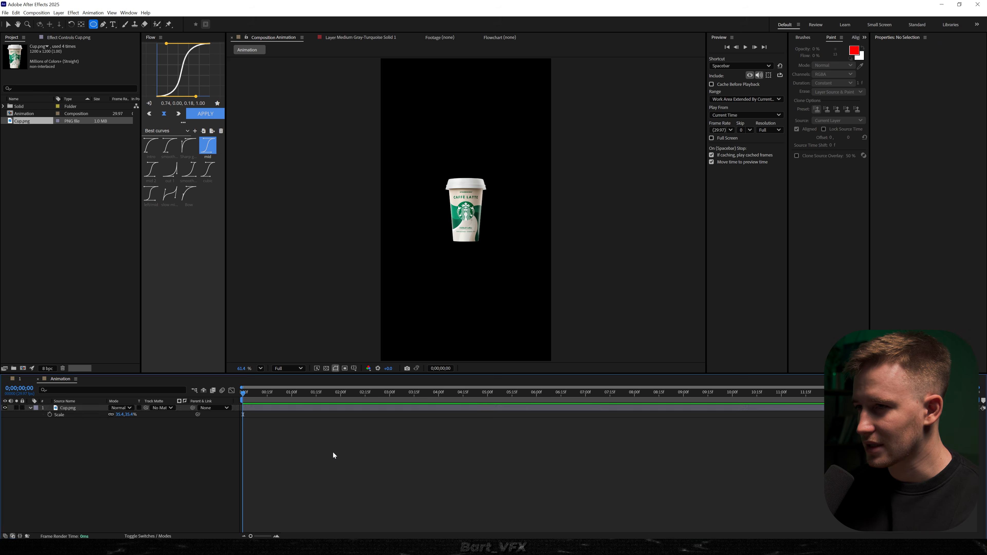
Step: Draw a light-gray circle on a new shape layer, center it in the composition, and shrink it to about 458 px
key(ctrl+alt+Home)
key(ctrl+Home)
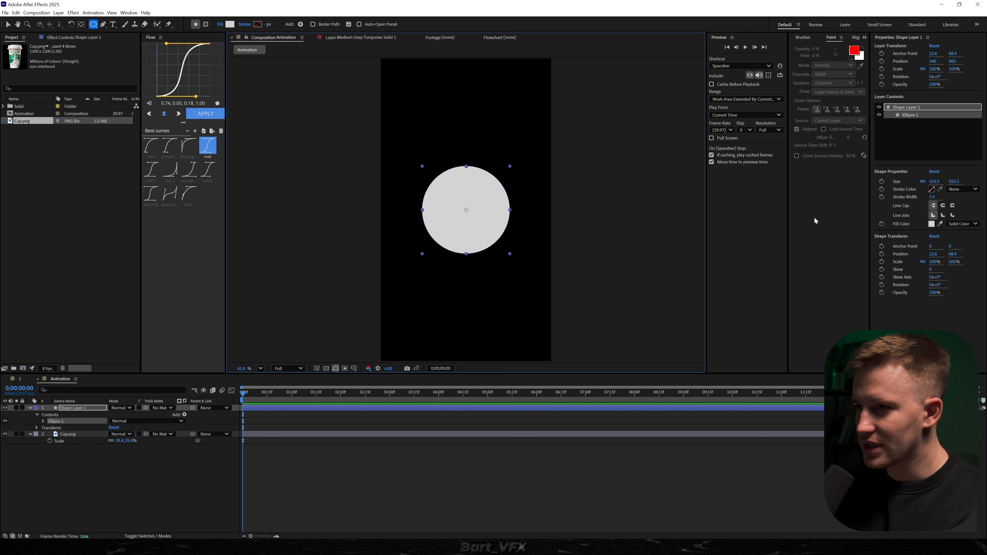
drag(934, 182, 599, 211)
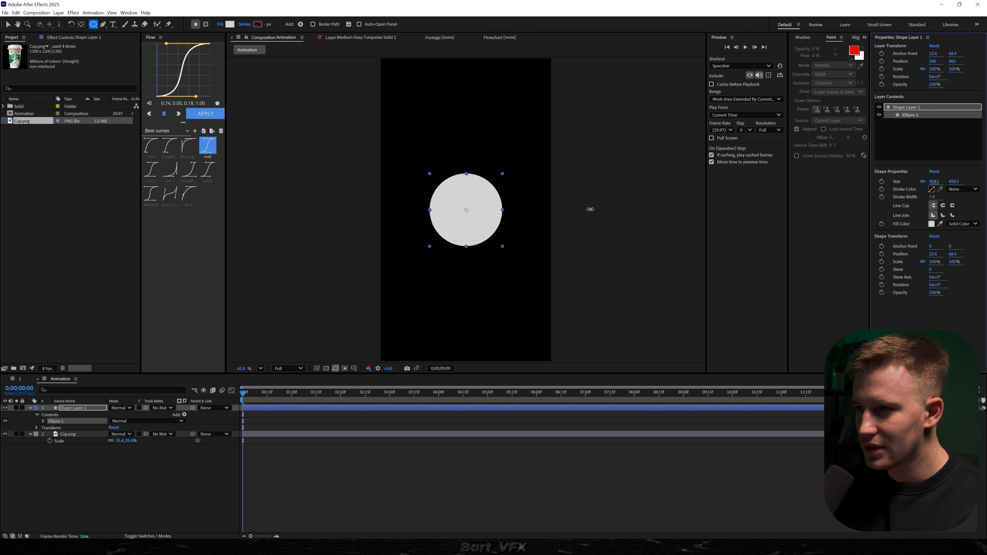
drag(598, 210, 587, 210)
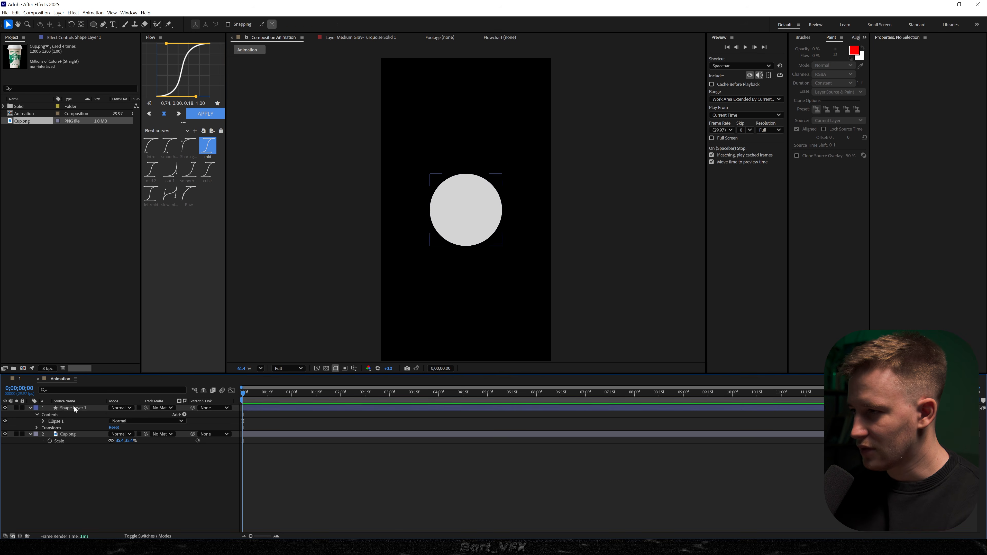
Step: Place the circle's shape layer below Cup.png and scale the cup up to 41.6%
drag(75, 409, 73, 459)
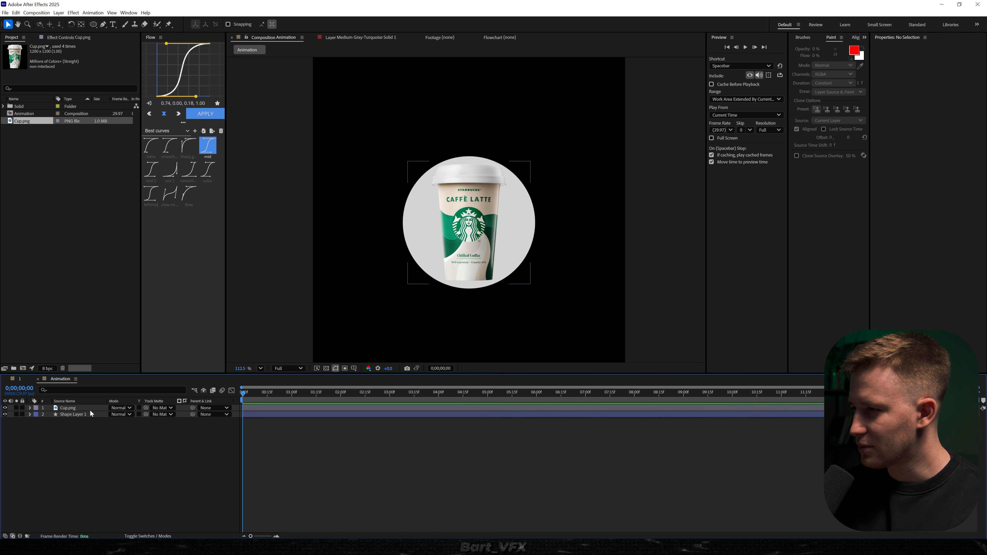
click(90, 409)
drag(126, 415, 149, 415)
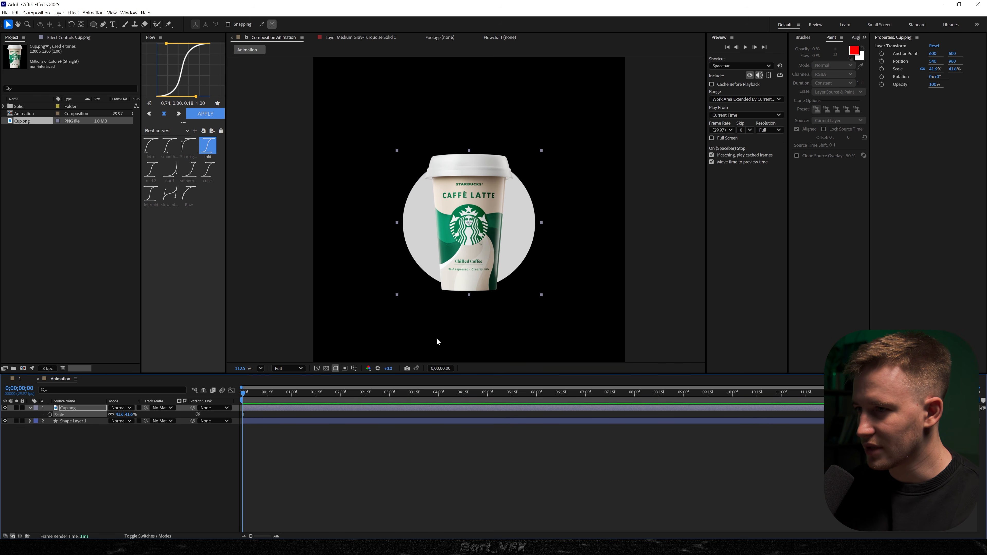
Step: Keyframe the cup's position to rise from 540, 1188.4 at the start to 540, 960 at about 2.5 seconds
key(p)
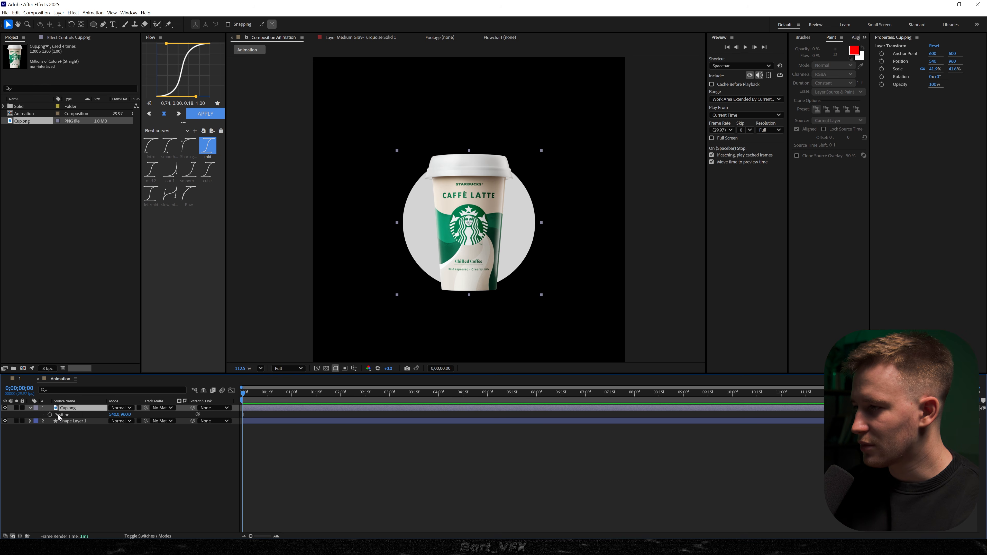
click(50, 415)
drag(243, 414, 365, 420)
drag(478, 225, 482, 289)
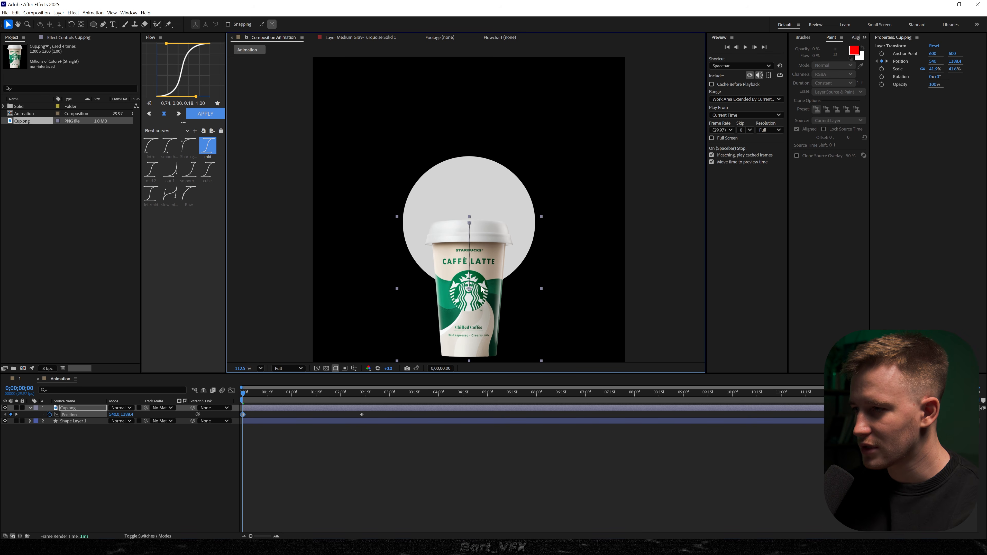
Step: Apply Easy Ease to the cup's position keyframes, reshape the speed graph to peak sharply at the start, and preview the motion
click(362, 414)
key(F9)
click(231, 391)
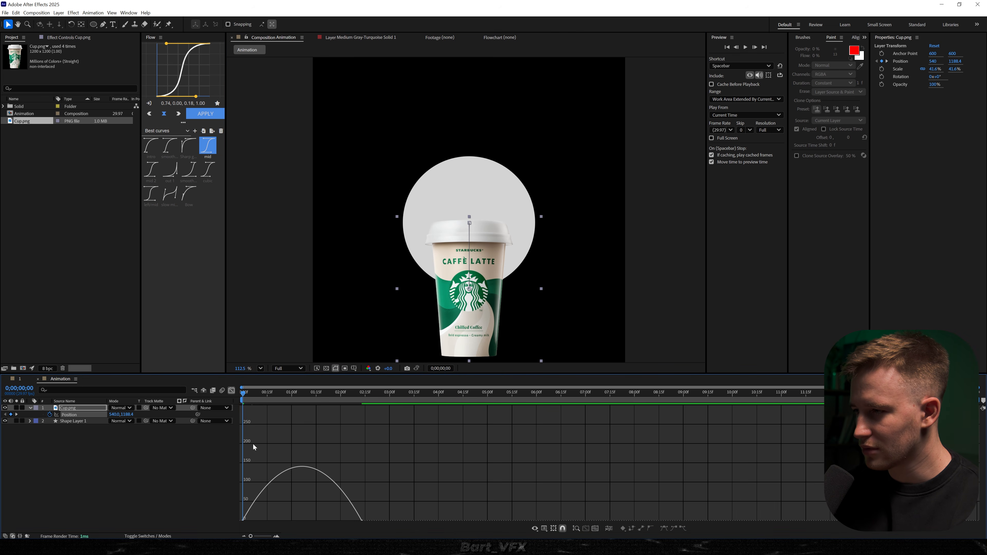
click(339, 475)
drag(343, 476, 249, 492)
key(space)
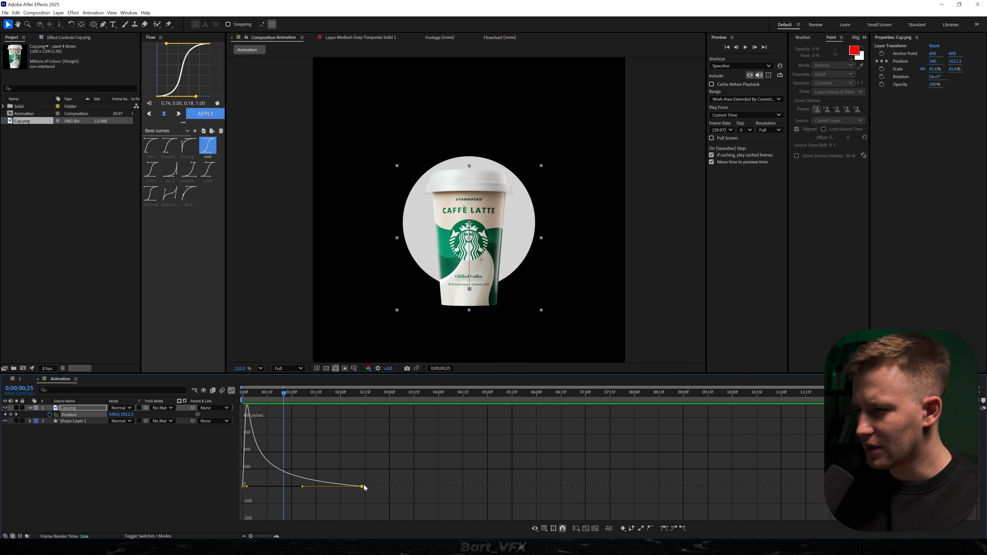
Step: Shorten the cup's rise by moving its final position keyframe to about 1.6 seconds, and preview the animation
drag(363, 486, 334, 486)
drag(268, 393, 197, 403)
key(space)
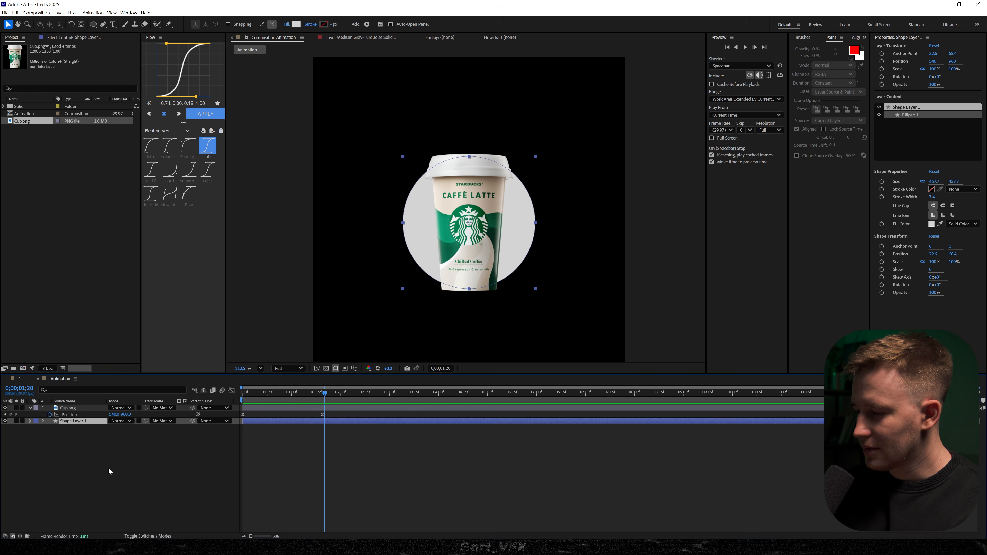
Step: Rename Shape Layer 1 to Circle
key(Return)
text(Circ)
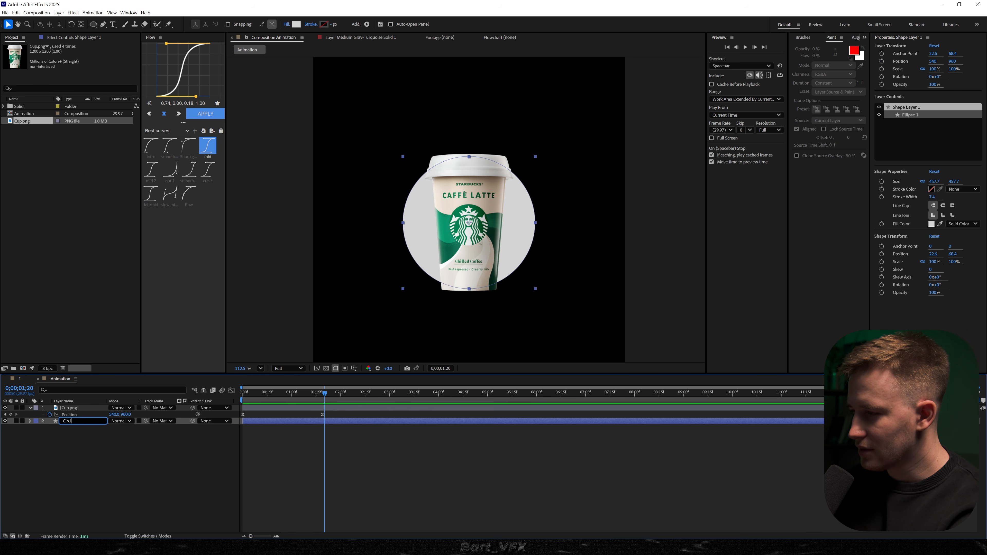
text(le)
key(Return)
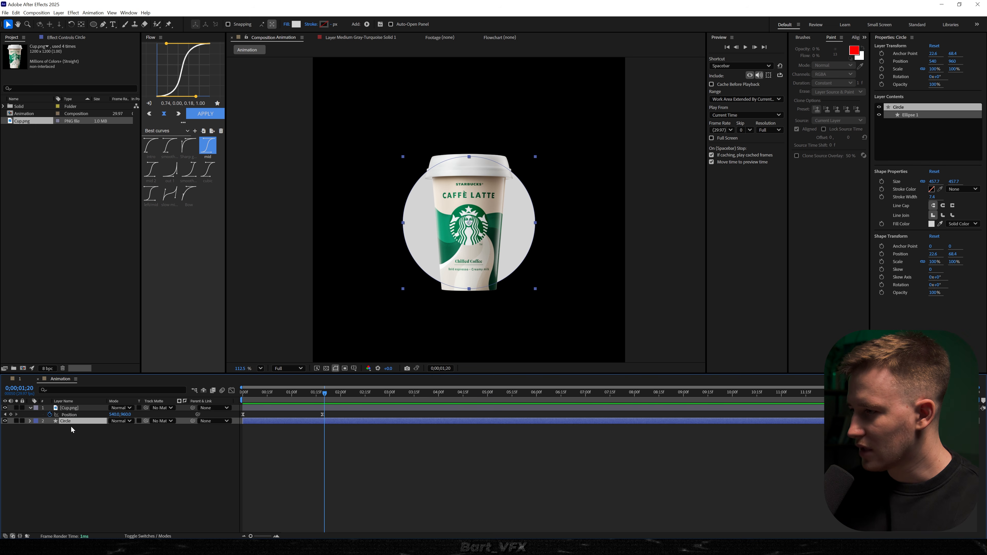
Step: Duplicate the Circle layer and name the copy Circle Mask
key(ctrl+d)
key(Return)
text(Circle Mask)
click(181, 481)
Step: Set Circle Mask as the track matte of the Cup.png layer
click(88, 422)
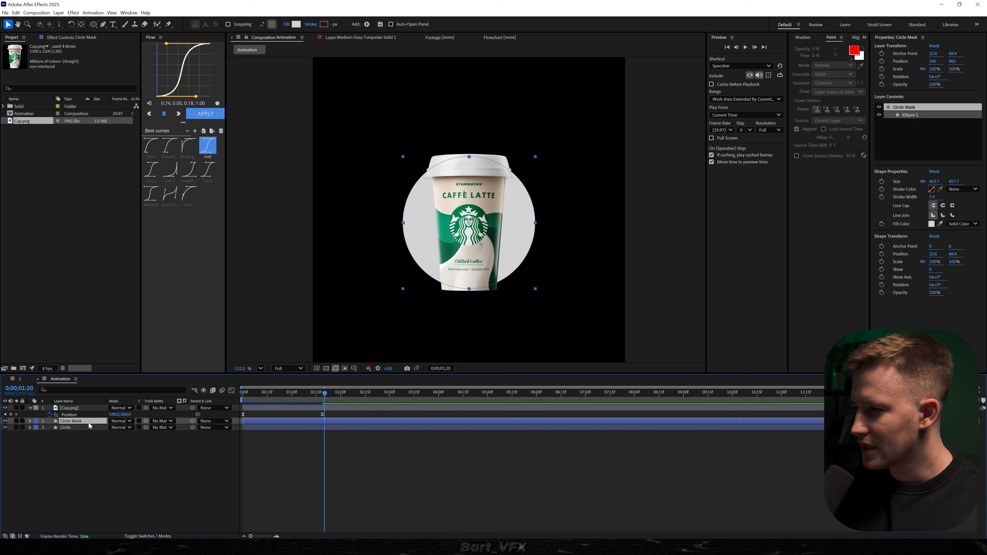
click(153, 536)
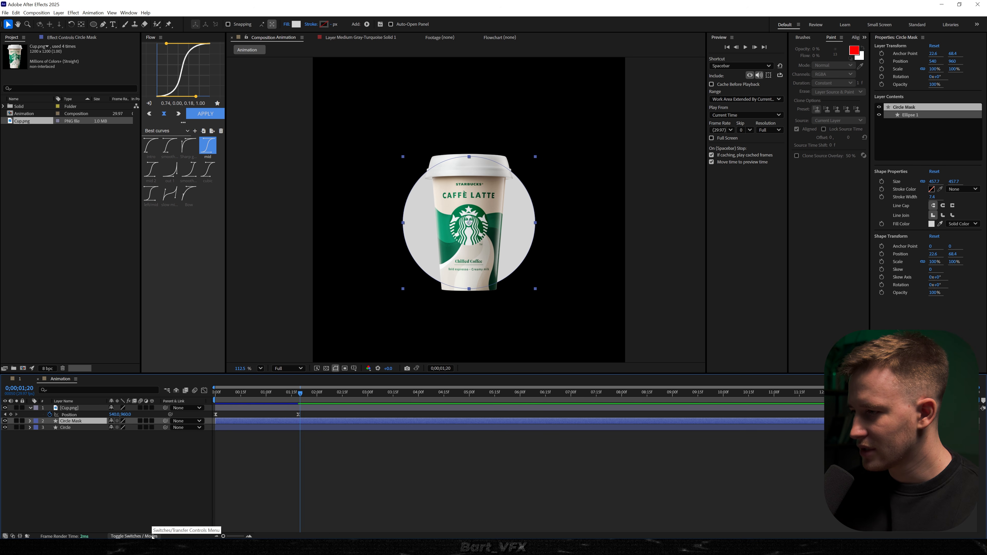
click(140, 536)
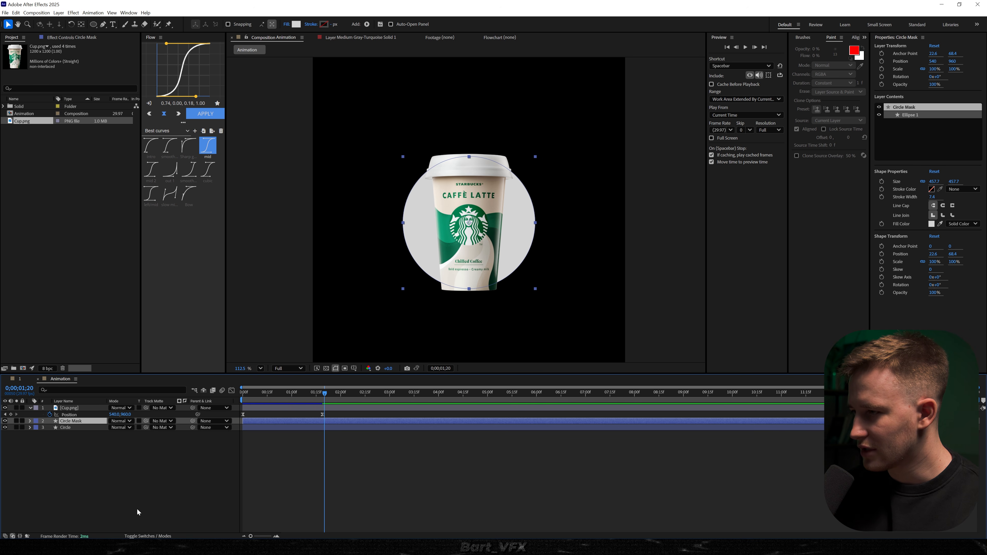
click(139, 471)
click(162, 409)
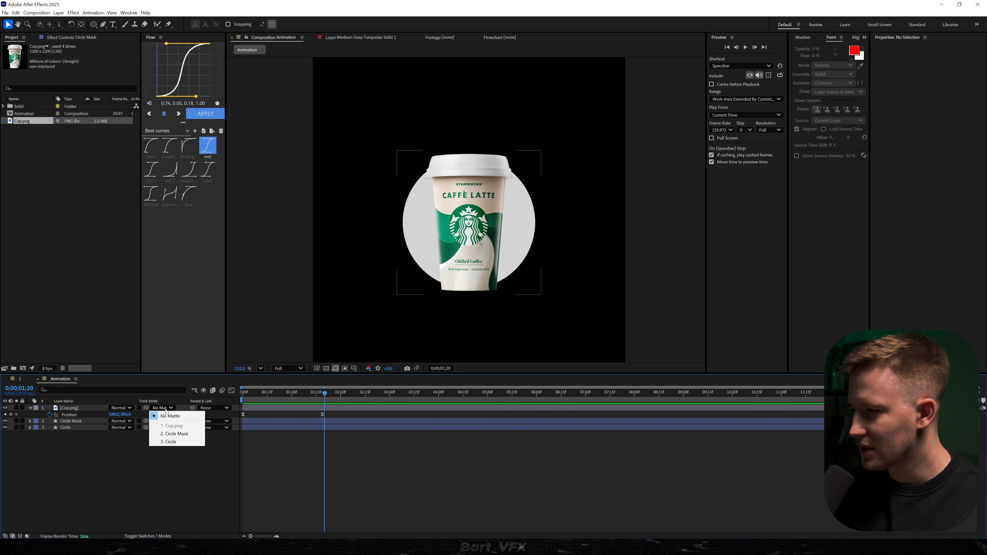
click(184, 433)
Step: Test the matte by moving the cup off-center and undo the move
drag(462, 249, 406, 262)
key(ctrl+z)
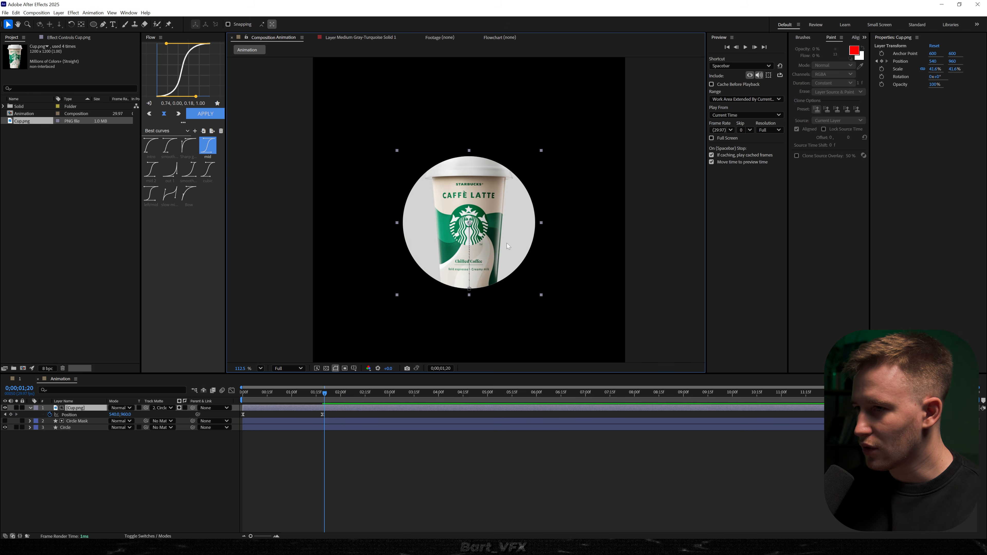
click(475, 298)
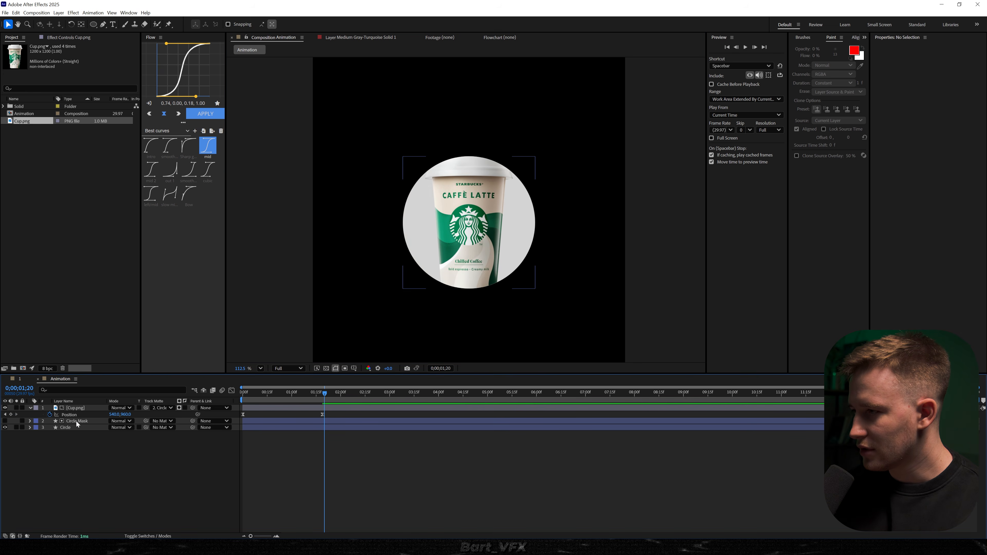
Step: Convert Ellipse Path 1 of the Circle Mask layer to a Bezier path
click(71, 423)
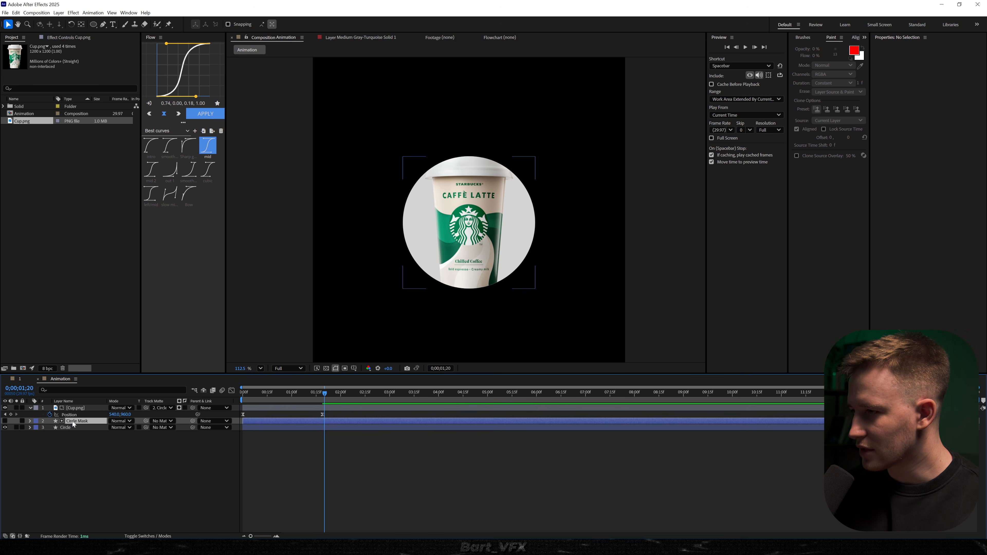
click(30, 421)
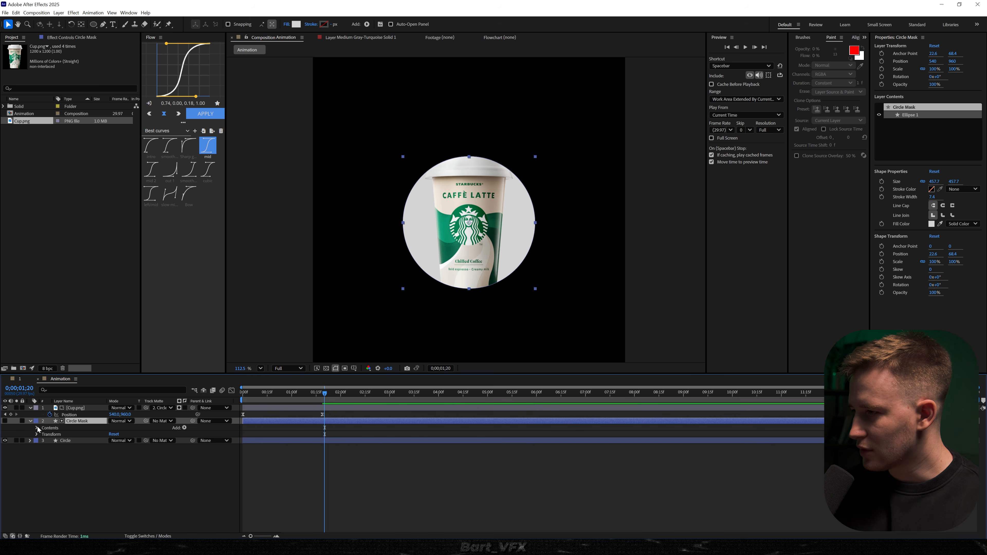
click(37, 427)
click(43, 434)
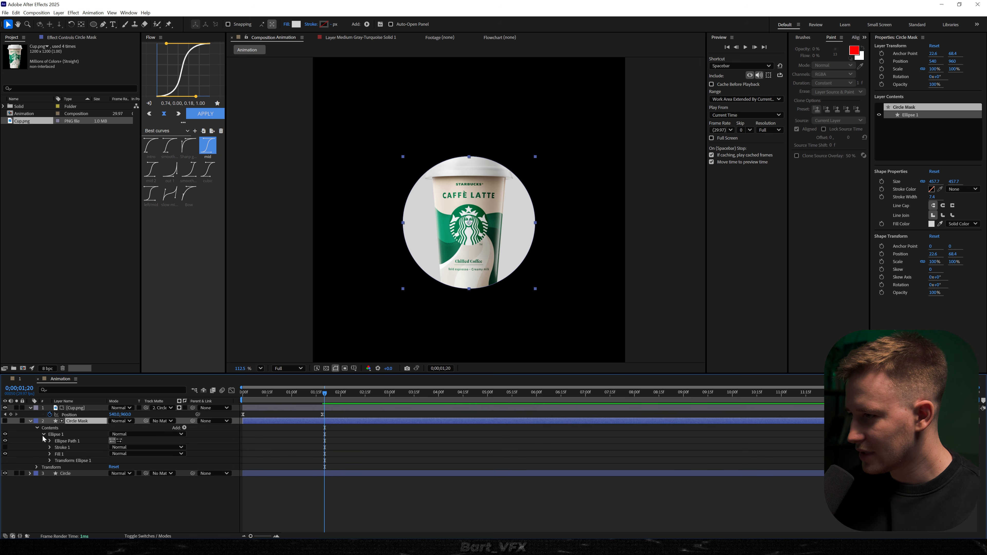
click(66, 442)
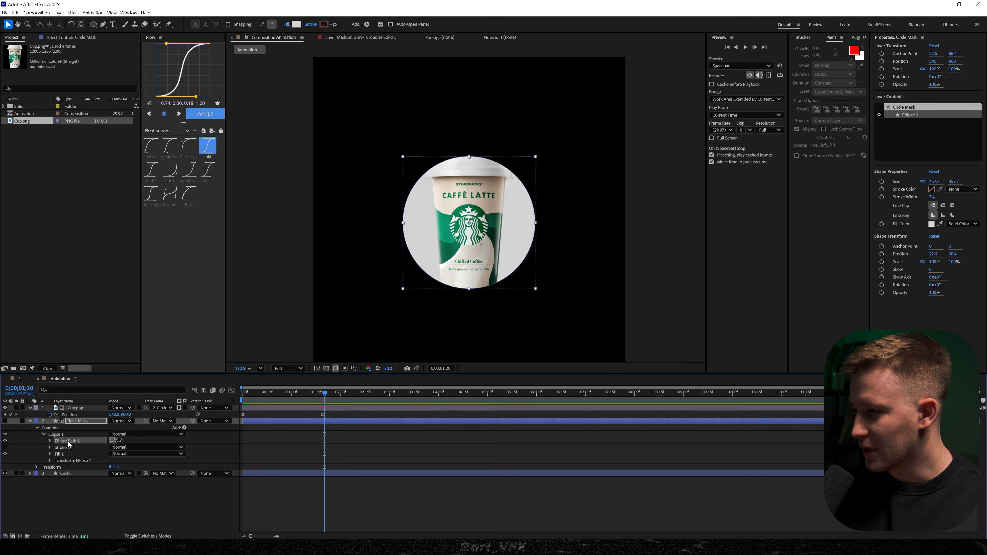
right_click(68, 442)
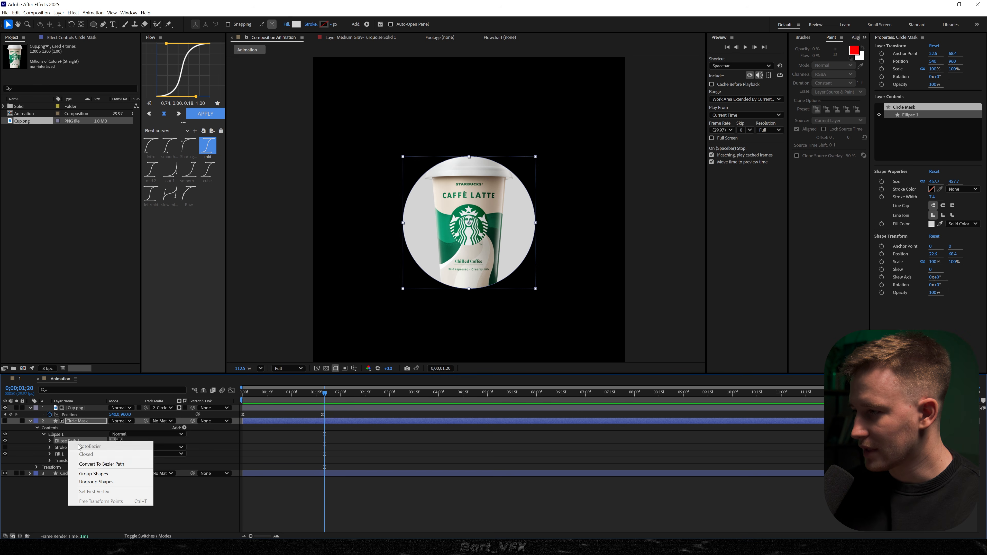
click(100, 464)
Step: Raise the mask path's top vertex well above the cup with the Pen tool so the lid can extend past the circle
click(103, 24)
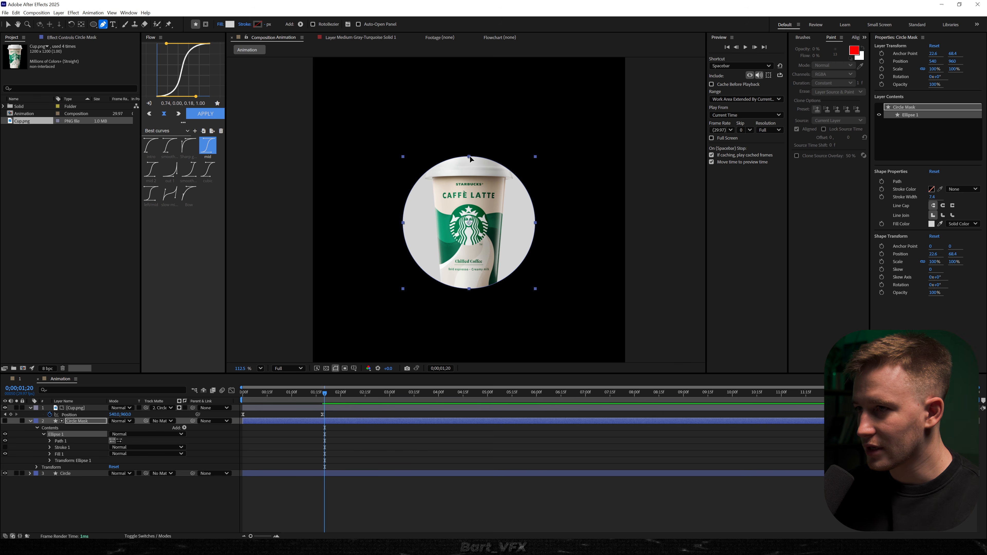
click(469, 157)
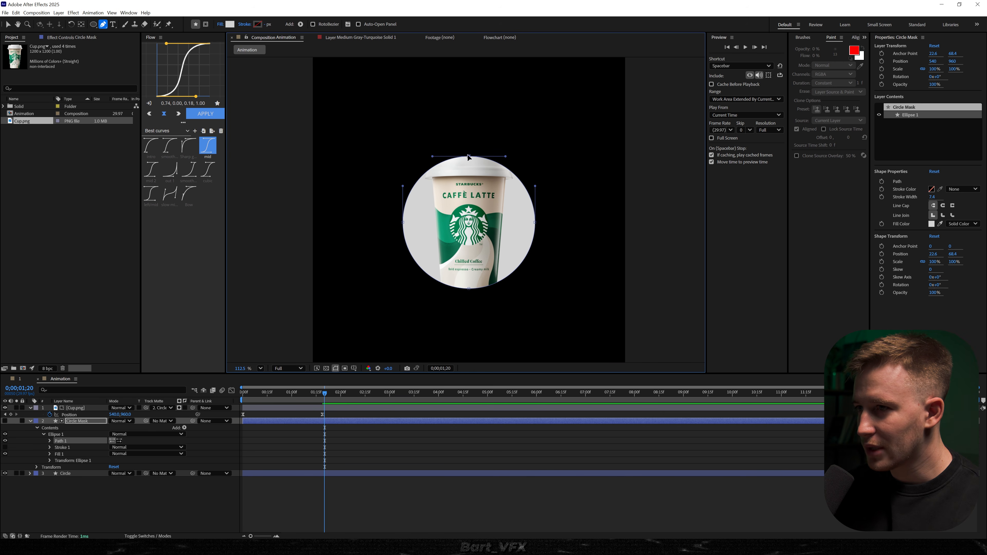
drag(467, 158, 471, 108)
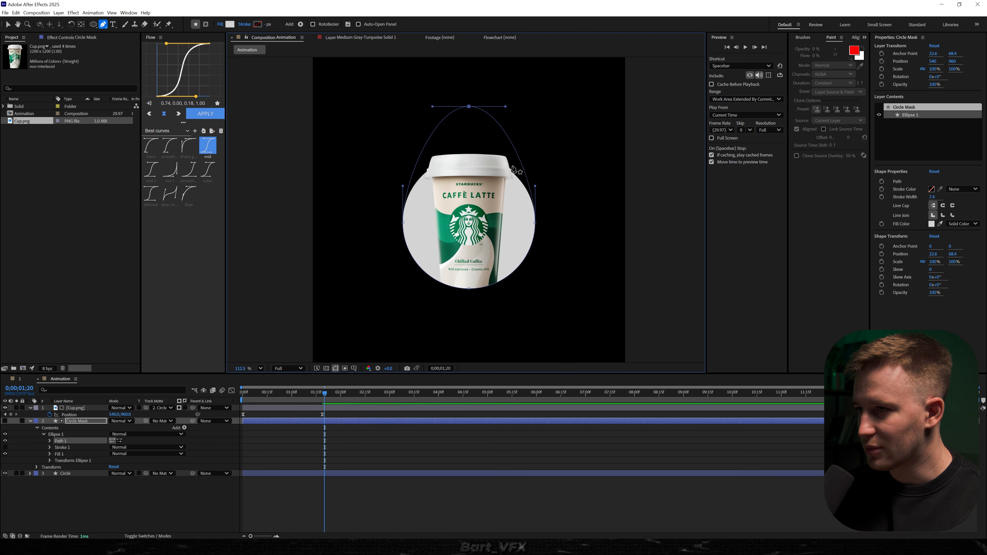
click(379, 407)
key(v)
mouse_move(455, 237)
mouse_down()
mouse_move(452, 212)
mouse_move(457, 269)
mouse_move(449, 208)
mouse_move(454, 247)
mouse_up()
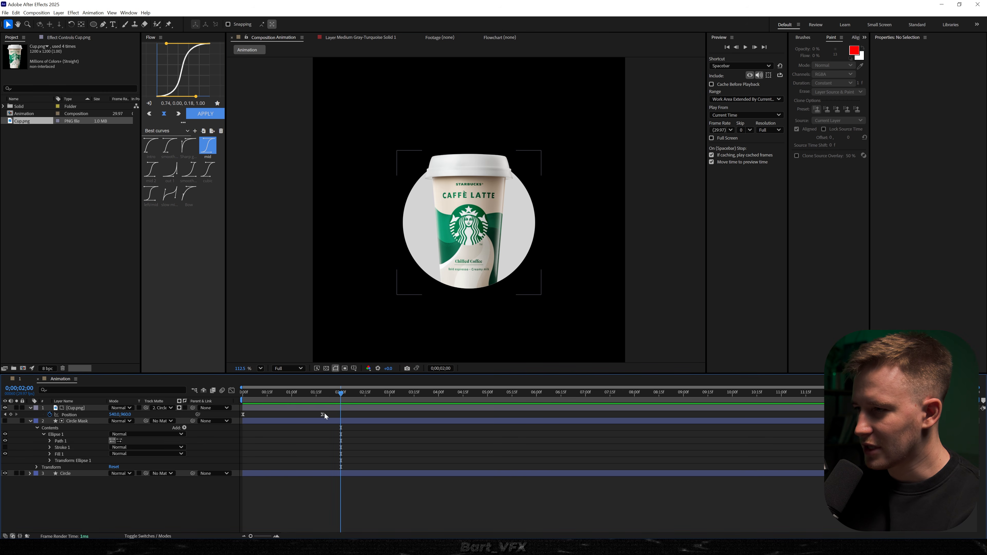
Step: Move the cup's final position keyframe to about 1 second, scale the cup to 44.7%, and preview the animation
drag(323, 414, 296, 415)
key(s)
key(Home)
key(space)
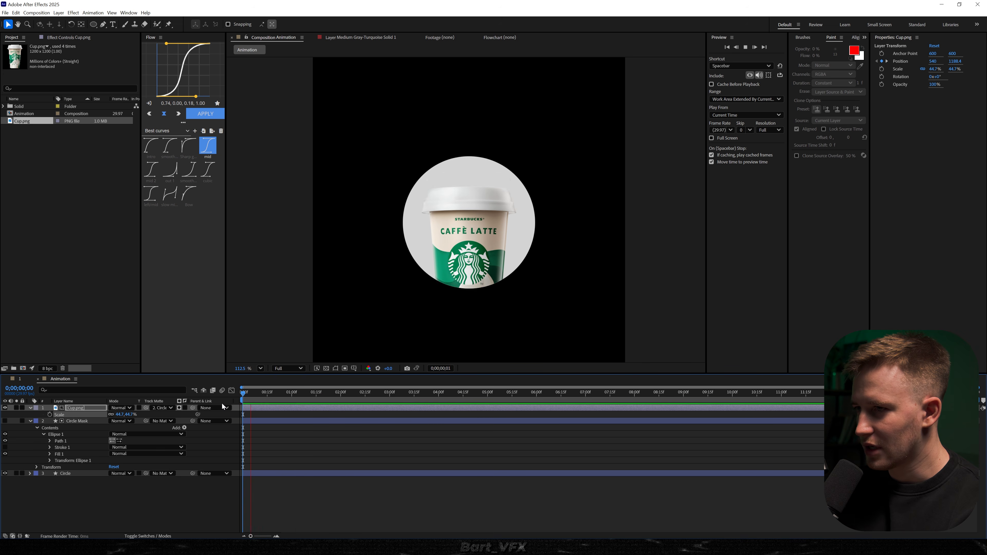
key(space)
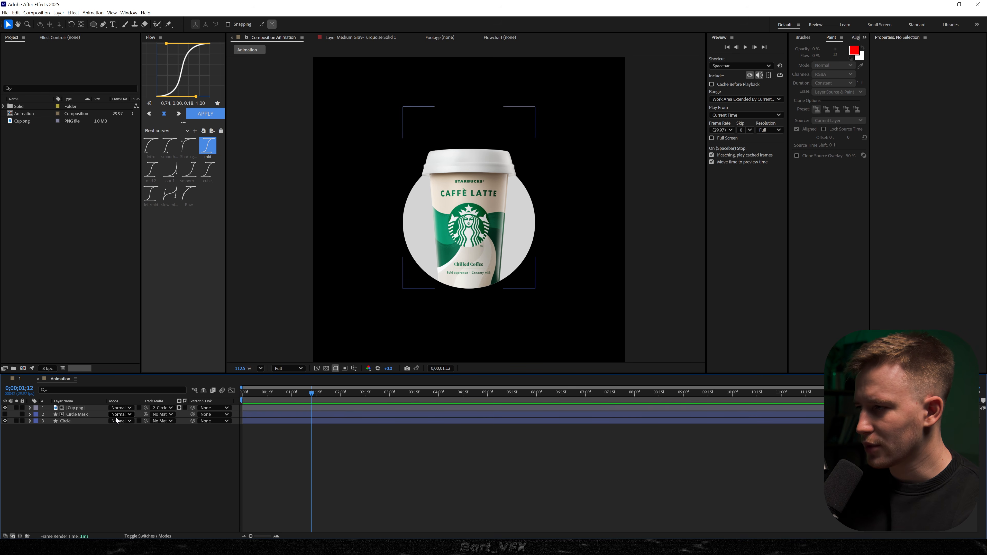
Step: Change the Circle layer's fill color to green 2D8761
click(67, 421)
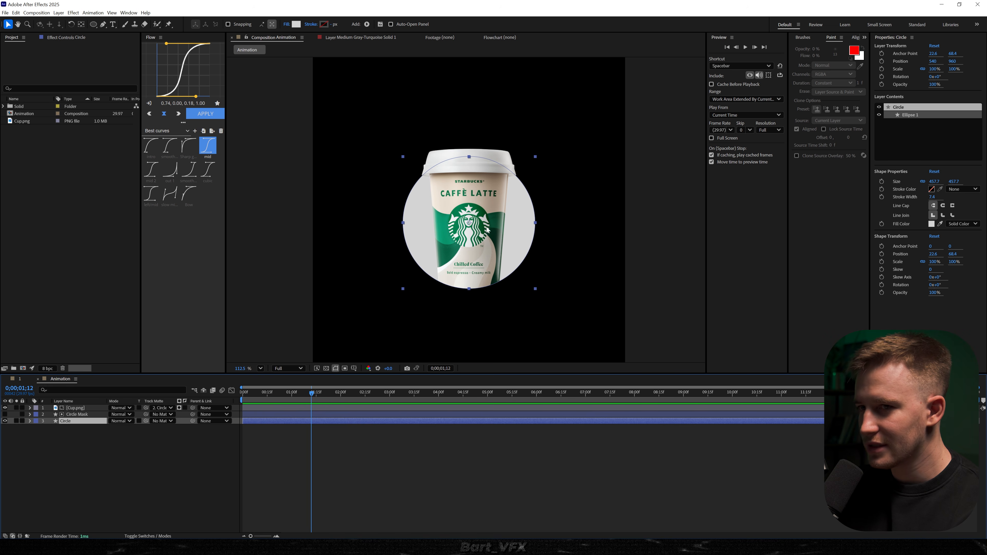
click(933, 224)
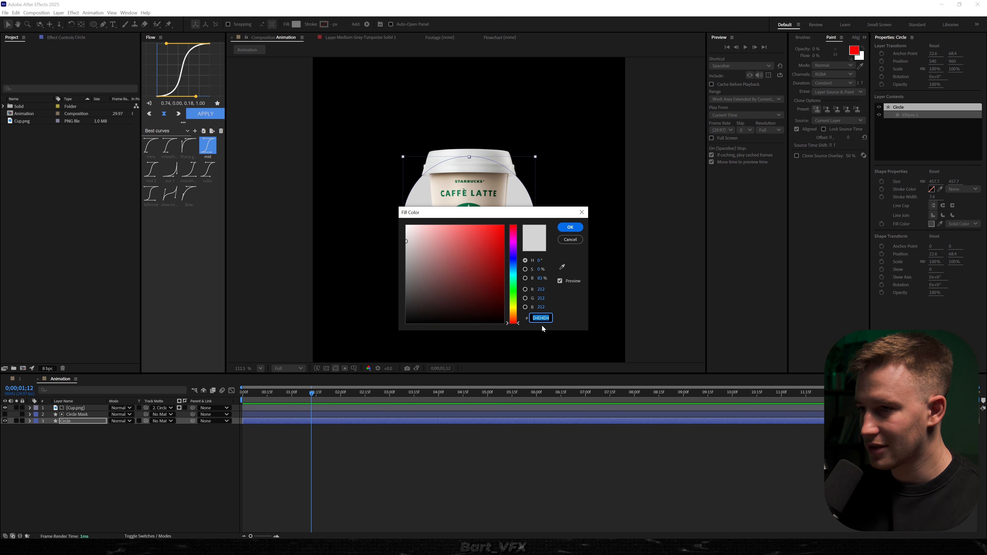
text(2D8761)
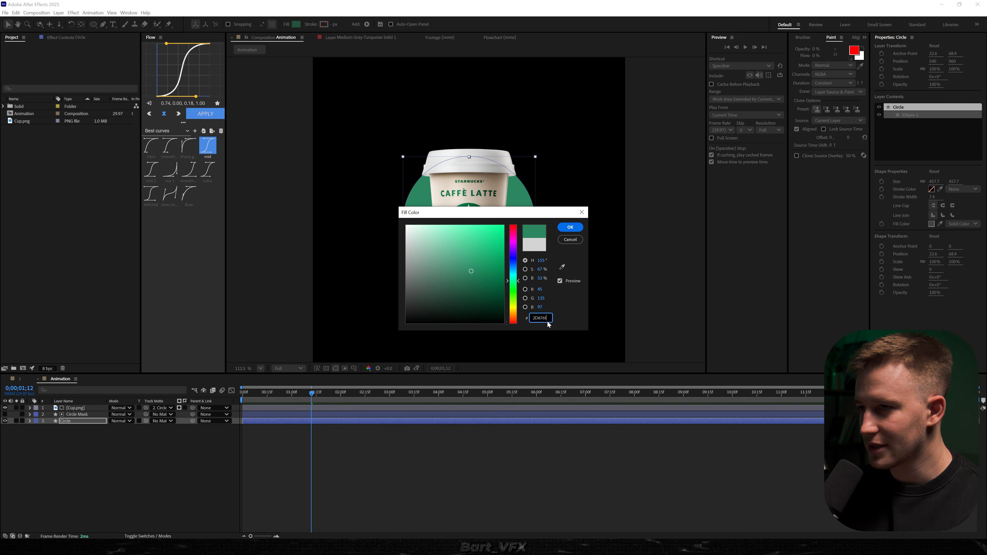
click(570, 227)
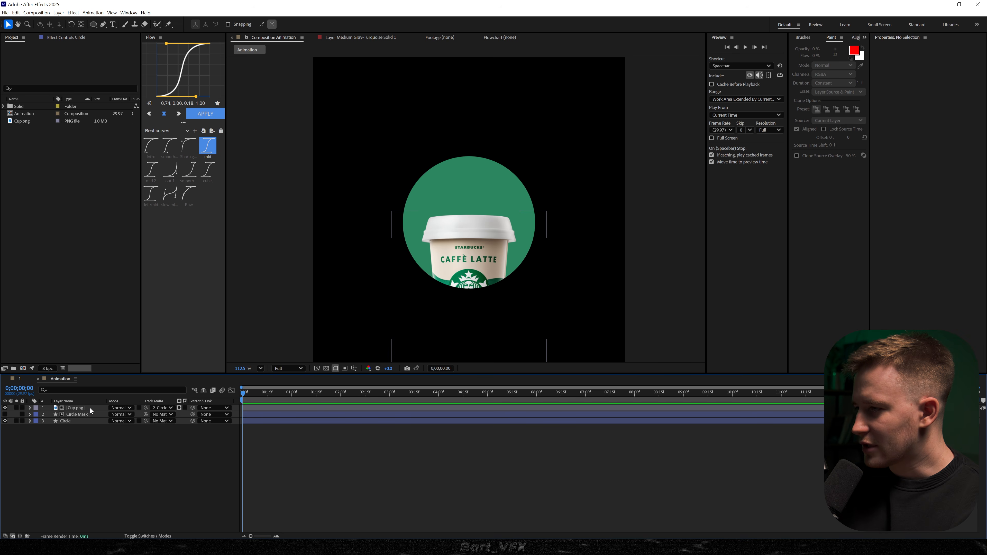
Step: Pre-compose the Cup.png, Circle Mask and Circle layers into a new composition named Cup 1
click(89, 407)
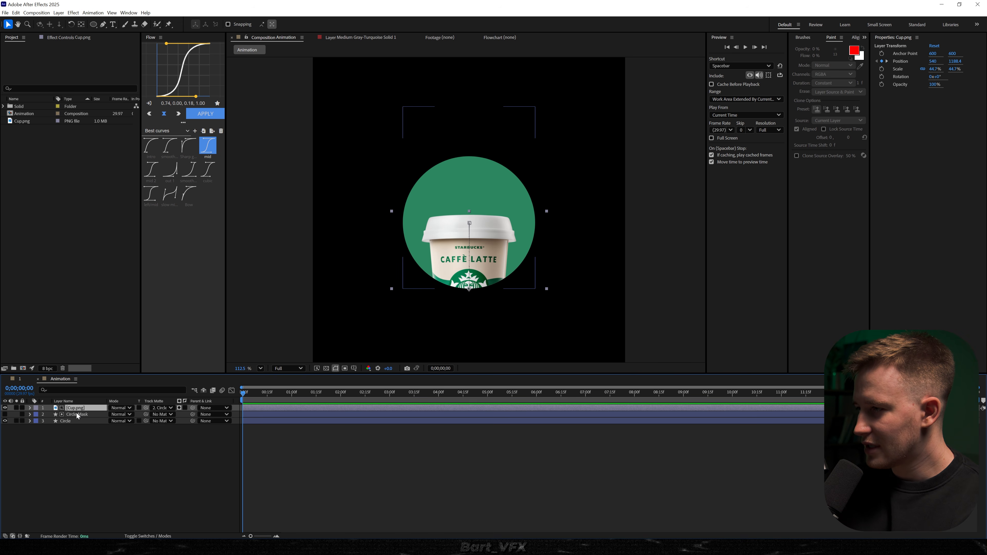
shift+click(69, 421)
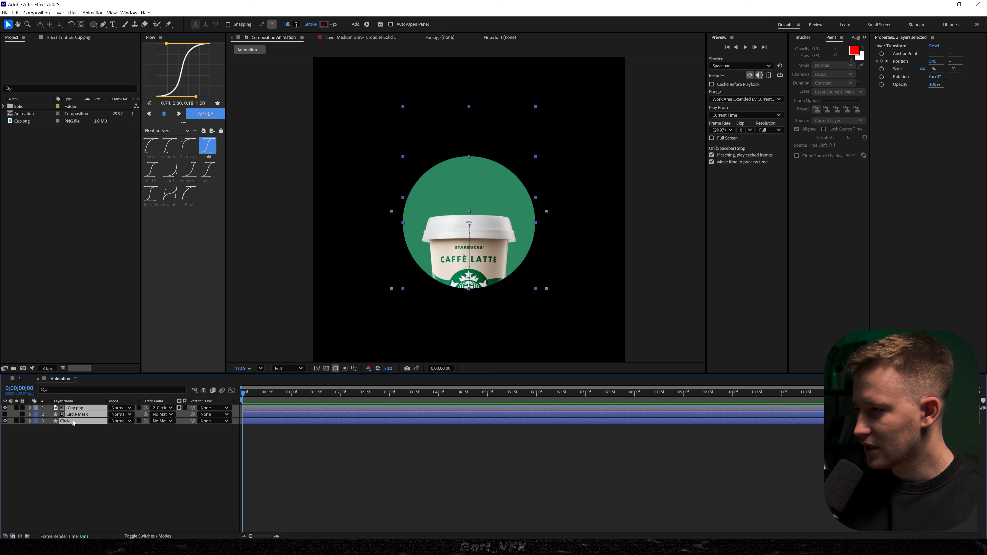
right_click(73, 420)
click(98, 374)
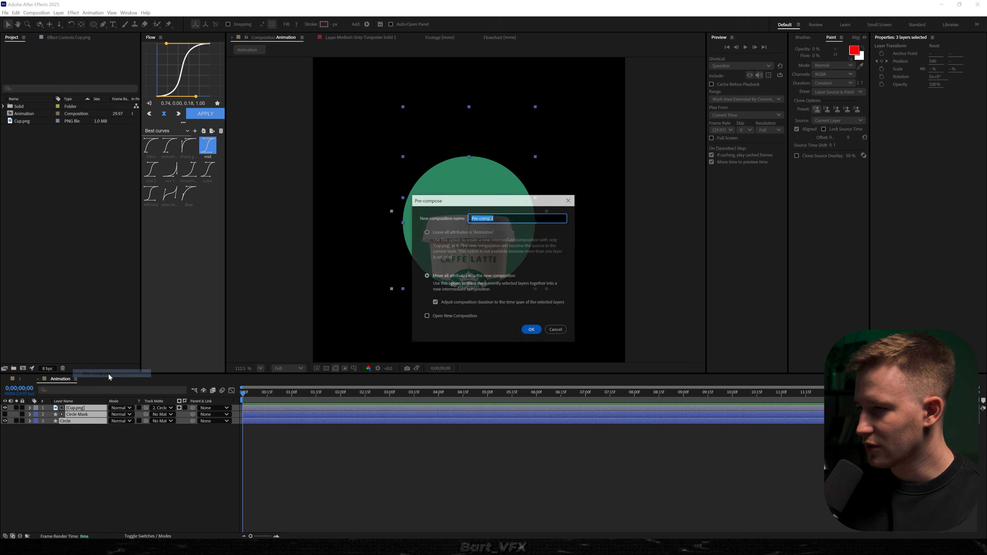
text(Cup 1)
key(Return)
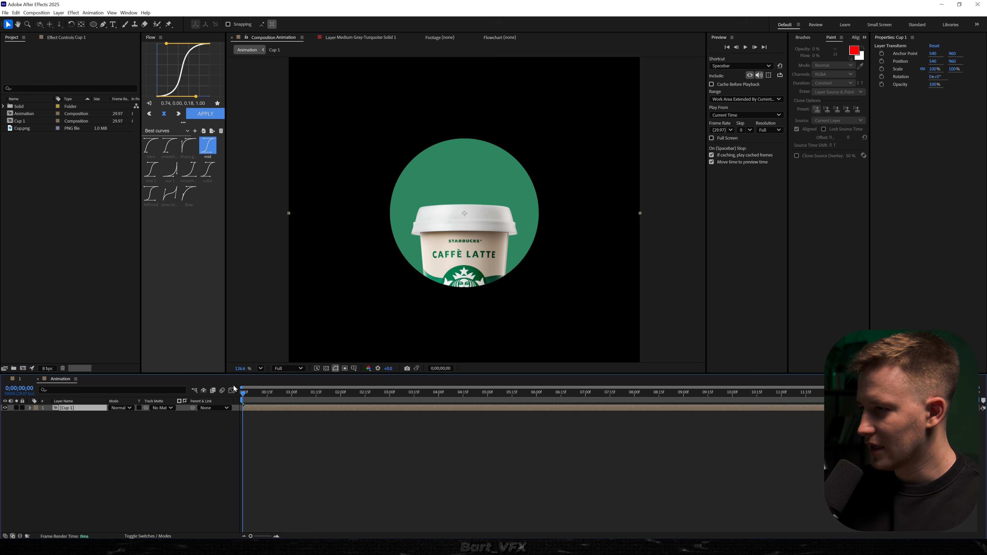
Step: Scale the Cup 1 layer down to 42.7% and duplicate it twice
key(s)
drag(123, 416, 0, 420)
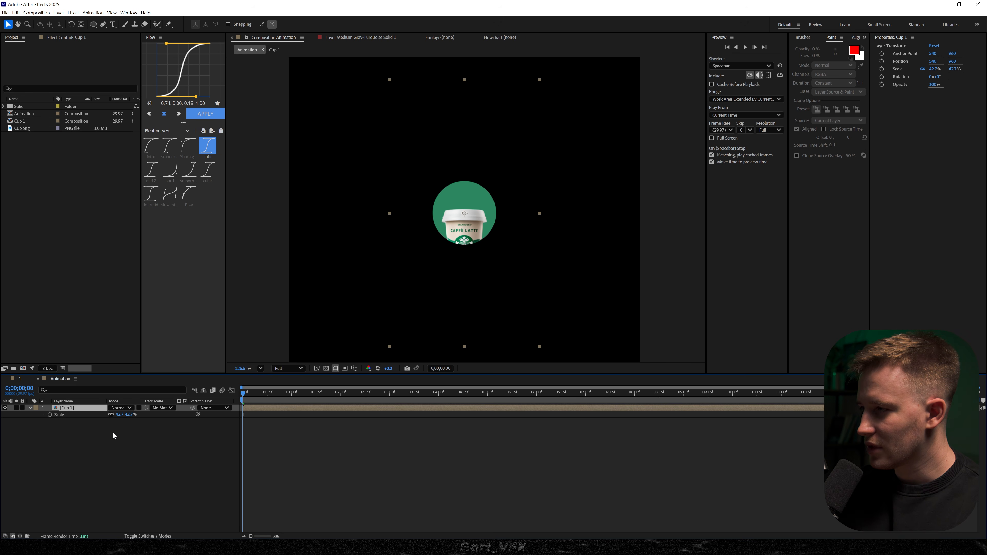
key(ctrl+d)
key(ctrl+d)
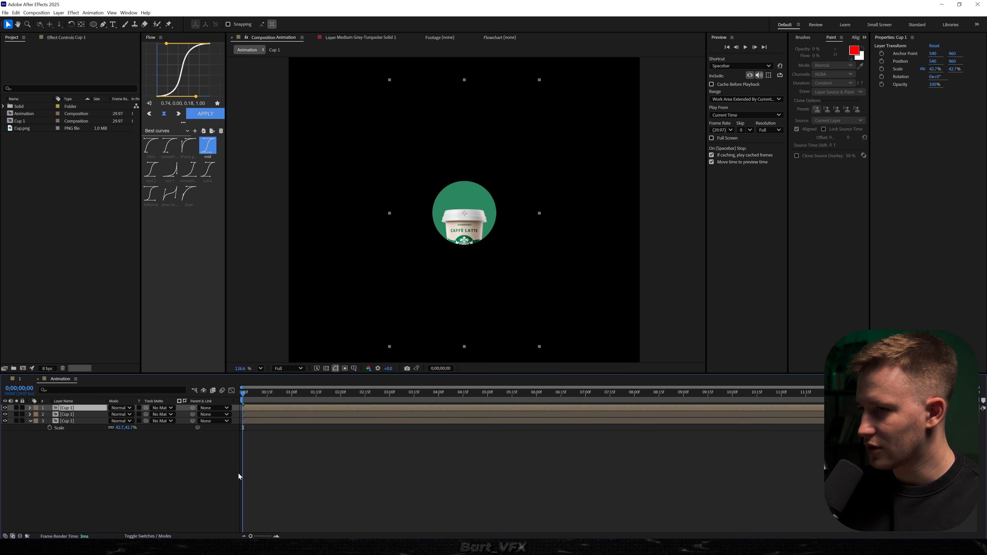
Step: Arrange the three Cup 1 copies in a triangle, with one at each side of the frame and the middle one raised above them
click(76, 433)
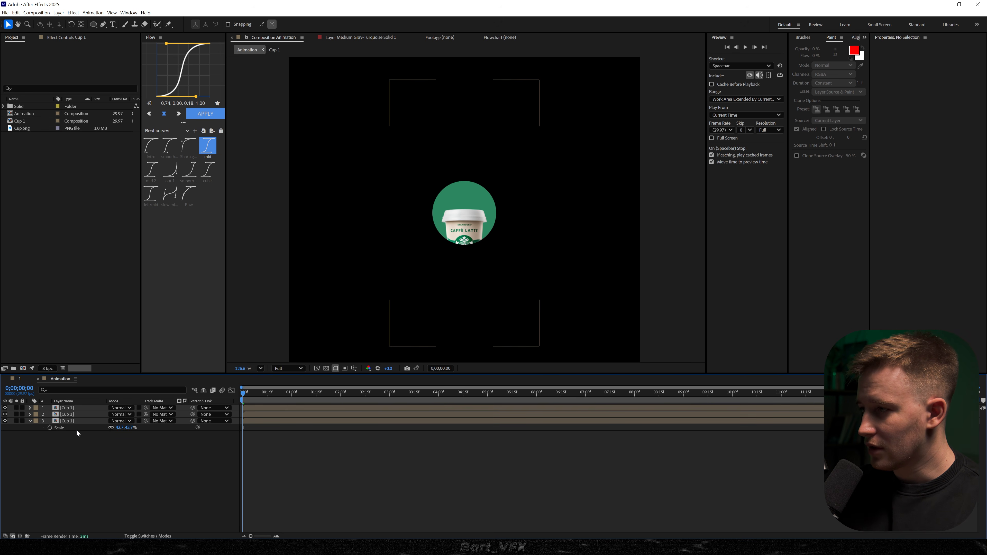
click(63, 420)
drag(462, 227, 379, 257)
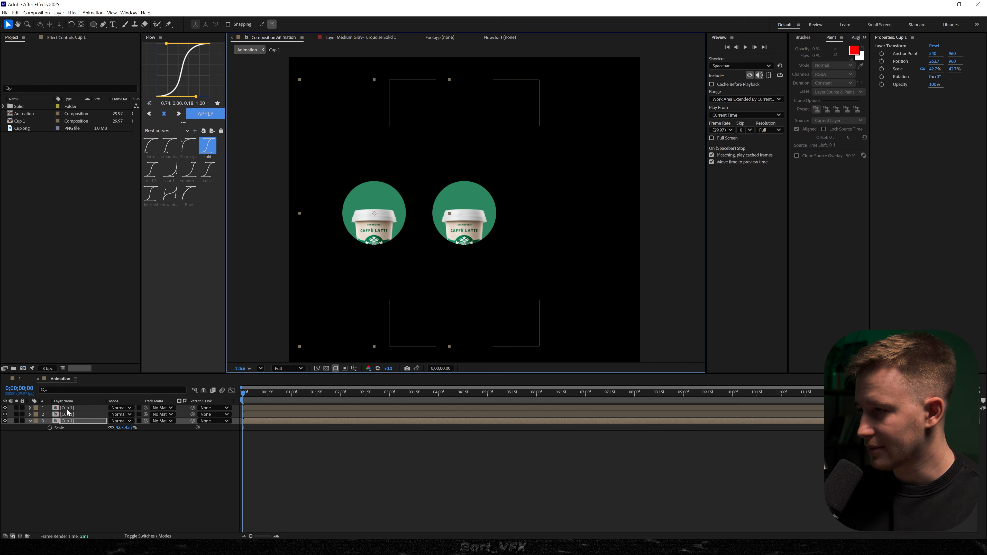
click(65, 415)
drag(464, 249, 574, 245)
drag(329, 236, 304, 235)
click(444, 212)
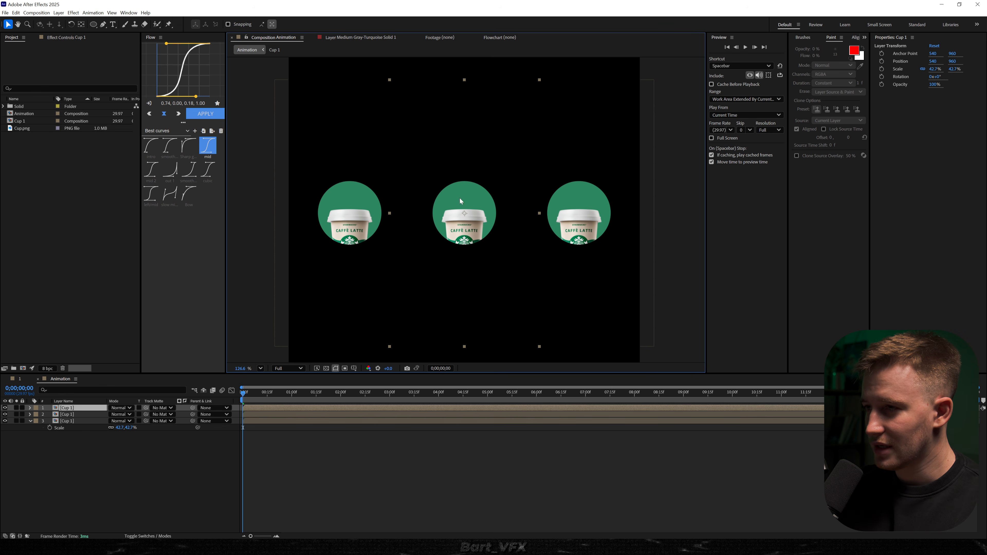
drag(454, 236, 454, 153)
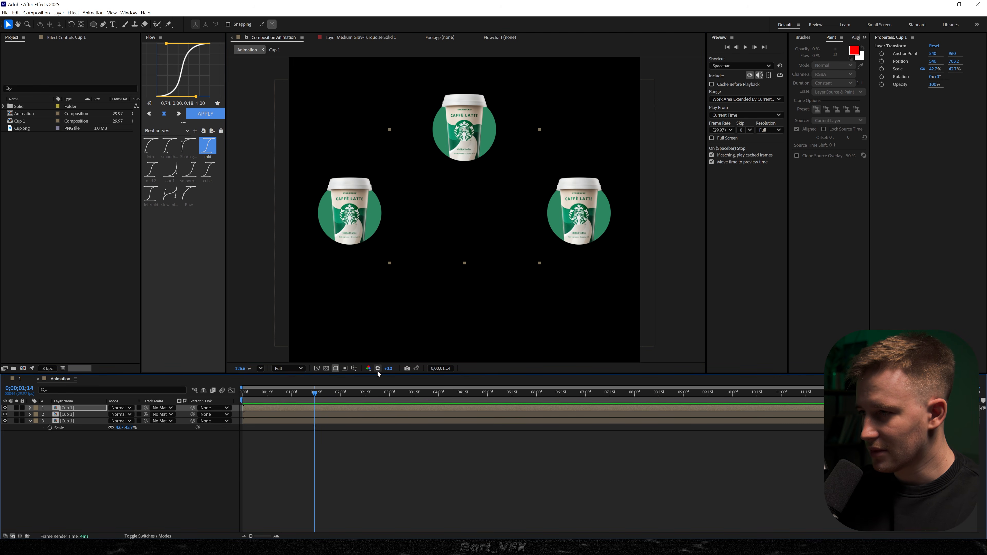
Step: Show the proportional grid in the composition view and shift all three cups slightly down together
alt+click(354, 368)
scroll(518, 249, down, 3)
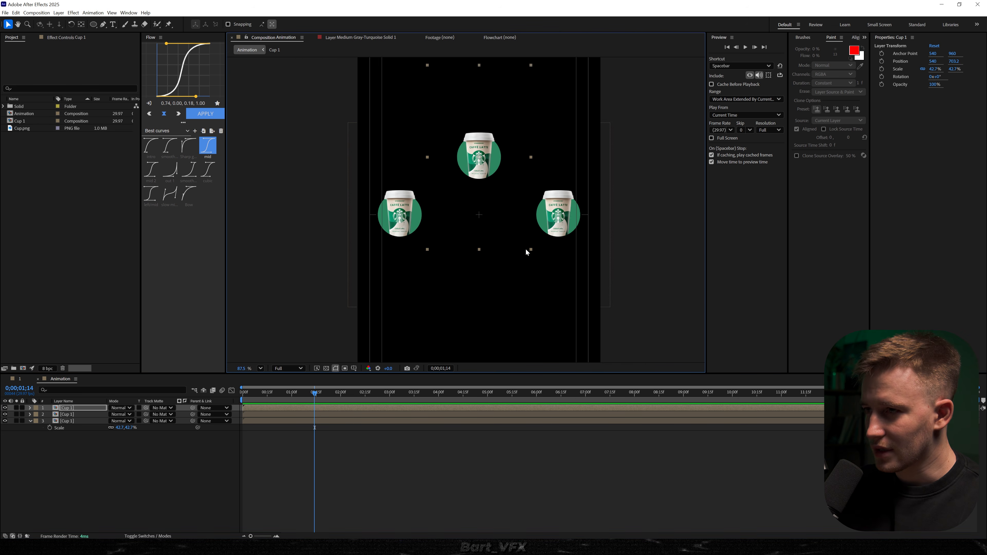
scroll(521, 249, up, 2)
click(72, 421)
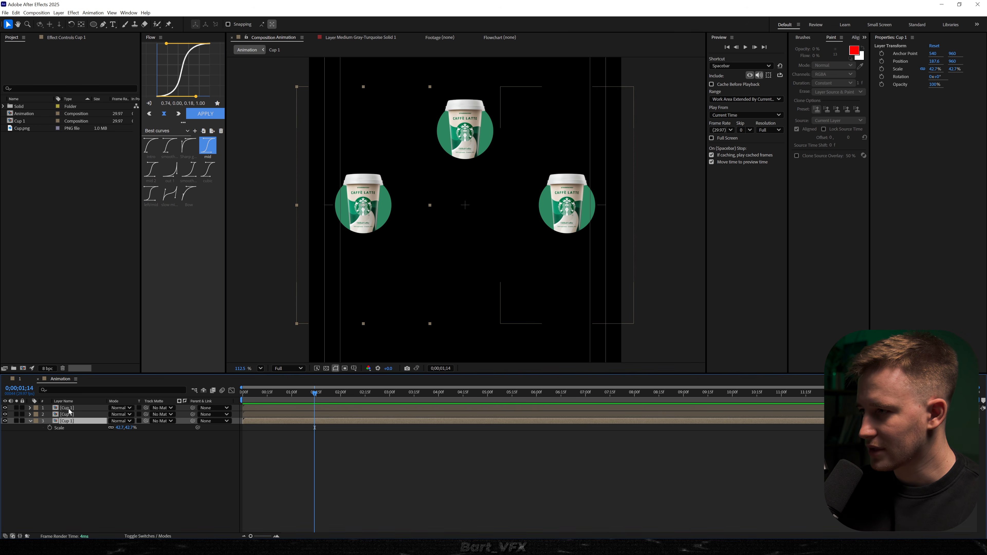
shift+click(68, 408)
drag(581, 210, 582, 235)
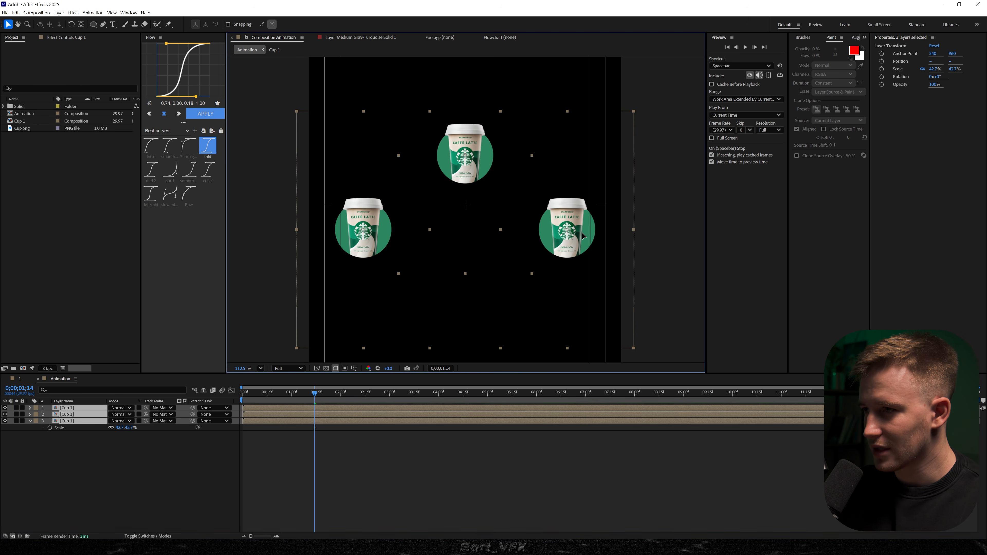
drag(461, 156, 461, 162)
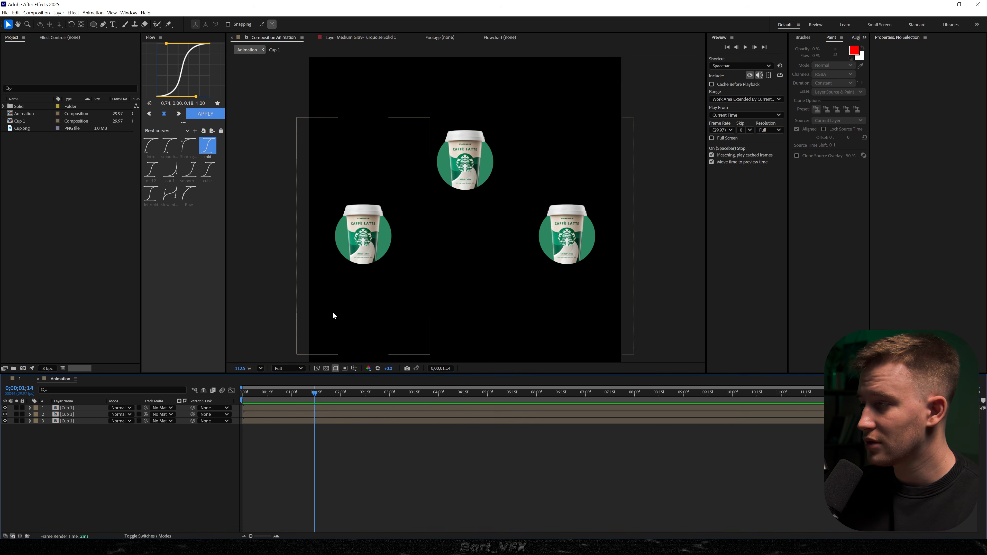
Step: Draw a rounded rectangle about 537 × 107 px on a new shape layer and center it in the composition
click(92, 27)
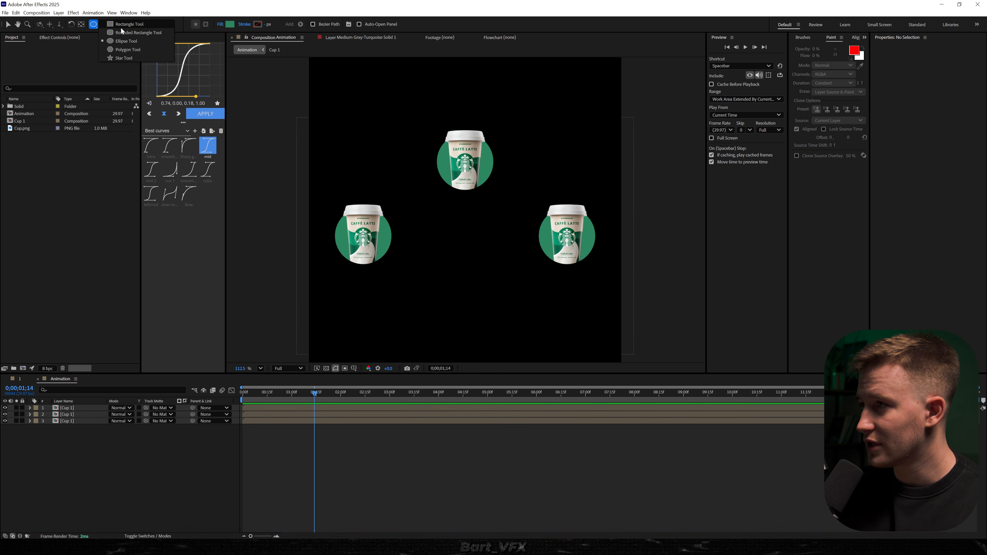
click(121, 33)
mouse_move(409, 197)
mouse_down()
mouse_move(443, 227)
mouse_move(565, 228)
mouse_up()
key(ctrl+alt+Home)
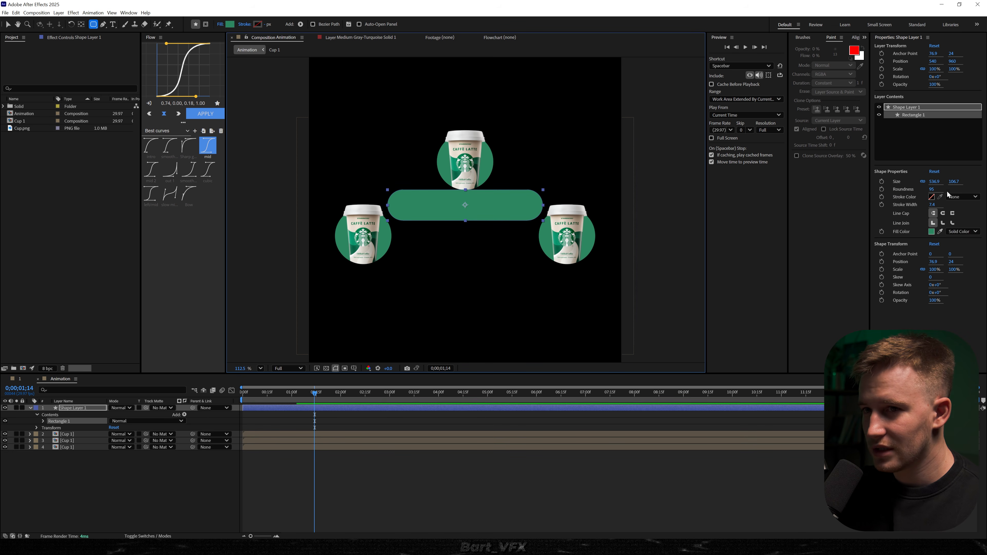
Step: Set the rectangle's roundness to 22.5 and its fill color to E3E3E3, then deselect the layer
drag(935, 192, 810, 207)
click(931, 232)
text(E3E3E3)
click(570, 227)
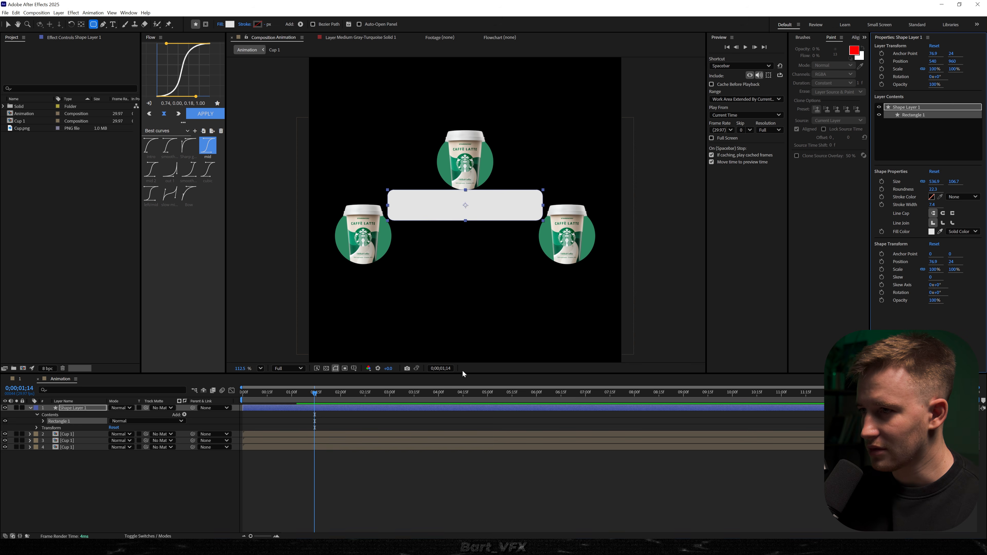
click(420, 473)
key(v)
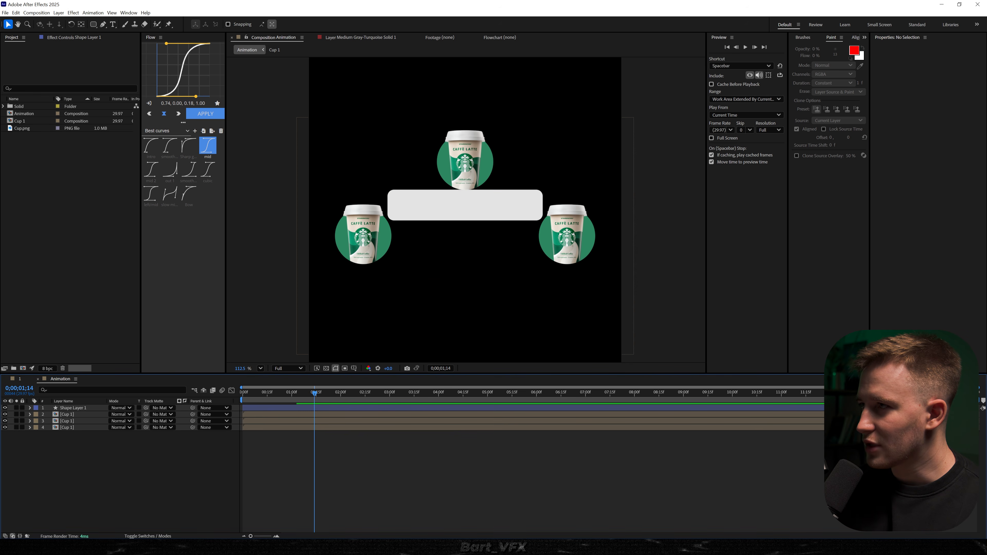
Step: Add the text "Small $8" and center it, with its anchor point, over the light rectangle
click(113, 25)
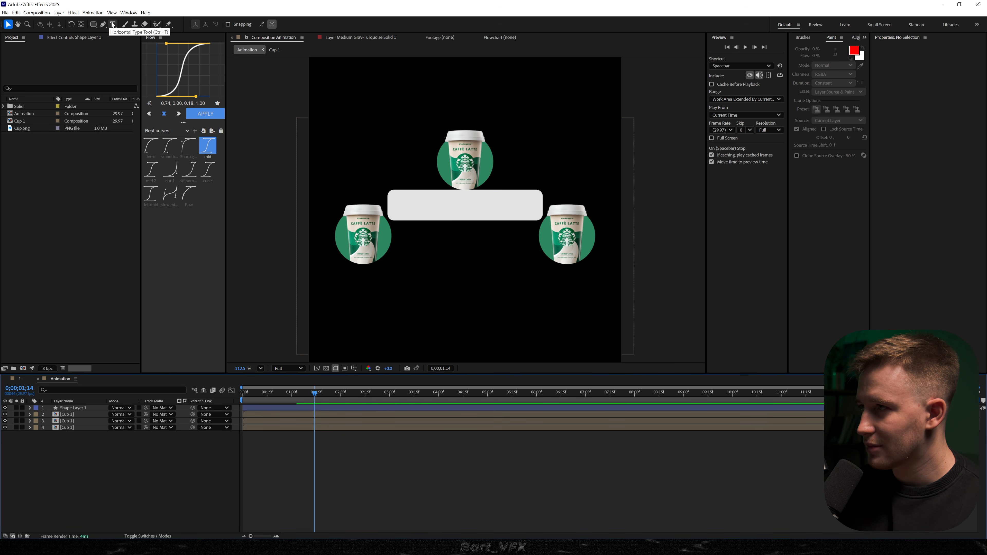
click(426, 205)
text(Small $8)
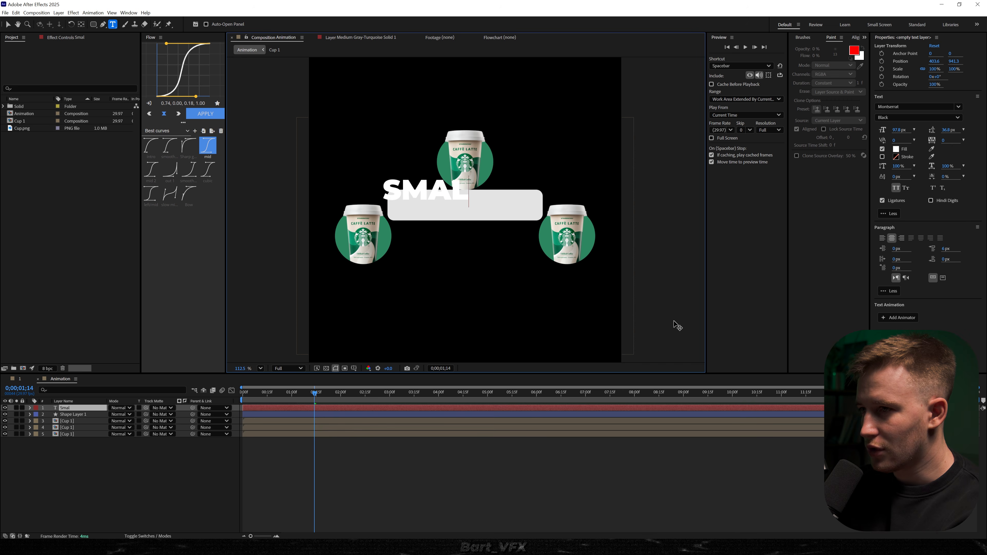
key(Escape)
key(ctrl+alt+Home)
key(ctrl+Home)
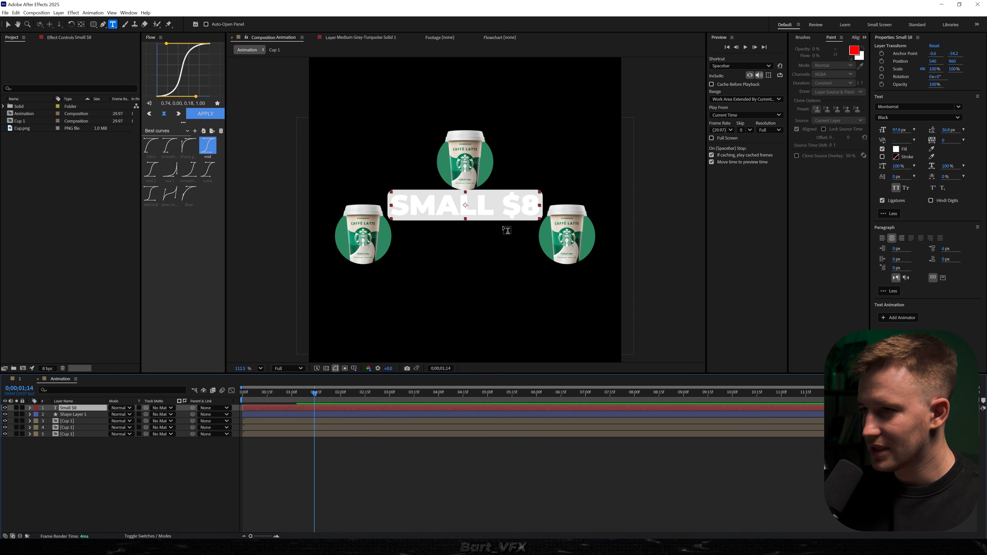
Step: Reduce the "Small $8" font size to 56.8 px and recenter the text in the composition
double_click(523, 208)
key(ctrl+a)
drag(902, 130, 886, 129)
click(448, 379)
key(v)
key(ctrl+alt+Home)
key(ctrl+Home)
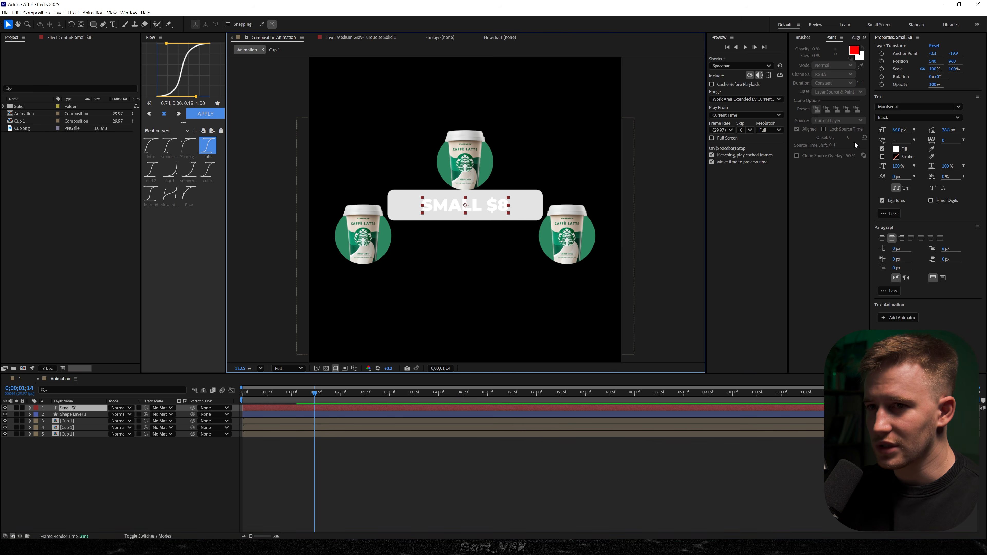
Step: Change the "Small $8" text fill color to a dark gray
click(896, 149)
drag(427, 280, 404, 301)
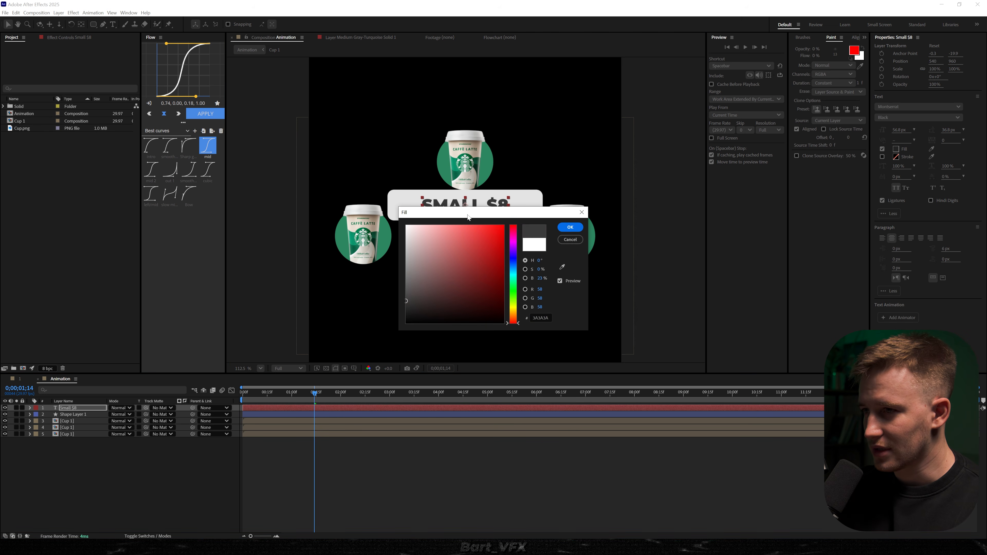
drag(467, 214, 688, 187)
mouse_move(647, 257)
mouse_down()
mouse_move(599, 285)
mouse_move(600, 276)
mouse_up()
click(802, 201)
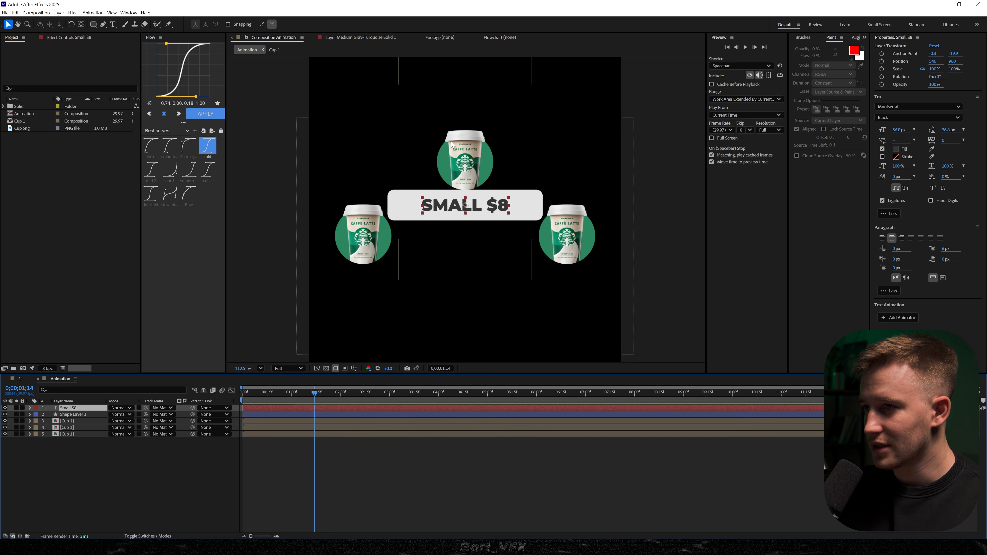
Step: Duplicate the Small $8 text and Shape Layer 1, and change the copied text to "Large $13"
click(128, 461)
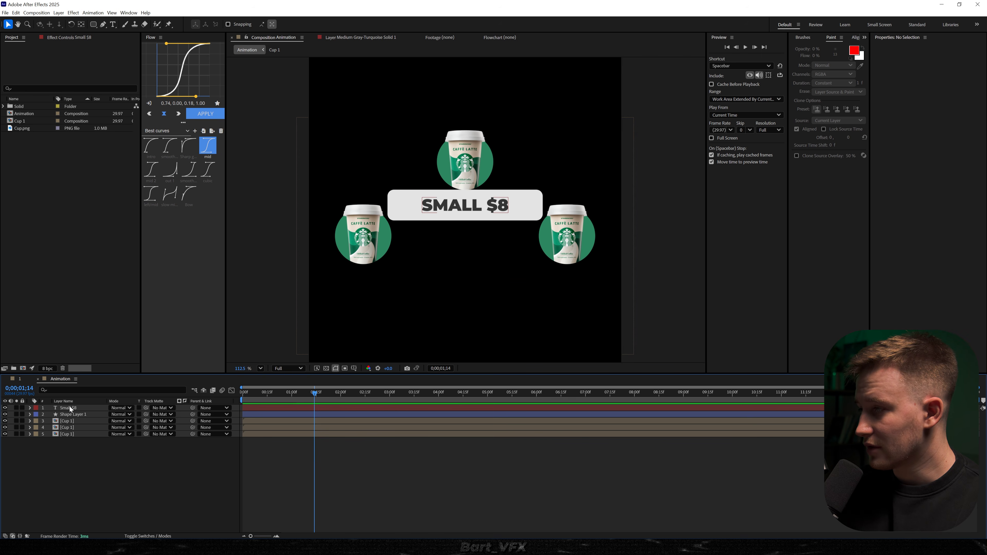
click(72, 407)
shift+click(71, 414)
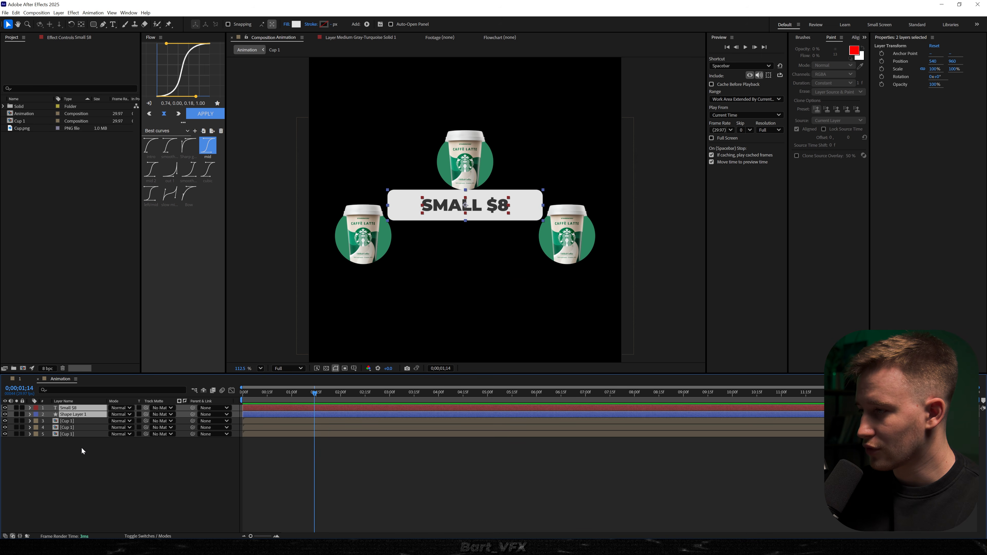
key(ctrl+d)
click(94, 463)
key(ctrl+t)
drag(484, 206, 391, 205)
text(LARGE)
drag(503, 206, 508, 206)
click(154, 454)
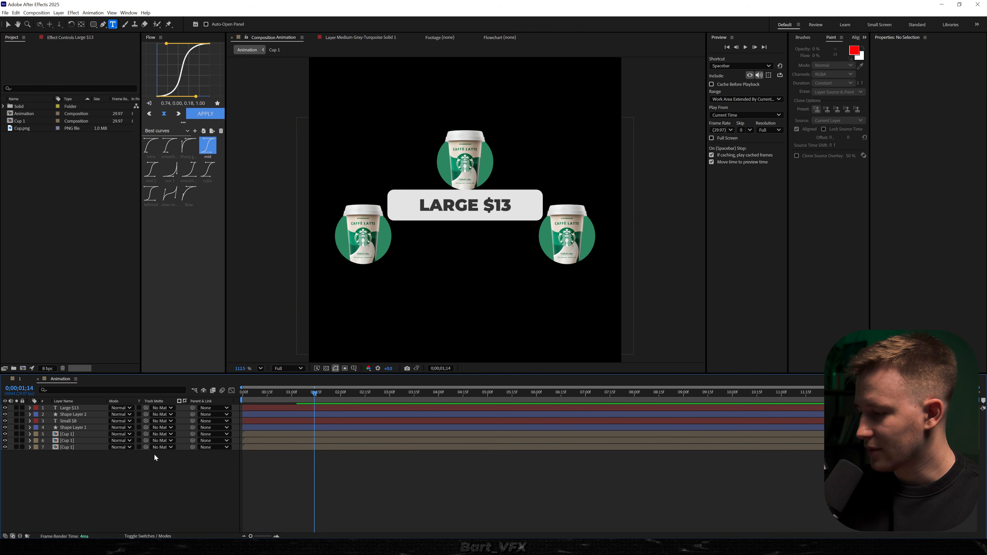
Step: Paste another copy of the Small $8 label layers and change its text to "medium $10"
key(ctrl+v)
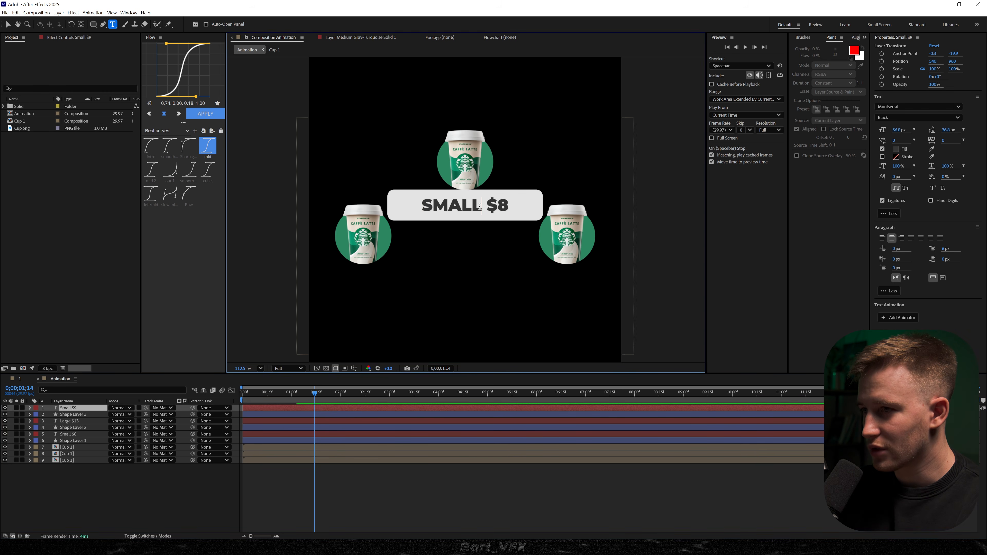
drag(483, 205, 391, 204)
text(medium)
drag(504, 205, 521, 205)
text(10)
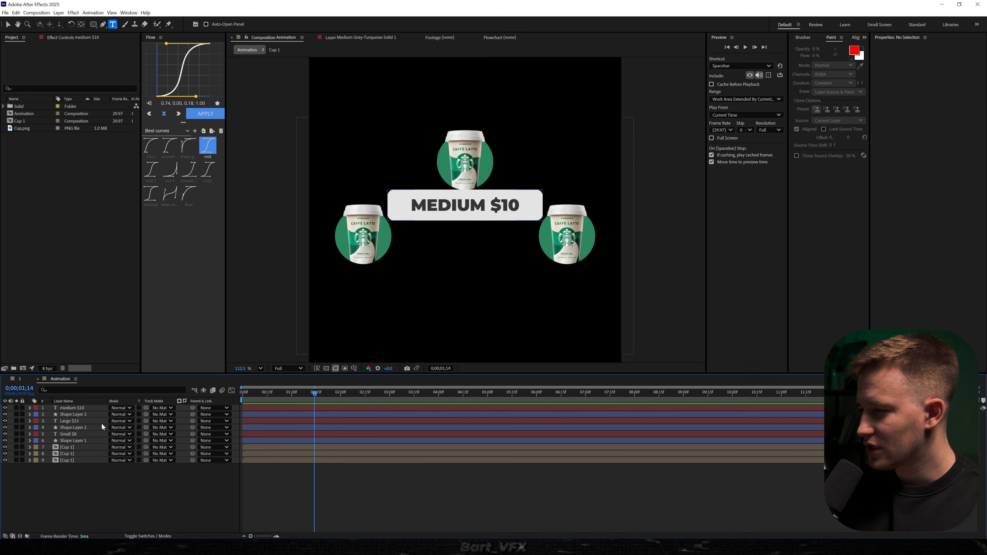
Step: Pre-compose the Small $8 text and Shape Layer 1 into a composition named Small Price
click(74, 434)
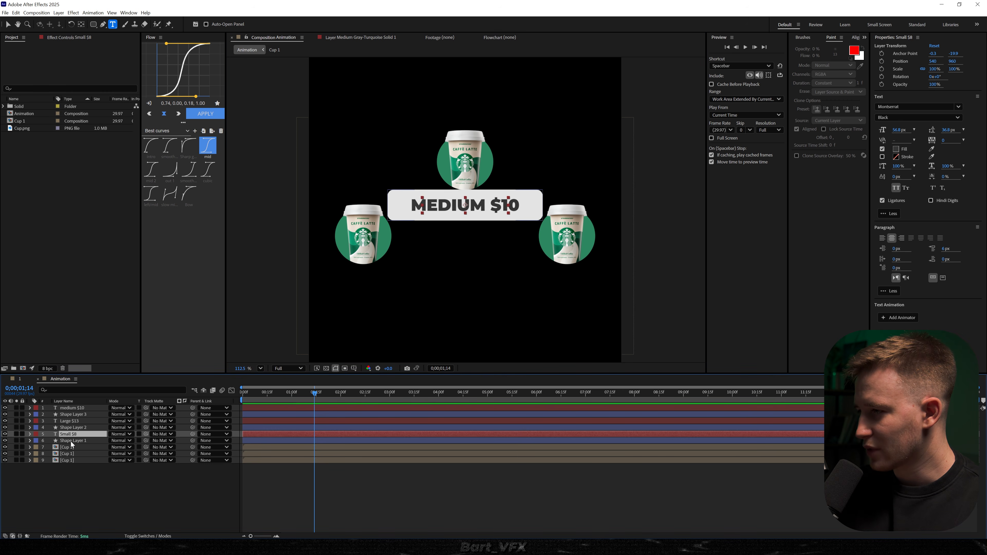
shift+click(73, 440)
right_click(71, 442)
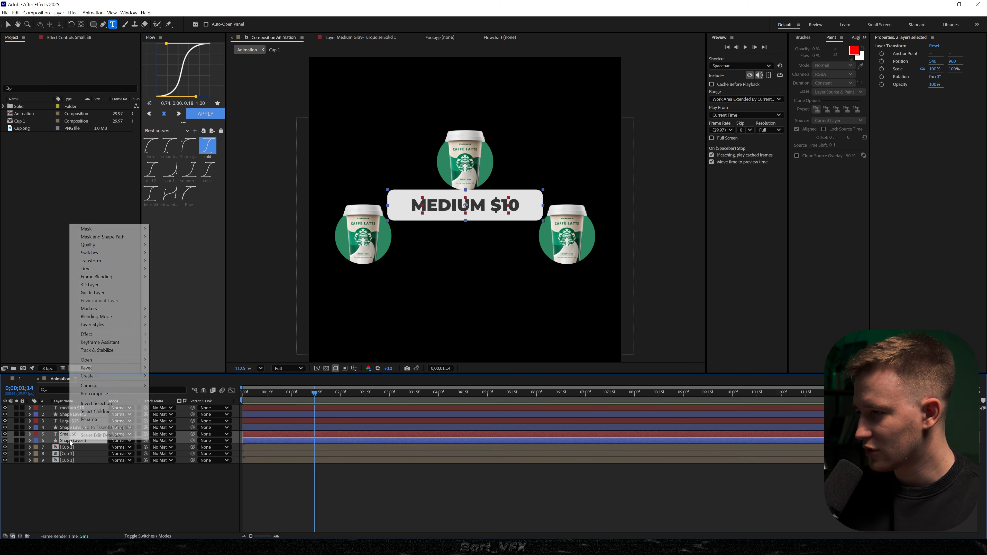
click(91, 394)
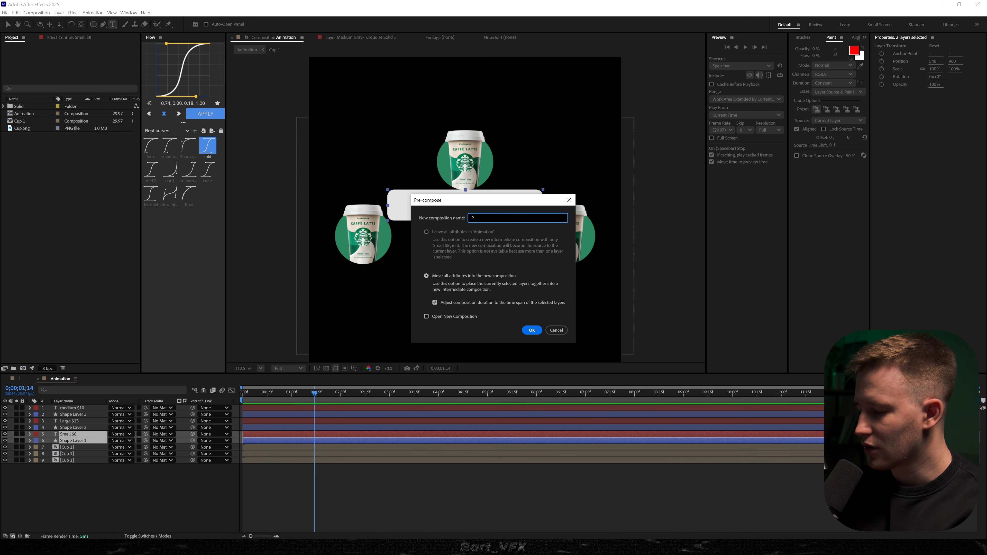
text(Small Price)
key(Return)
Step: Pre-compose the Large $13 text and Shape Layer 2 into a composition named Large Price
click(72, 421)
shift+click(72, 427)
right_click(73, 428)
click(103, 381)
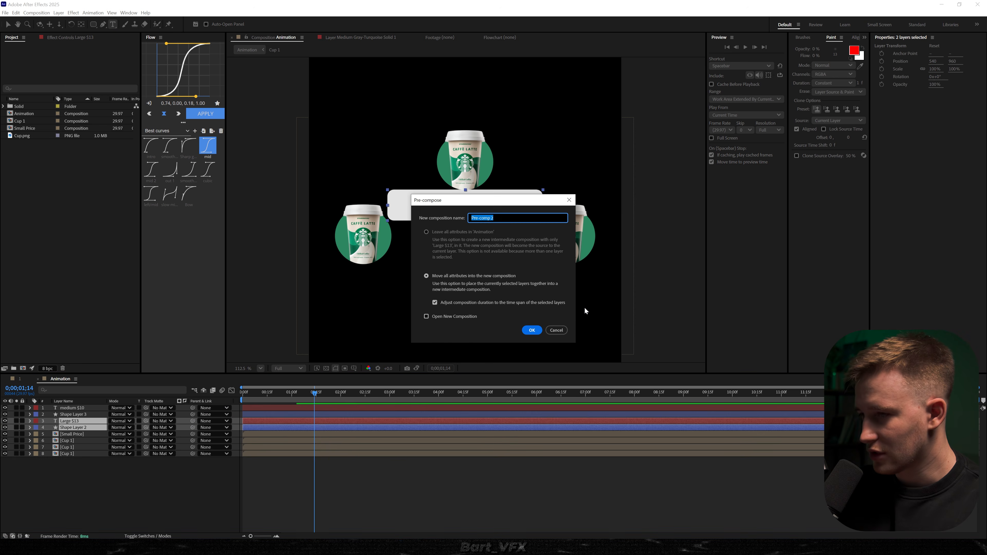
text(Large)
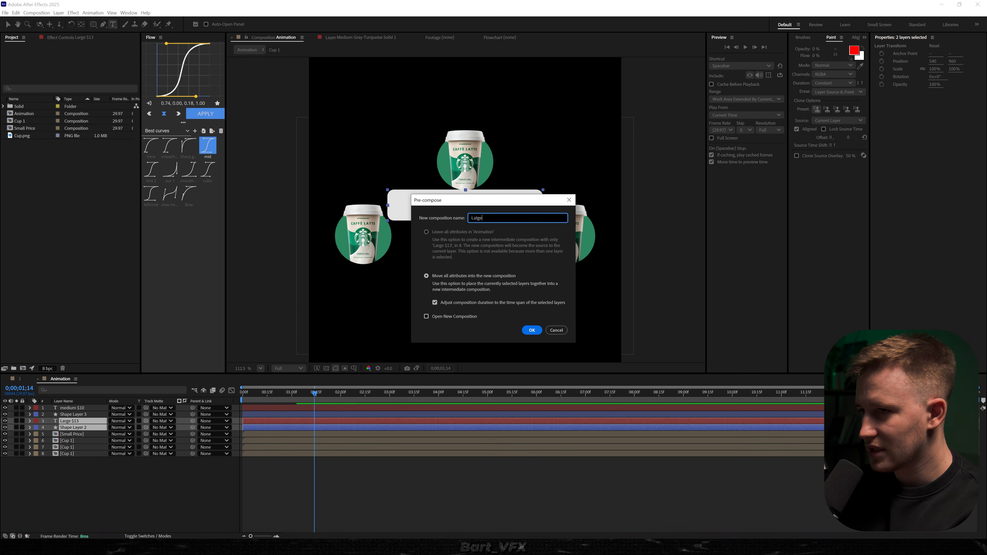
text( Price)
key(Return)
Step: Pre-compose the medium $10 text and Shape Layer 3 into a composition named Medium Price
click(77, 408)
shift+click(72, 415)
right_click(72, 415)
click(103, 368)
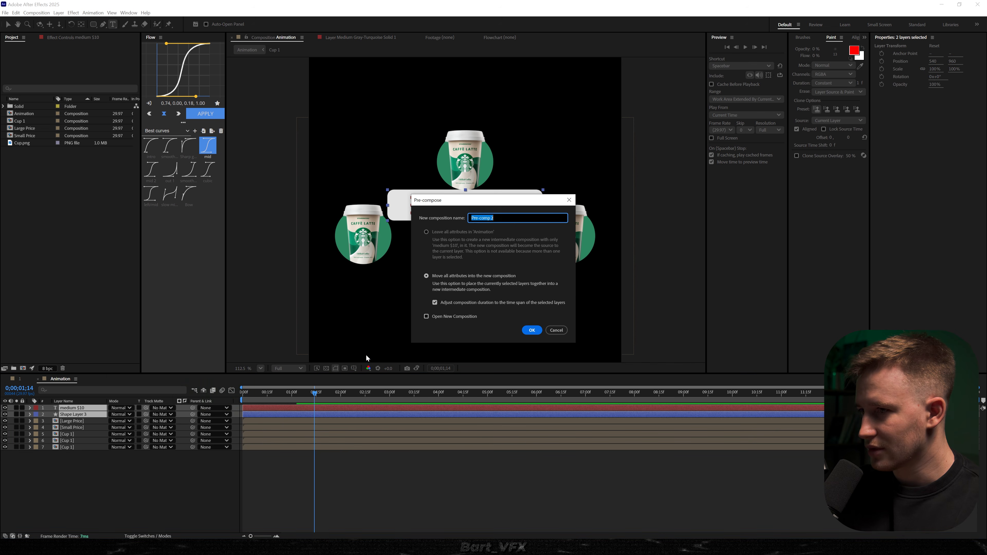
text(Medium Price)
key(Return)
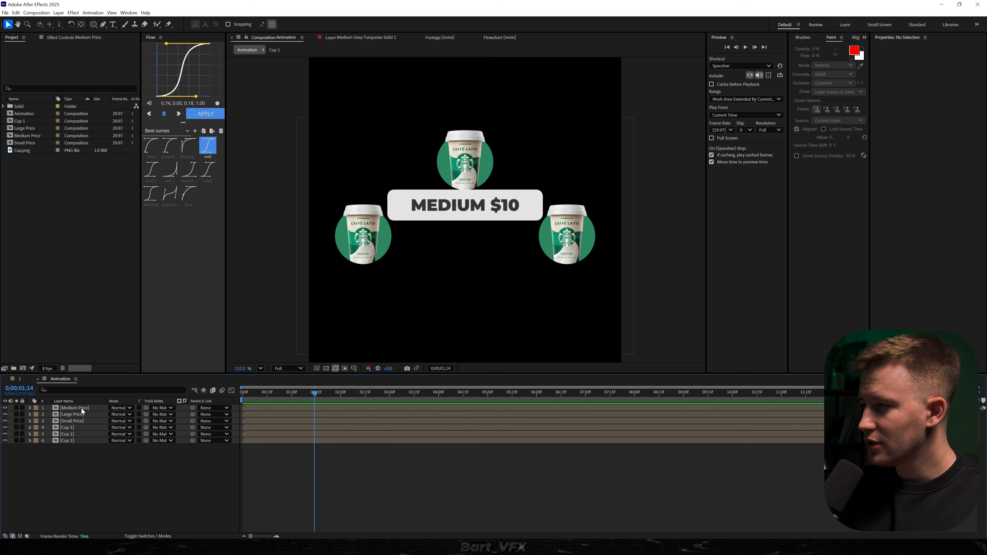
Step: Scale the Medium, Large and Small Price layers together to 46.9% and shift them up to a Y position of 899.6
click(81, 408)
shift+click(77, 421)
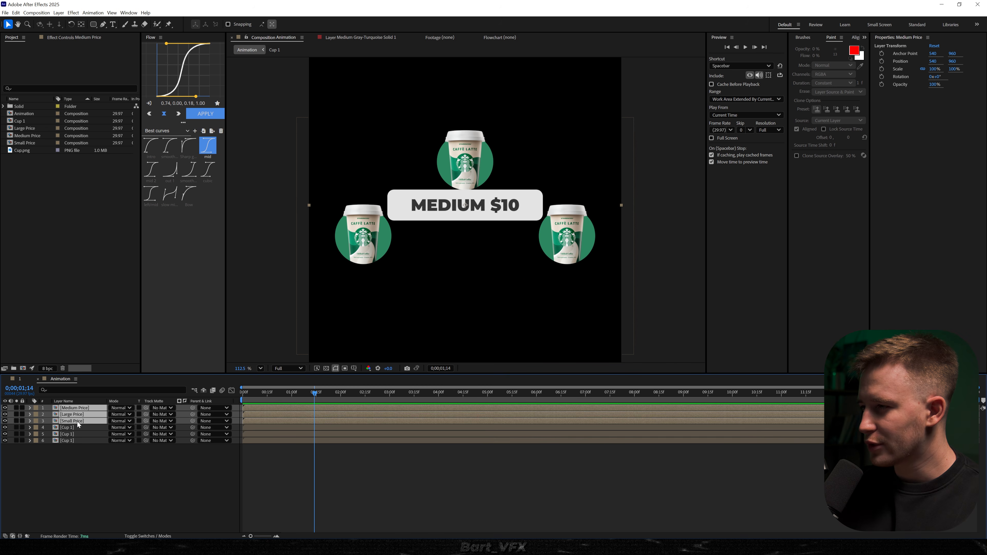
key(s)
drag(124, 418, 107, 418)
drag(468, 222, 468, 204)
drag(124, 415, 121, 415)
click(196, 485)
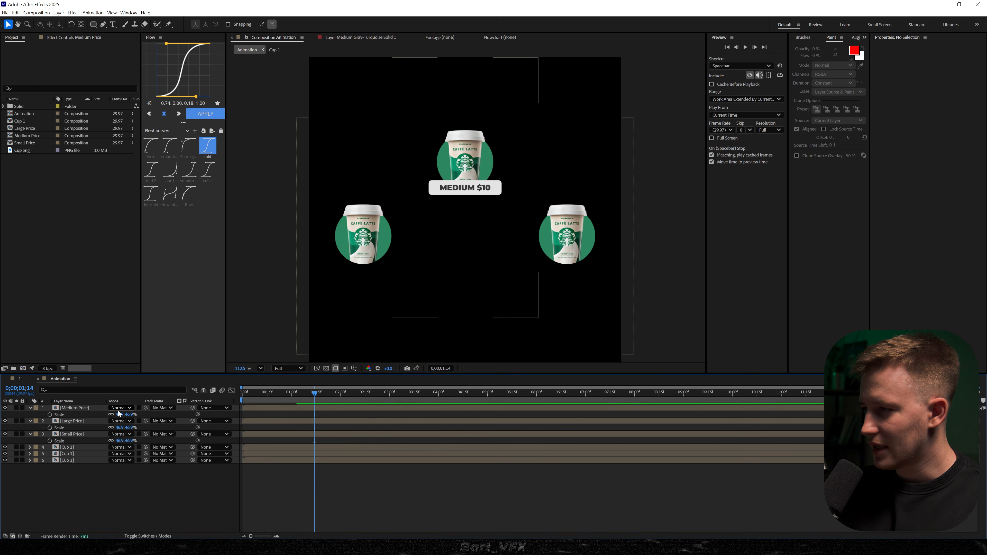
Step: Place the Small Price label above the left cup, Large Price above the right cup and Medium Price above the top cup
click(78, 434)
drag(454, 202, 354, 204)
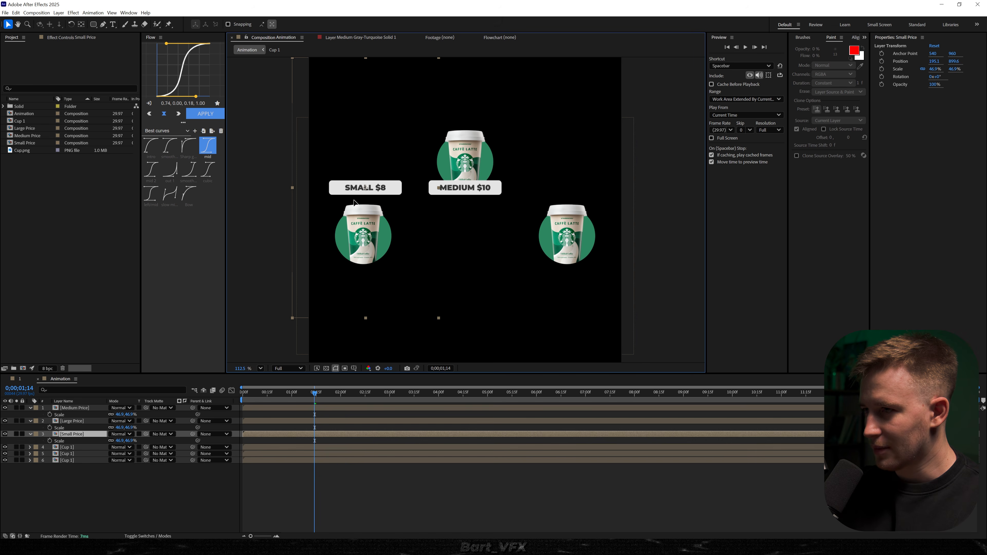
click(74, 421)
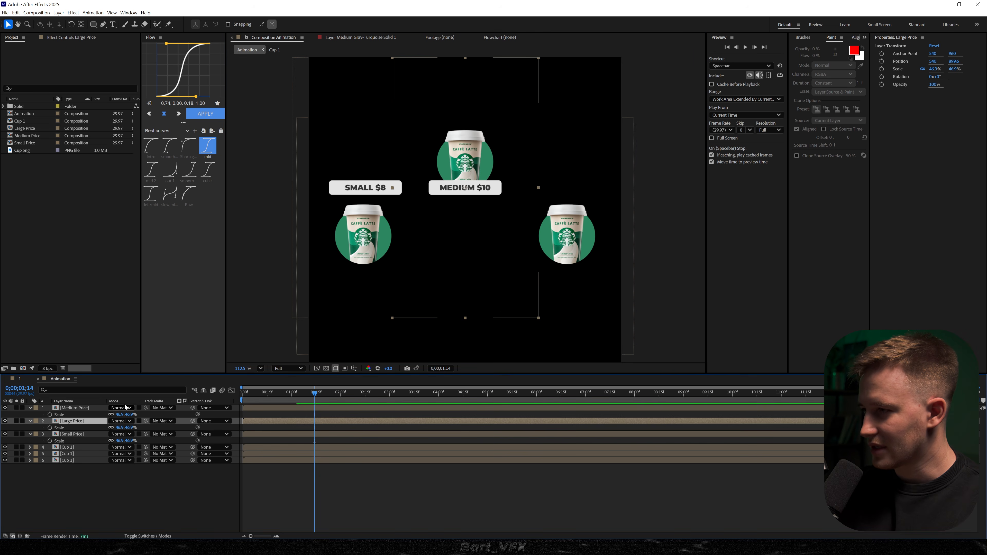
drag(471, 210, 574, 210)
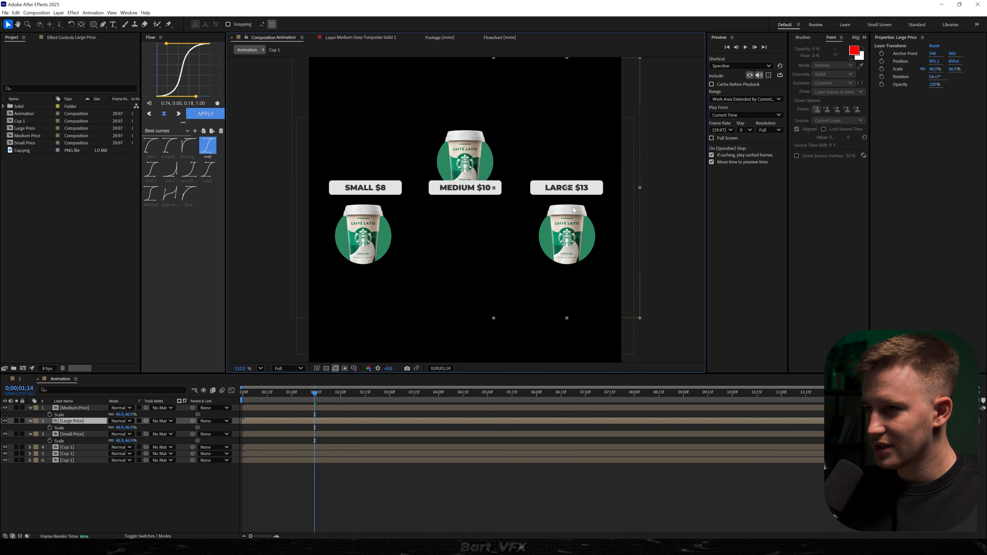
click(74, 408)
drag(479, 252, 480, 183)
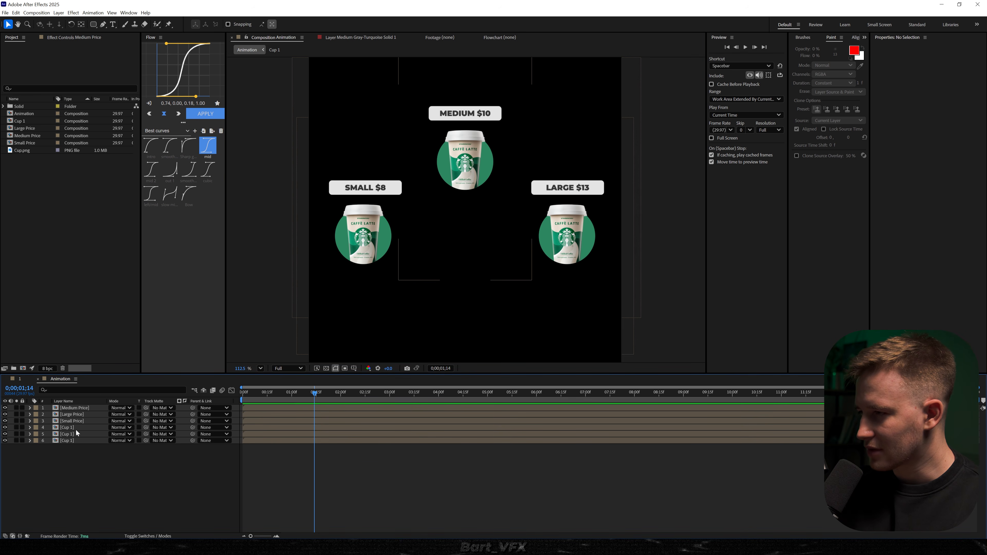
Step: Rename the right cup's layer Cup 2 and the top cup's layer Cup 3
click(74, 434)
key(Return)
click(81, 432)
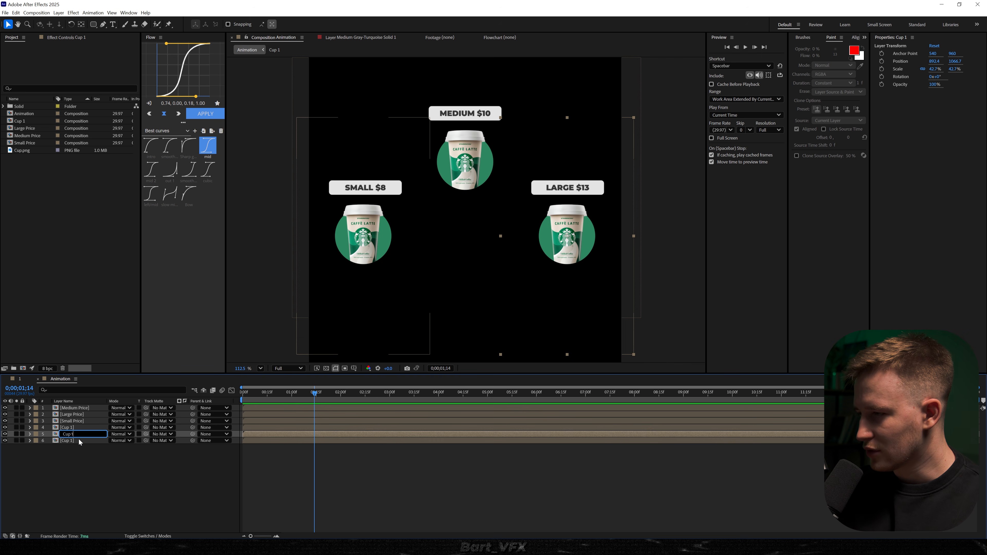
text(2)
key(Return)
click(76, 427)
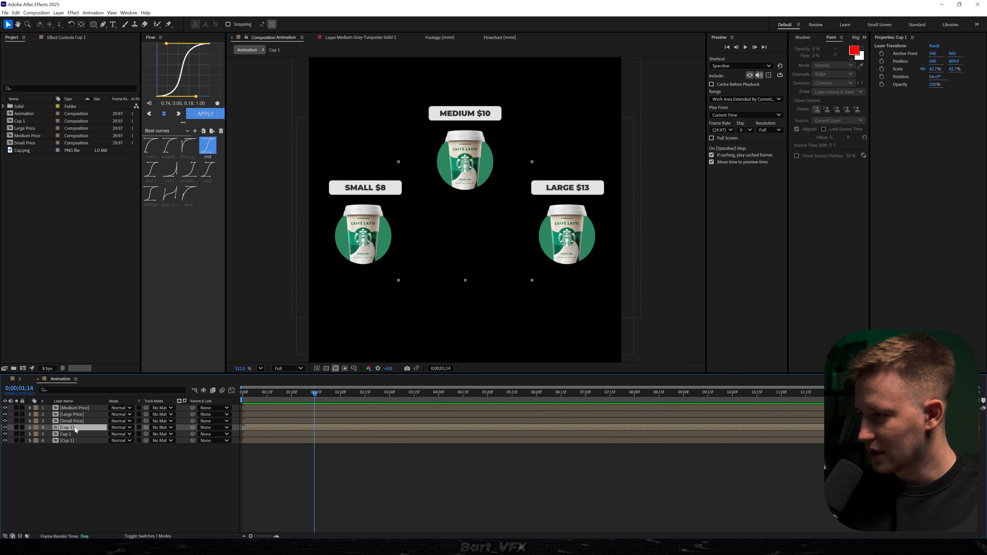
key(Return)
click(76, 428)
key(BackSpace)
text(3)
Step: Reorder the layers so Small Price sits directly above Cup 1 and Large Price directly above Cup 2
click(70, 421)
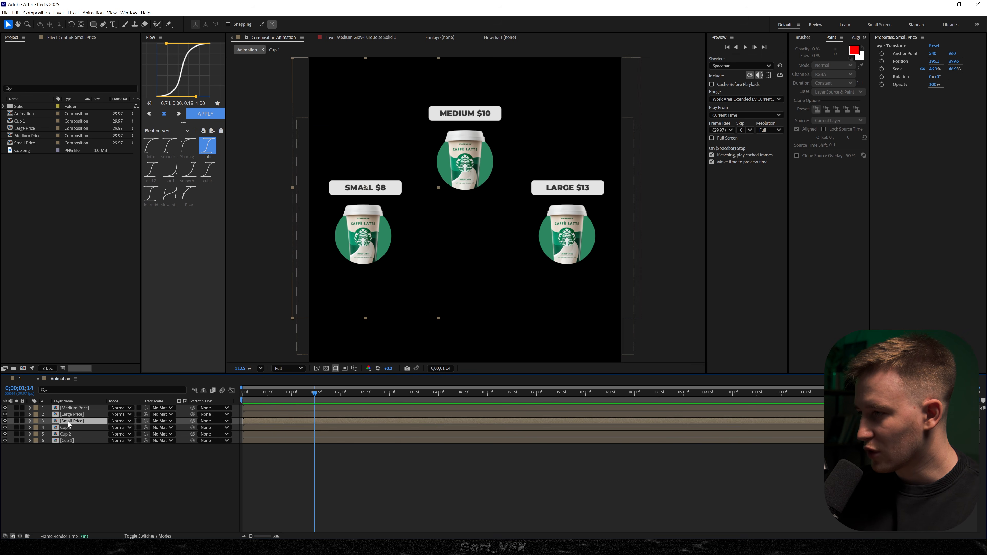
mouse_move(78, 423)
mouse_down()
mouse_move(79, 437)
mouse_move(77, 427)
mouse_up()
click(75, 414)
click(74, 475)
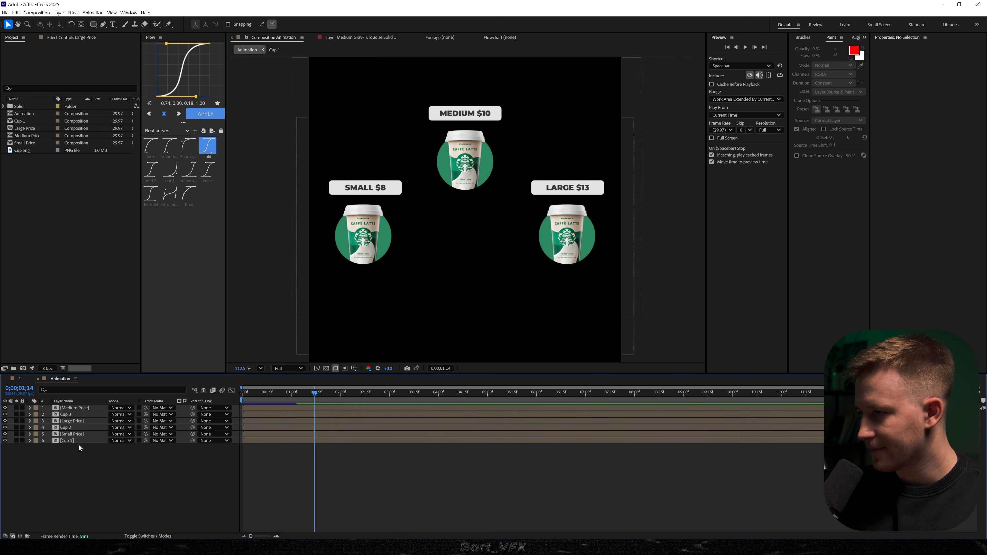
Step: Set label colors: Cyan for Small Price and Cup 1, Orange for Large Price and Cup 2, Purple for Medium Price and Cup 3
click(69, 434)
shift+click(64, 441)
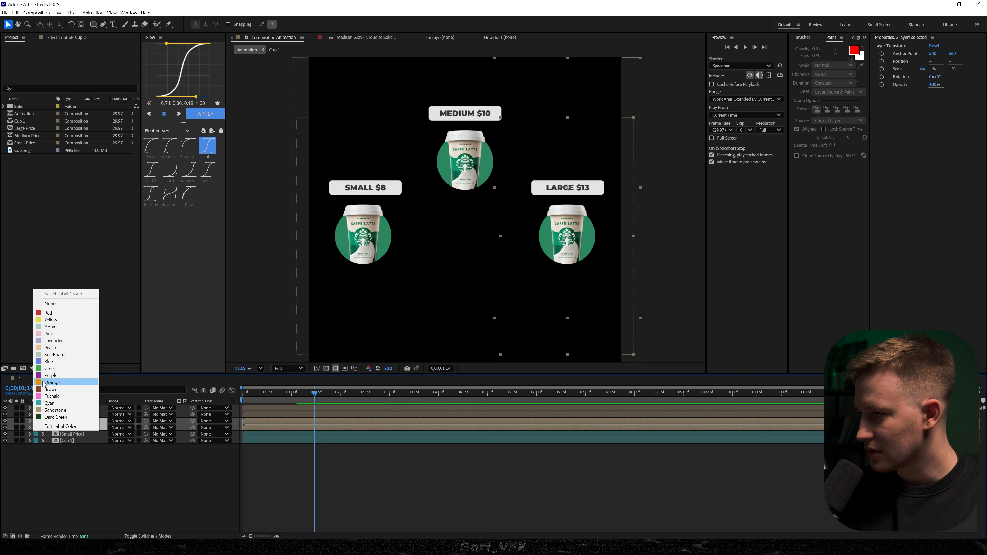
click(54, 382)
click(67, 414)
shift+click(64, 408)
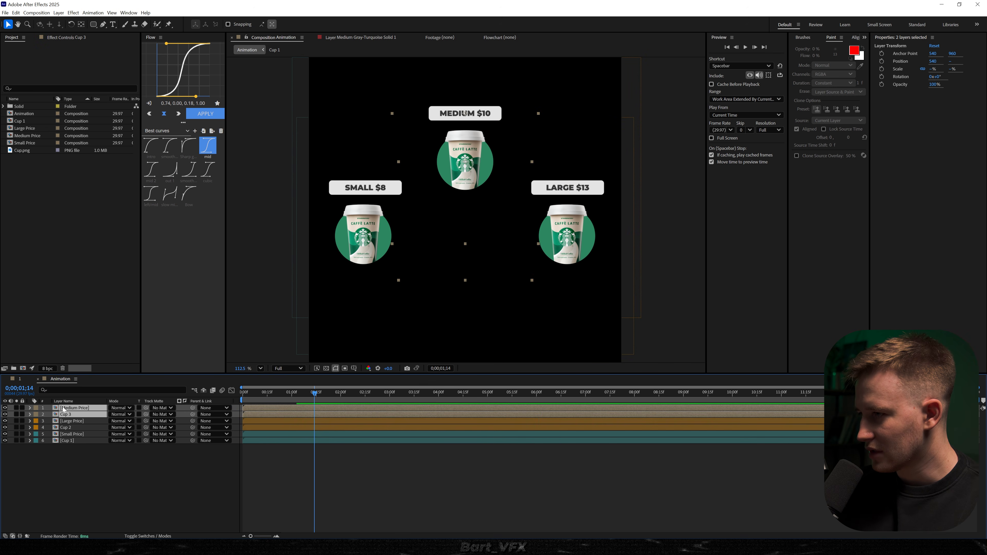
click(35, 414)
click(58, 364)
click(96, 478)
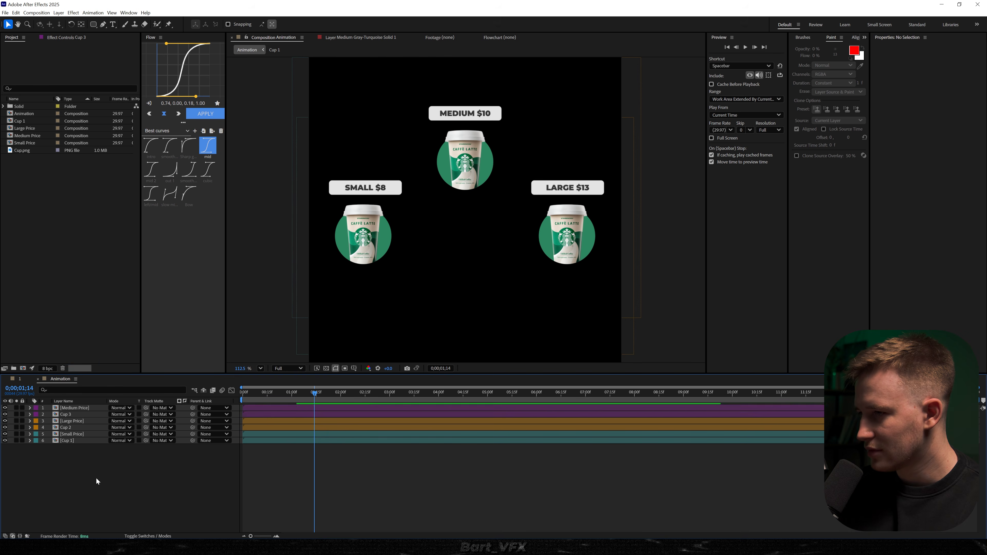
Step: Create a white 1080 x 1920 px solid named White BG beneath all other layers
key(Home)
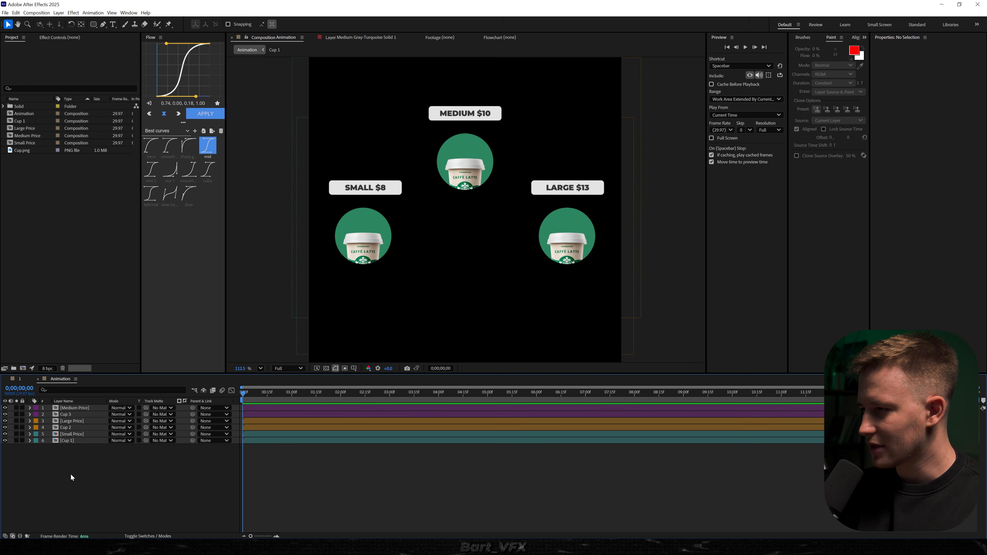
right_click(70, 473)
mouse_move(116, 390)
click(202, 408)
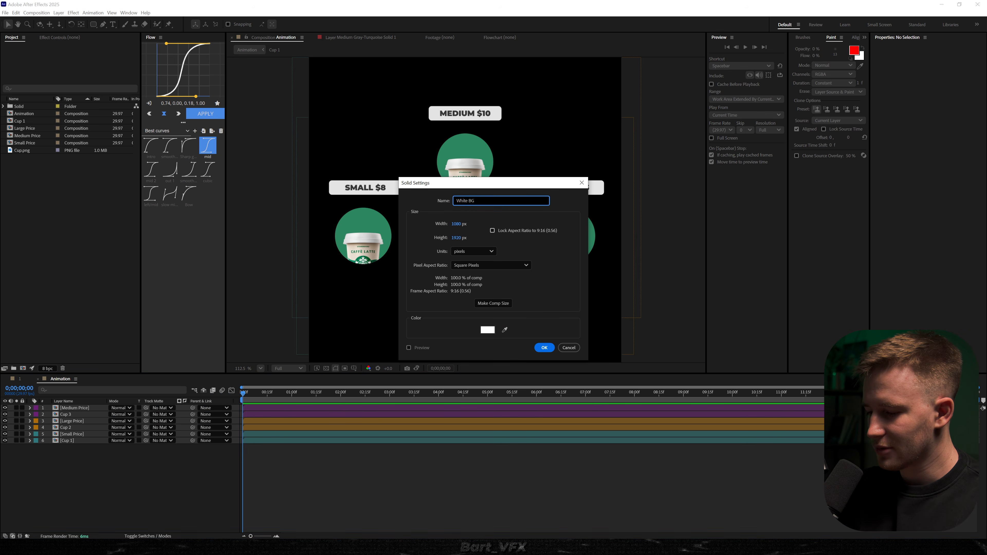
key(Return)
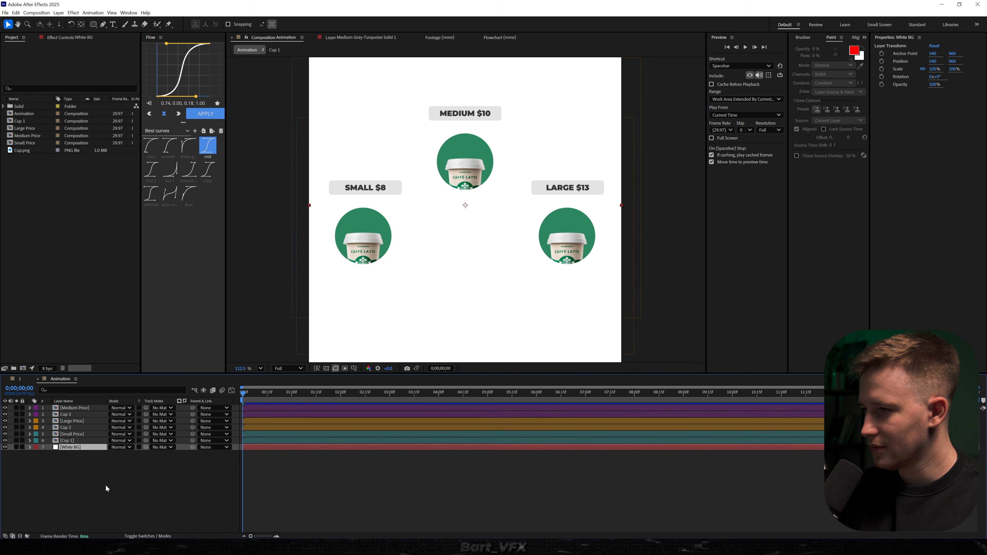
click(88, 479)
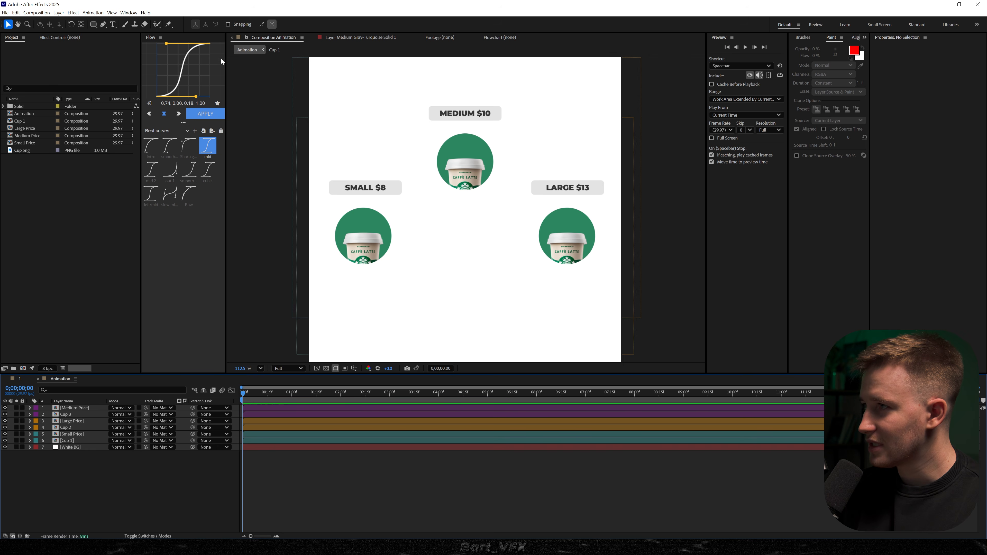
Step: Draw a three-point star as a triangle at the center of the frame and set its shape rotation to 180°
drag(93, 28, 122, 59)
mouse_move(451, 210)
mouse_down()
mouse_move(466, 225)
mouse_move(459, 218)
mouse_up()
key(ctrl+alt+Home)
key(ctrl+Home)
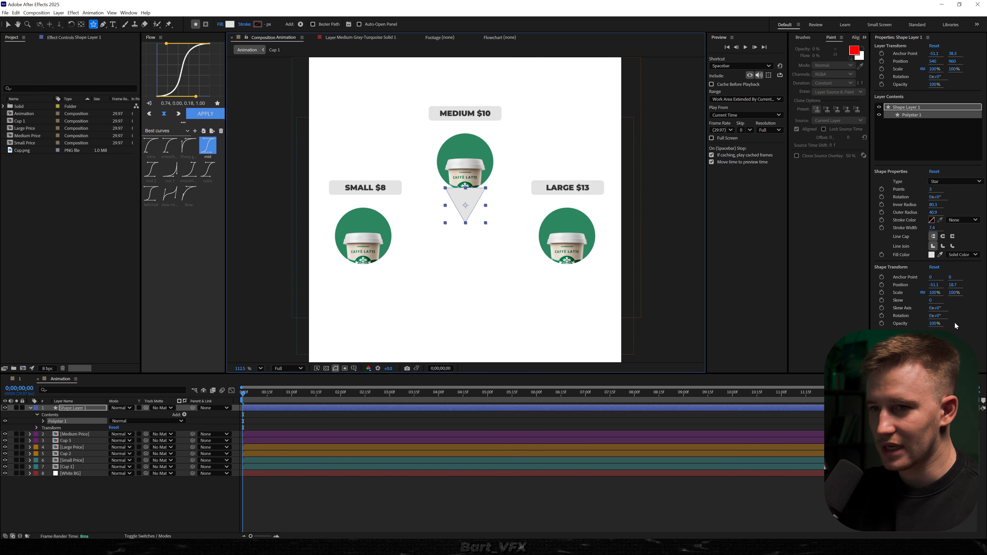
click(939, 316)
text(180)
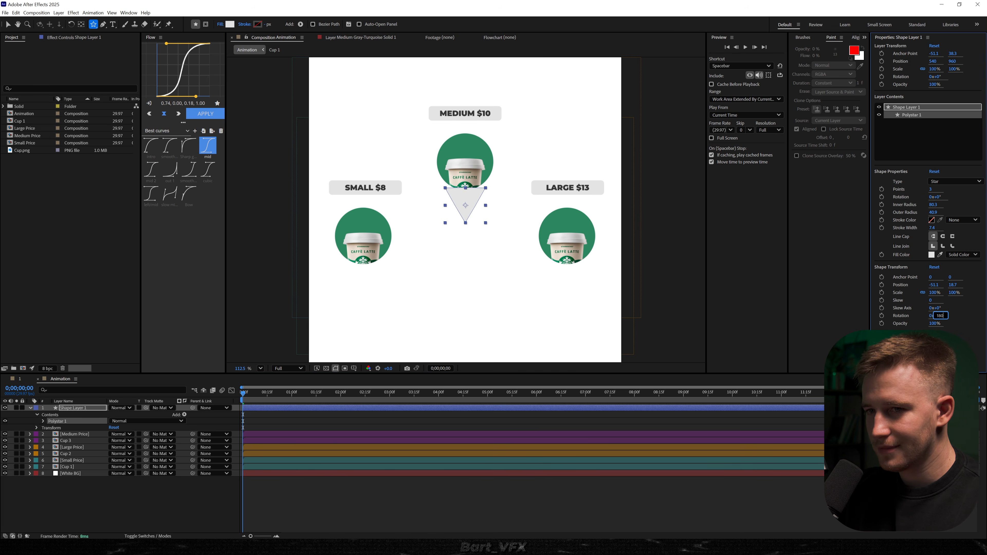
key(Return)
Step: Fill the triangle with dark gray 3A3A3A and rename its layer Pointer
click(931, 255)
drag(447, 280, 377, 307)
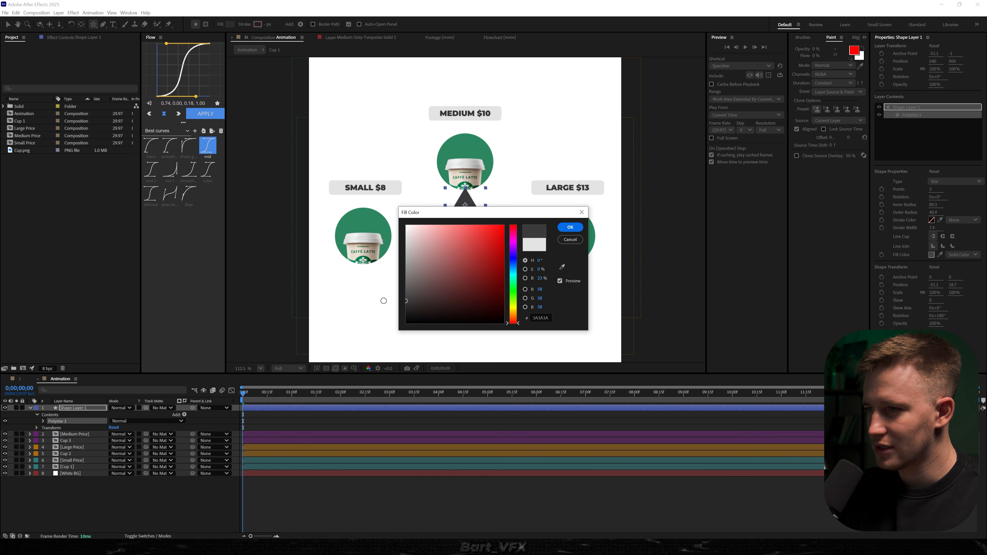
key(Return)
text(Pointer)
key(Return)
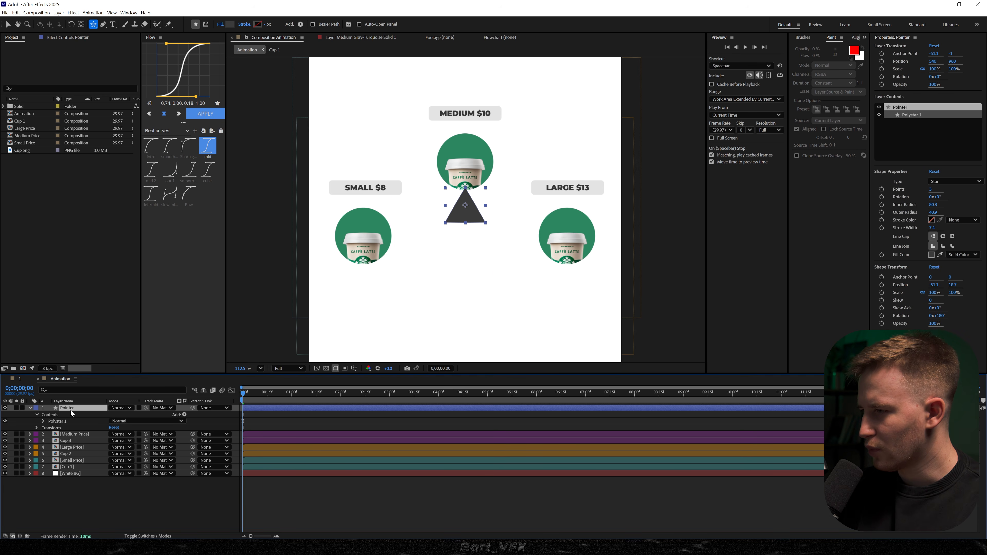
Step: Convert the Pointer's Polystar Path 1 to a Bezier path
click(43, 422)
click(64, 429)
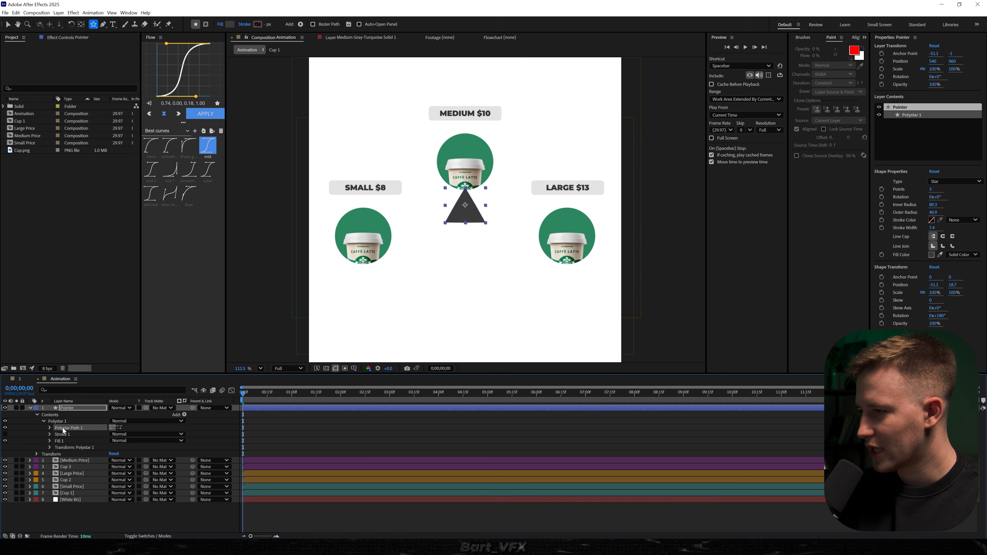
right_click(63, 430)
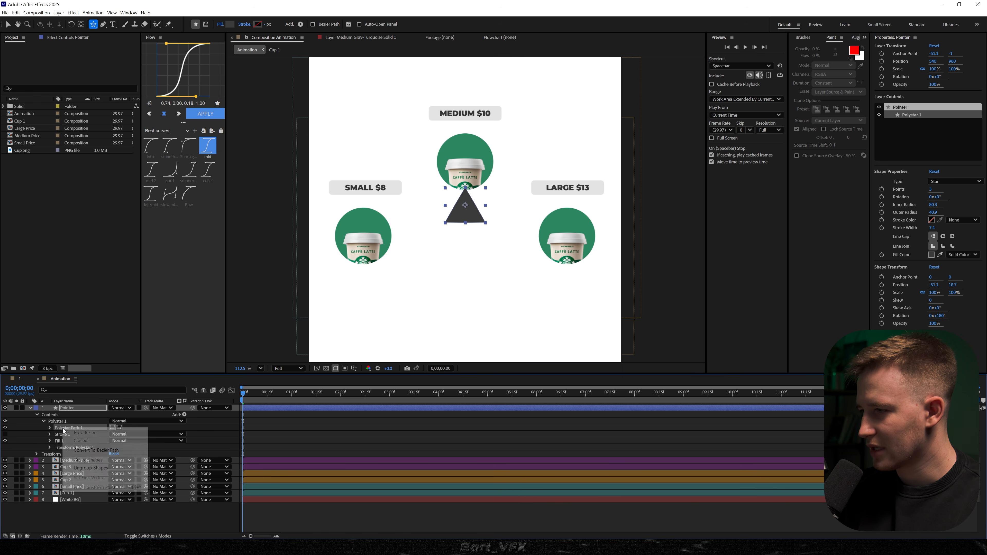
click(88, 451)
Step: Raise the middle vertex of the triangle's base to form an arrow notch, and narrow the base symmetrically
scroll(466, 217, up, 5)
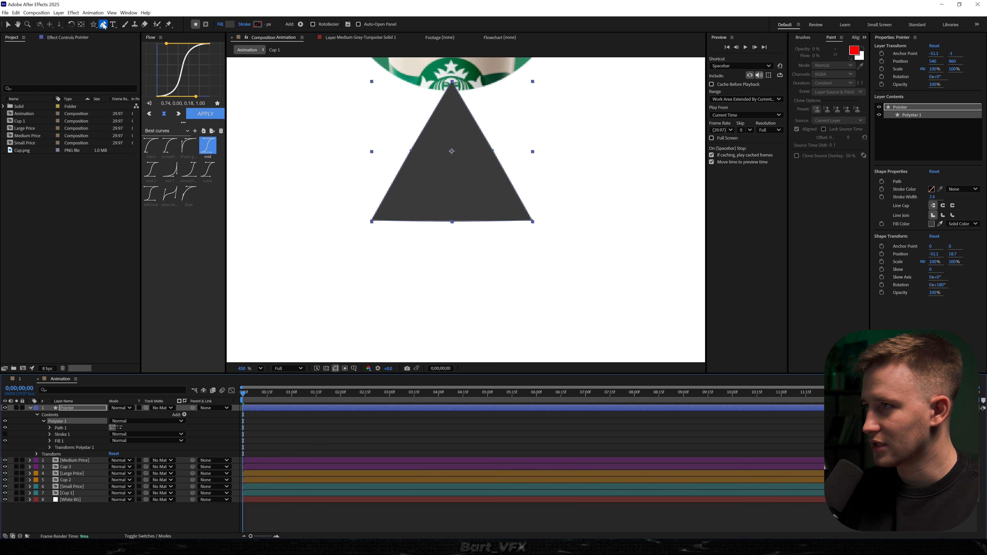
click(410, 150)
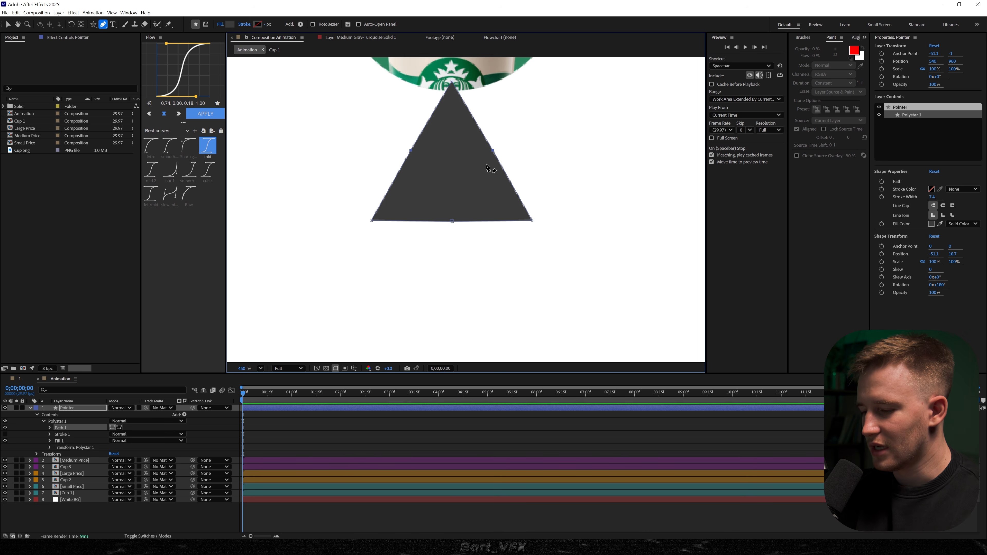
key(v)
drag(473, 202, 452, 188)
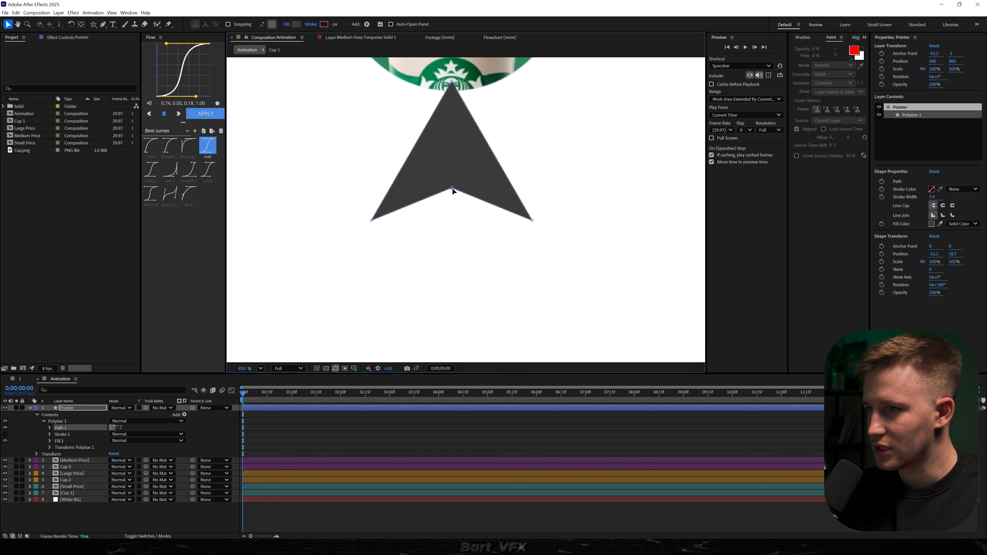
drag(614, 206, 320, 234)
key(ctrl+t)
drag(532, 220, 515, 225)
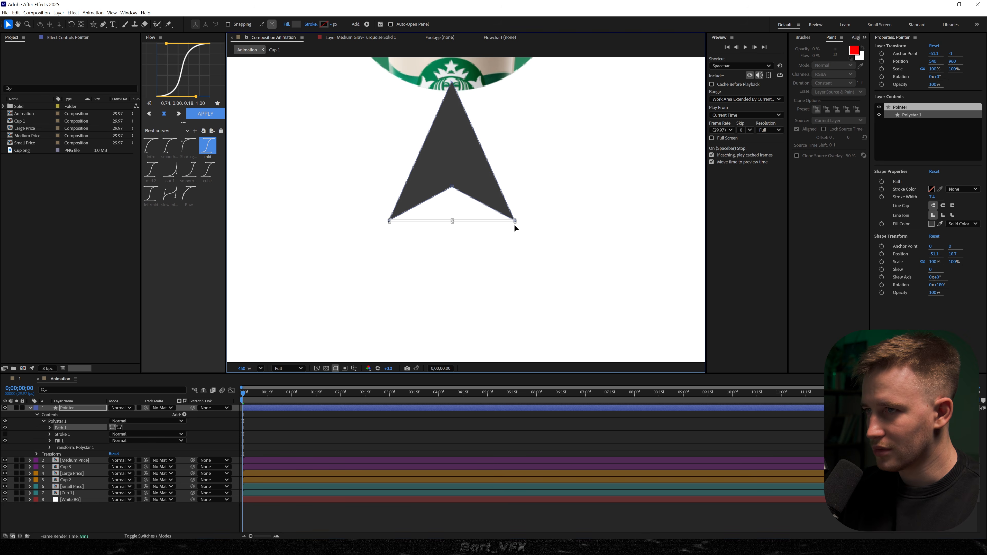
Step: Add Round Corners to the Pointer shape and adjust the corner radius
click(167, 516)
click(185, 415)
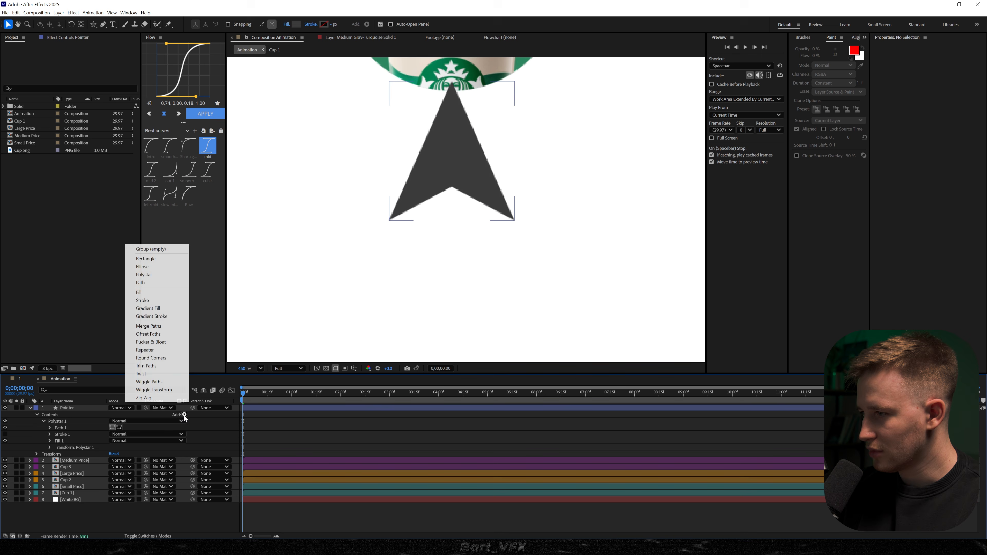
click(175, 358)
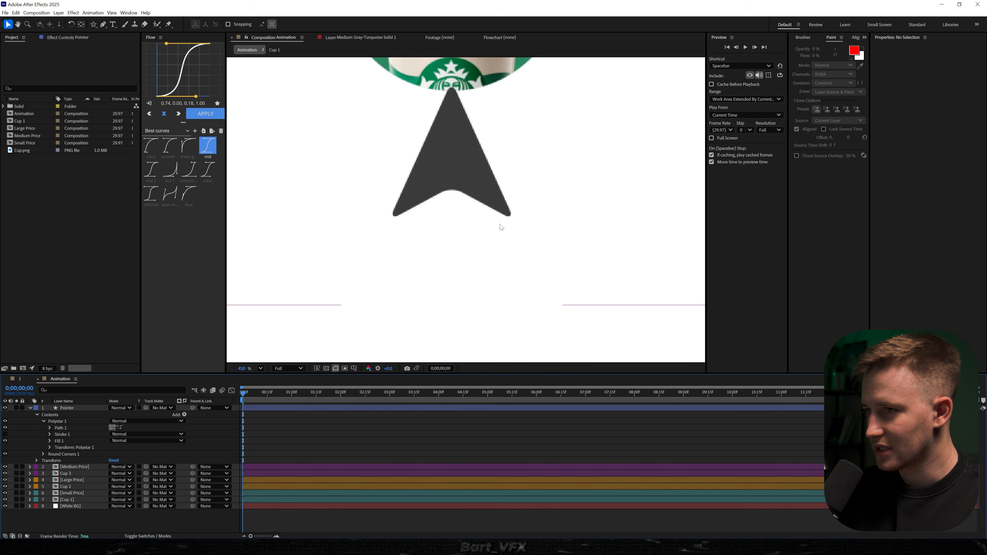
click(182, 522)
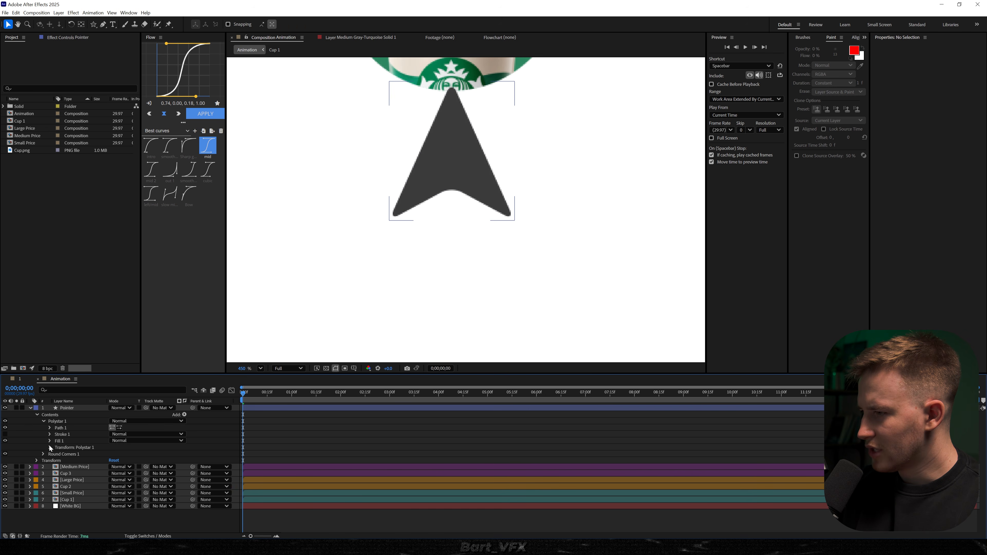
click(43, 453)
drag(116, 460, 129, 458)
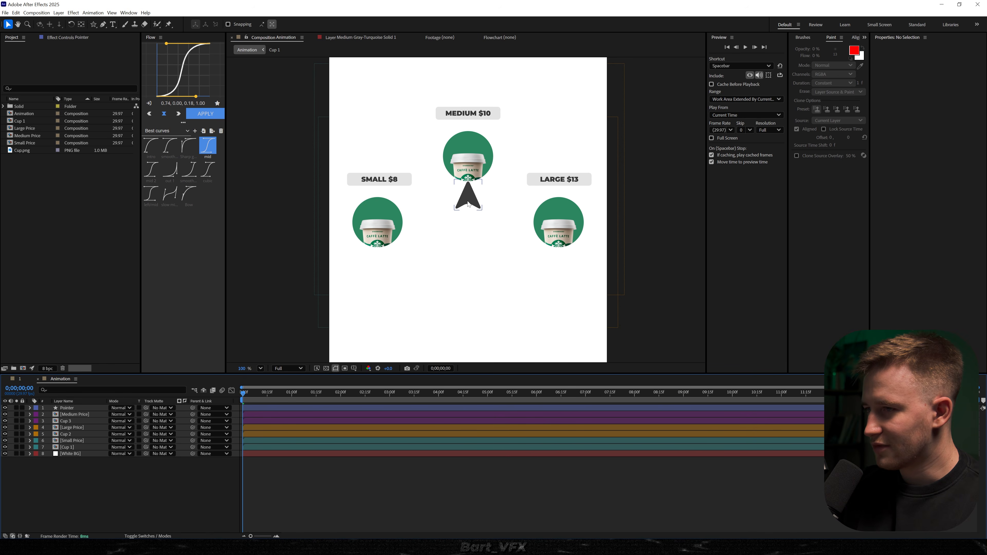
Step: Move the Pointer outside the frame, beyond its lower right edge, to position 1254, 1491
drag(469, 205, 639, 309)
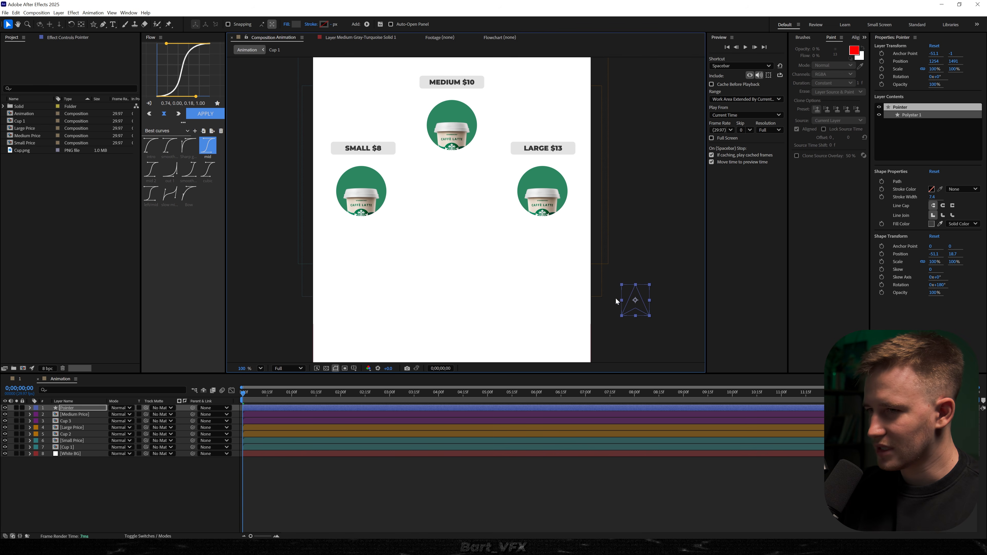
drag(651, 303, 522, 267)
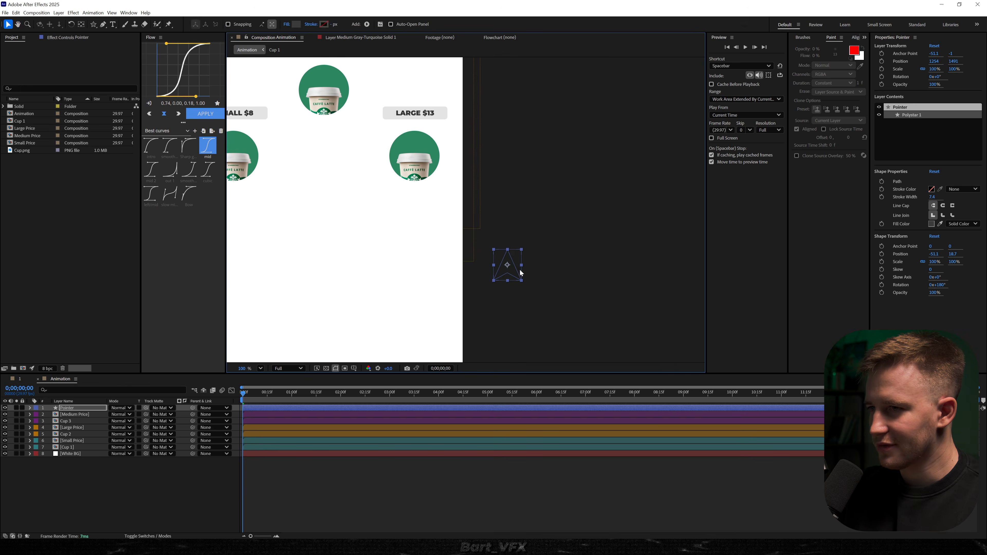
Step: Move the Pointer's anchor point to the tip of the arrow
scroll(522, 267, up, 4)
click(83, 26)
click(492, 252)
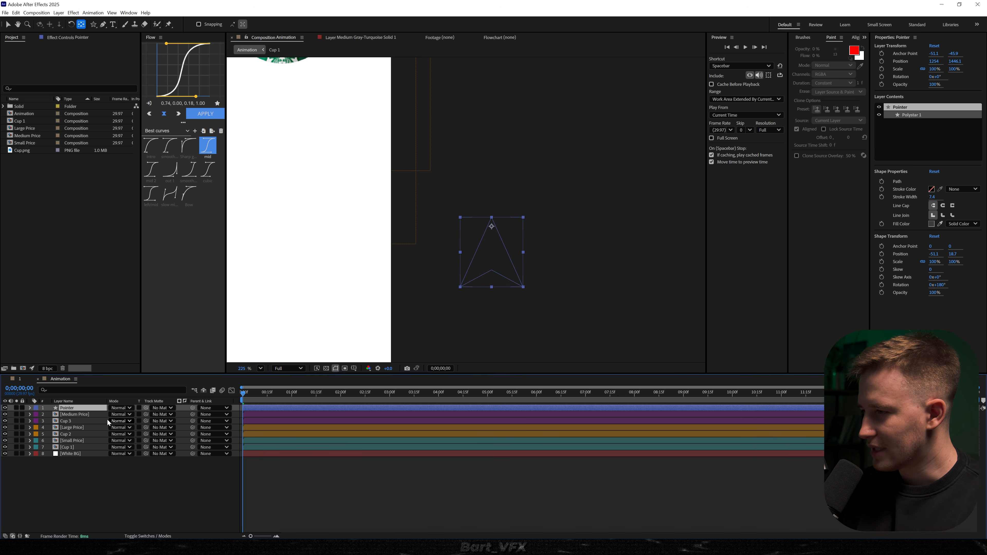
Step: Add Rotation and Position keyframes to the Pointer at the first frame, with its rotation set to 45.1°
key(r)
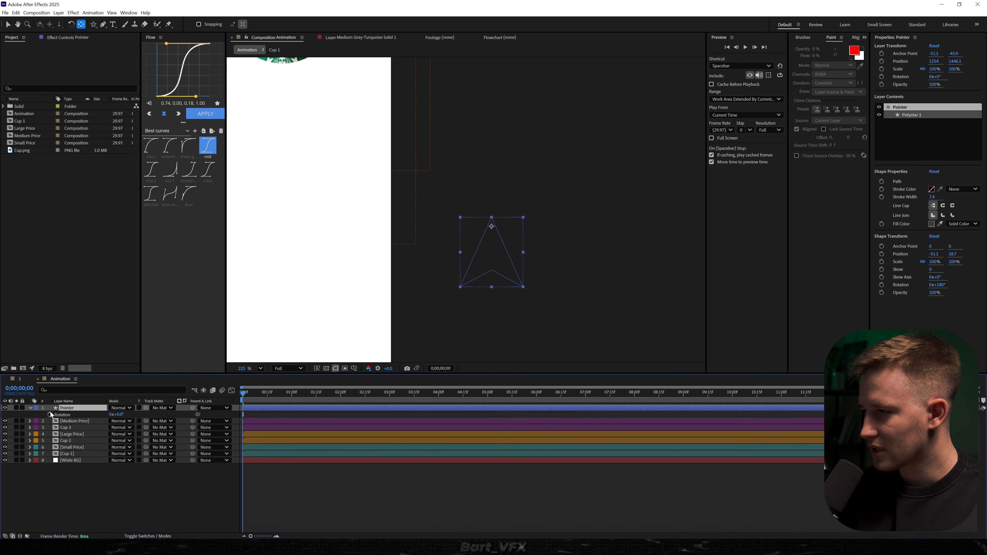
click(50, 415)
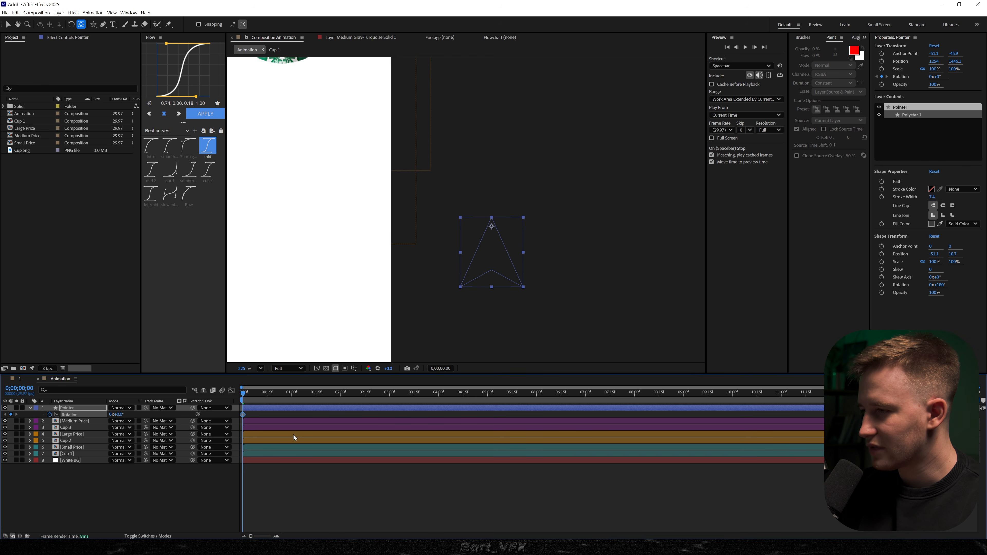
key(alt+shift+p)
mouse_move(117, 421)
mouse_down()
mouse_move(102, 421)
mouse_move(133, 421)
mouse_up()
Step: At 0;00;01;28, set the Pointer's position to 189, 1076.1 on the small cup and its rotation to -39.3°, and preview the motion
drag(341, 292, 286, 290)
key(space)
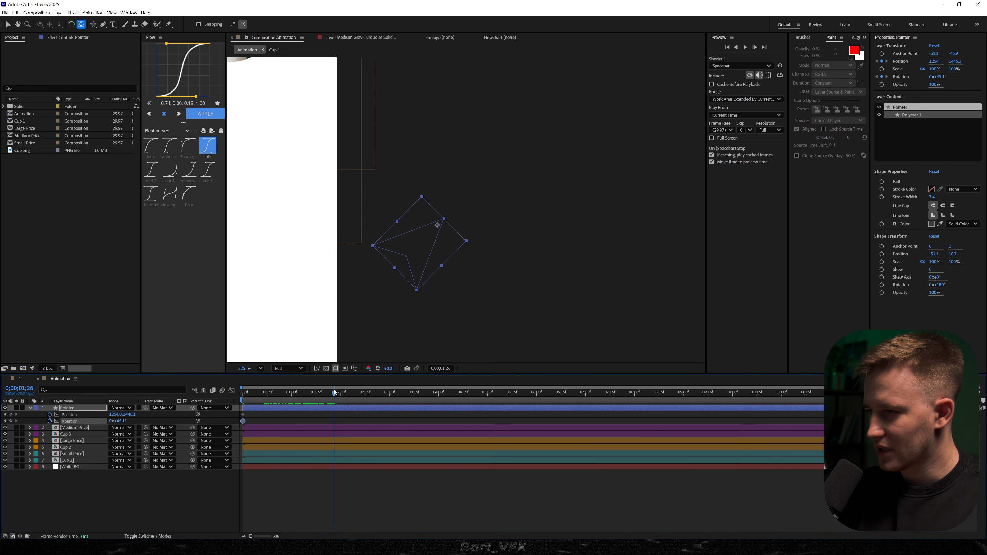
drag(317, 289, 481, 324)
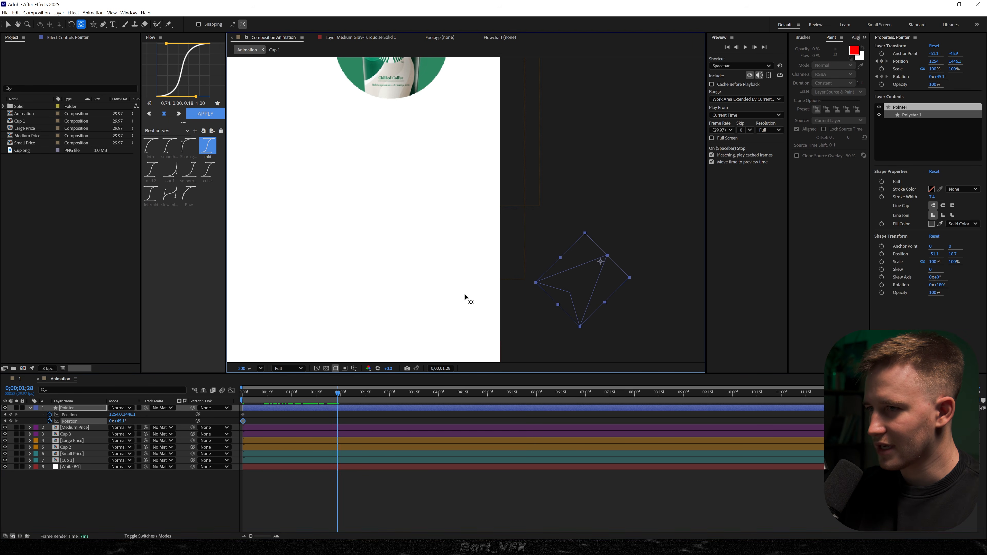
scroll(420, 264, down, 5)
drag(396, 256, 529, 310)
drag(119, 415, 89, 415)
mouse_move(126, 415)
mouse_down()
mouse_move(87, 421)
mouse_move(115, 415)
mouse_up()
key(Home)
key(space)
key(space)
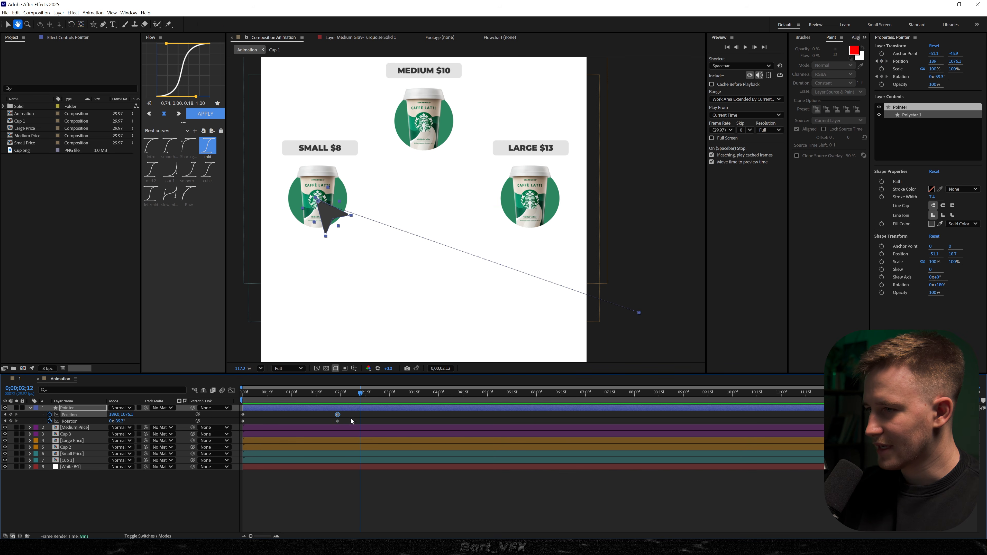
Step: Apply Easy Ease and the 0.74, 0.00, 0.18, 1.00 curve to all of the Pointer's Position and Rotation keyframes
drag(352, 413, 208, 434)
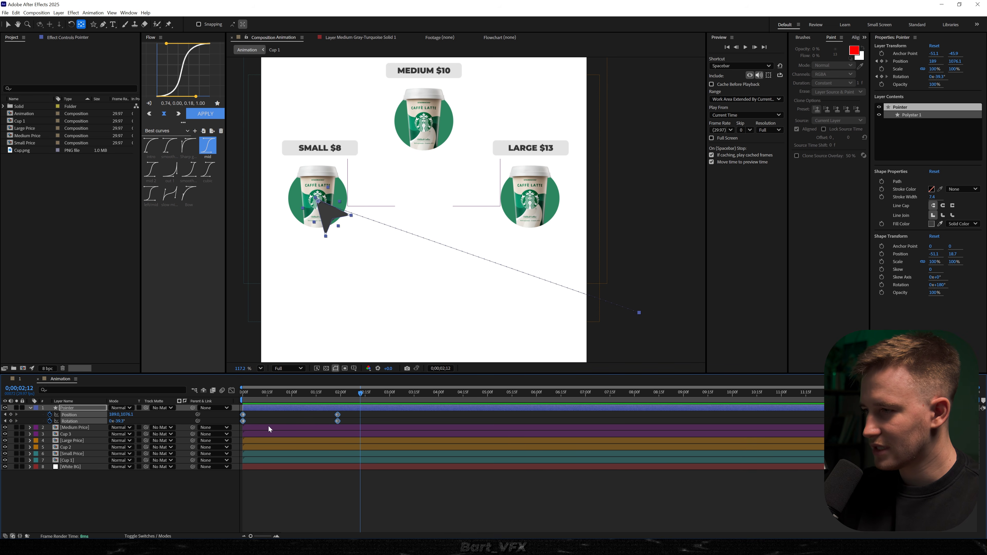
key(F9)
click(210, 148)
click(232, 390)
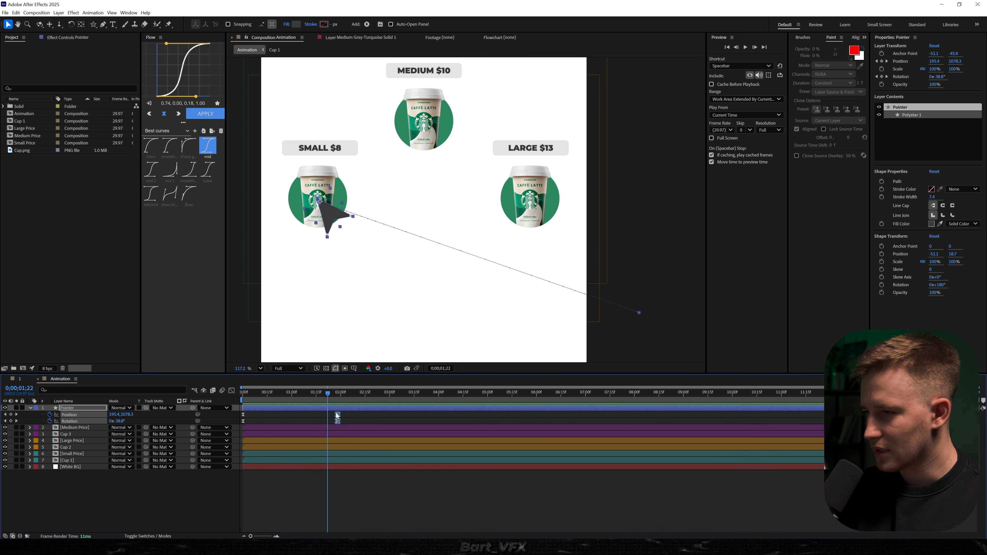
Step: Move the Pointer's ending Position and Rotation keyframes to 0;00;01;15 and preview the faster motion
drag(337, 416, 210, 402)
key(space)
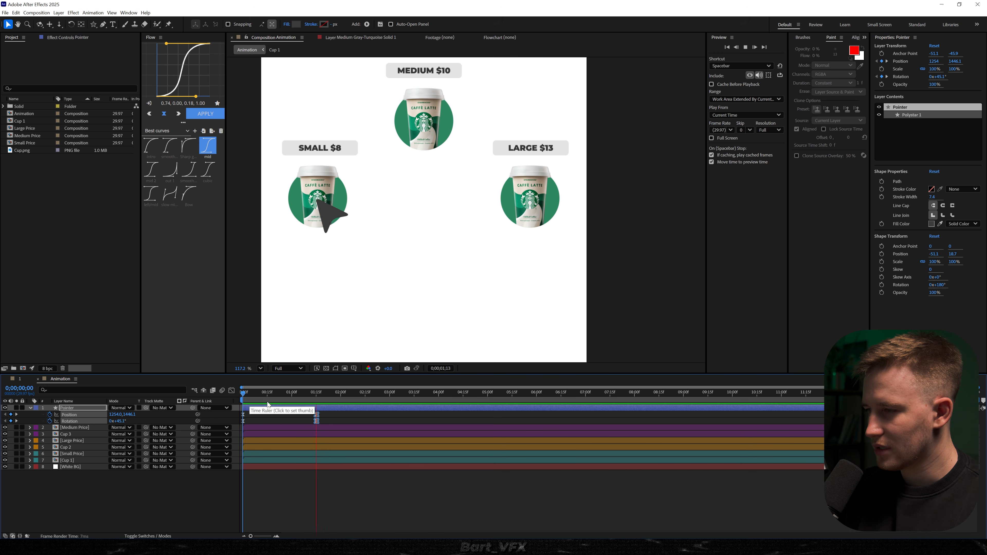
key(space)
drag(251, 394, 212, 410)
key(space)
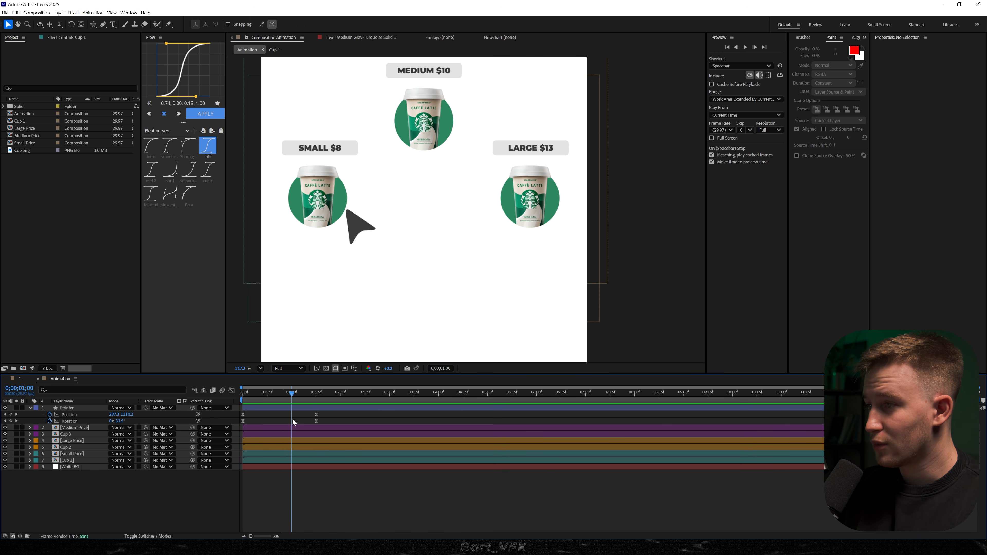
Step: At 0;00;01;10, add Opacity and Position keyframes to Small Price and a Scale keyframe to Cup 1
drag(293, 419, 309, 412)
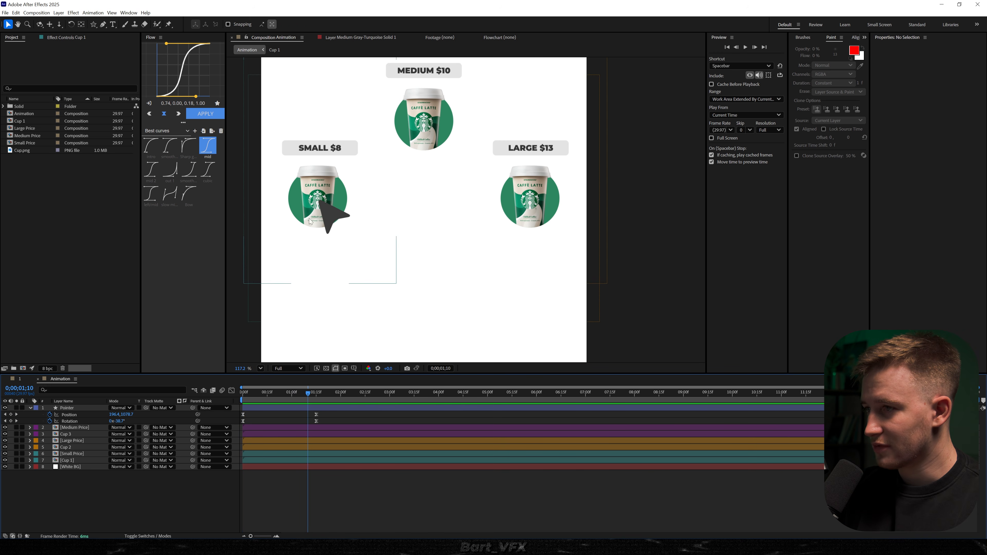
click(63, 460)
click(70, 454)
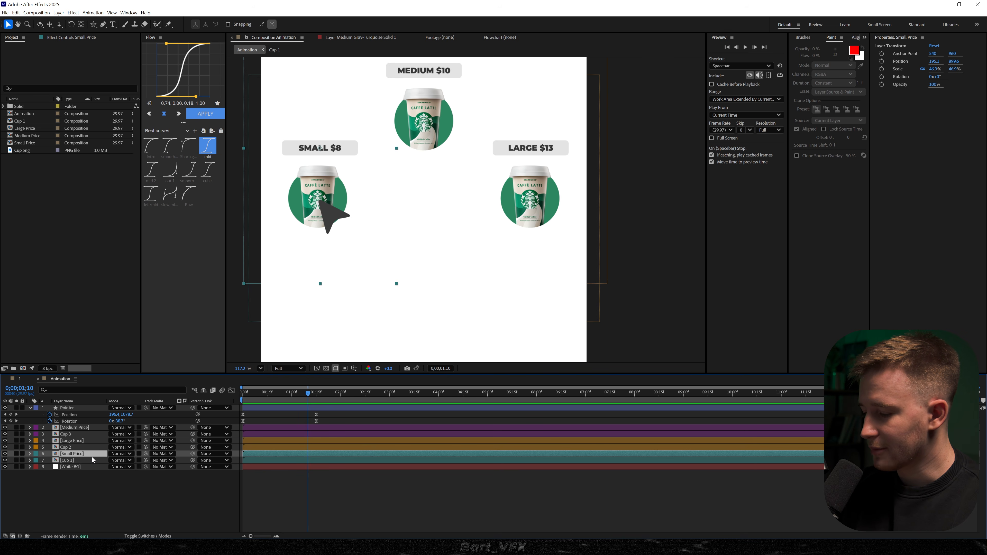
key(alt+shift+t)
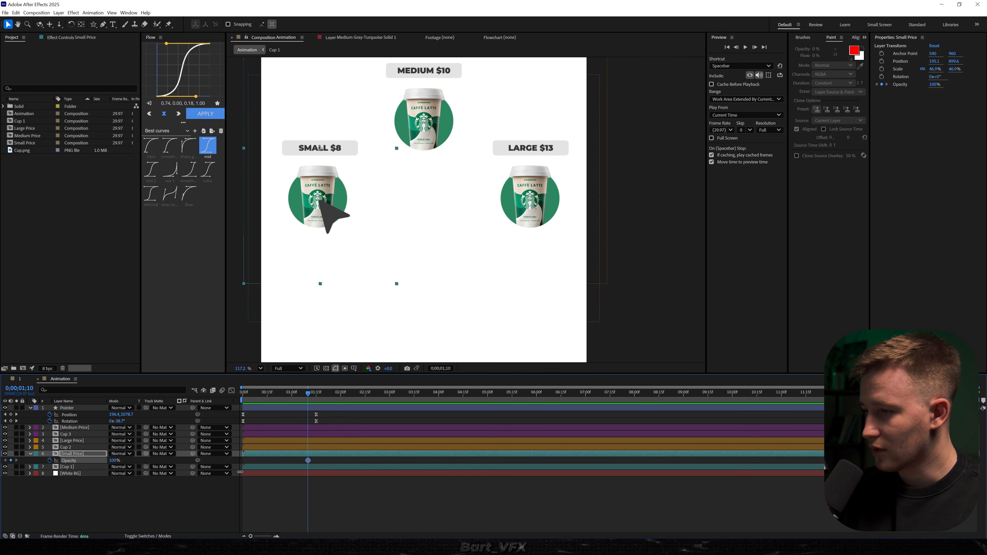
key(alt+shift+p)
click(68, 473)
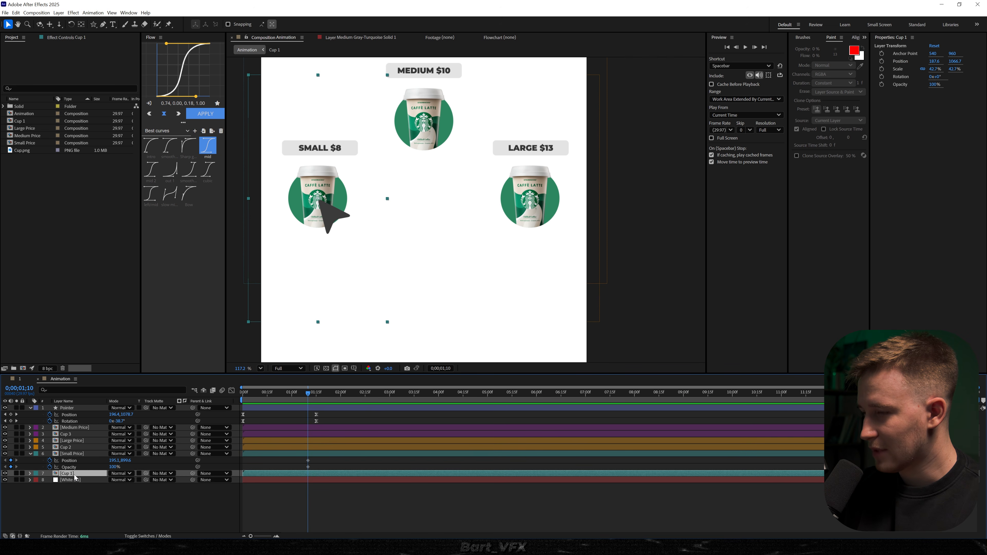
key(alt+shift+s)
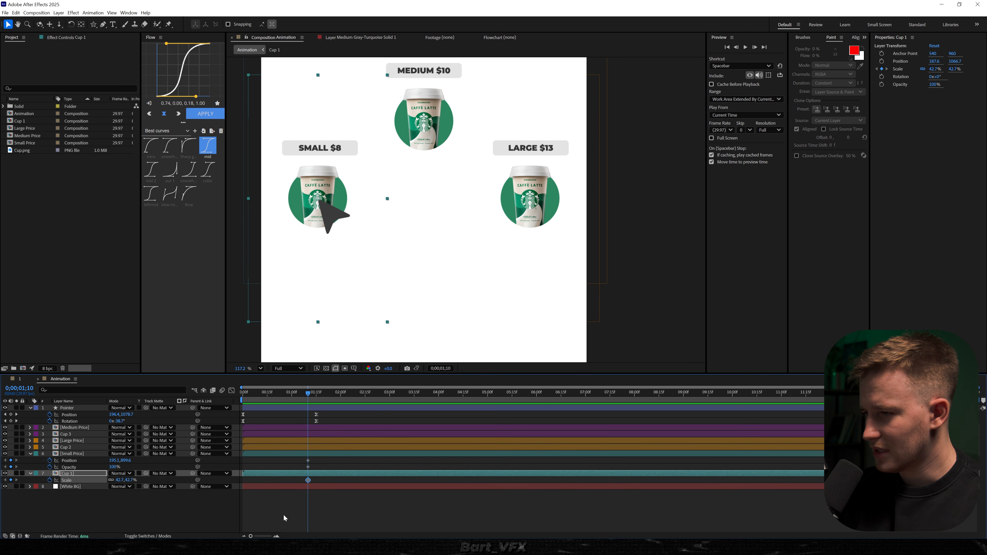
Step: Move Cup 1's Scale keyframe to 0;00;01;01 and set its scale to 38.5% at 0;00;01;10
drag(305, 394, 294, 401)
drag(294, 400, 288, 399)
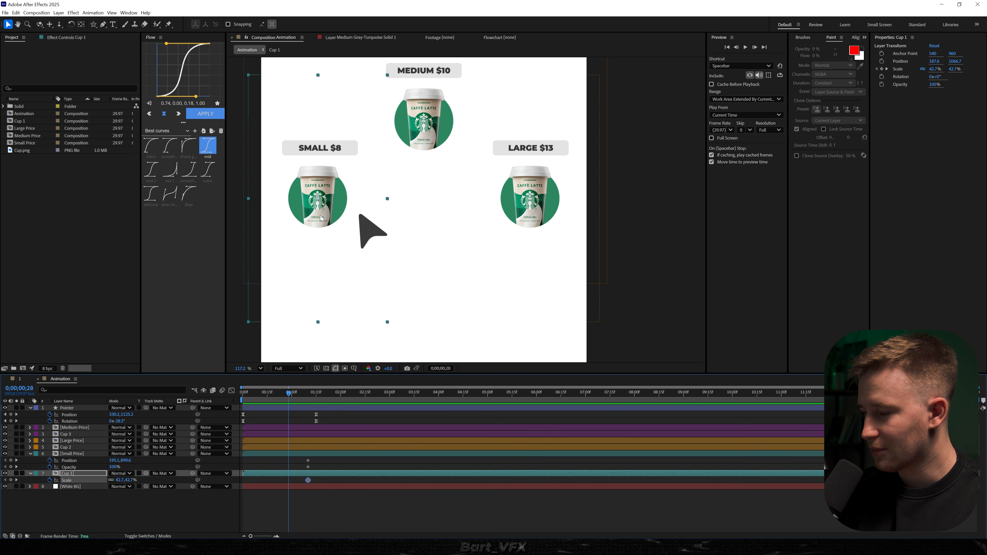
drag(289, 397, 295, 397)
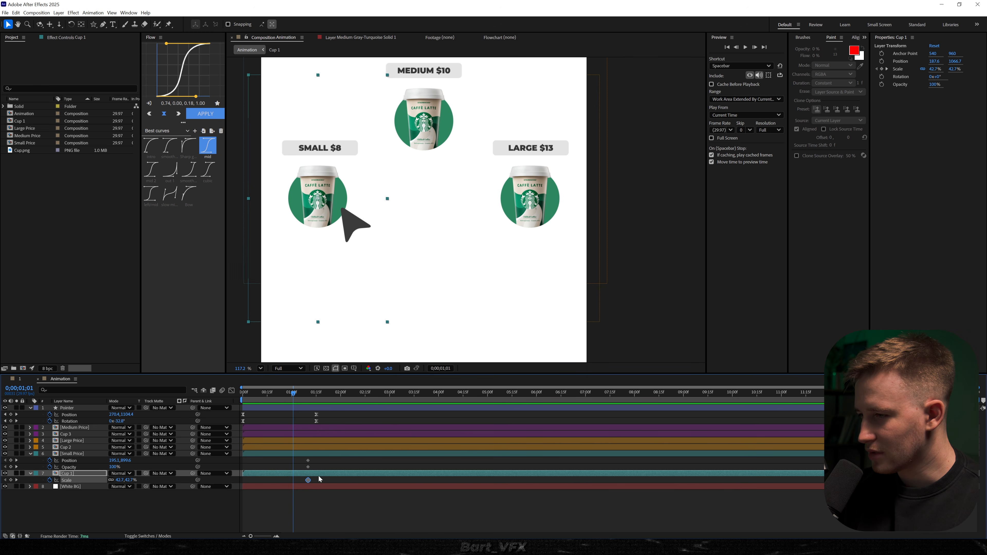
drag(300, 482, 324, 451)
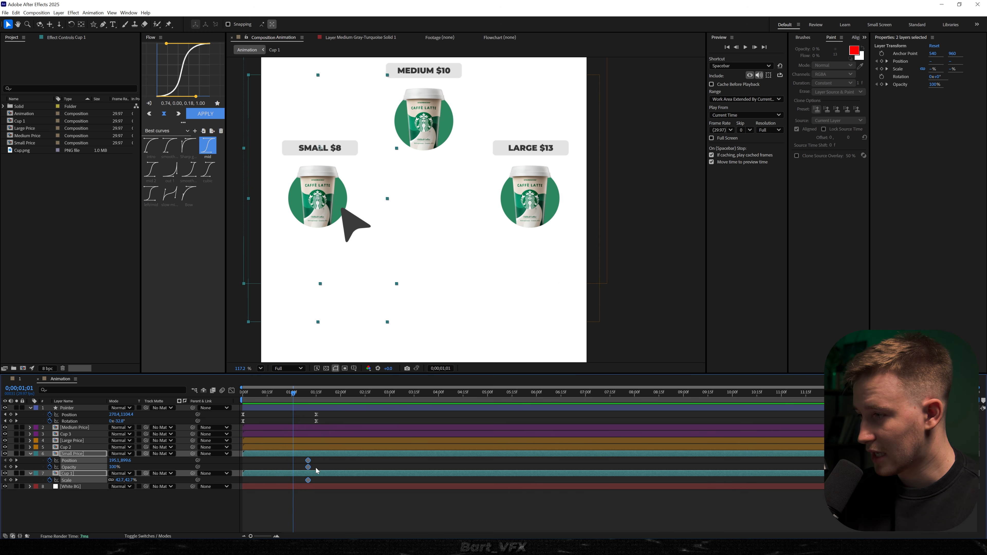
click(309, 480)
drag(308, 480, 294, 482)
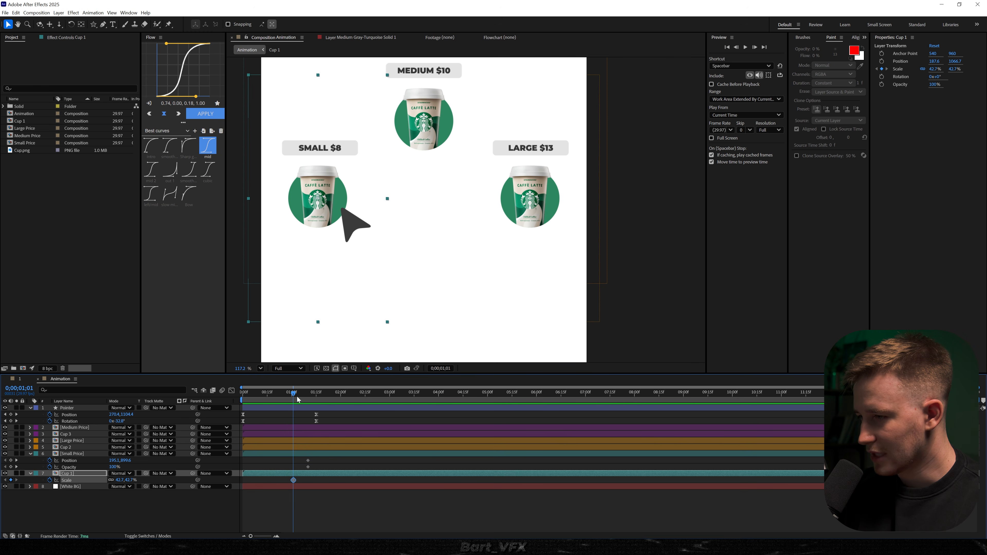
drag(296, 399, 312, 395)
drag(132, 481, 107, 485)
Step: Move Small Price's Position keyframe to 0;00;01;01 and set its vertical position to 866.3 at 0;00;01;10
click(307, 458)
drag(308, 461, 294, 461)
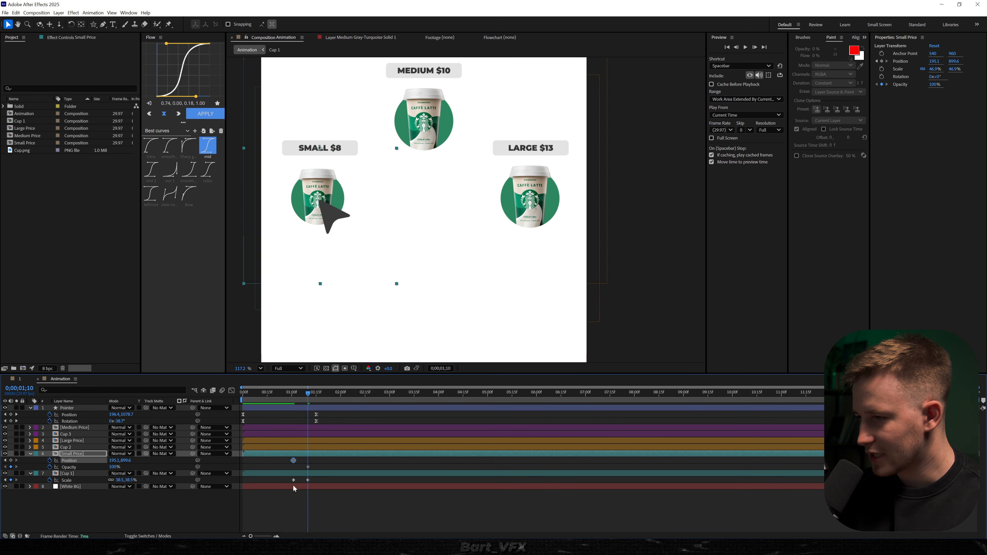
drag(121, 462, 26, 439)
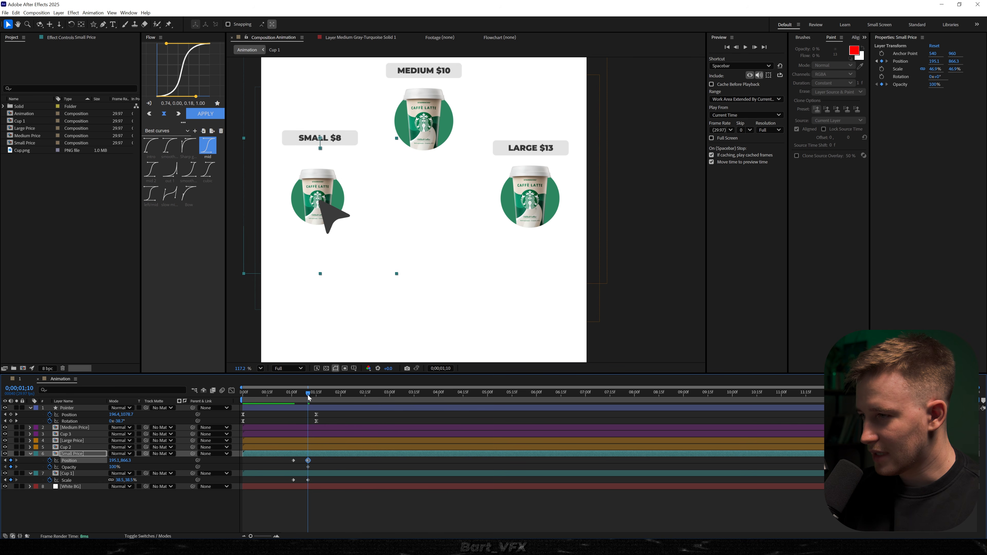
Step: Set Small Price's opacity to 25% at 0;00;01;01 and preview the animation
drag(307, 395, 294, 398)
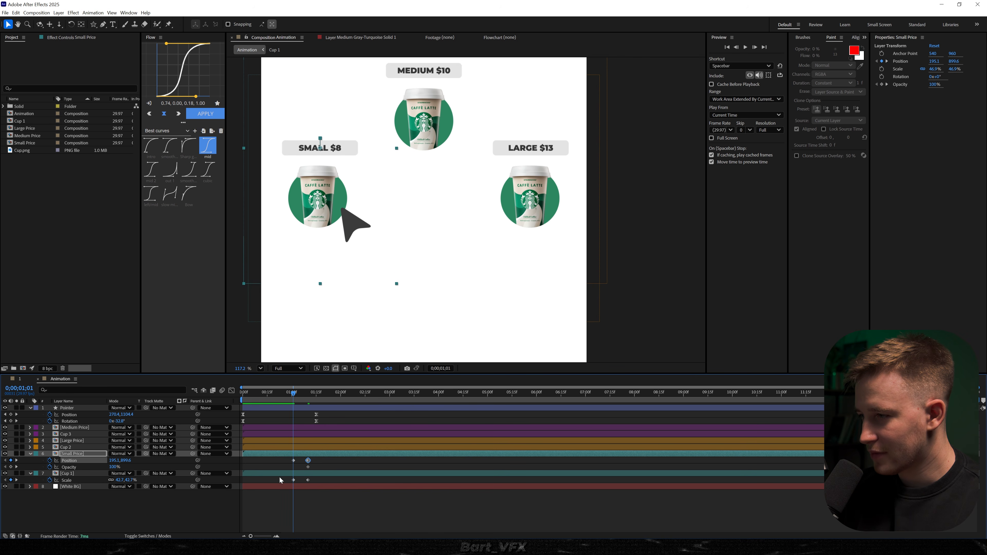
click(115, 467)
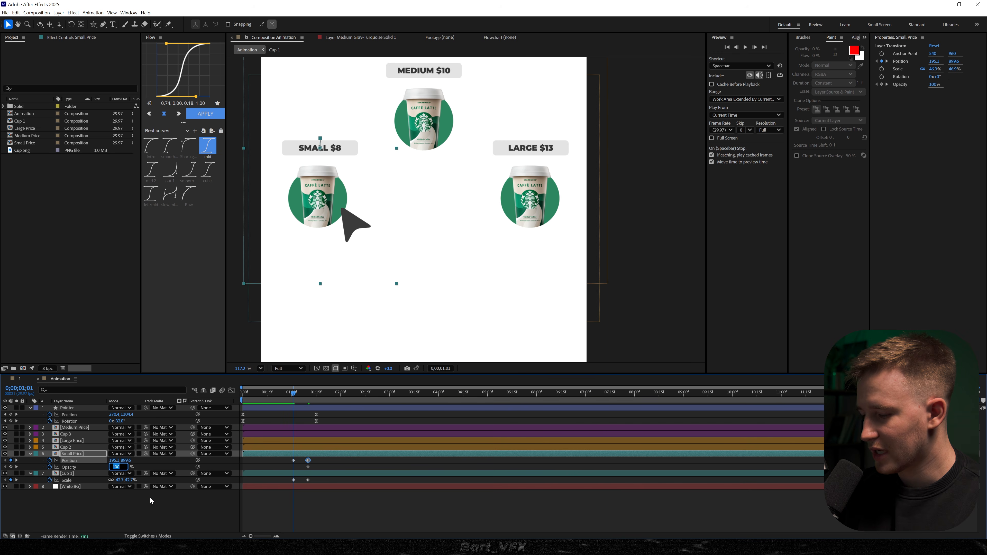
text(25)
key(Return)
key(space)
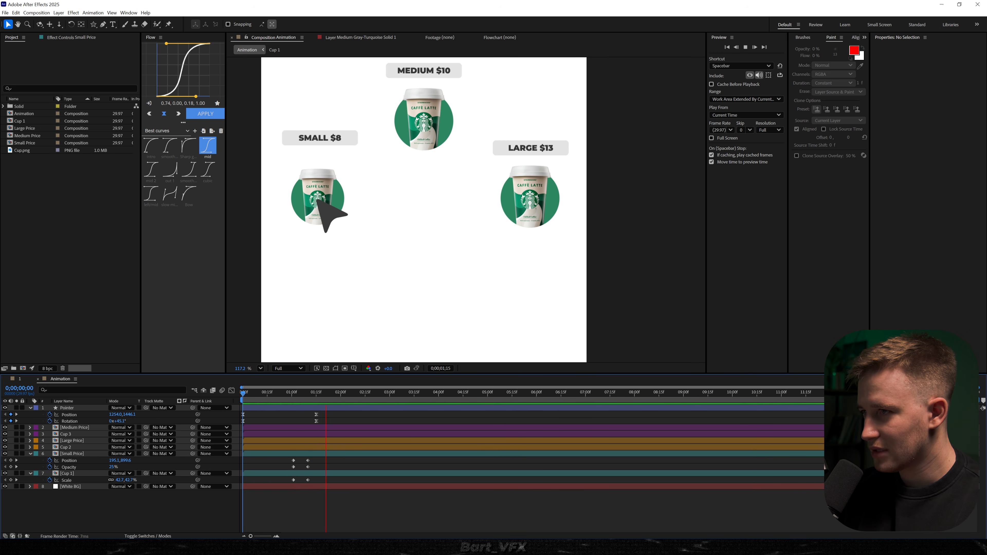
key(space)
Step: Move the ending Position, Opacity and Scale keyframes of Small Price and Cup 1 to about 0;00;01;17
drag(313, 457, 286, 489)
scroll(273, 482, up, 3)
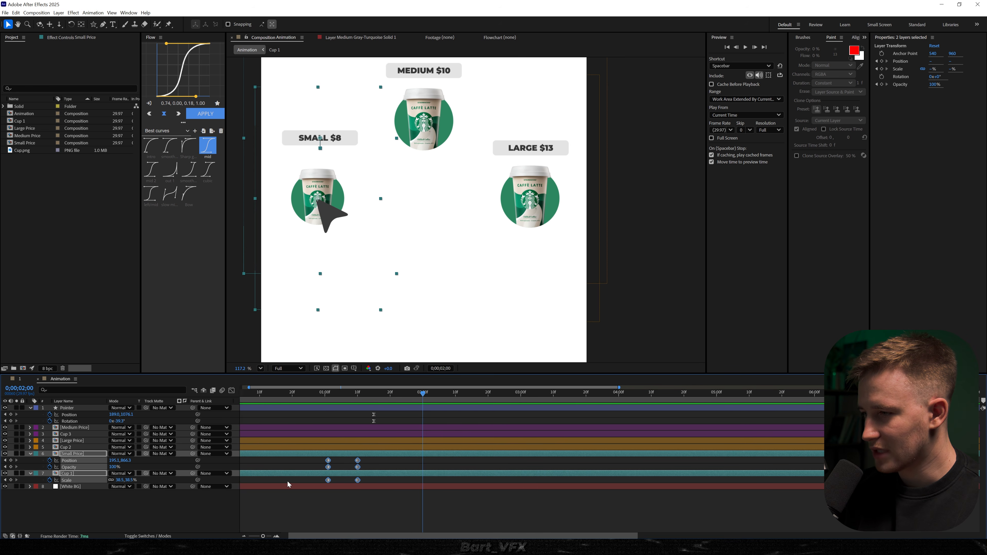
drag(374, 467, 396, 467)
Step: Apply Easy Ease and the cubic curve to the Small Price and Cup 1 keyframes, and check their speed graph
key(F9)
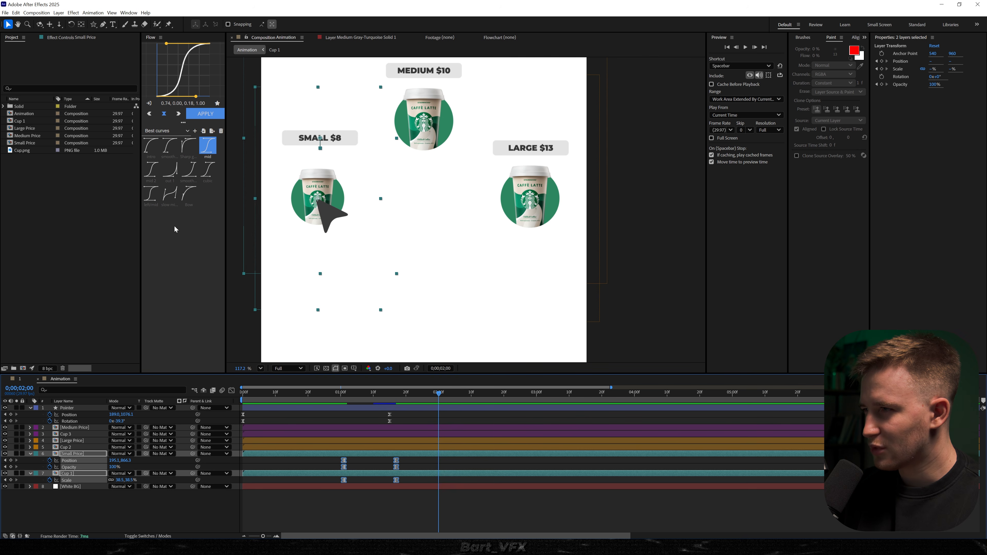
click(207, 169)
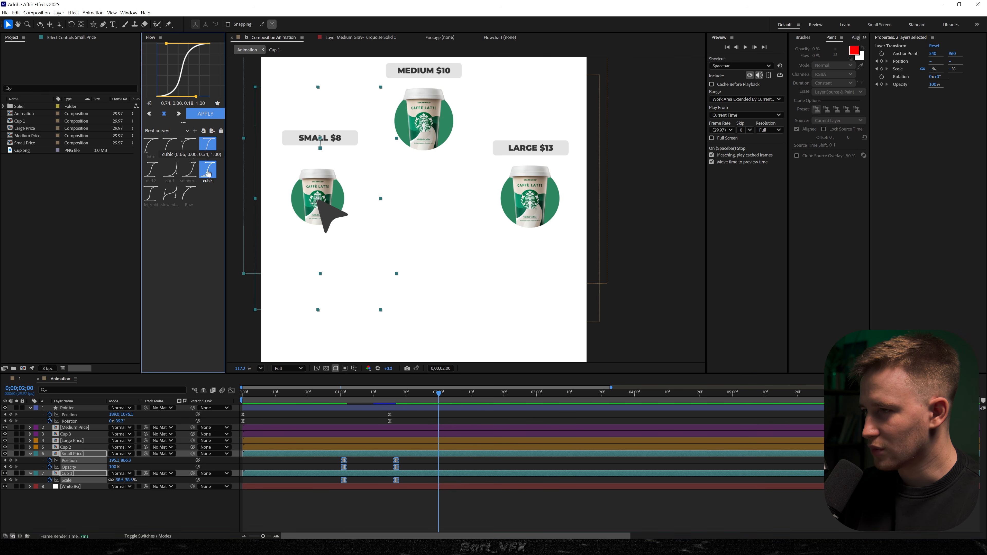
key(shift+F3)
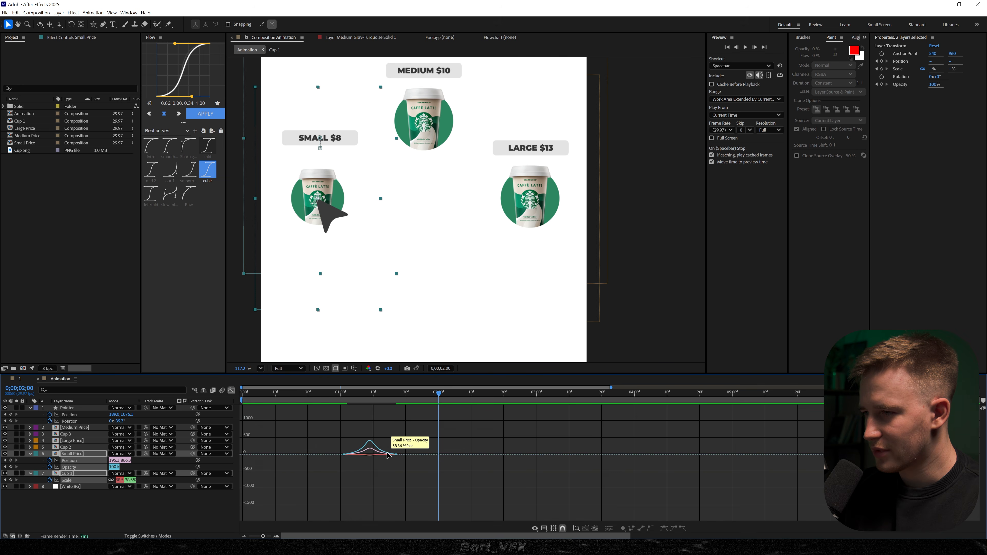
key(shift+F3)
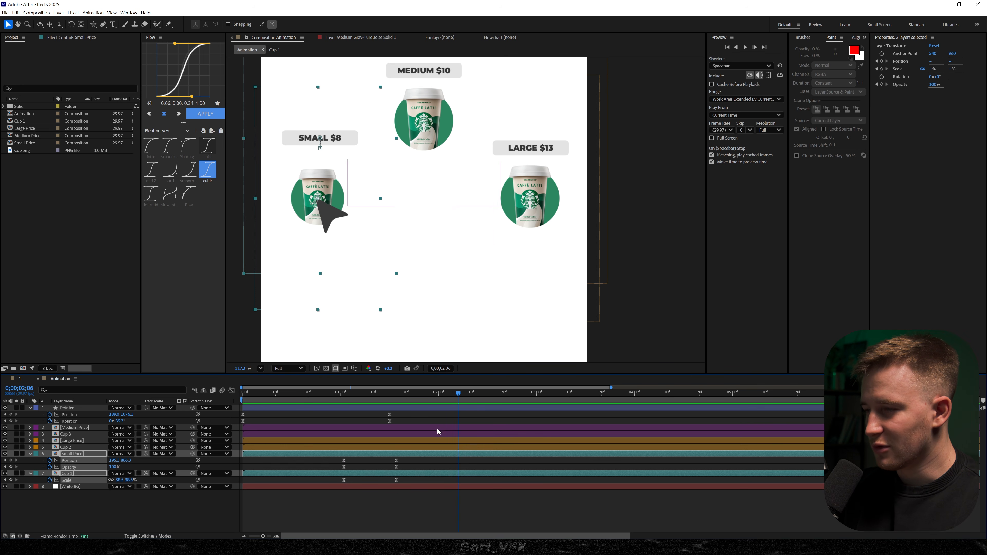
click(369, 517)
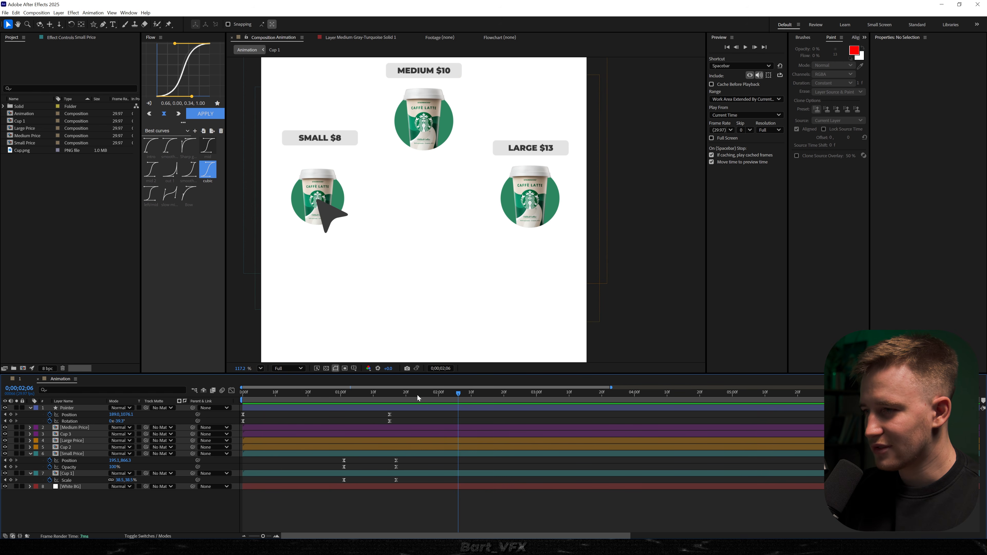
Step: Try to move the Pointer to position 591, 1076.1 at 0;00;02;05 and preview the motion
drag(423, 394, 454, 394)
click(400, 408)
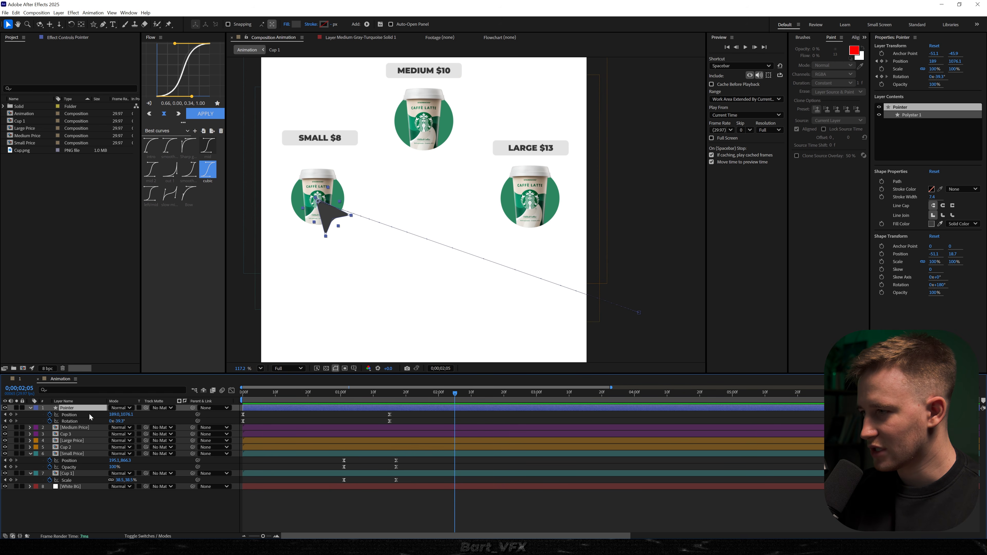
drag(115, 414, 344, 412)
key(space)
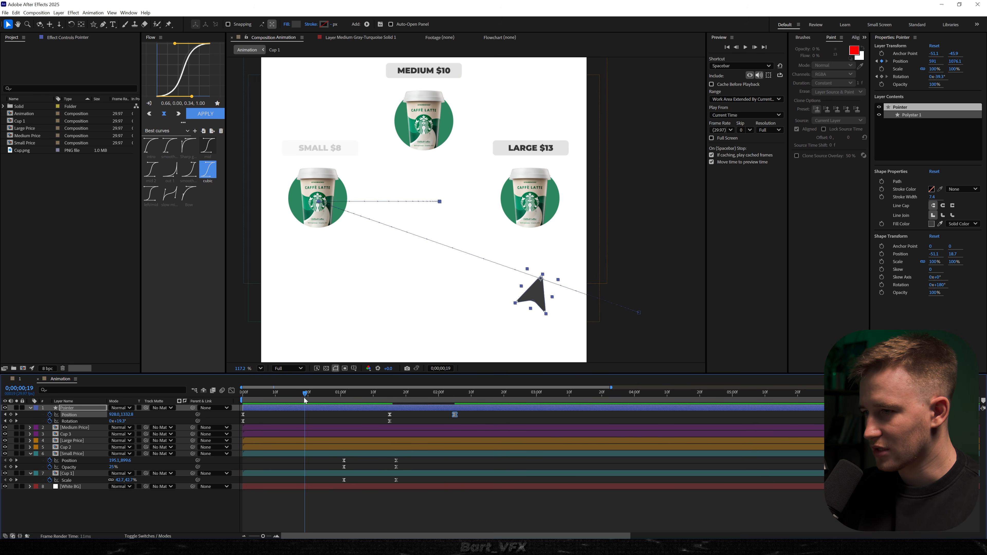
key(space)
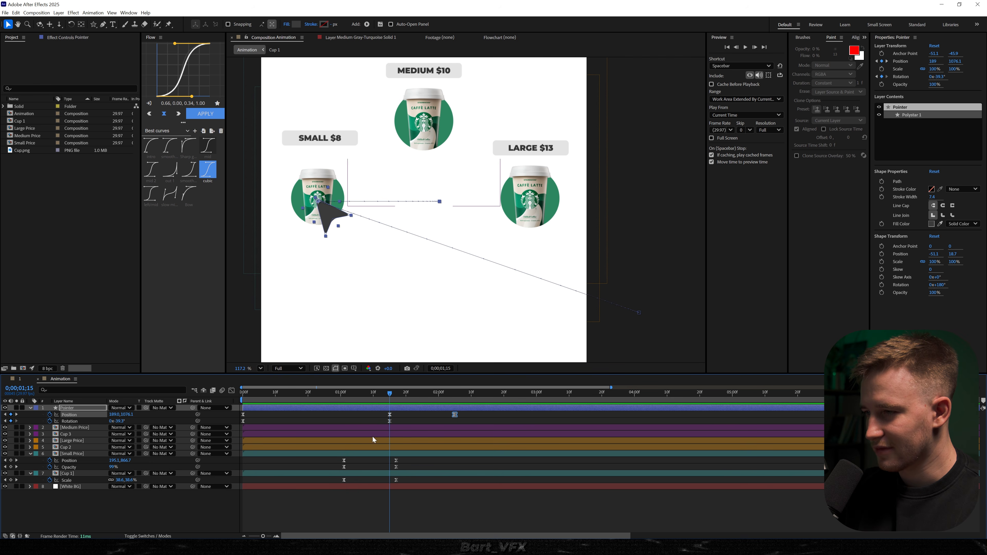
drag(394, 397, 366, 393)
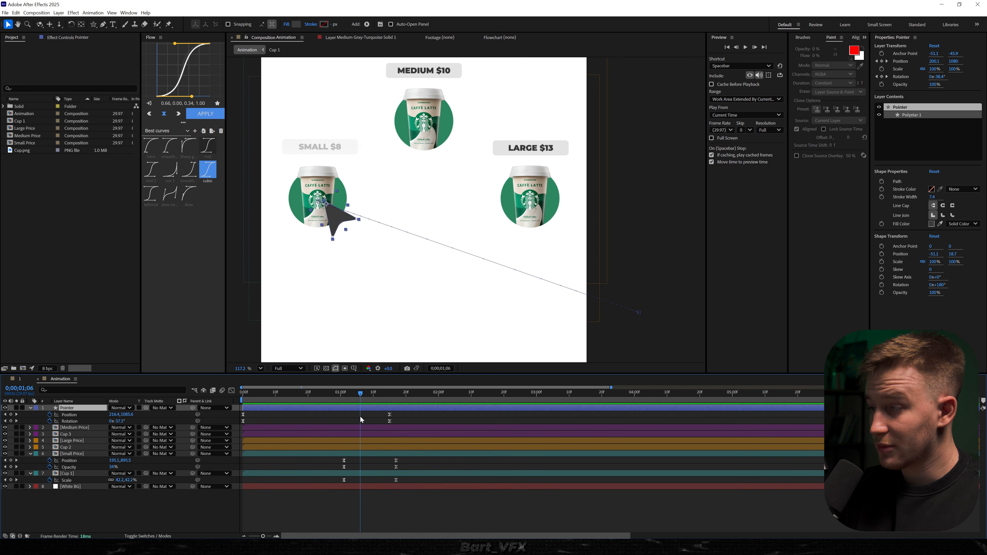
drag(360, 416, 399, 407)
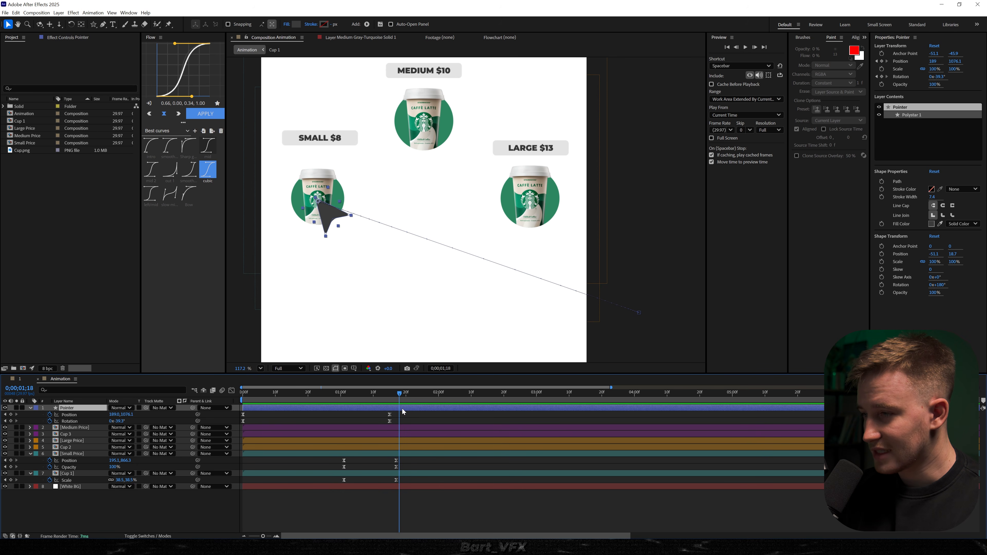
Step: Create a null object in the Animation composition and name it Pointer Controller
right_click(84, 510)
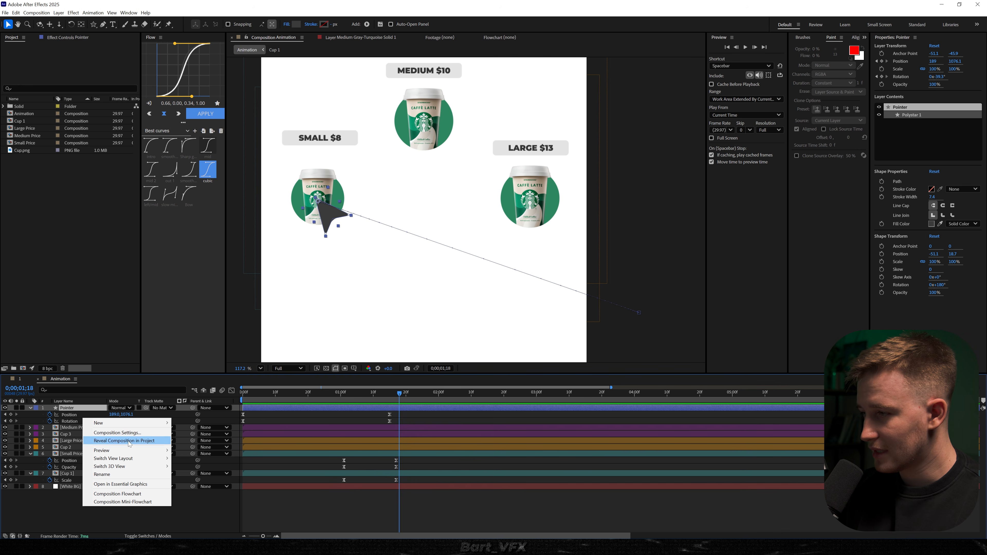
mouse_move(128, 423)
click(194, 465)
key(Return)
text(Pointer Controller)
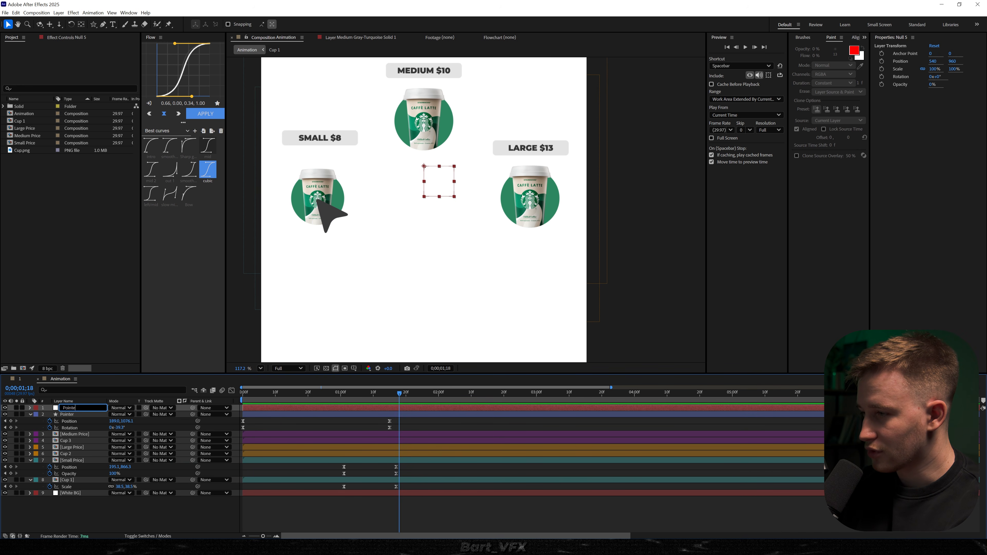
key(Return)
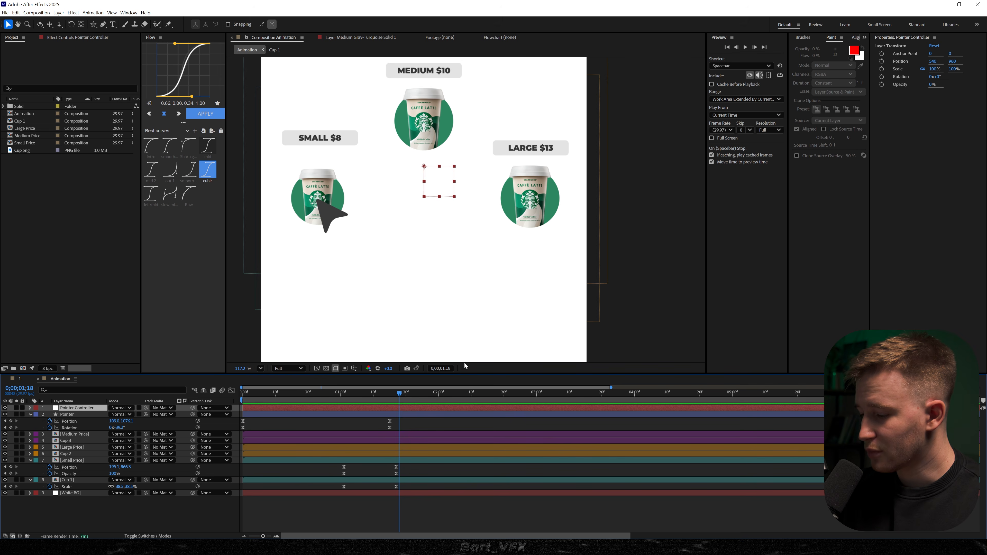
Step: Move the Pointer Controller's anchor point onto the pointer tip at Cup 1, about 191.3, 1079.2, and parent Pointer to Pointer Controller
click(81, 24)
drag(424, 166, 358, 184)
scroll(357, 185, up, 6)
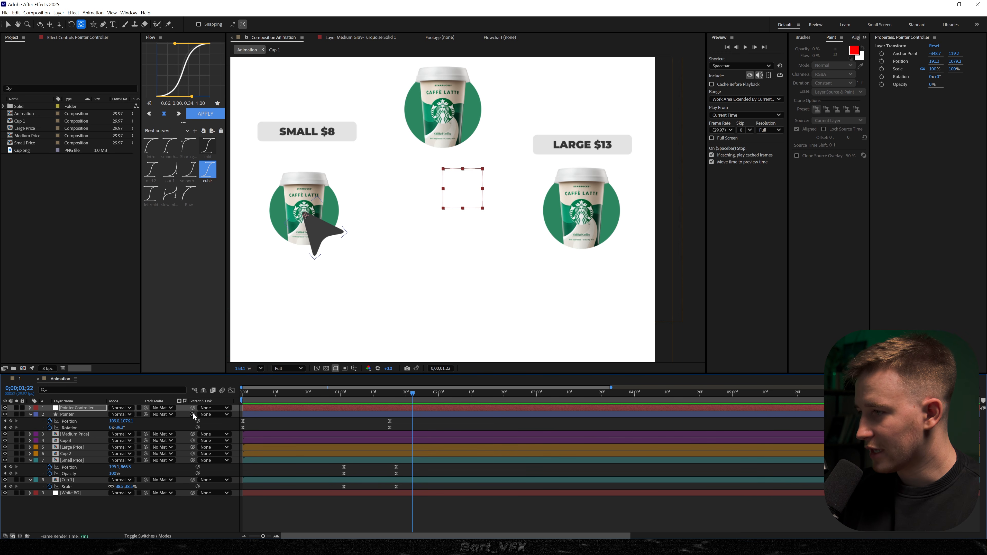
drag(193, 415, 97, 410)
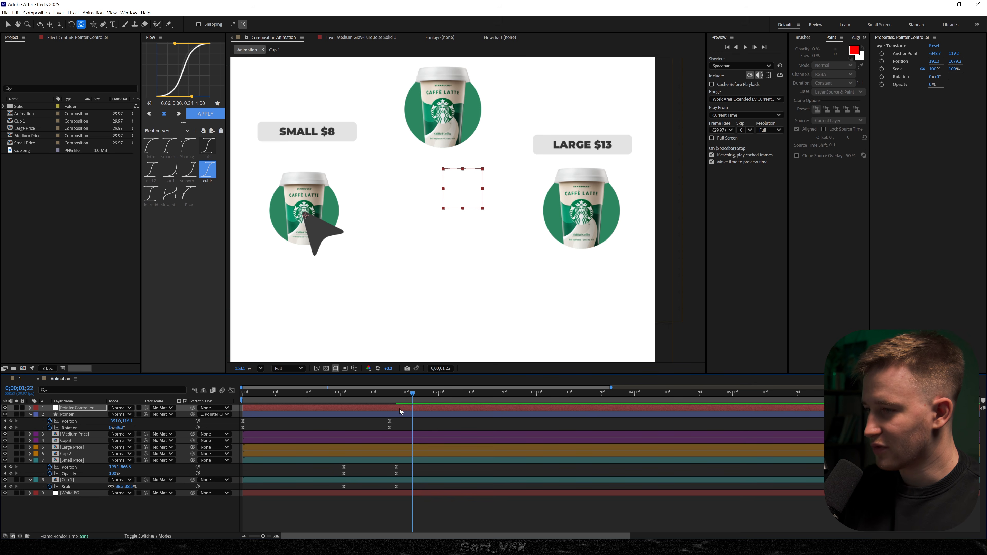
Step: Keyframe Pointer Controller's Position and Rotation at 0;00;01;07, and set X Position to about 887 and Rotation to 82.9° at 0;00;02;22
key(alt+shift+p)
drag(412, 415, 366, 431)
click(365, 402)
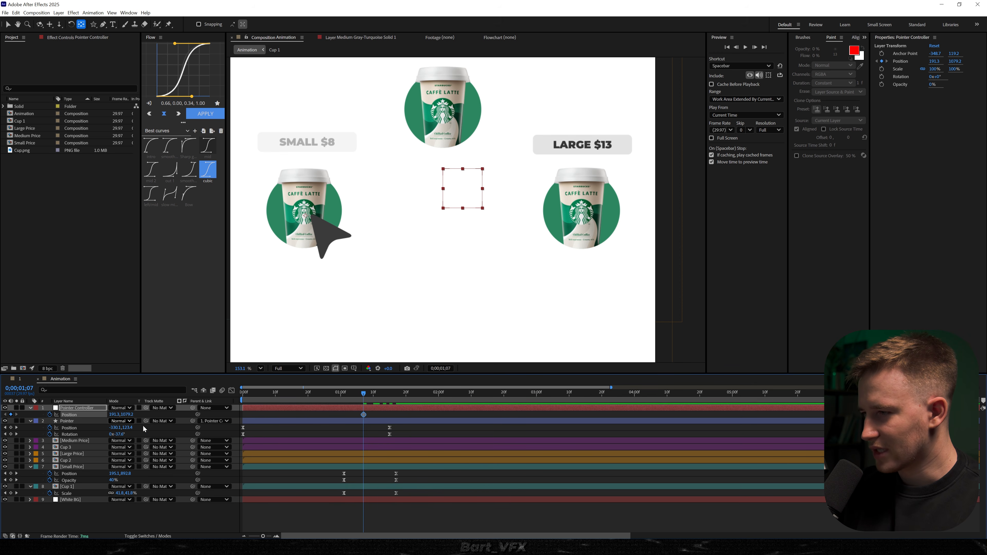
key(alt+shift+r)
drag(388, 393, 511, 394)
drag(115, 414, 249, 417)
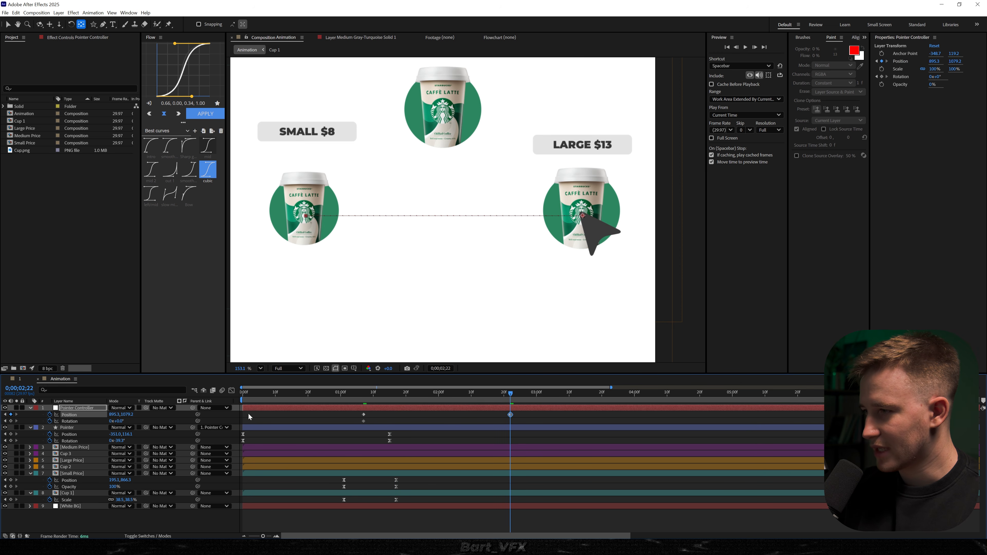
drag(118, 421, 150, 421)
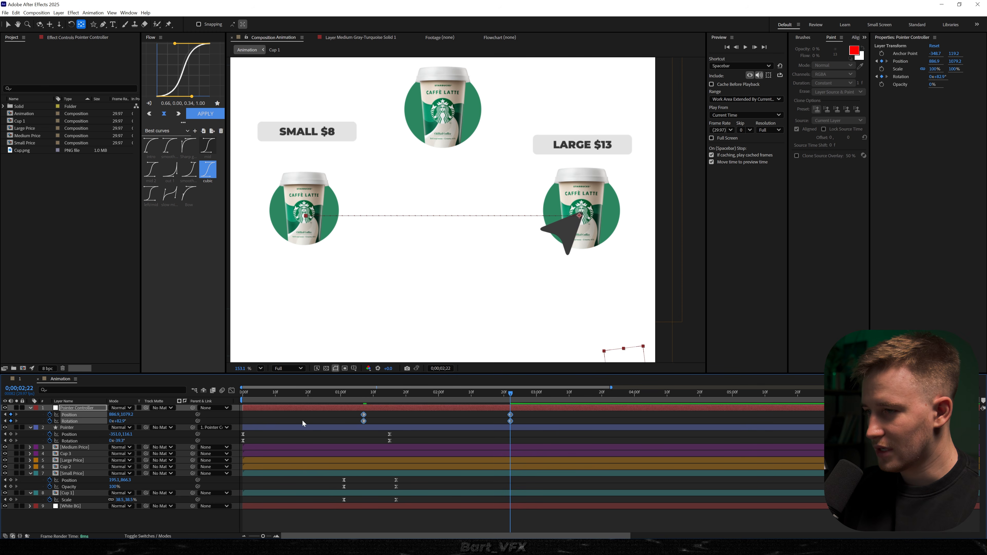
Step: Apply the cubic curve to the Pointer Controller keyframes, preview the motion, and shift both keyframe pairs about two frames later in time
click(211, 173)
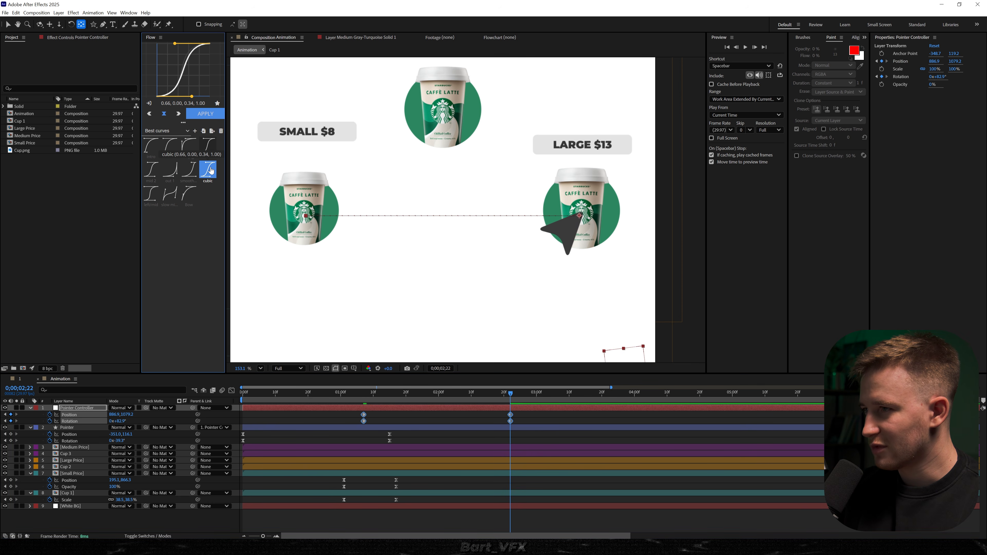
key(space)
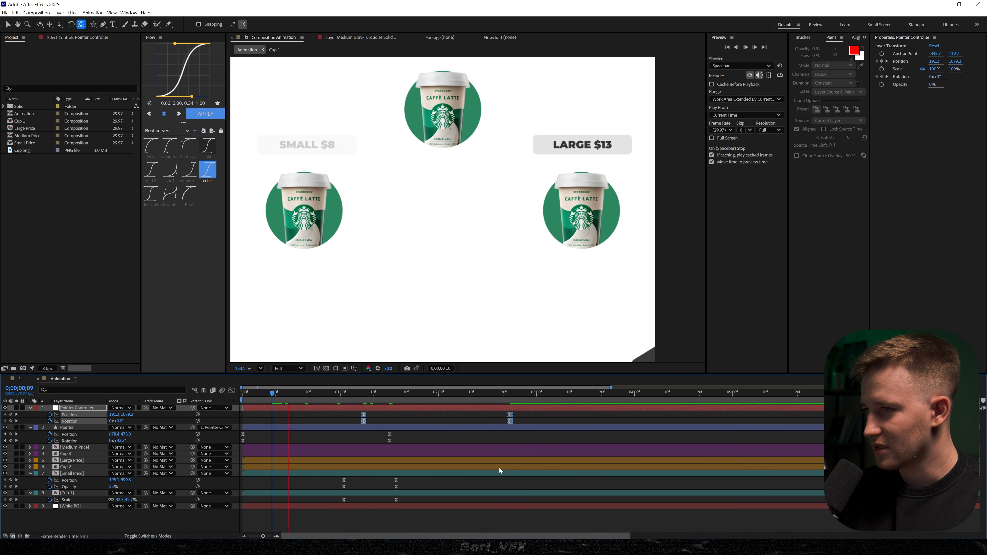
key(space)
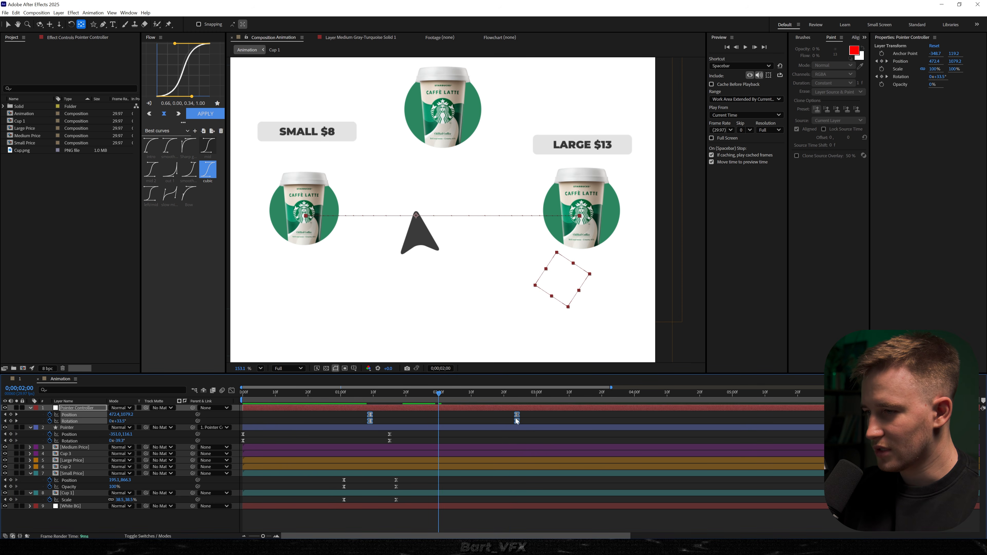
Step: Move the ending Position, Opacity and Scale keyframes of Small Price and Cup 1 to about 0;00;01;15 and preview the timing
drag(402, 479, 389, 500)
key(space)
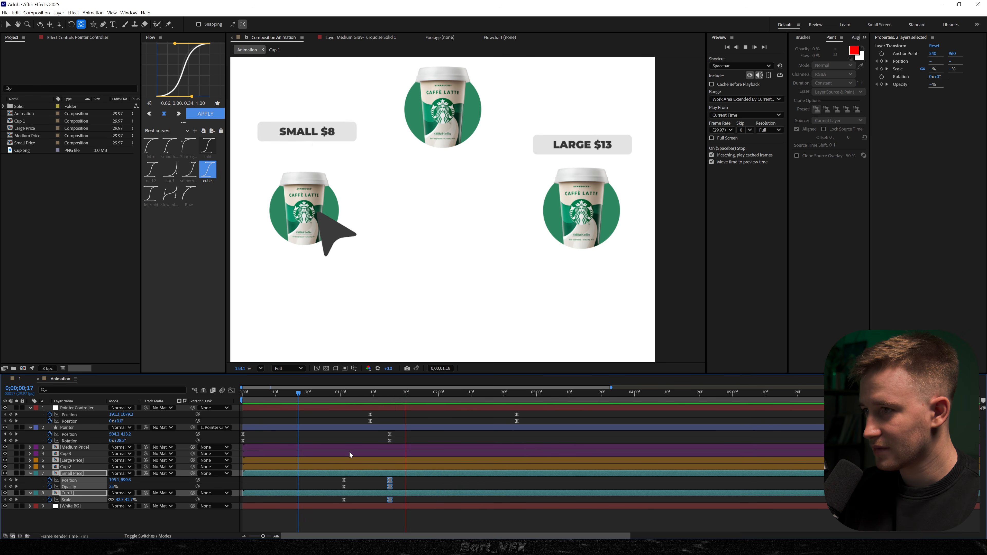
click(393, 396)
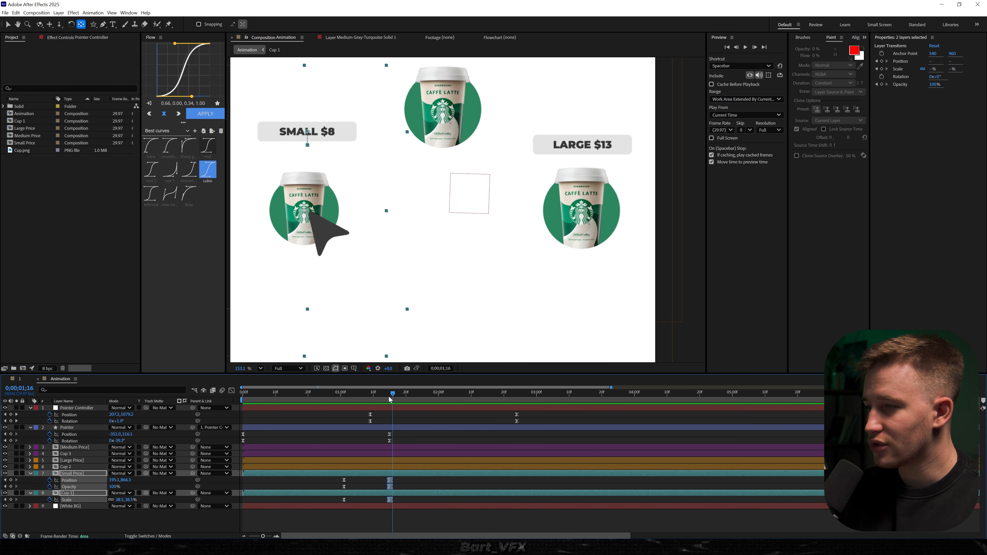
Step: Copy all Small Price and Cup 1 keyframes to 0;00;02;00 and time-reverse the copies
drag(391, 396, 438, 396)
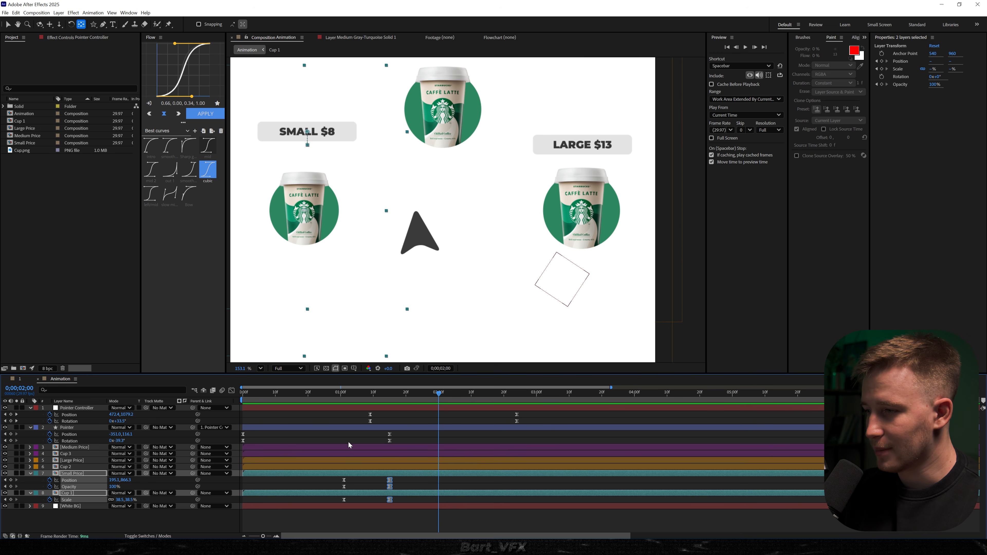
drag(402, 479, 327, 505)
key(ctrl+c)
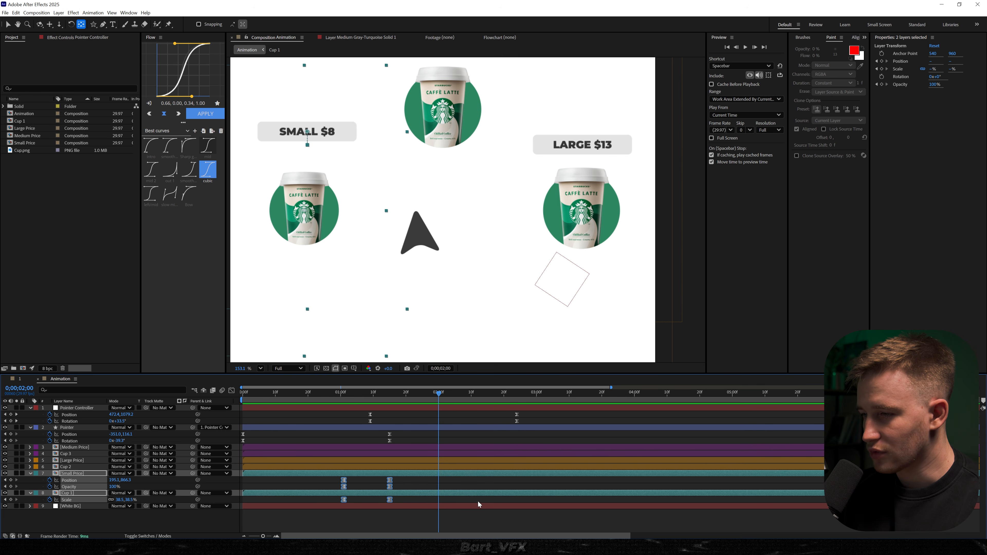
key(ctrl+v)
right_click(439, 480)
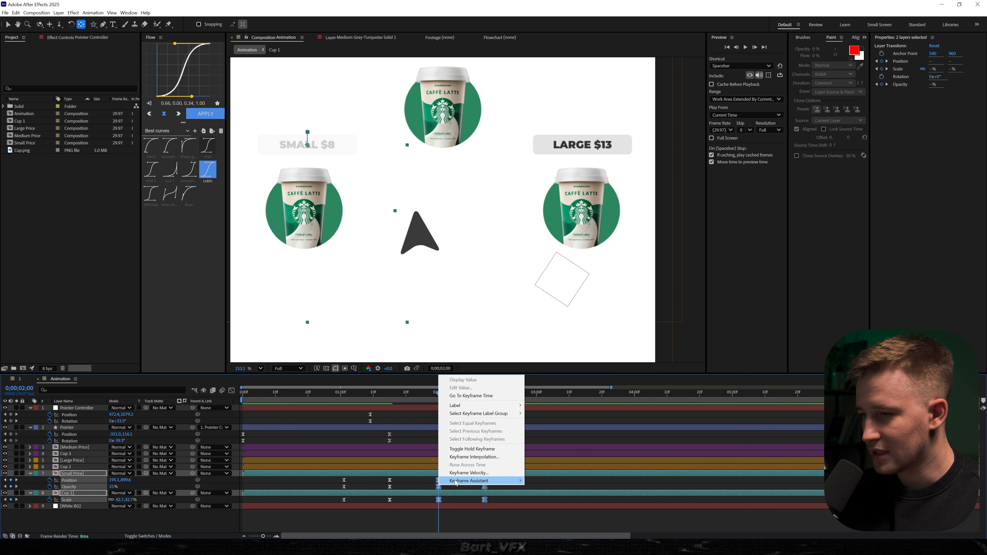
mouse_move(491, 481)
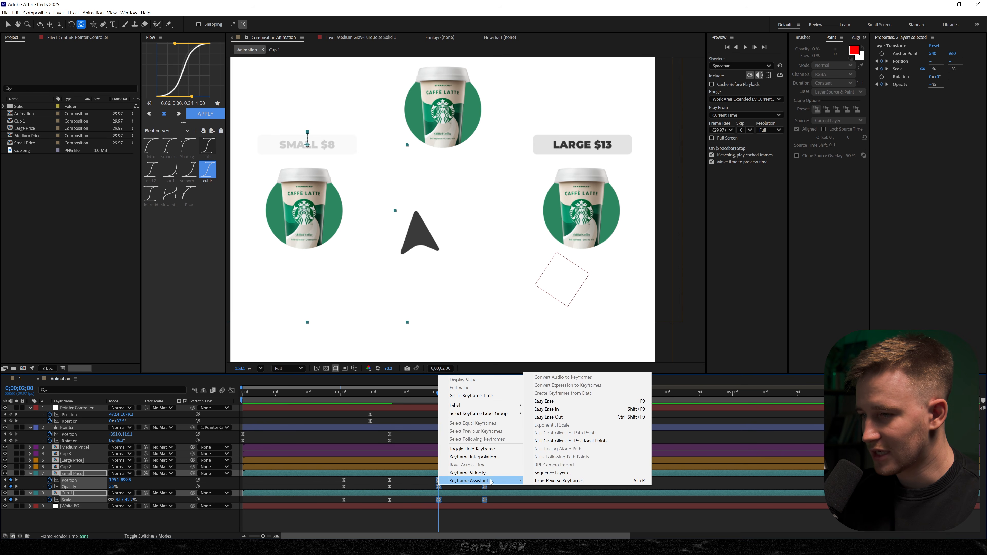
click(548, 482)
Step: Move the reversed Small Price and Cup 1 keyframes so they start at about 0;00;01;18, and preview the animation
drag(439, 487, 400, 486)
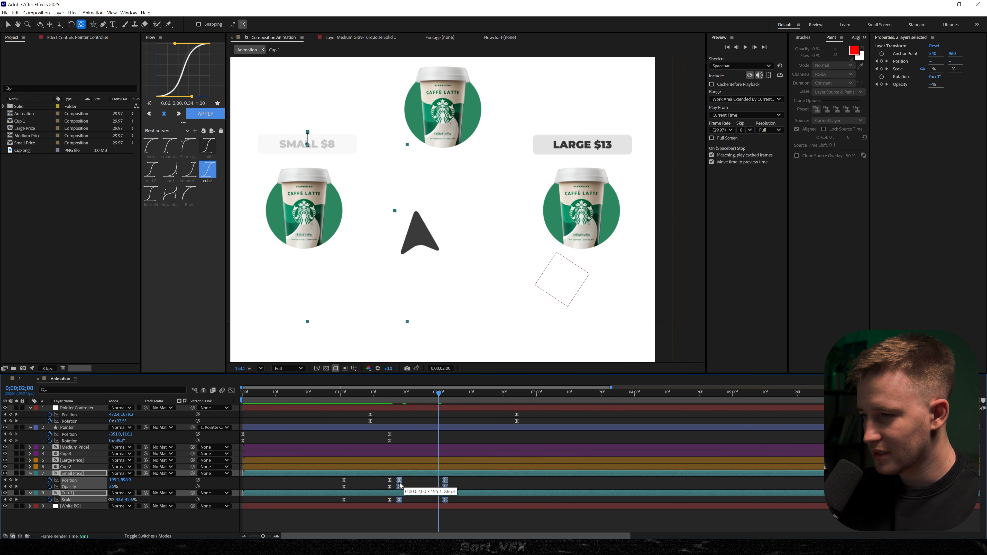
click(278, 393)
key(space)
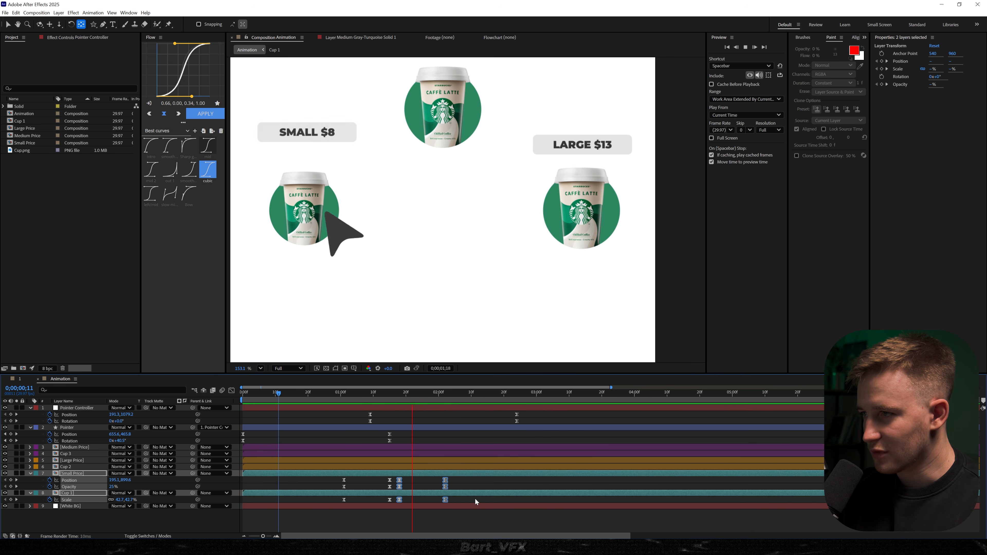
key(space)
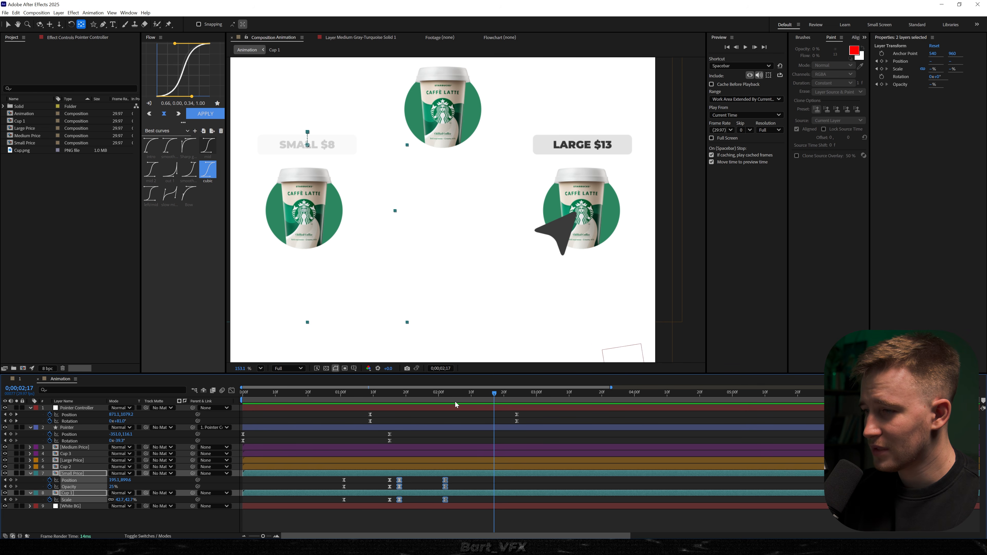
Step: Copy Small Price's four Opacity keyframes onto Large Price at 0;00;02;09 and reveal them
click(468, 393)
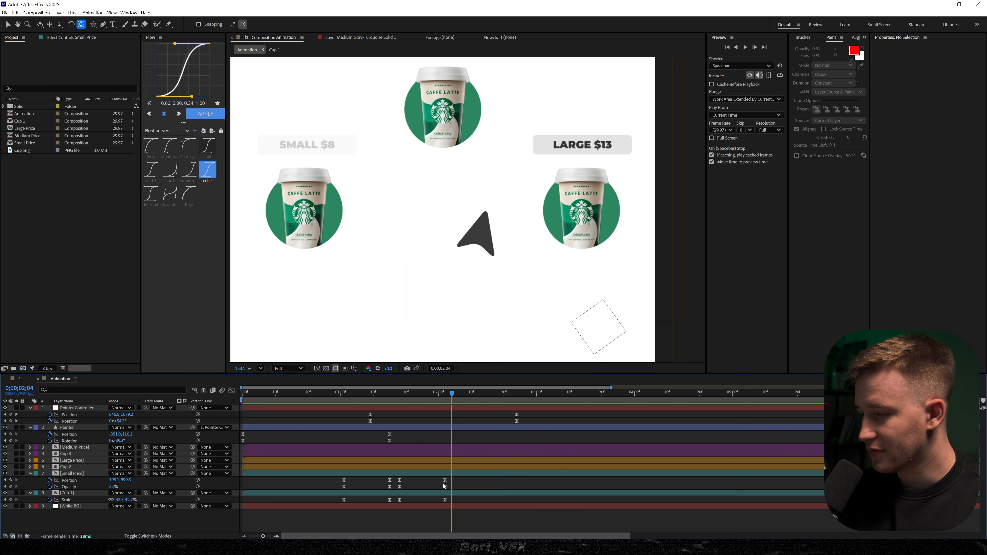
drag(460, 489, 335, 492)
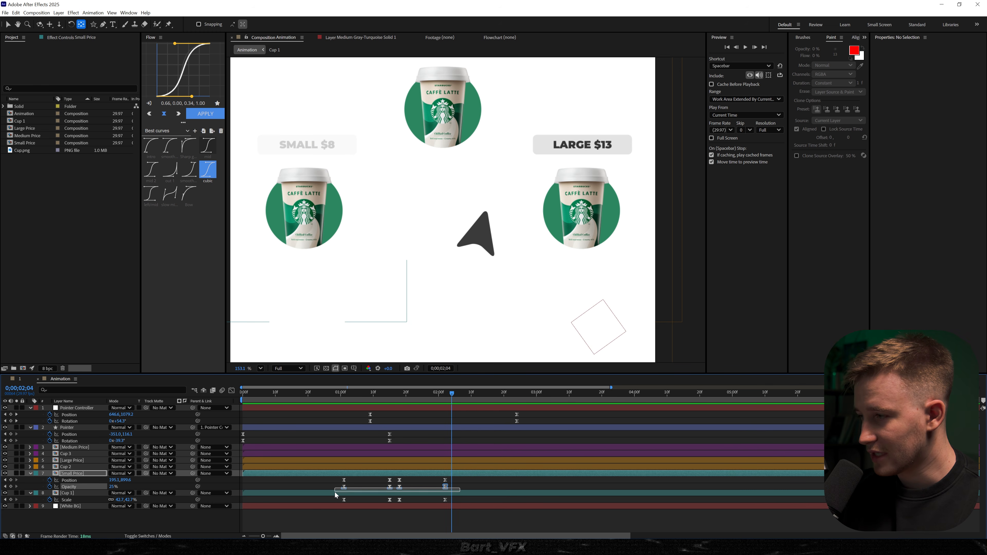
drag(450, 403, 468, 395)
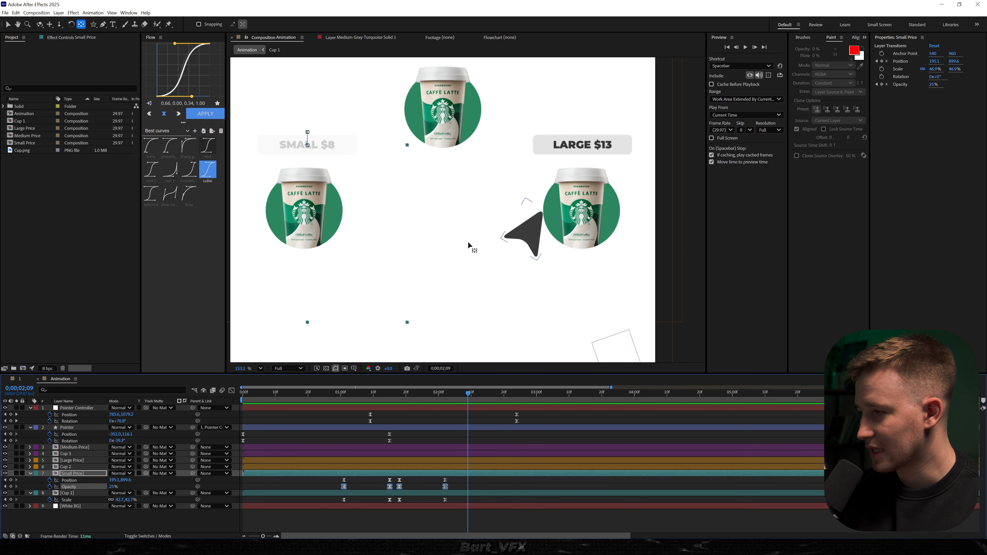
click(79, 461)
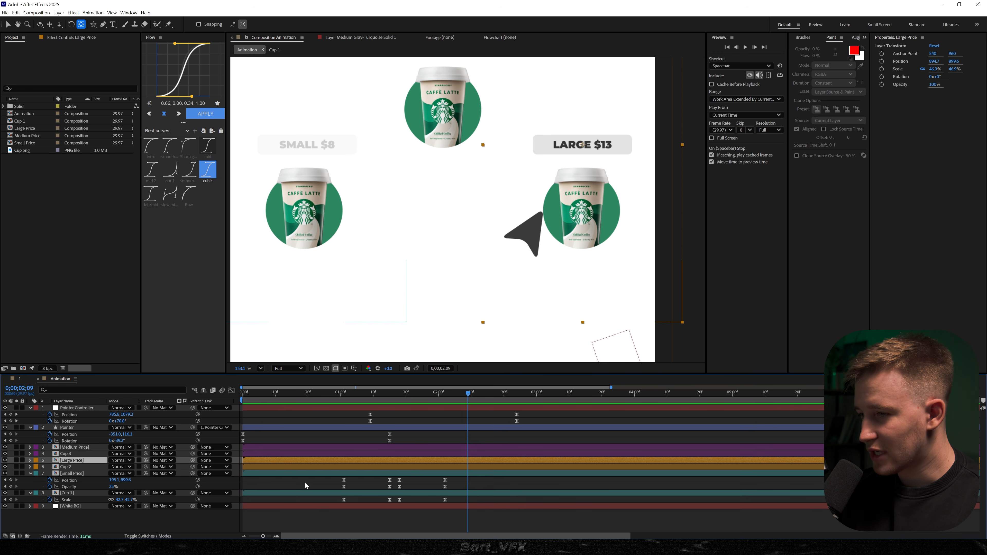
key(ctrl+v)
mouse_move(469, 398)
mouse_down()
mouse_move(502, 409)
mouse_move(465, 416)
mouse_move(468, 393)
mouse_up()
key(u)
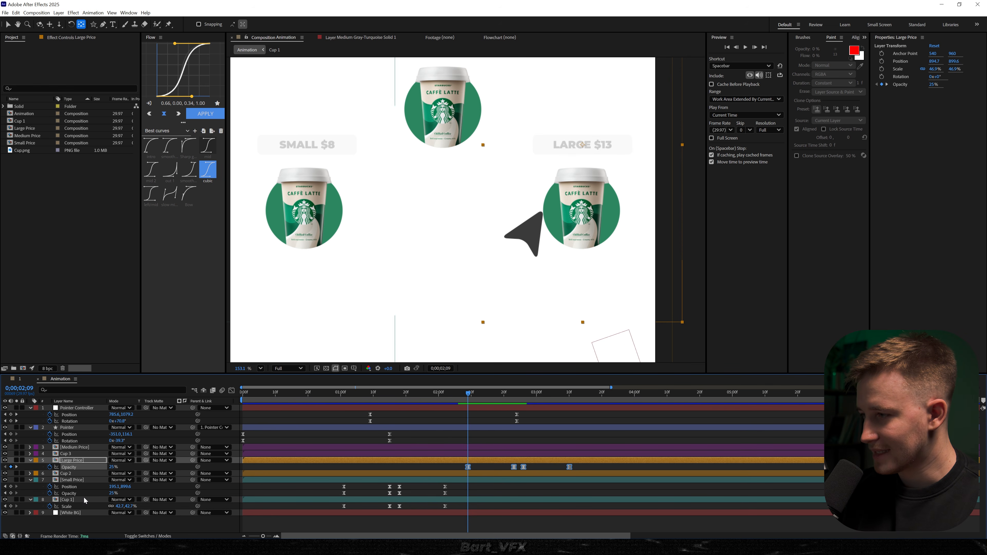
Step: Copy Cup 1's Scale keyframes onto Cup 2 at 0;00;02;09, preview the result, and reveal Cup 2's keyframes
click(74, 474)
drag(458, 501, 306, 510)
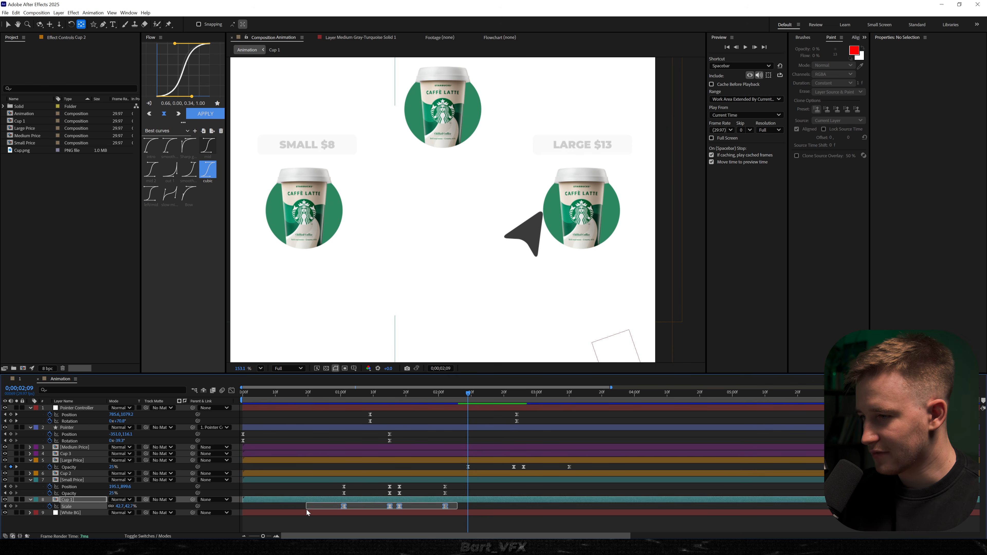
click(468, 473)
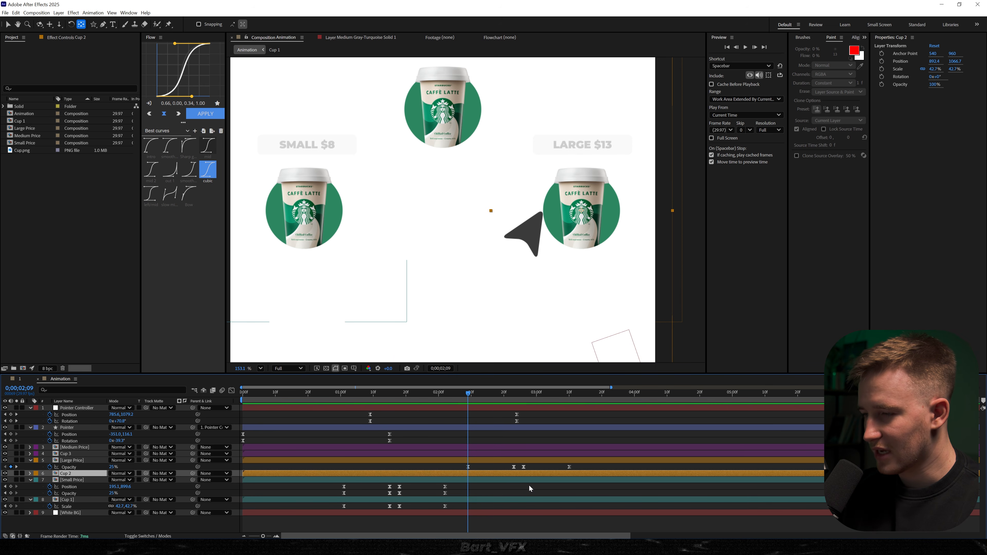
key(space)
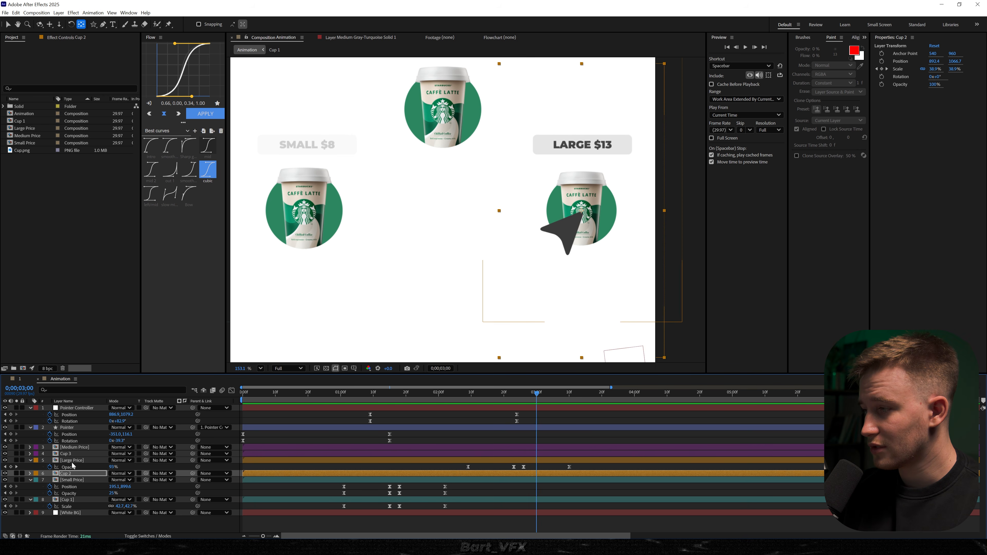
shift+click(72, 461)
key(j)
key(j)
key(j)
key(j)
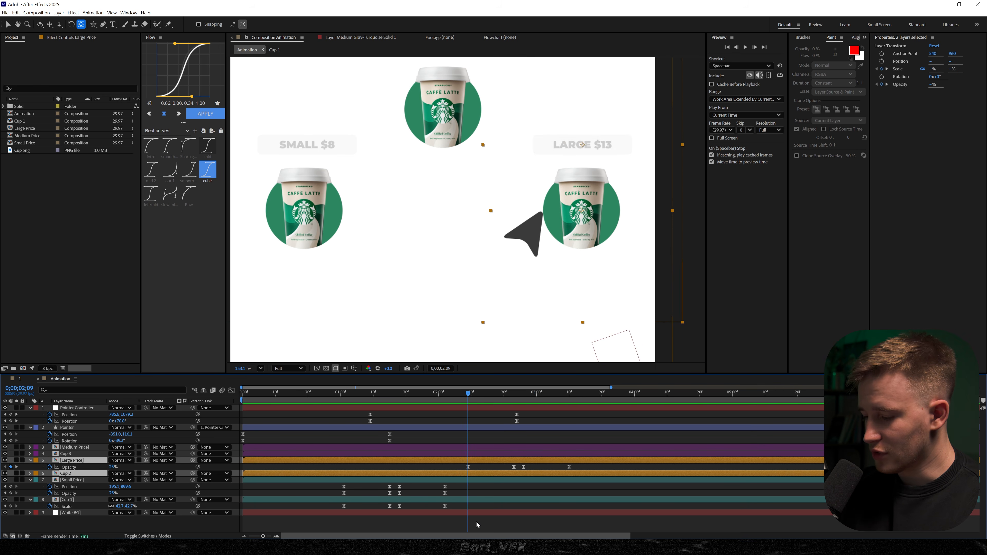
key(u)
key(ctrl+v)
click(482, 502)
Step: Keyframe Large Price's Position at 0;00;02;09, set it to 894.7, 875.5 at 0;00;02;23, and apply the cubic curve to both keyframes
click(78, 462)
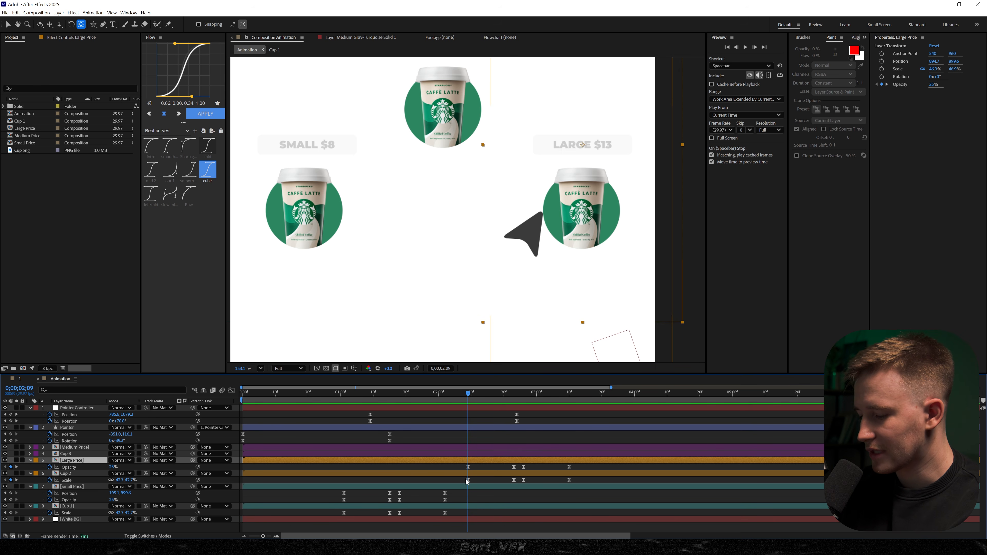
key(alt+shift+p)
key(space)
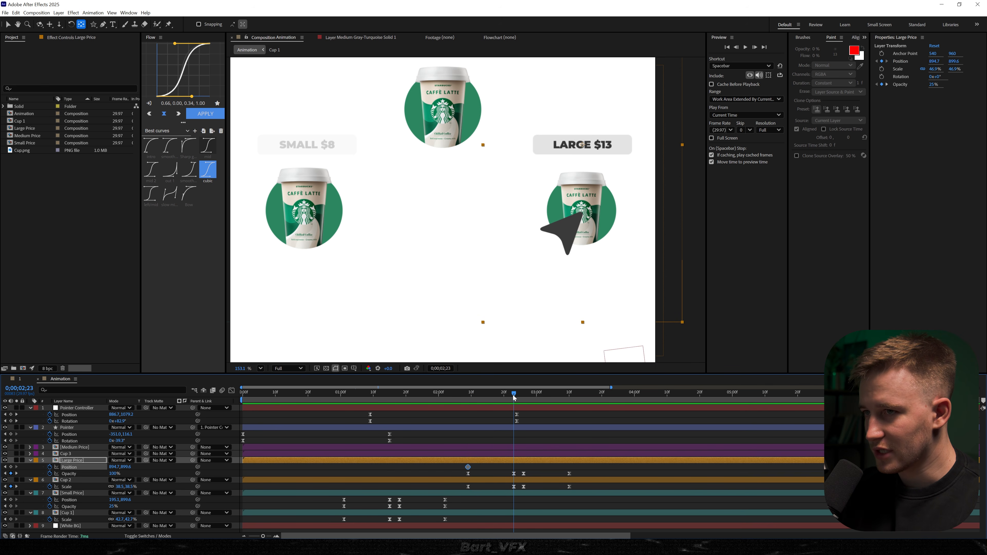
drag(127, 467, 86, 480)
drag(446, 472, 519, 485)
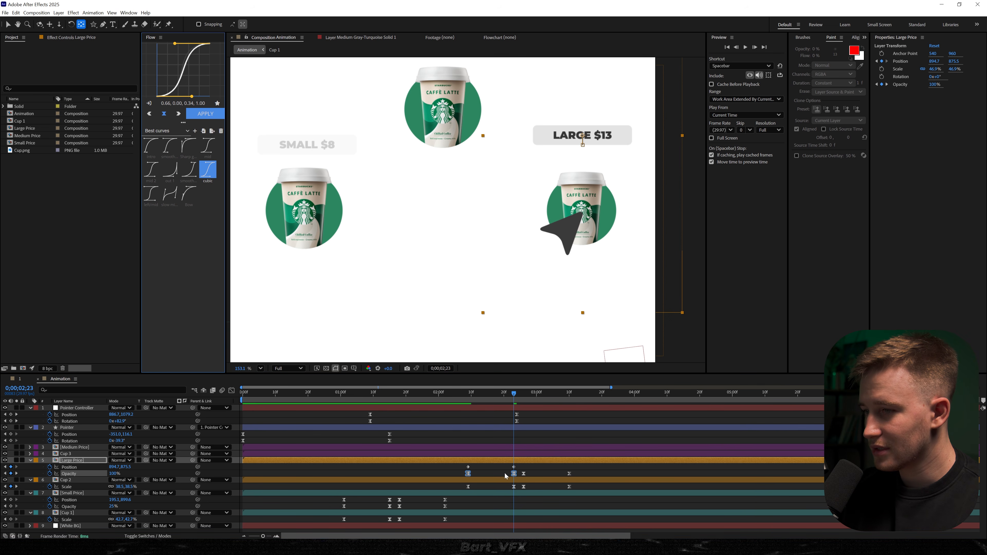
drag(520, 464, 444, 467)
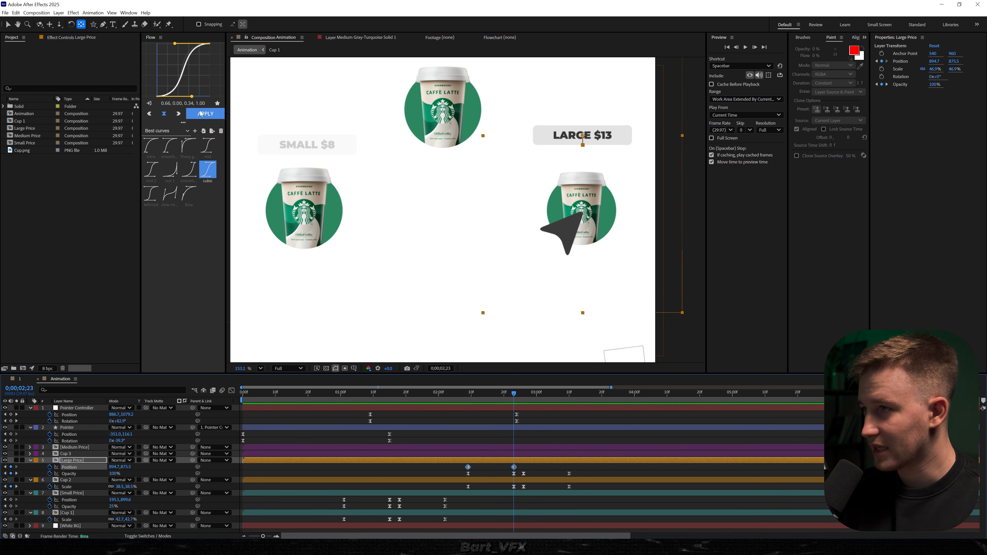
click(203, 116)
Step: Copy Large Price's two Position keyframes to 0;00;02;26 and time-reverse the copies
drag(467, 396, 524, 403)
drag(536, 465, 445, 467)
key(ctrl+c)
key(ctrl+v)
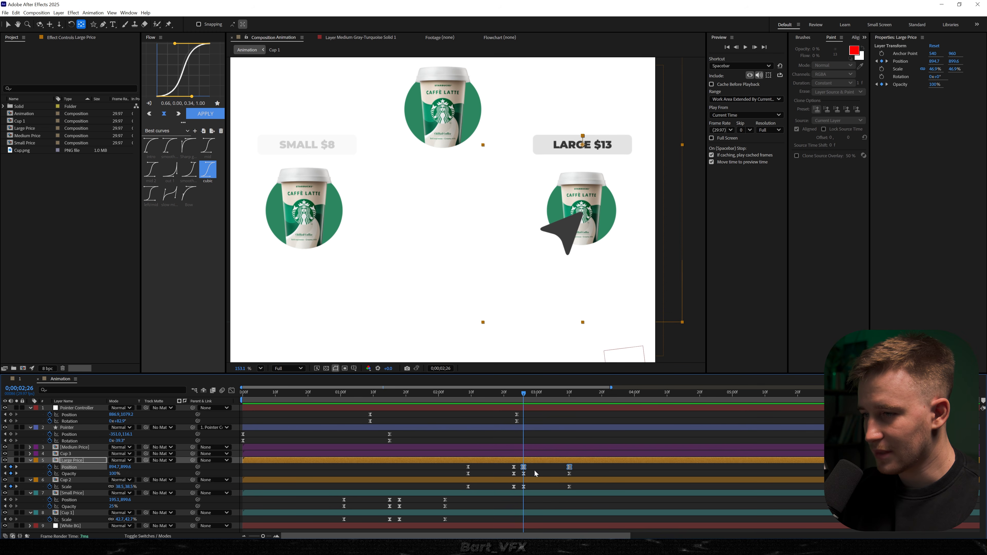
right_click(523, 468)
mouse_move(583, 460)
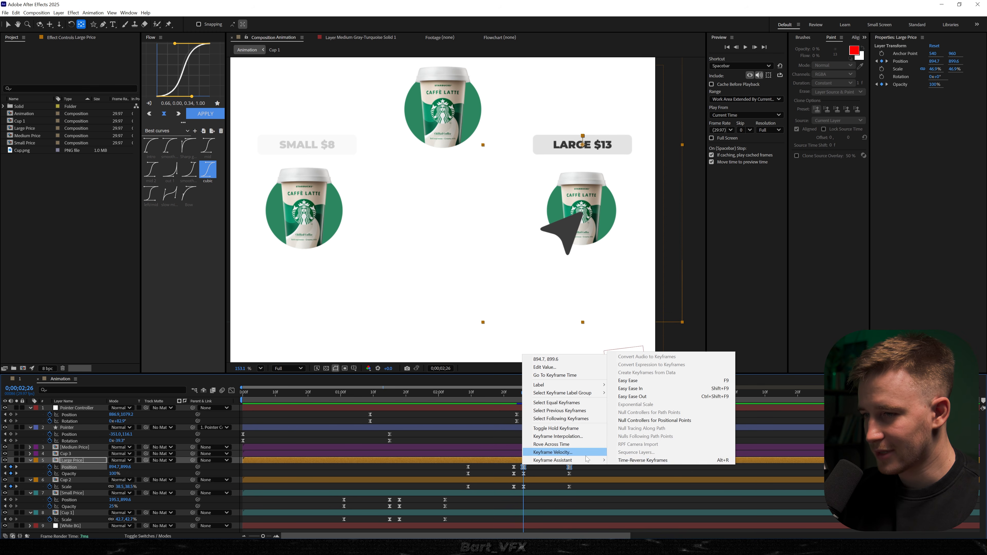
click(629, 461)
key(Page_Up)
key(Page_Up)
key(Page_Up)
key(Page_Up)
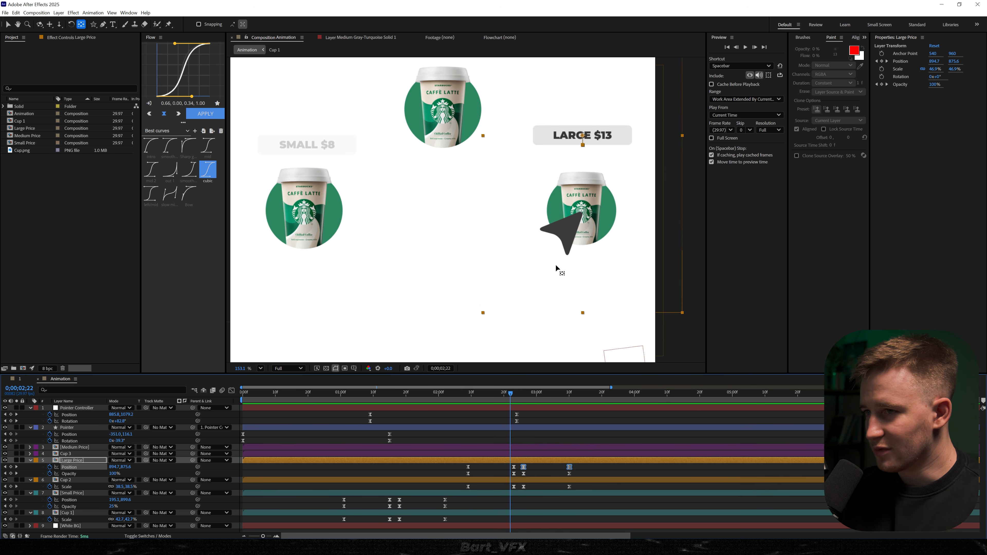
Step: Collapse all layers and reveal only the keyframes of Pointer Controller and Pointer
key(F2)
key(u)
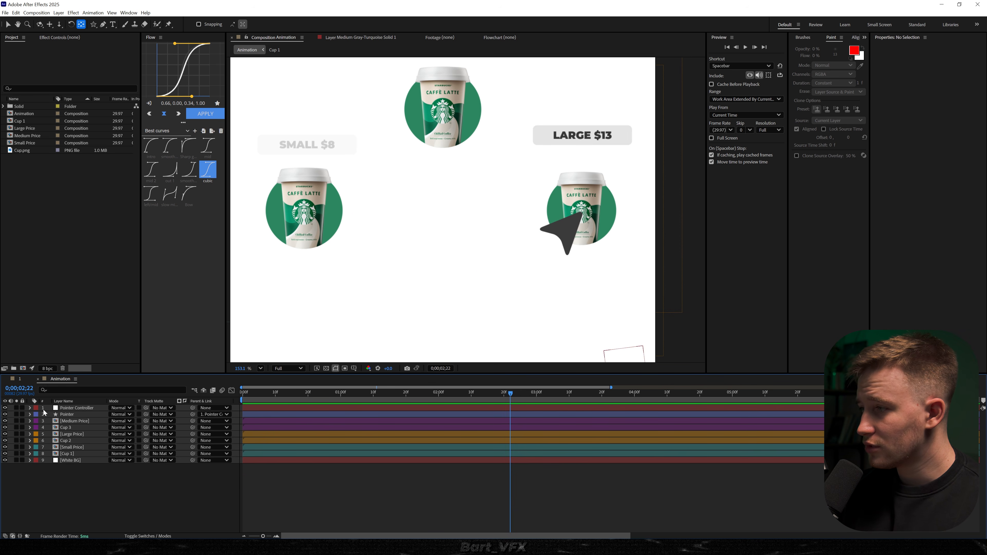
click(84, 410)
ctrl+click(73, 415)
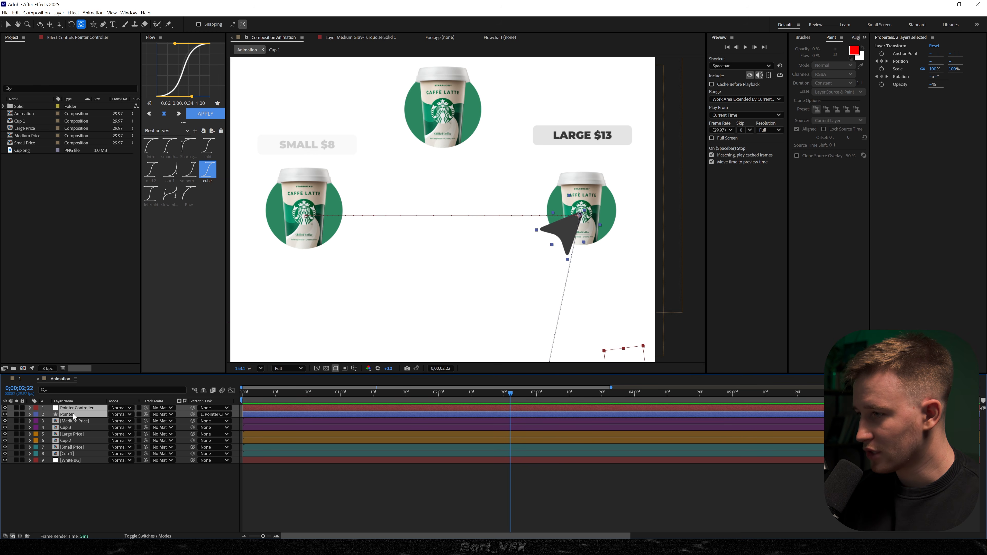
key(u)
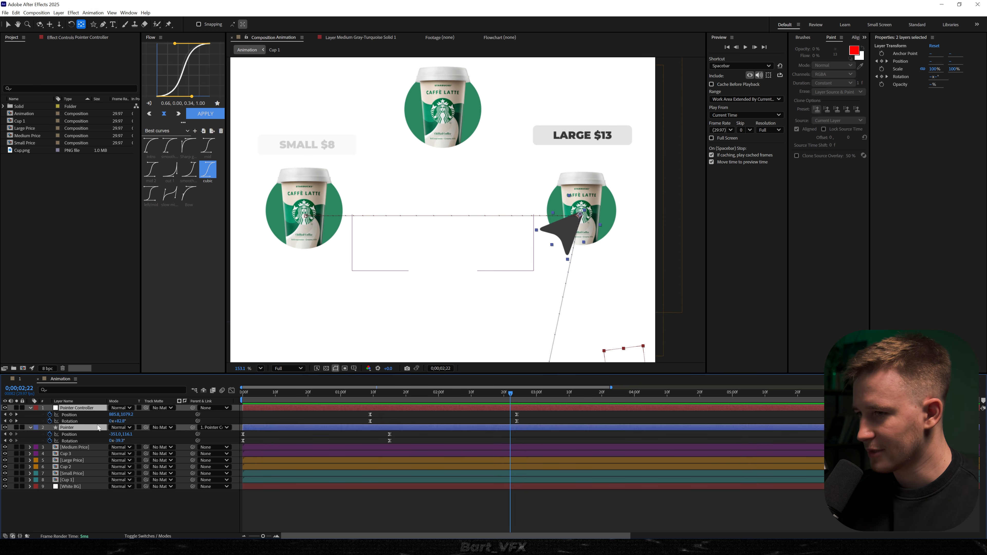
Step: Add Position and Rotation keyframes to the Pointer layer at 0;00;02;15, keeping its current values
click(482, 418)
drag(494, 394, 489, 428)
click(489, 428)
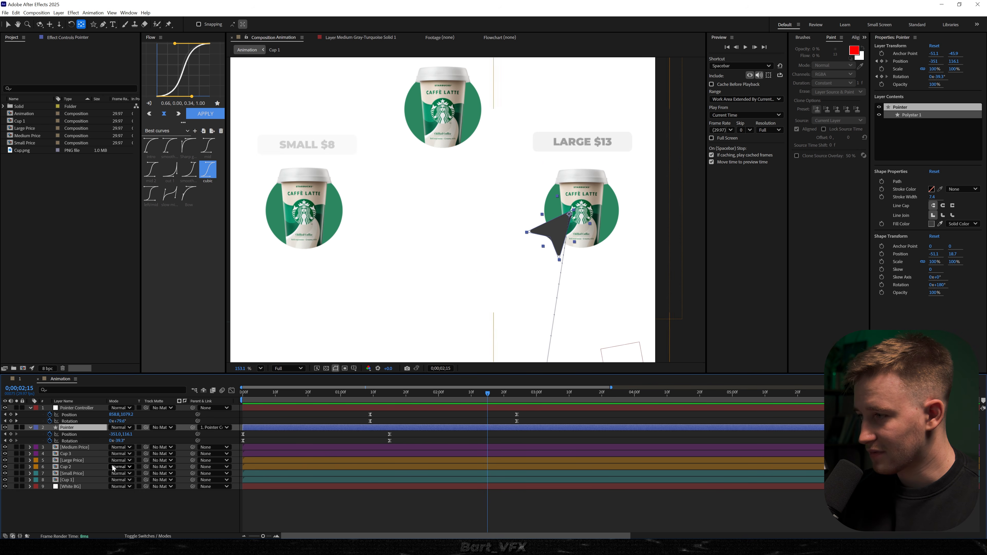
click(10, 433)
click(11, 441)
Step: At 0;00;03;21 set Pointer's Position to -643.6, 430.5 and Rotation to -132.3° over the top cup, and apply the cubic curve to the new keyframes
click(562, 391)
drag(561, 390, 604, 391)
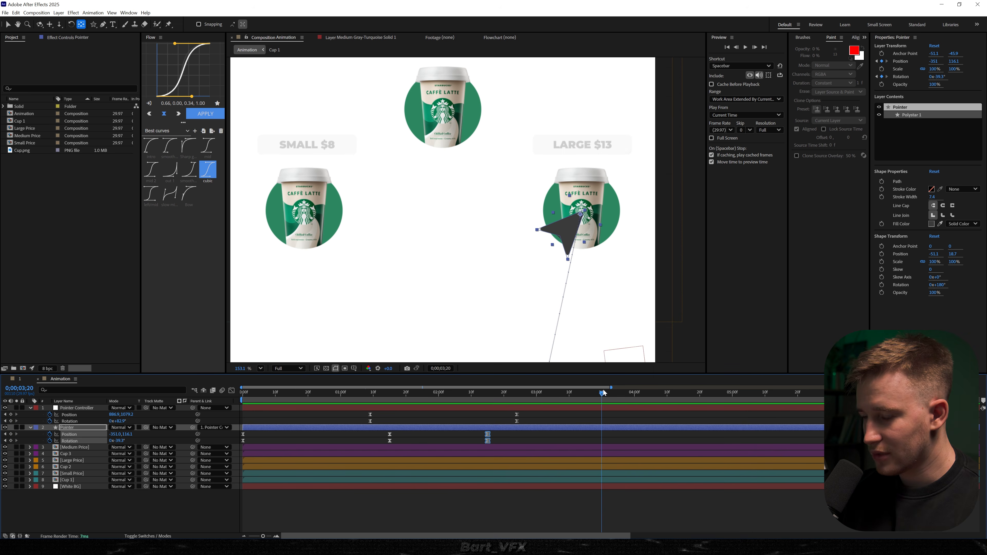
drag(505, 132, 502, 182)
drag(114, 434, 243, 439)
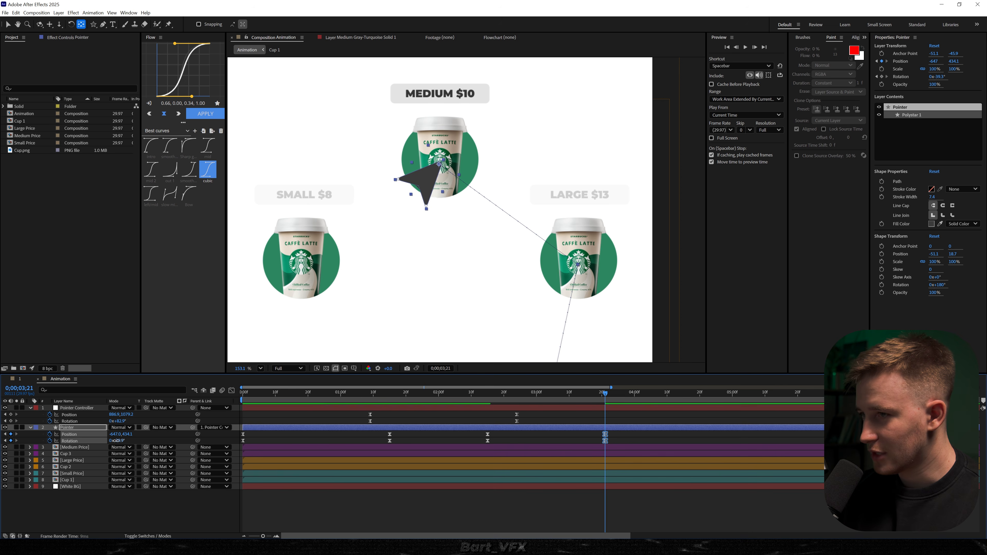
drag(117, 441, 89, 441)
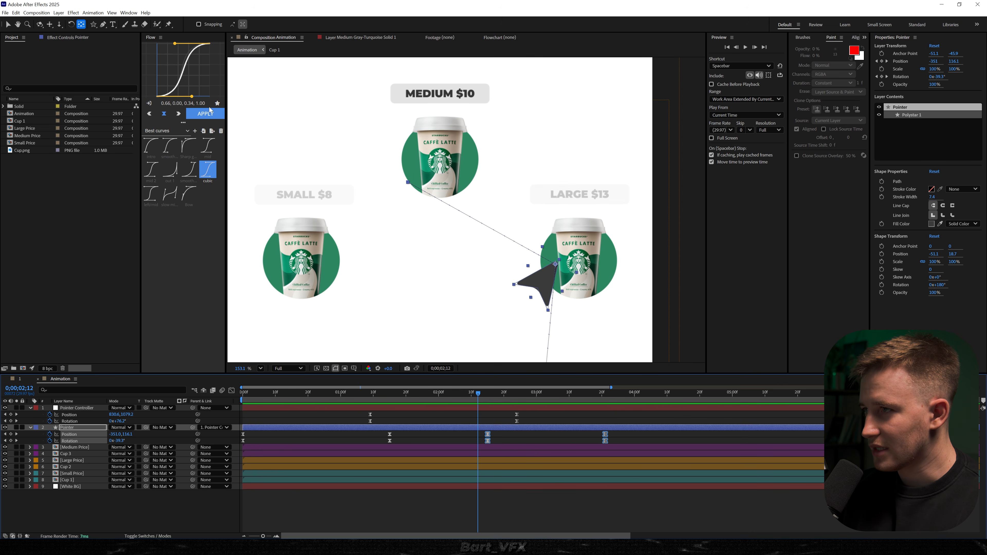
click(210, 111)
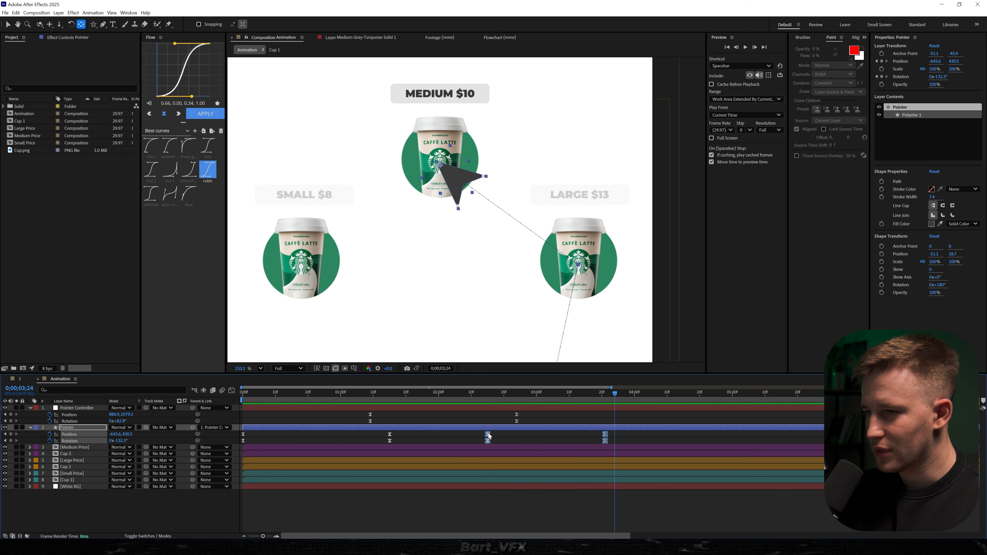
Step: Shift Pointer's last two pairs of Position and Rotation keyframes about two frames later and preview the animation
drag(488, 435, 496, 426)
key(space)
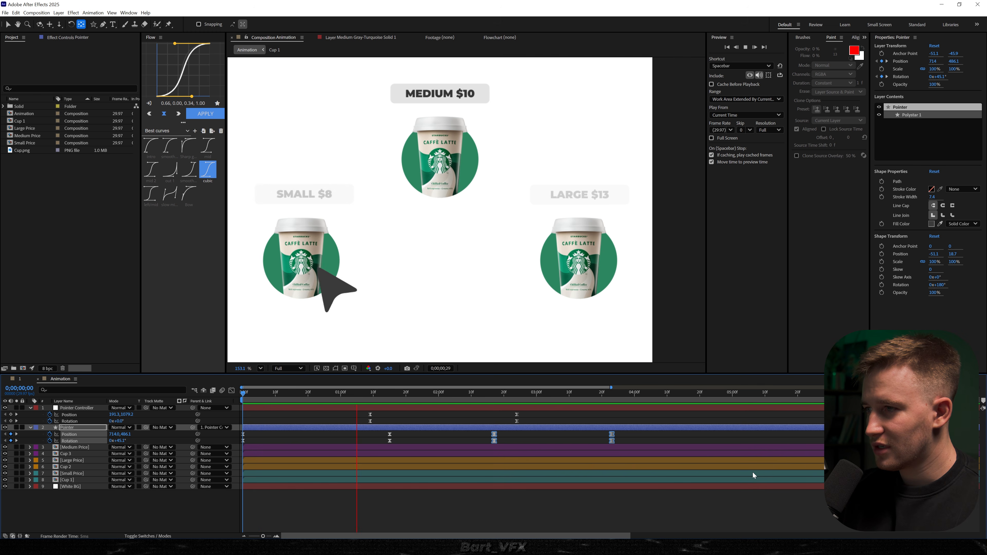
key(space)
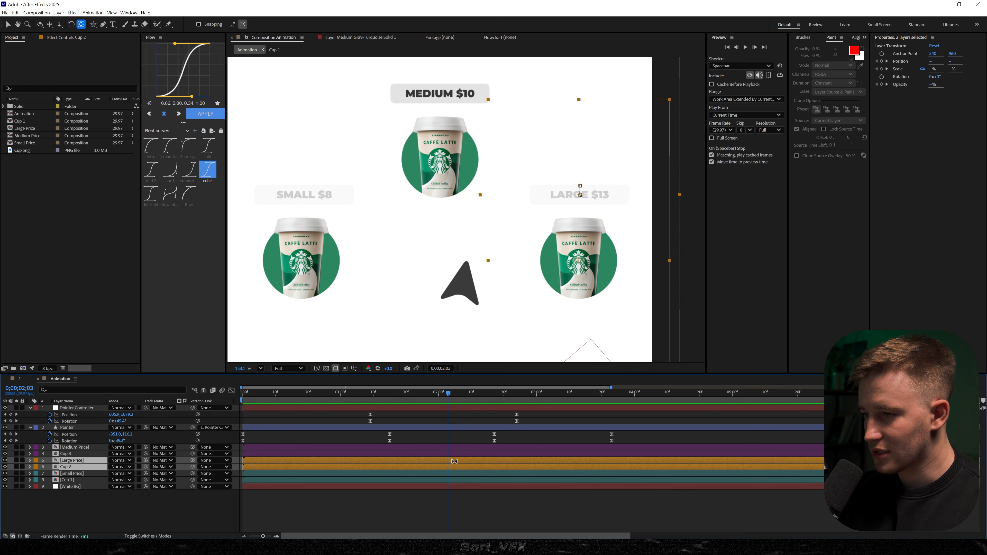
Step: Reveal Large Price's and Cup 2's keyframes, and copy Large Price's four Opacity keyframes onto Medium Price at 0;00;03;09
key(u)
scroll(518, 406, right, 1)
click(426, 394)
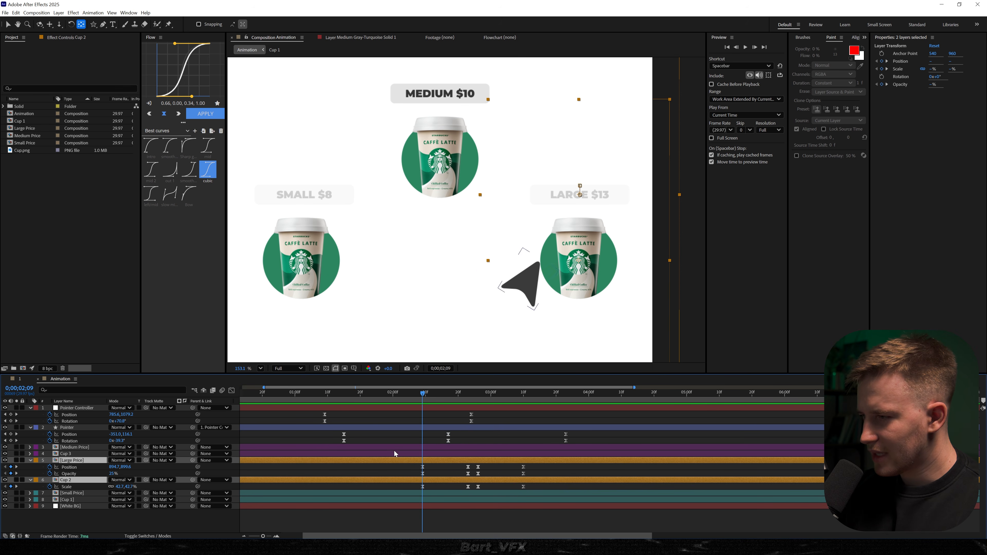
drag(406, 475, 581, 481)
drag(463, 395, 520, 389)
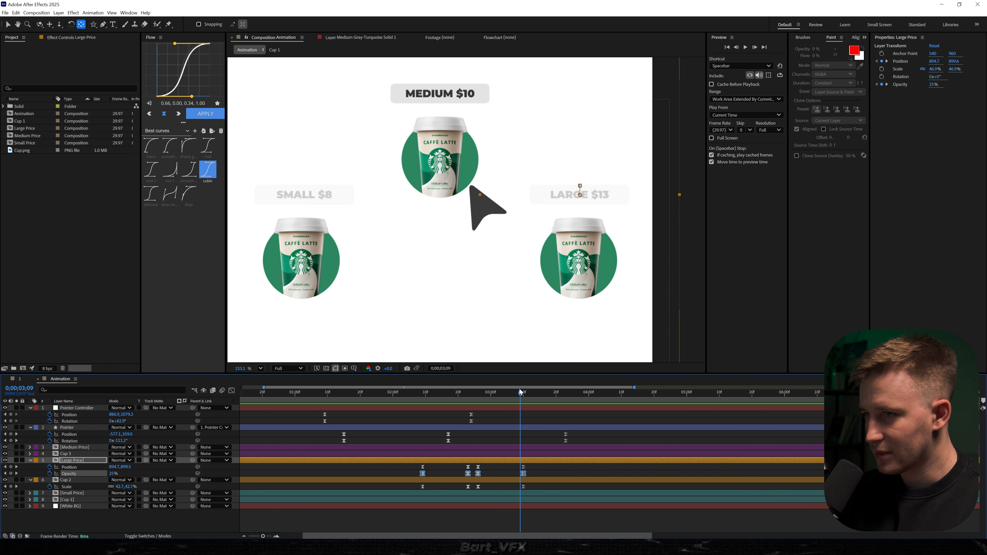
click(453, 447)
click(517, 394)
drag(518, 398, 520, 398)
key(ctrl+v)
key(u)
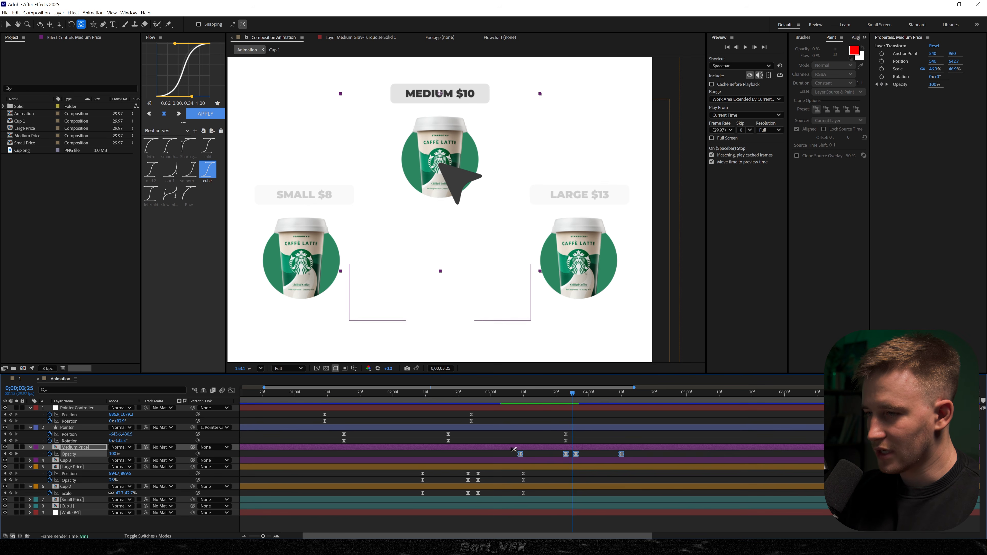
Step: Copy Cup 2's four Scale keyframes onto Cup 3 at 0;00;03;09 and preview the result
drag(532, 400, 520, 399)
drag(535, 492, 361, 498)
click(516, 460)
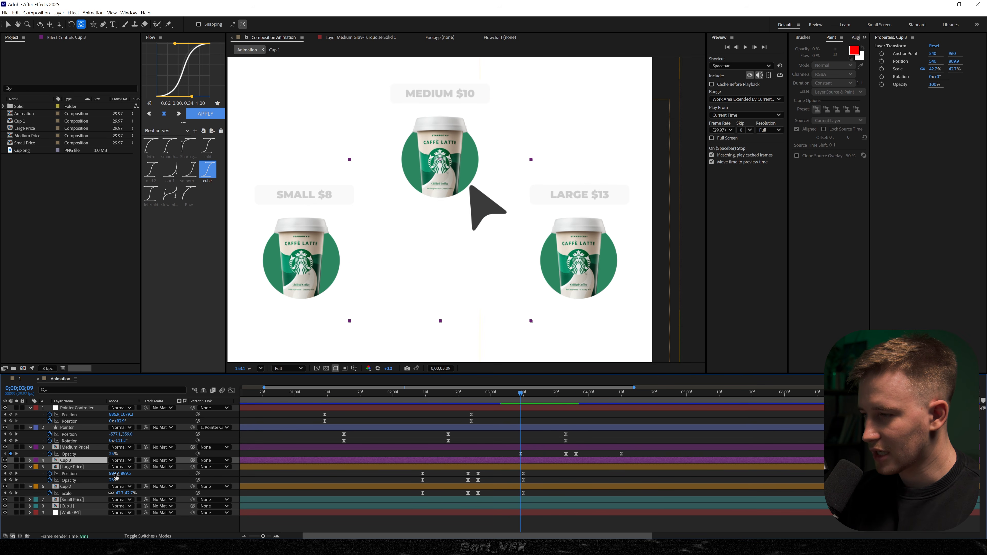
key(ctrl+v)
key(space)
key(space)
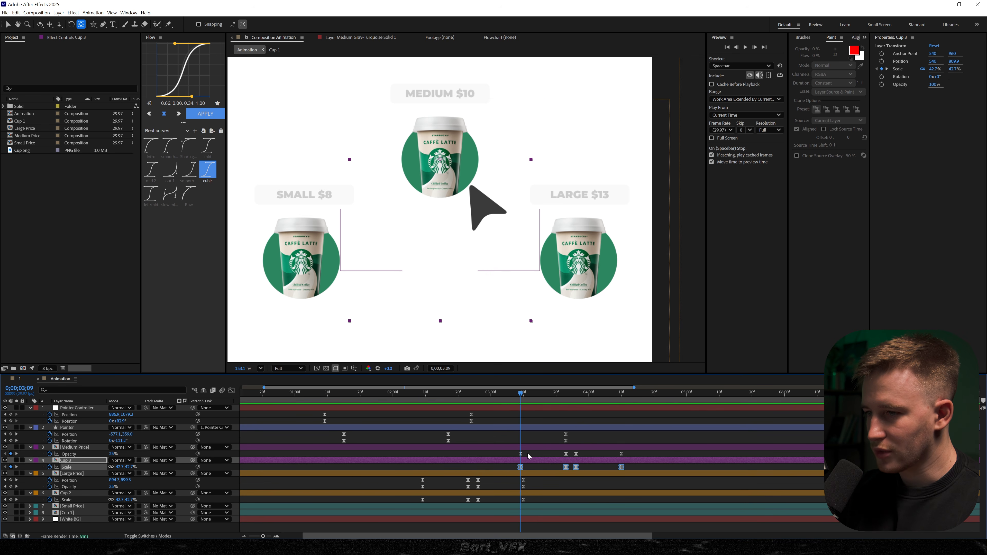
Step: Keyframe Medium Price's Position at 0;00;03;09, set it to 540, 609.2 at 0;00;03;23, and apply the cubic curve
click(522, 448)
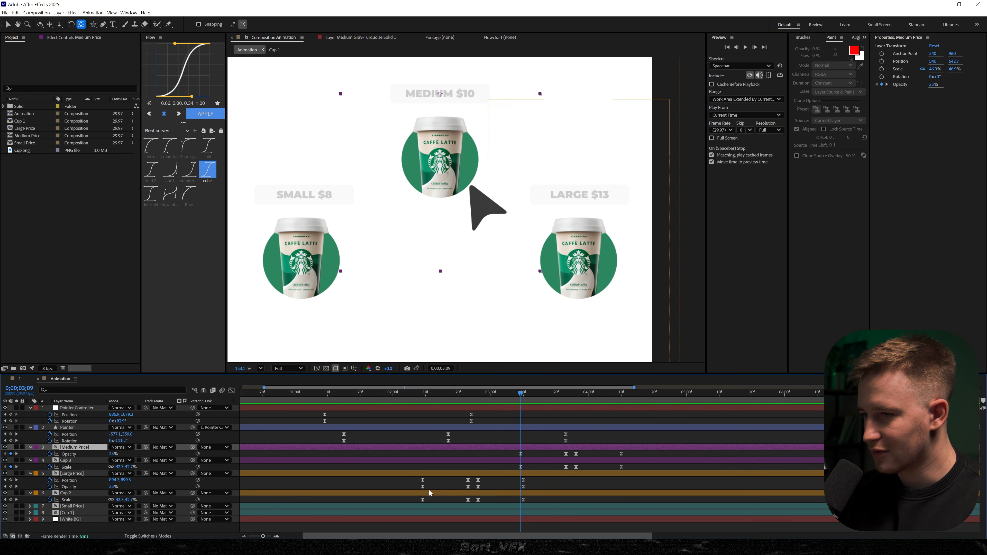
key(alt+shift+p)
drag(523, 396, 565, 397)
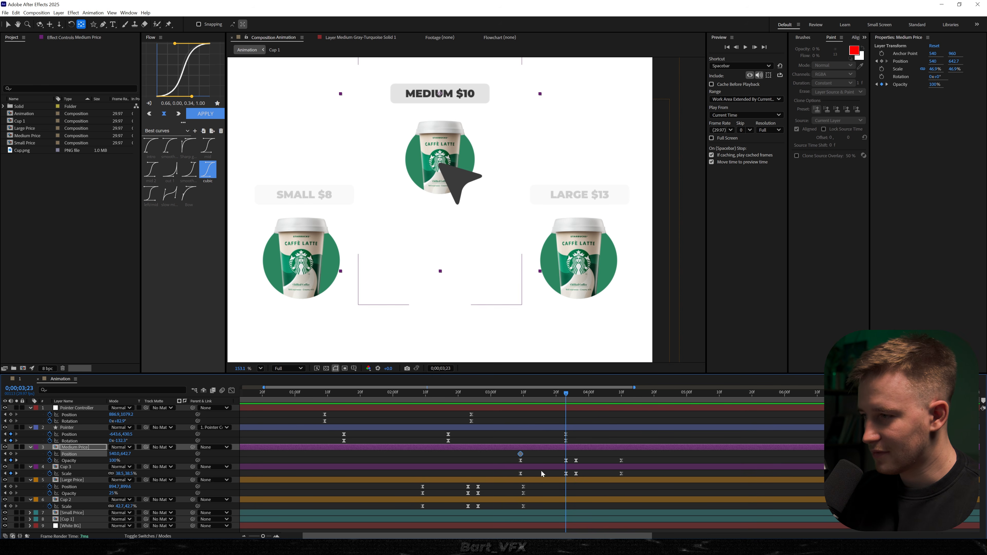
drag(126, 454, 504, 449)
click(201, 113)
Step: Delete the last two Opacity keyframes of Medium Price and the last two Scale keyframes of Cup 3
mouse_move(566, 408)
mouse_down()
mouse_move(519, 408)
mouse_move(573, 407)
mouse_up()
drag(632, 456, 570, 476)
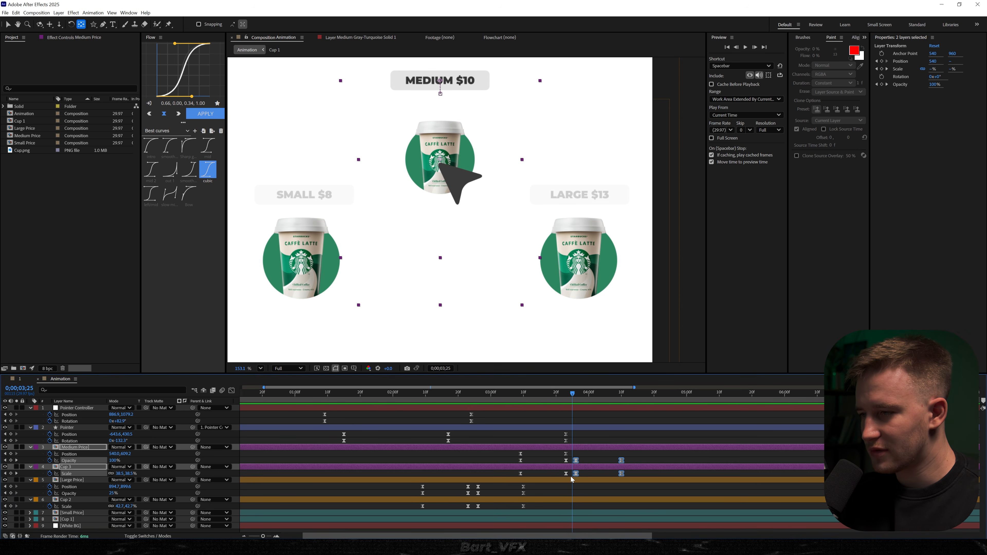
key(Delete)
click(576, 396)
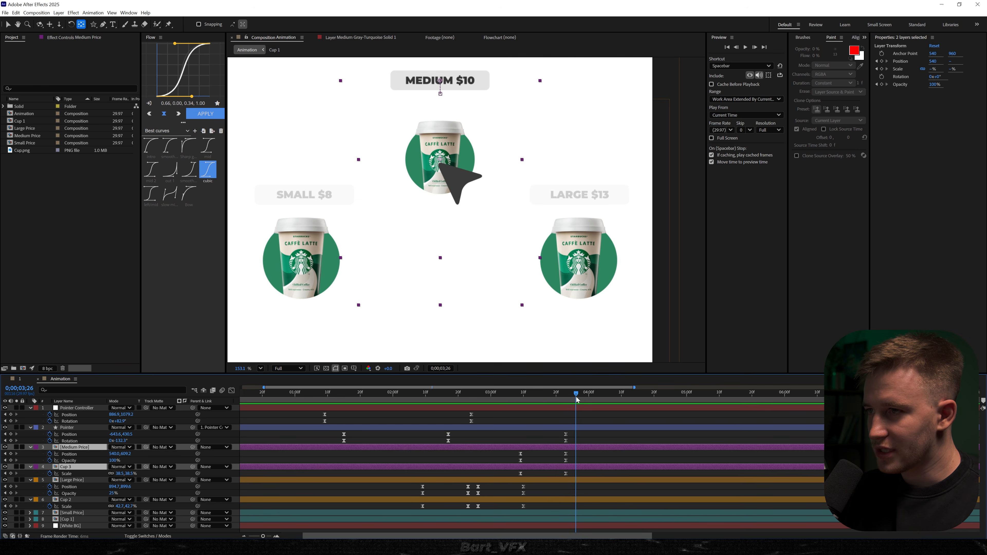
drag(454, 139, 459, 200)
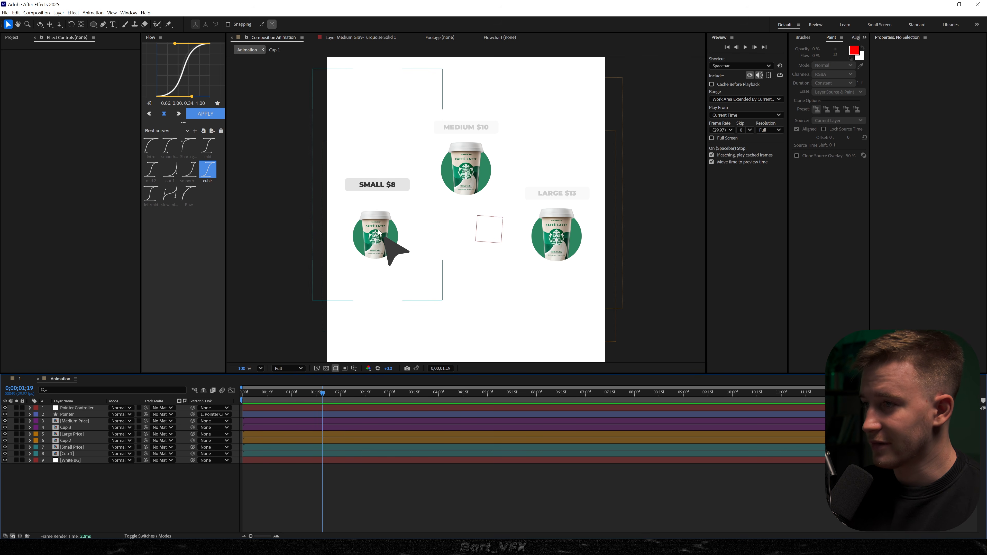
Step: Create a 1080 x 1920 px dark green (1C503A) solid named Loading Circle 1
scroll(323, 229, up, 5)
scroll(361, 159, down, 2)
scroll(361, 158, right, 2)
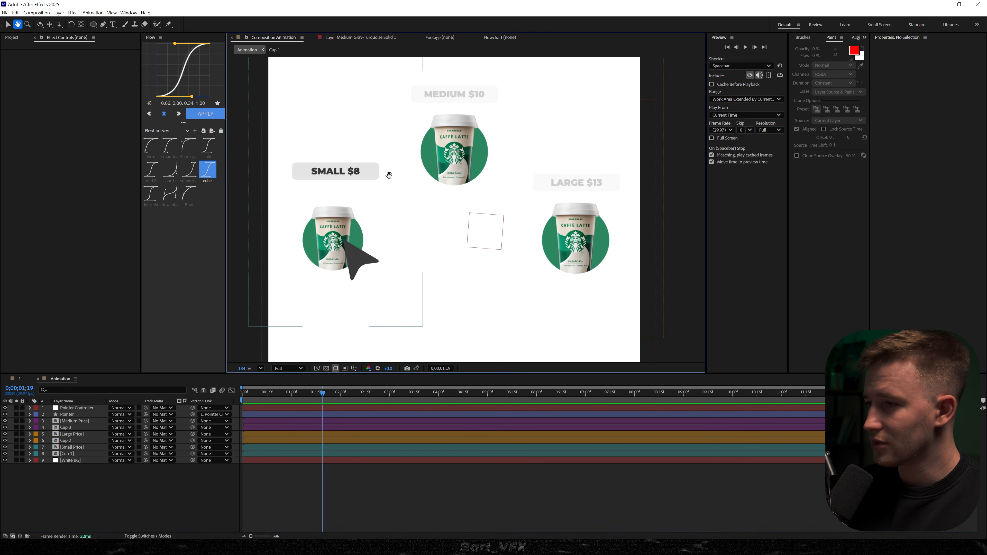
right_click(82, 493)
mouse_move(119, 408)
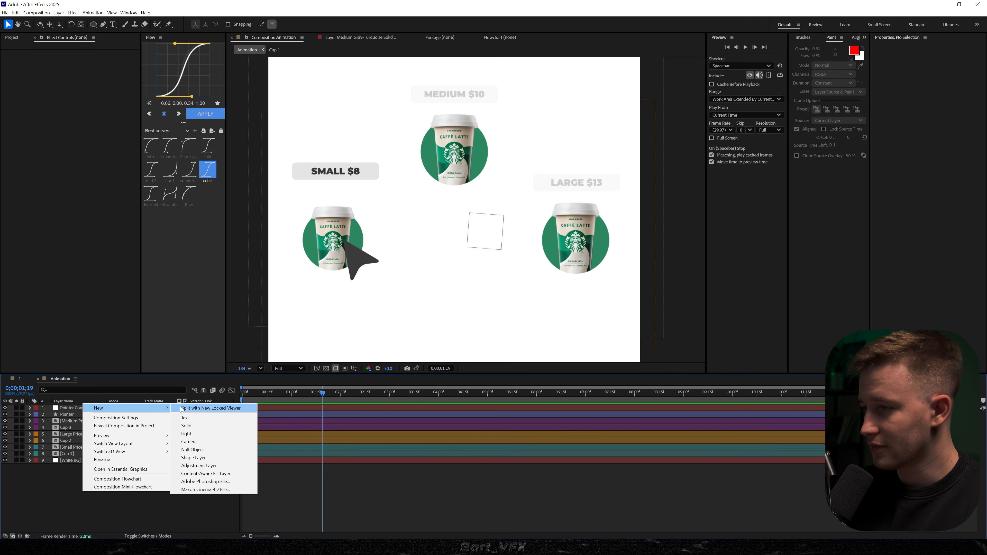
click(187, 425)
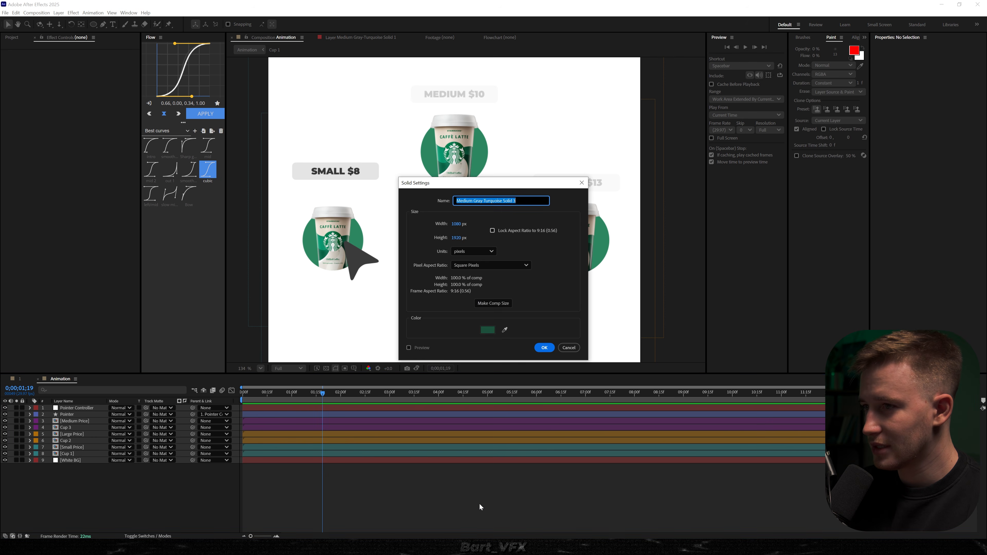
click(486, 332)
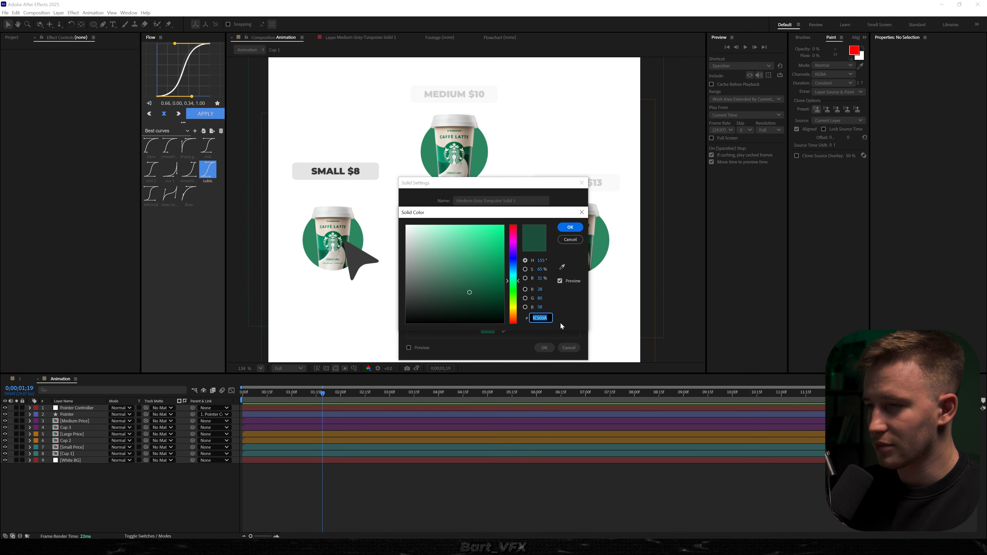
click(575, 232)
text(Loading Circle 1)
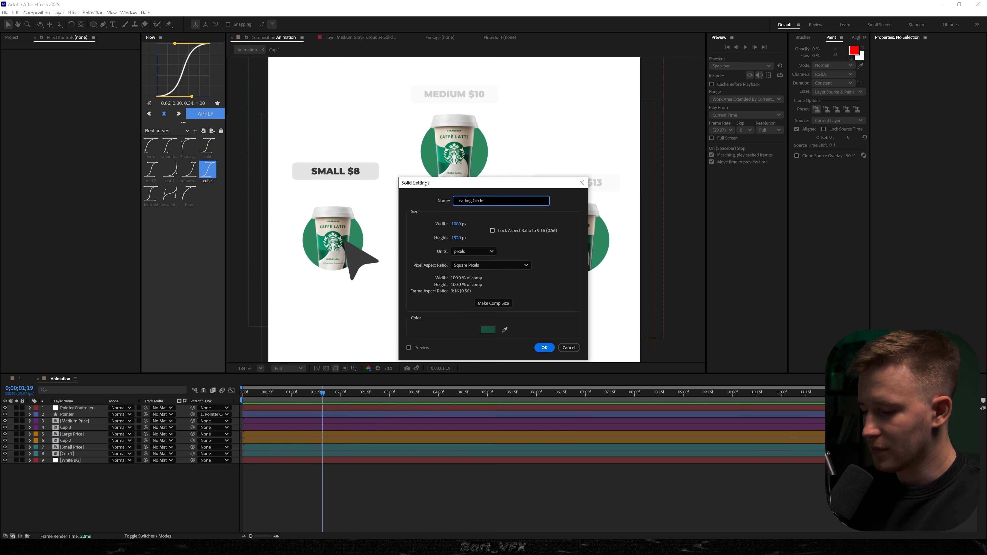
key(Return)
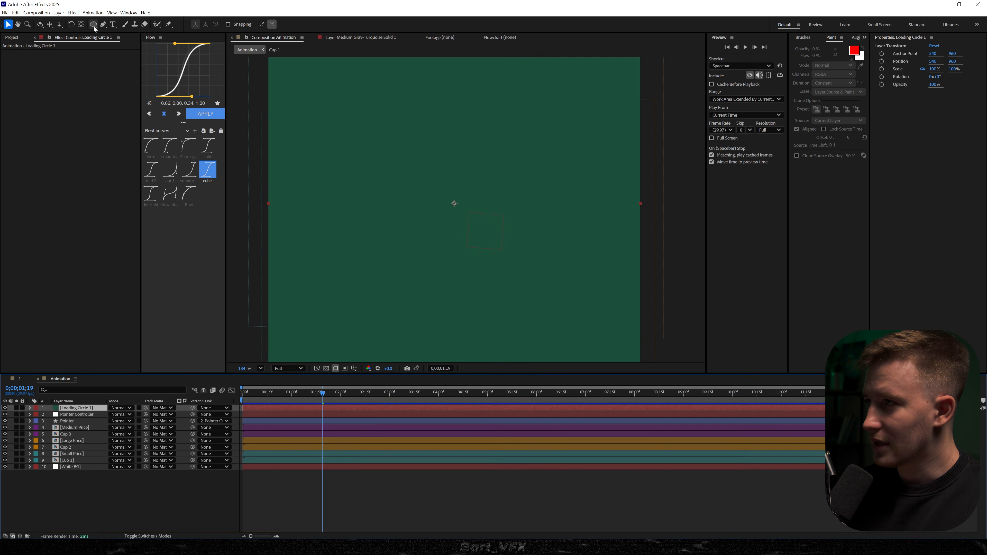
Step: Draw a circular mask on Loading Circle 1 and shrink it to about a third of the composition's width
click(93, 25)
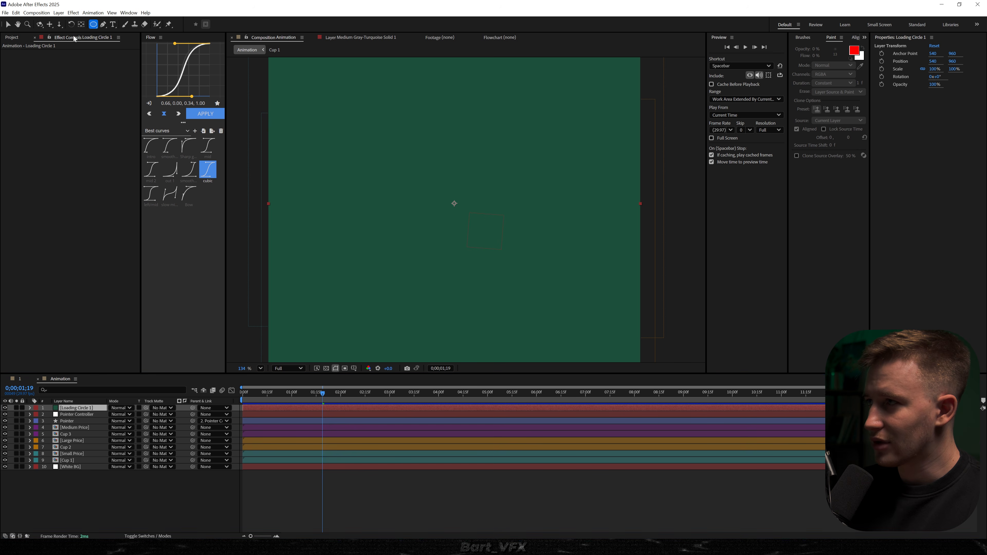
drag(388, 134, 527, 274)
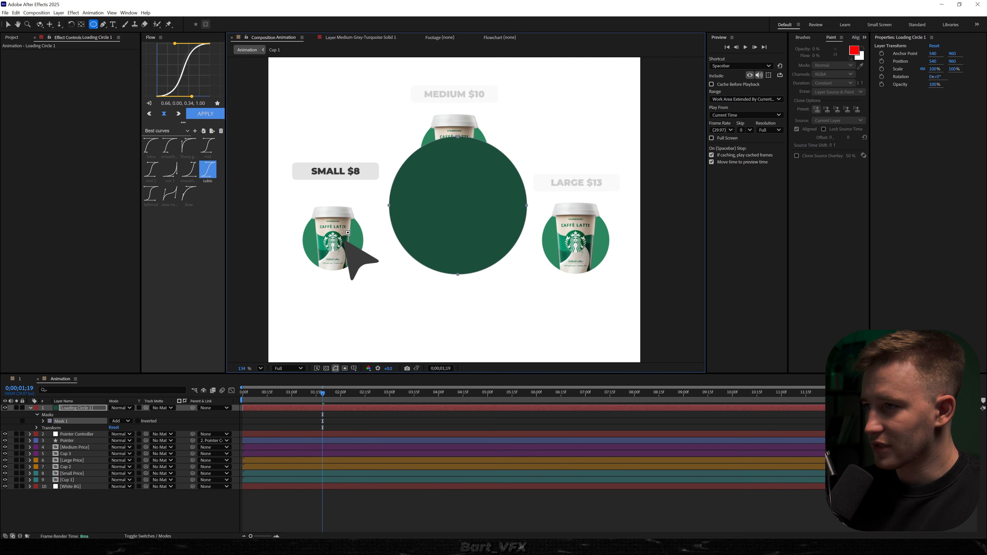
key(v)
double_click(463, 273)
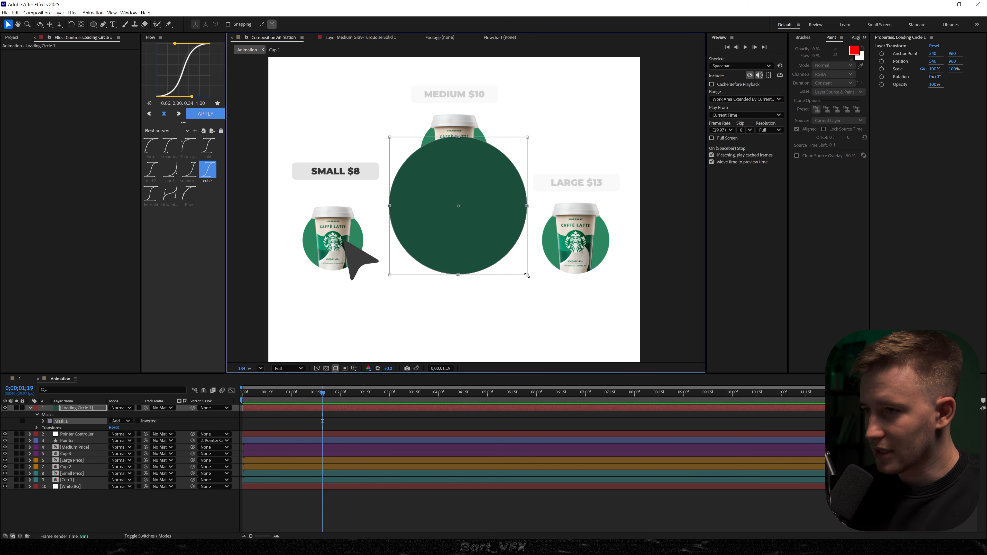
drag(525, 276, 516, 267)
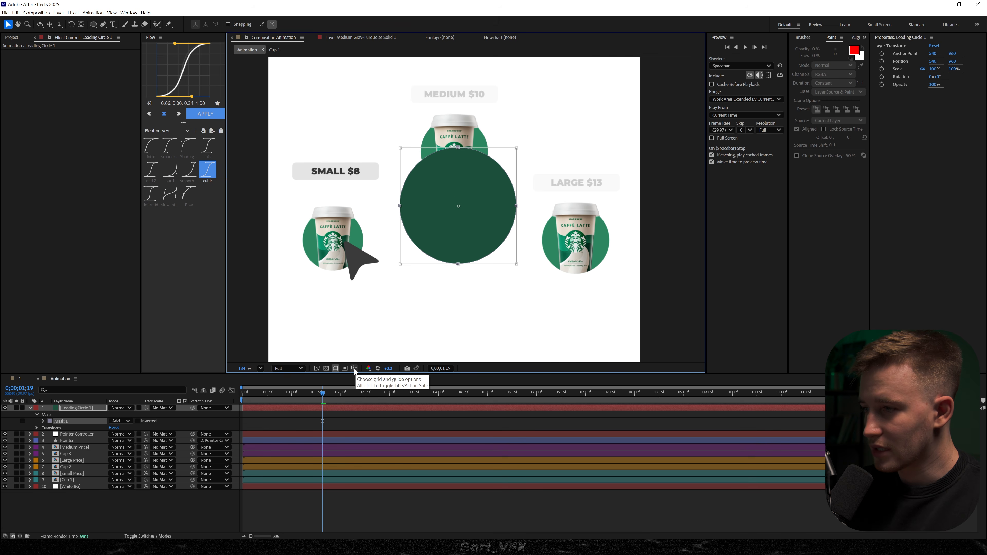
Step: Centre the circular mask on Loading Circle 1's anchor point
scroll(469, 218, up, 5)
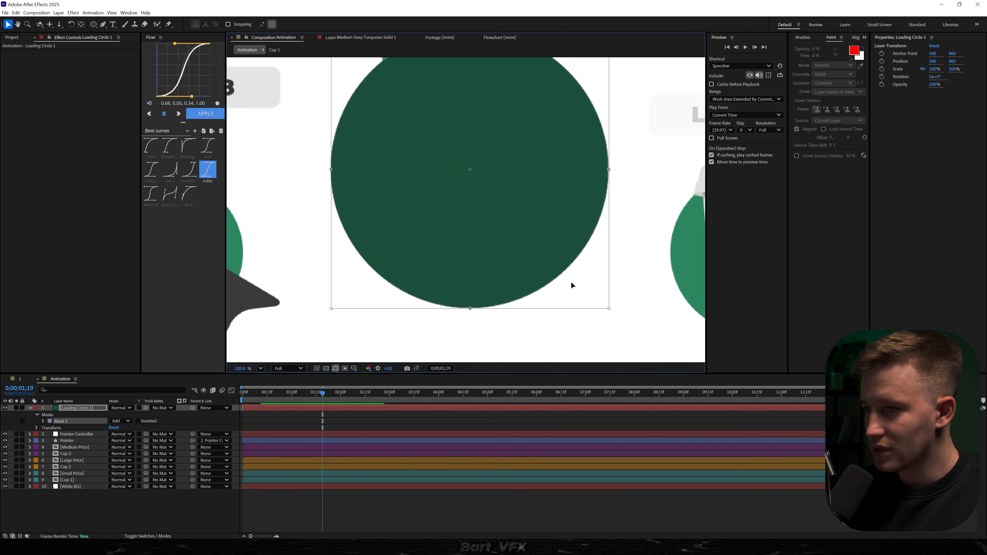
drag(543, 278, 533, 273)
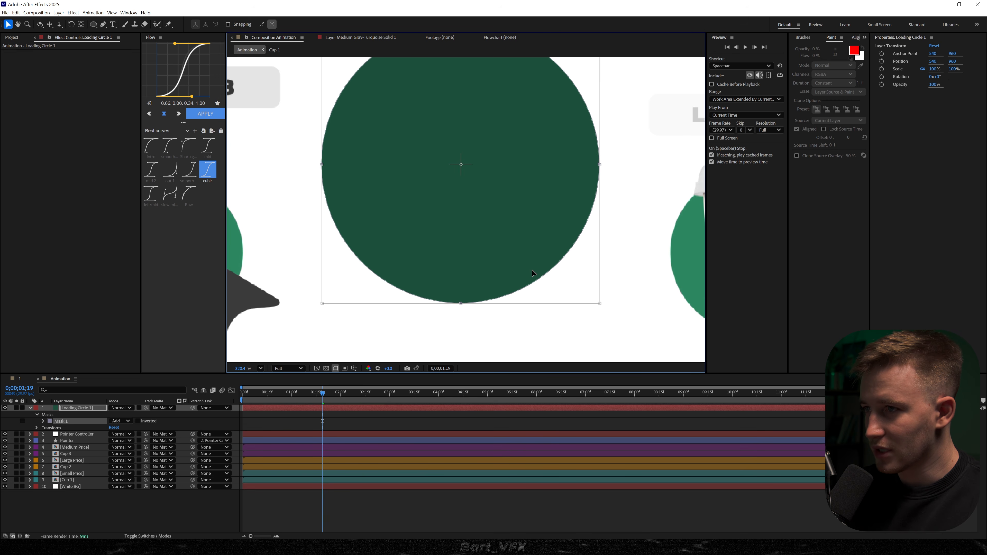
scroll(533, 273, down, 4)
drag(524, 269, 516, 268)
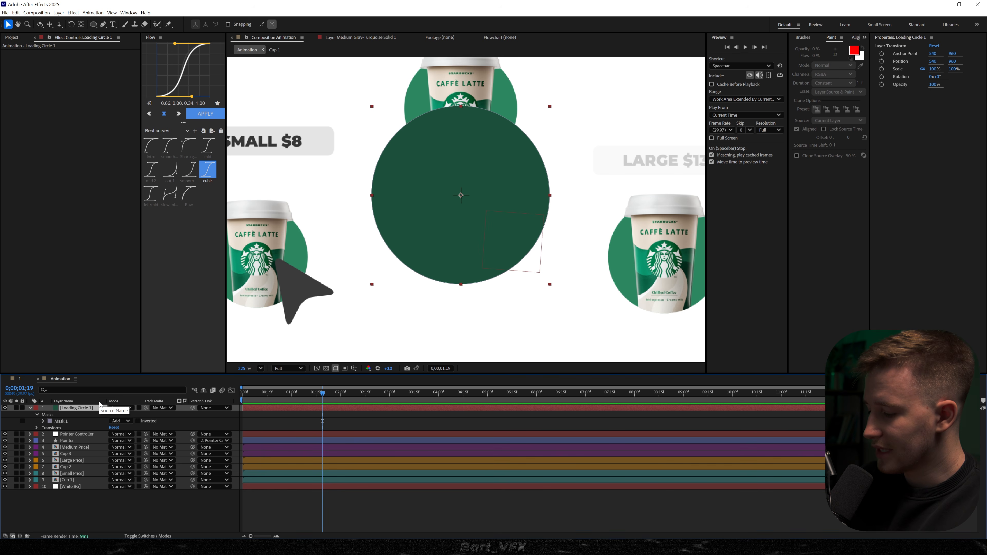
Step: Apply the Radial Wipe effect to the Loading Circle 1 layer
key(ctrl+space)
text(radial)
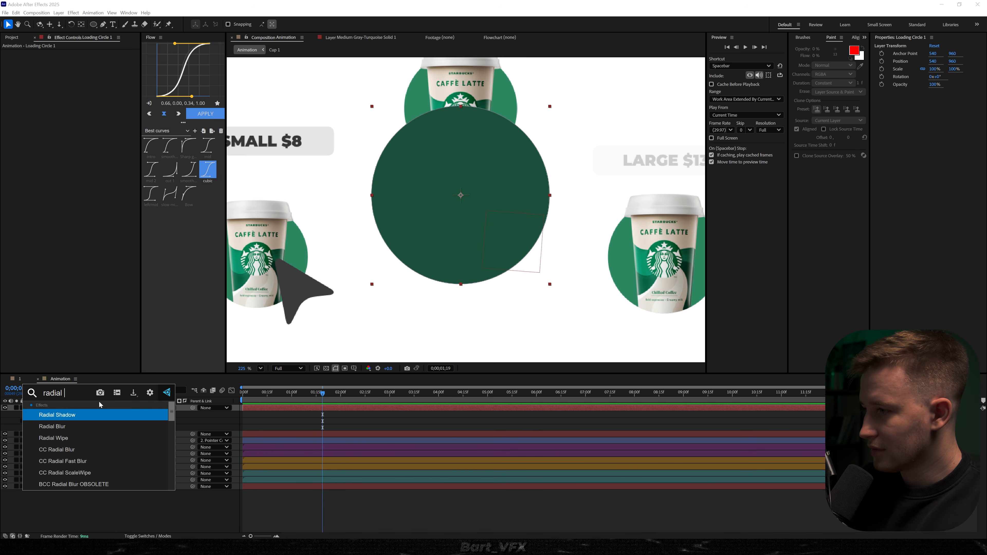
key(Down)
key(Down)
key(Return)
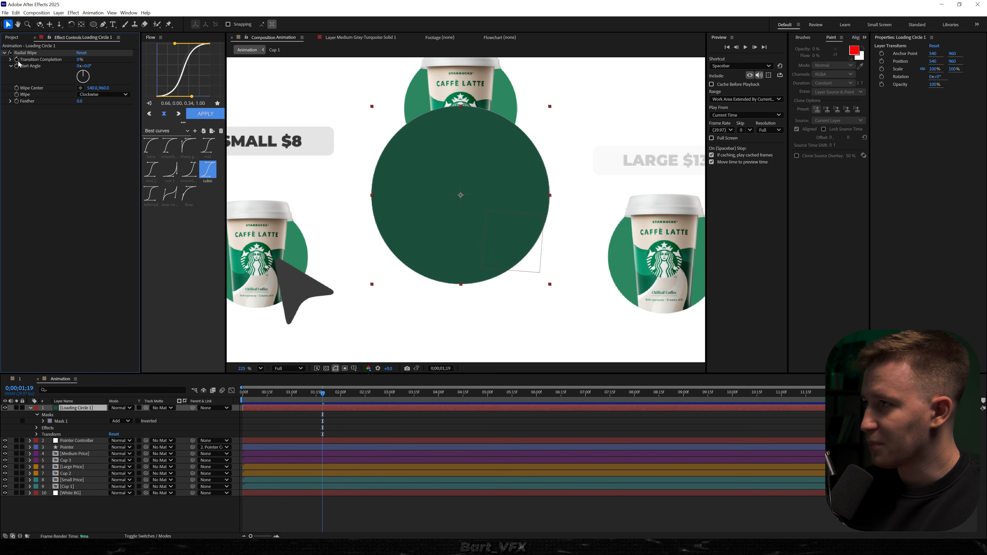
Step: Keyframe the wipe's Transition Completion from 100% at the composition start to 0% at 0;00;01;19 and preview it
click(17, 60)
key(u)
drag(313, 403, 196, 410)
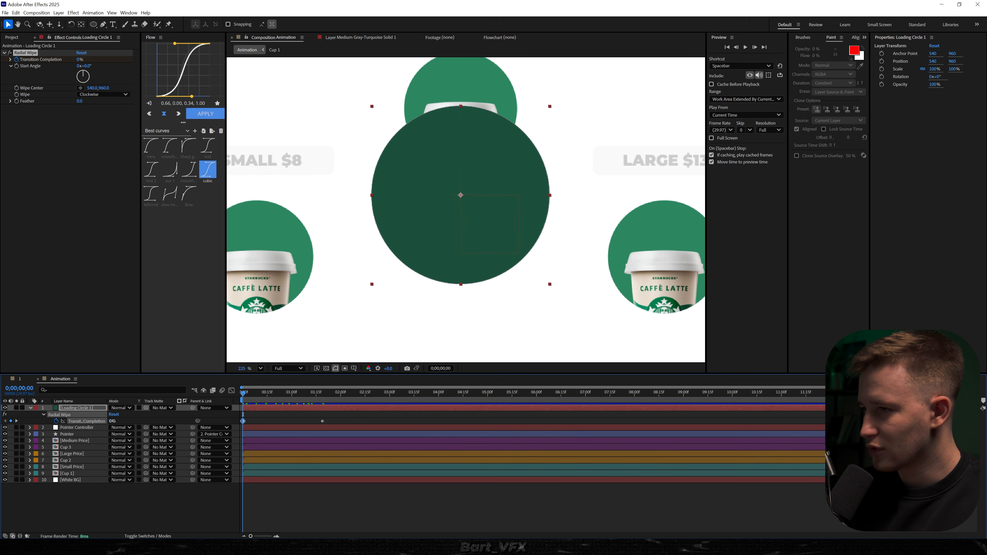
drag(113, 421, 223, 416)
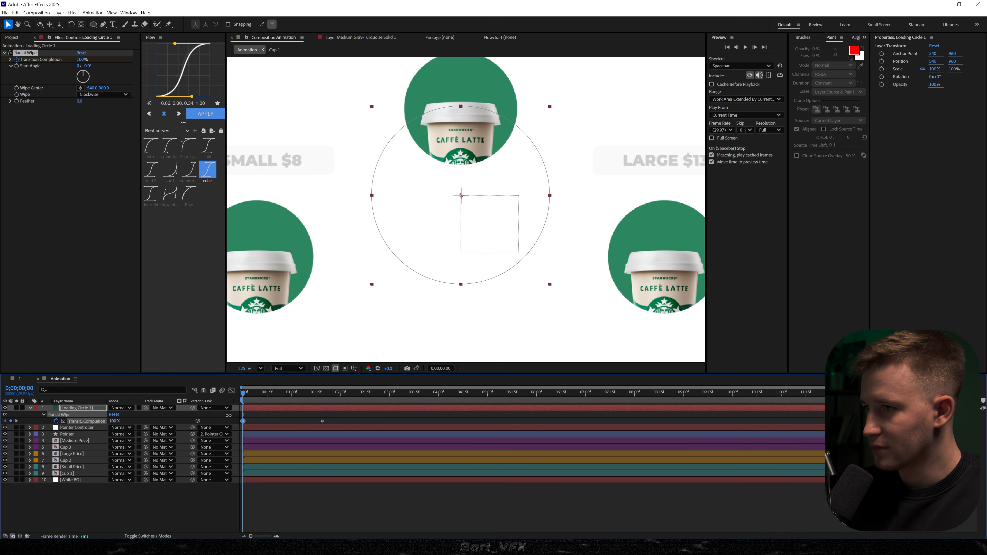
key(space)
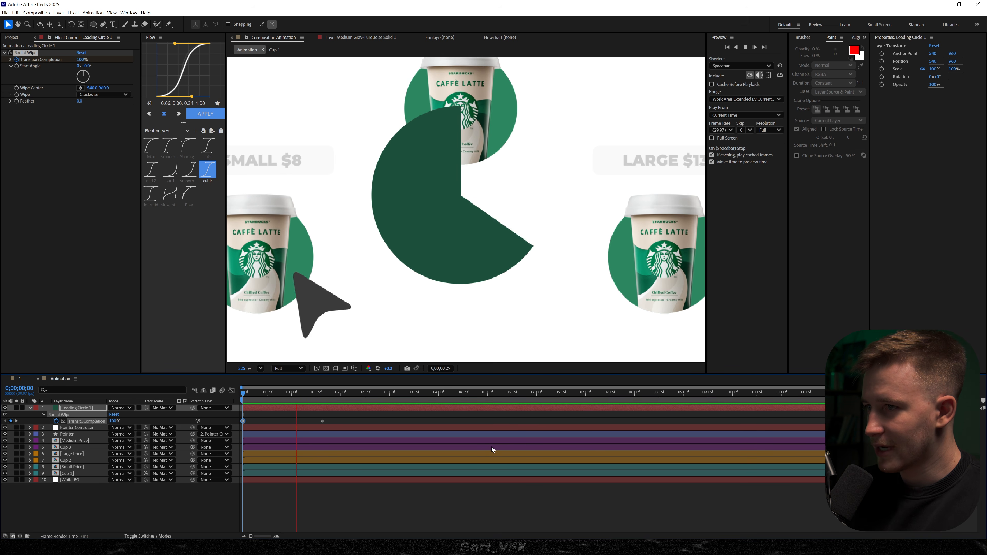
key(space)
Step: Ease the Transition Completion keyframes with the Flow preset "cubic" and preview the wipe
drag(361, 415, 232, 427)
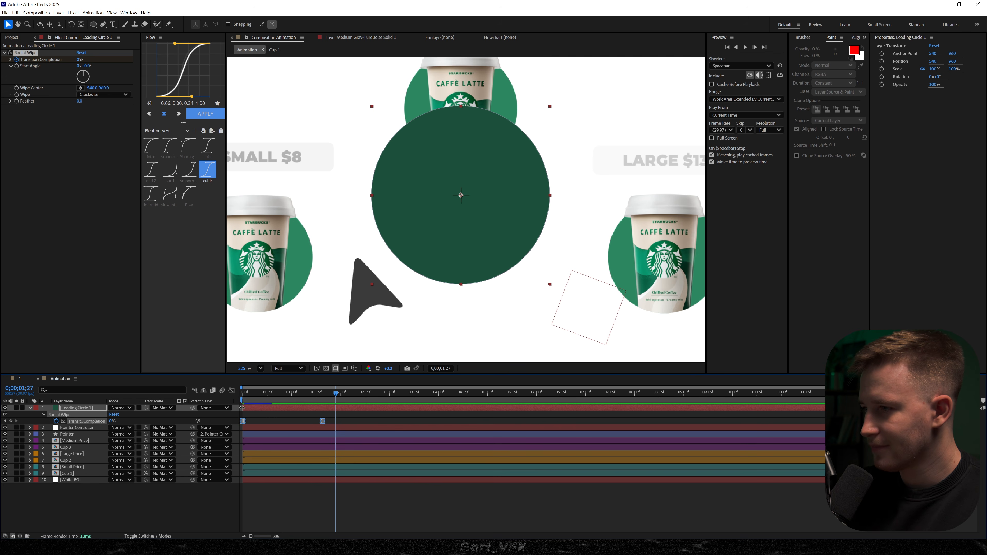
key(shift+F3)
drag(358, 441, 240, 477)
click(204, 161)
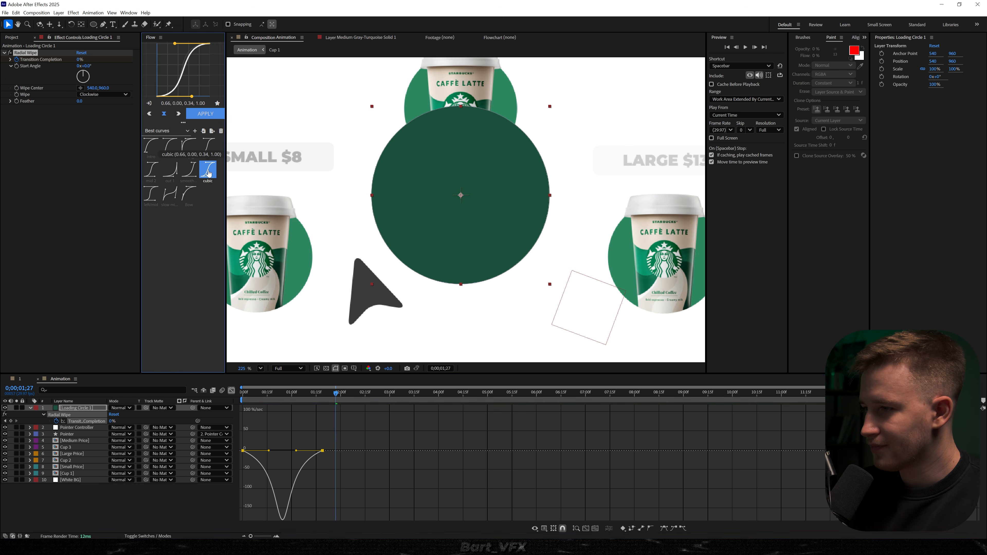
key(Home)
key(space)
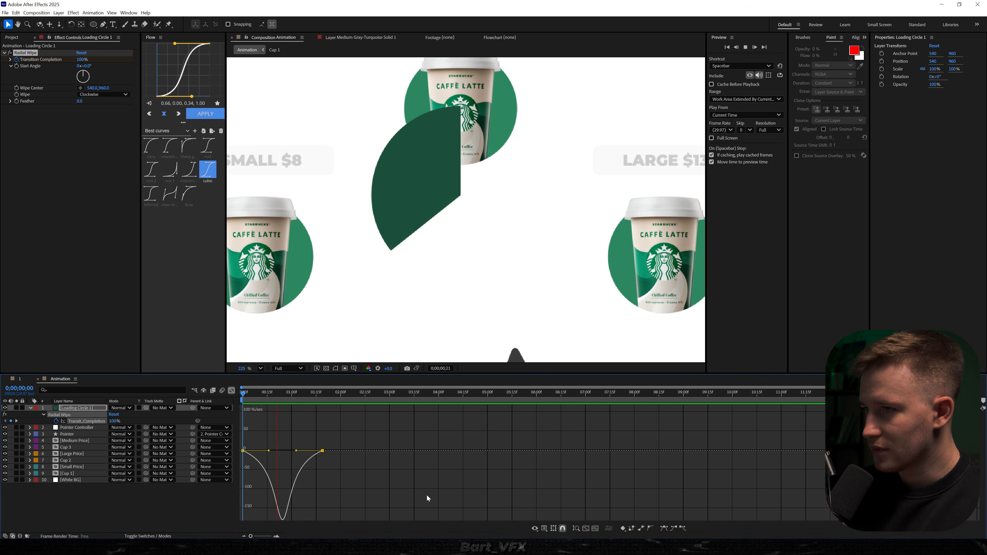
key(space)
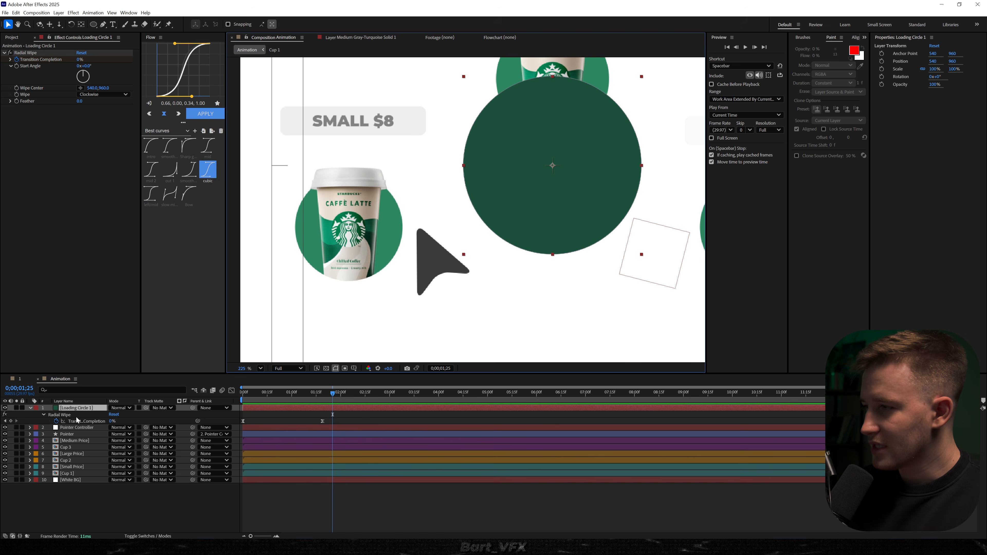
Step: Place Loading Circle 1 just above White BG in the layer stack and position it behind the small cup
drag(80, 409, 79, 480)
drag(513, 211, 311, 271)
mouse_move(288, 395)
mouse_down()
mouse_move(246, 391)
mouse_move(288, 385)
mouse_move(276, 385)
mouse_up()
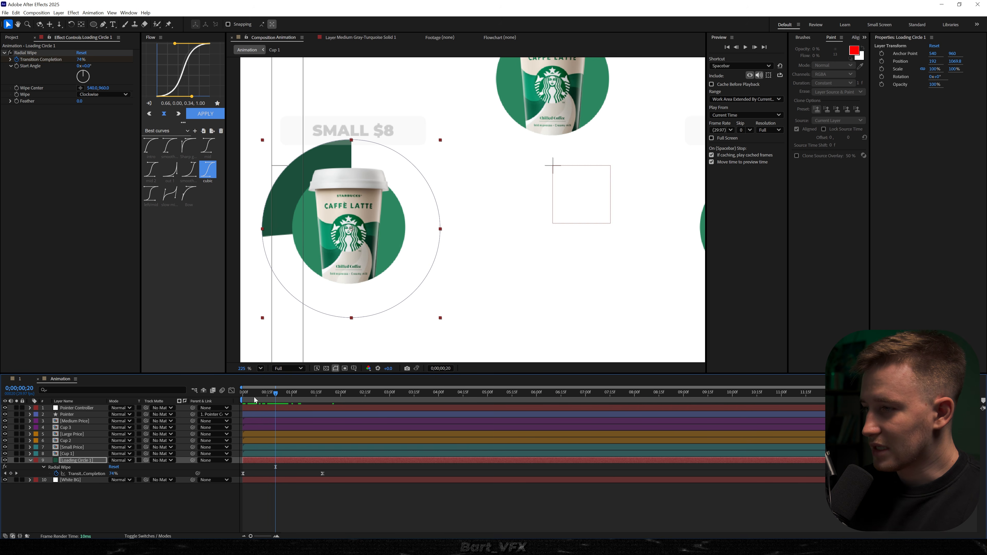
key(space)
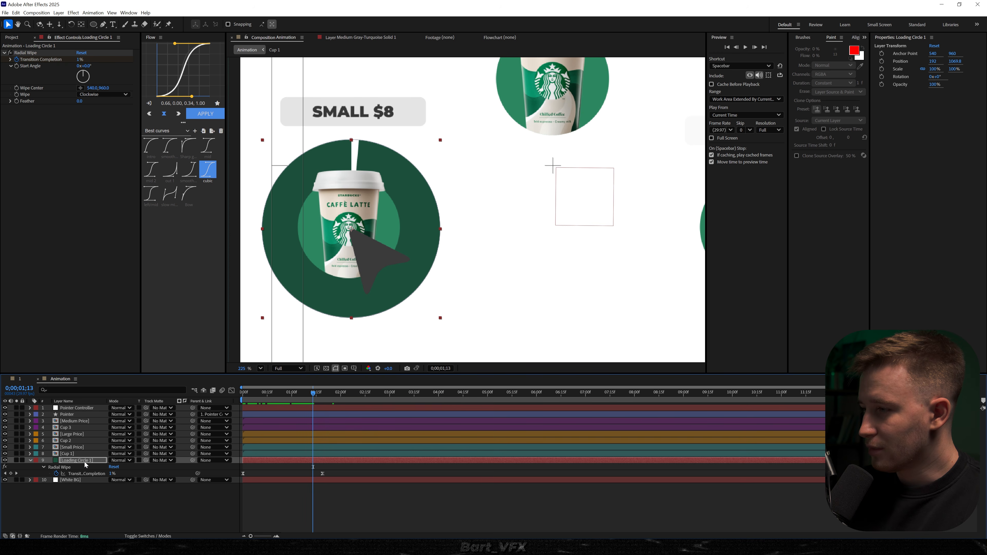
Step: Scale Loading Circle 1 to 77.7%, center it around the small cup at about 189.3, 1066.6, and preview it
key(s)
drag(119, 468, 111, 468)
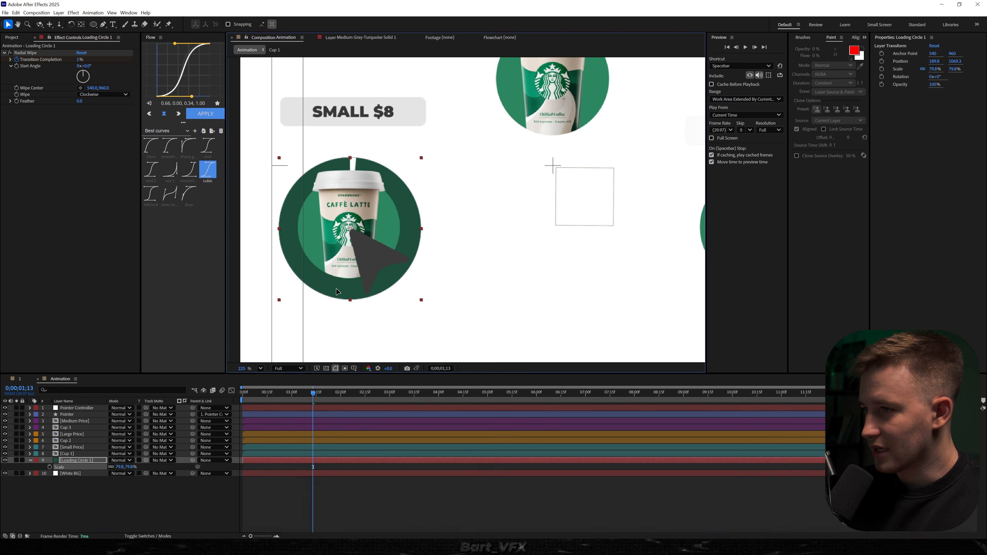
drag(337, 292, 337, 291)
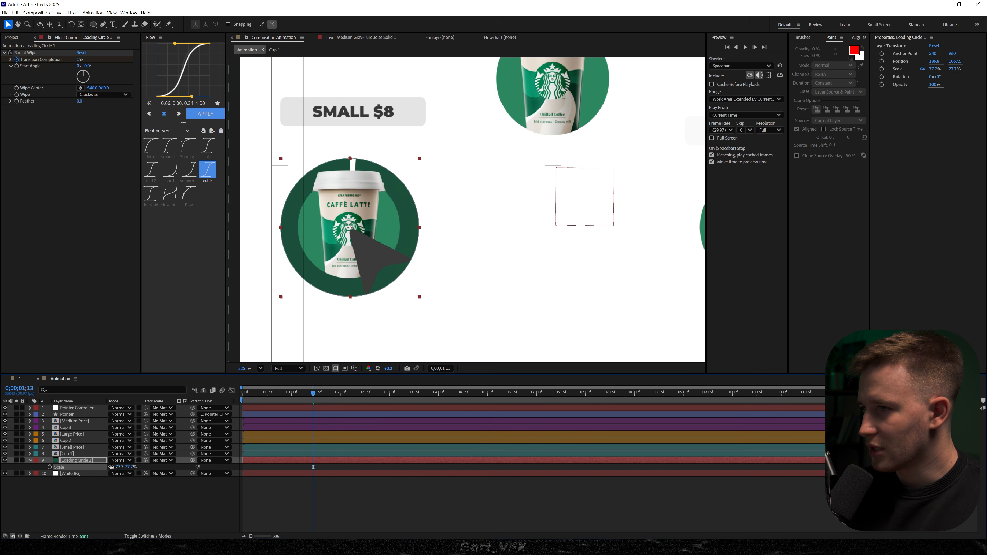
key(space)
key(space)
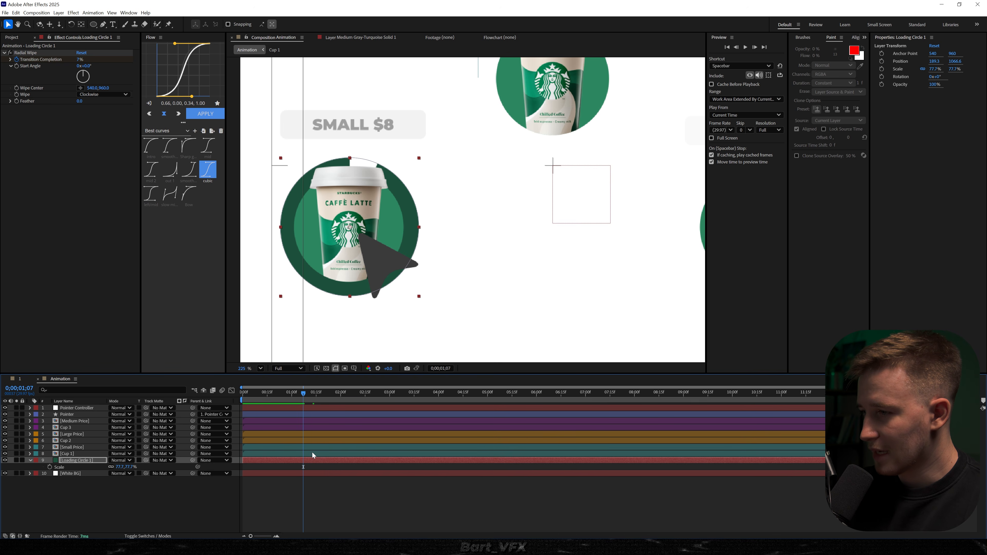
Step: Shift Loading Circle 1's Transition Completion keyframes so the wipe starts at about 0;00;01;02, checking the timing in the preview
key(u)
drag(336, 465, 312, 475)
drag(285, 396, 293, 394)
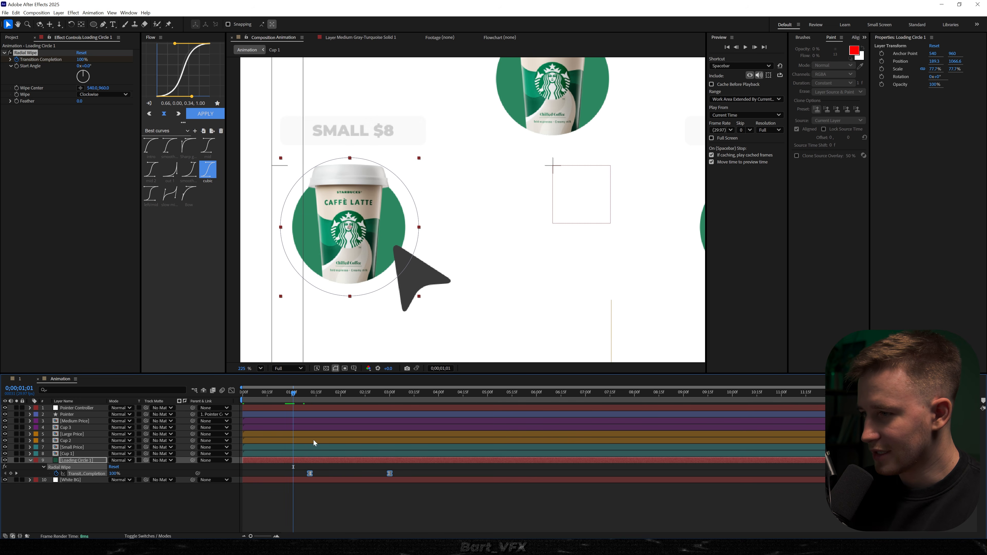
drag(307, 475, 283, 473)
key(space)
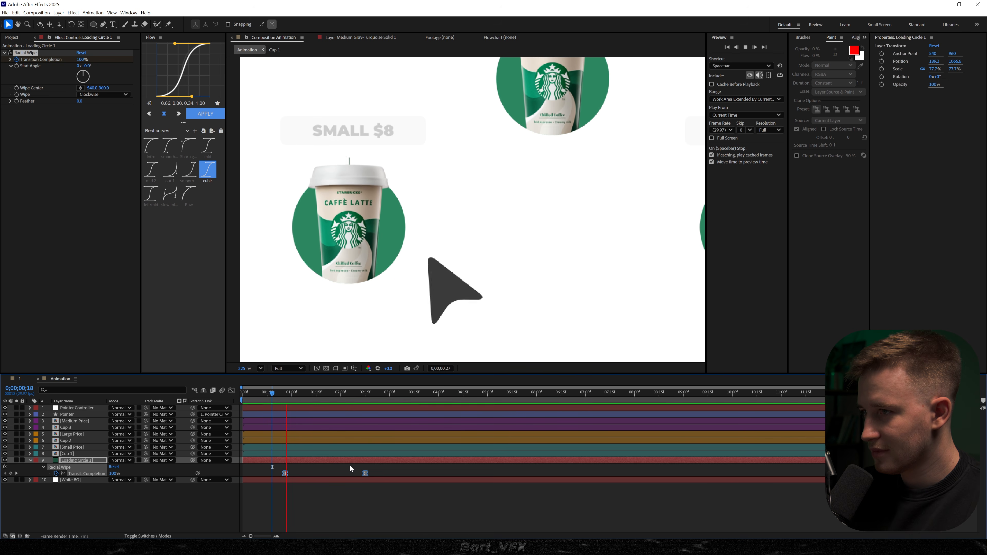
key(space)
drag(285, 474, 295, 473)
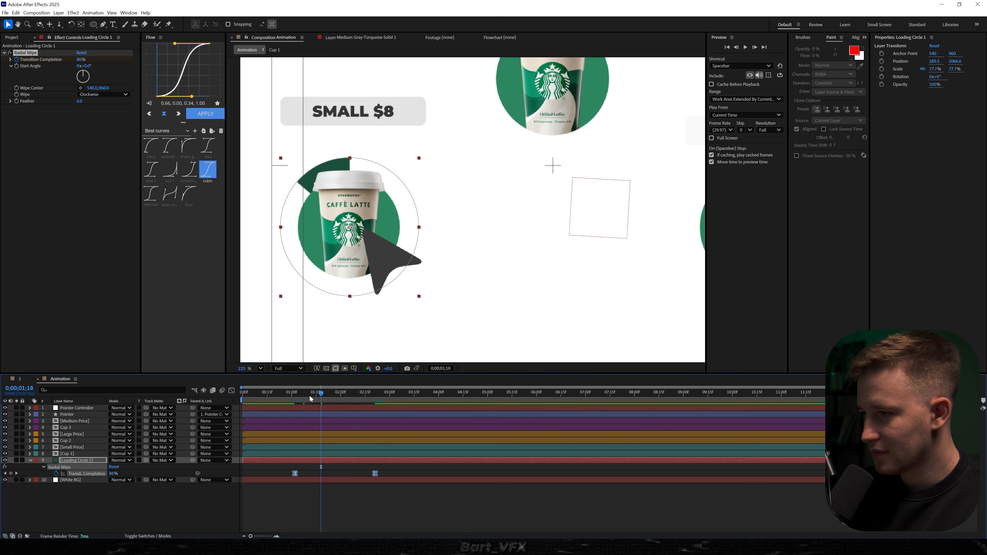
key(space)
click(307, 473)
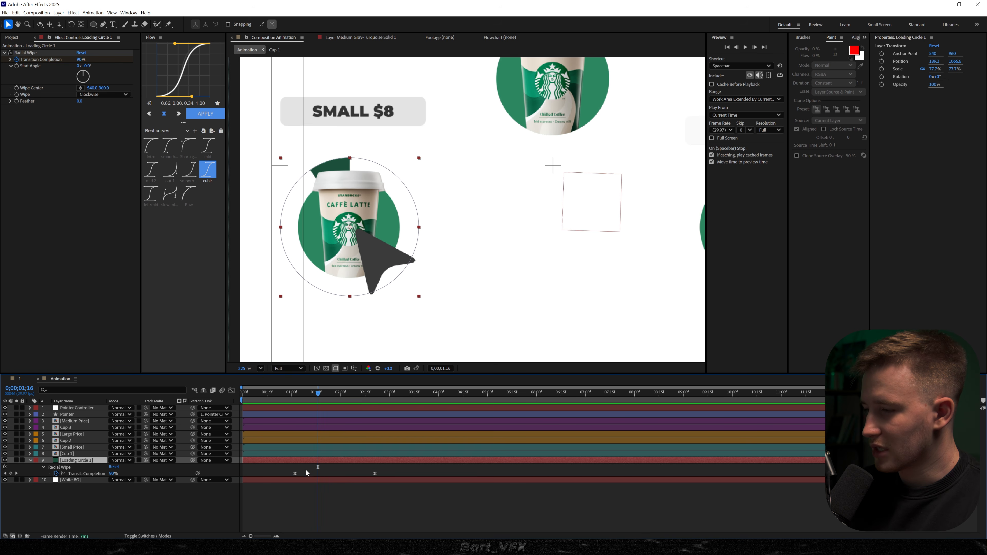
Step: Fade out Loading Circle 1 with eased Opacity keyframes from 100% at 0;00;01;16 to 0% at 0;00;01;26
key(alt+shift+t)
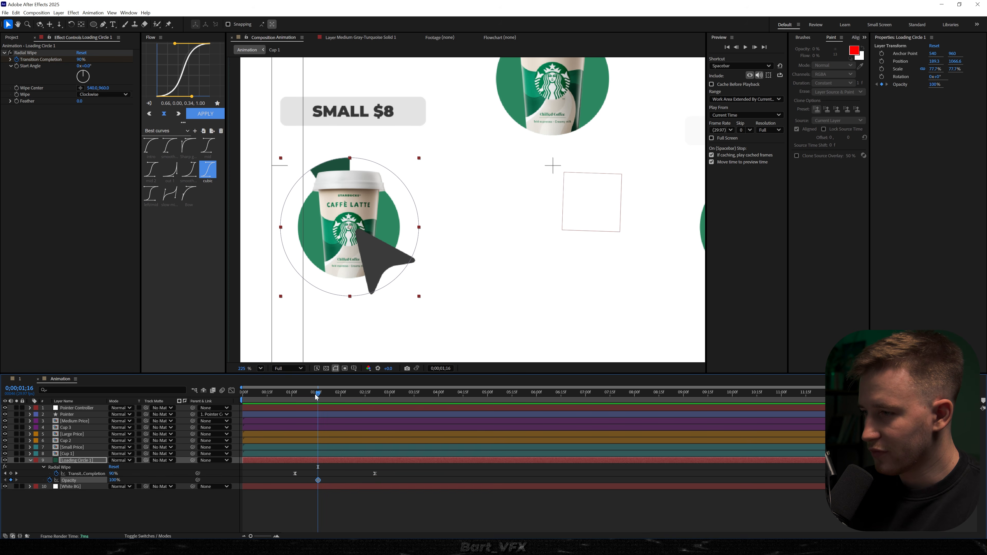
drag(318, 393, 336, 394)
drag(113, 480, 71, 480)
drag(346, 478, 312, 495)
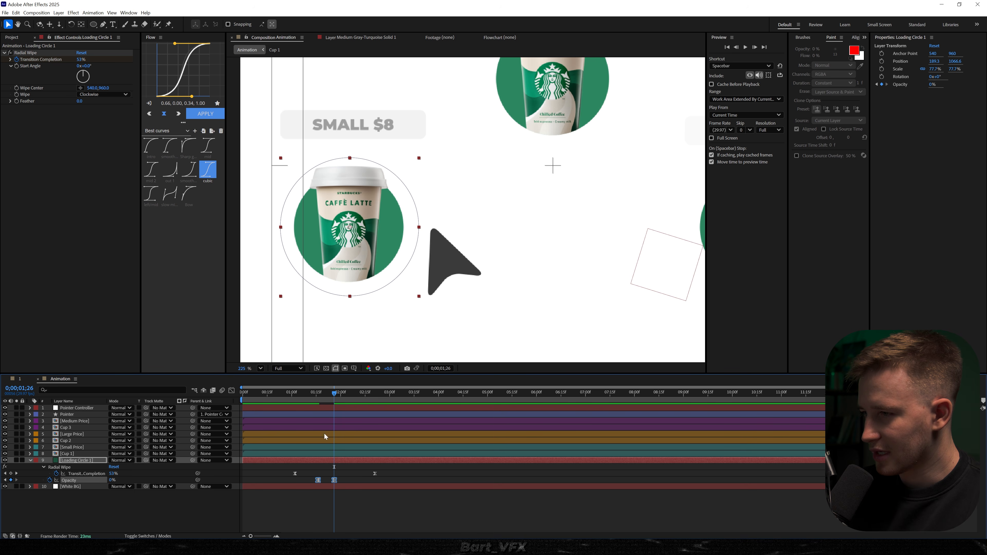
mouse_move(317, 394)
mouse_down()
mouse_move(302, 393)
mouse_move(313, 393)
mouse_up()
Step: Duplicate Loading Circle 1, place the copy directly below Cup 2 in the layer stack and move it behind the large cup
drag(596, 250, 457, 238)
drag(504, 284, 595, 274)
scroll(595, 274, down, 5)
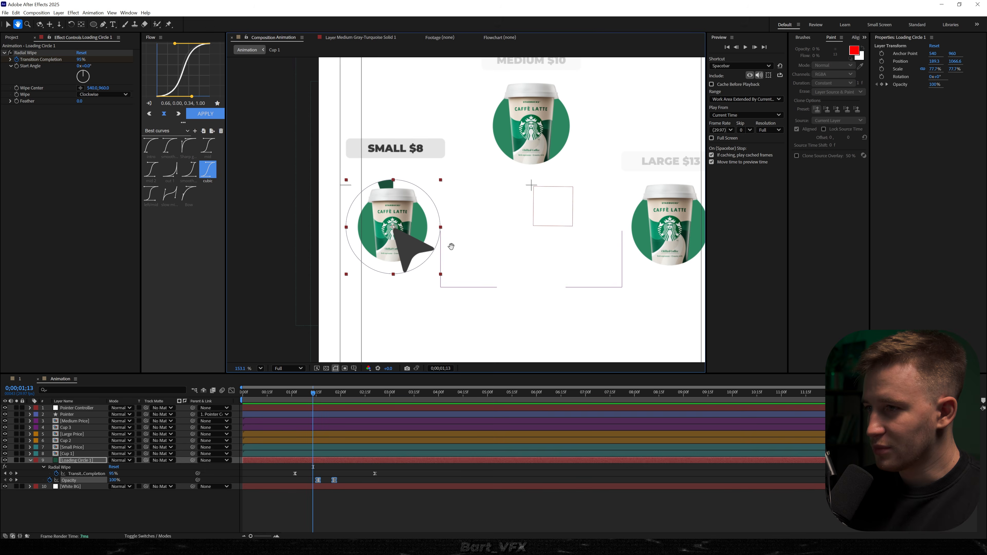
drag(422, 248, 367, 264)
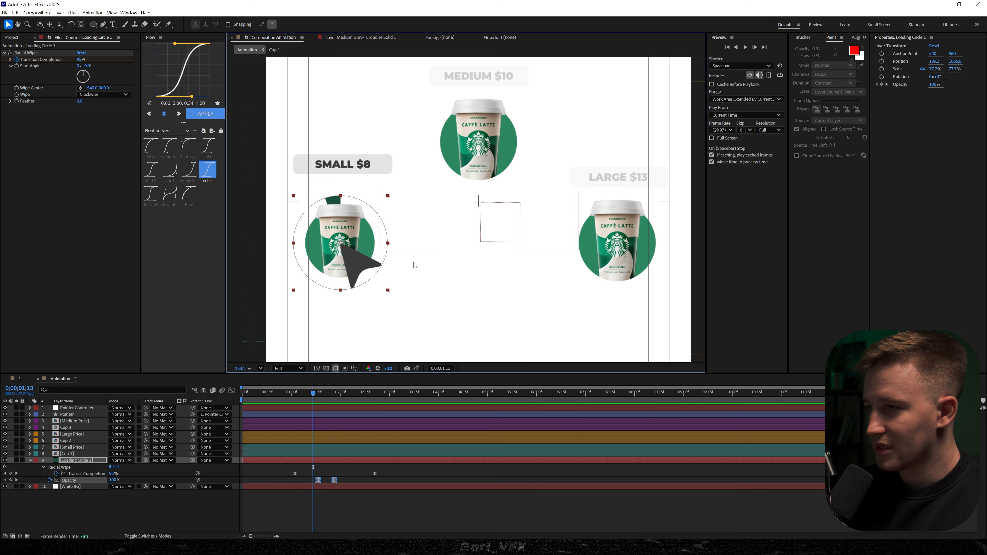
drag(467, 139, 415, 193)
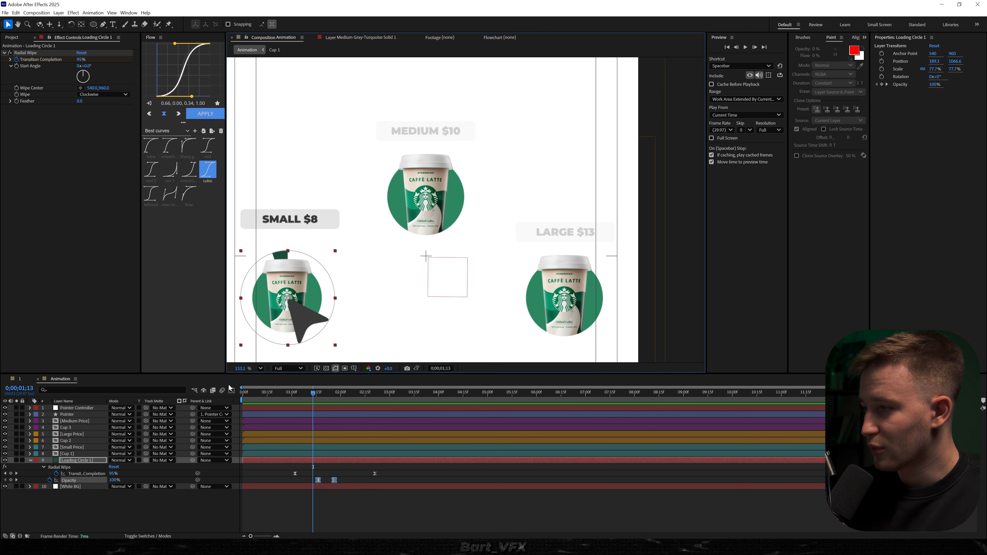
click(69, 462)
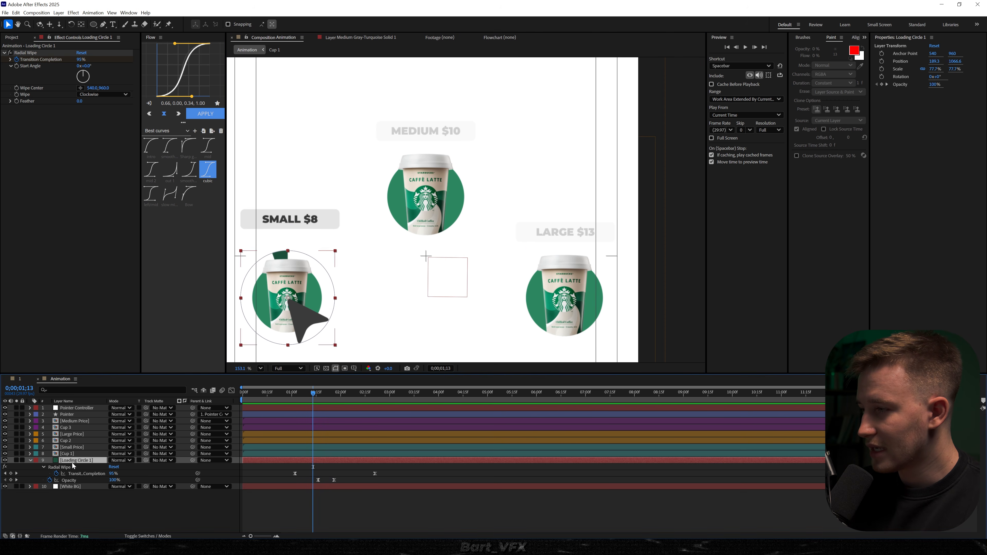
key(ctrl+d)
drag(74, 460, 87, 448)
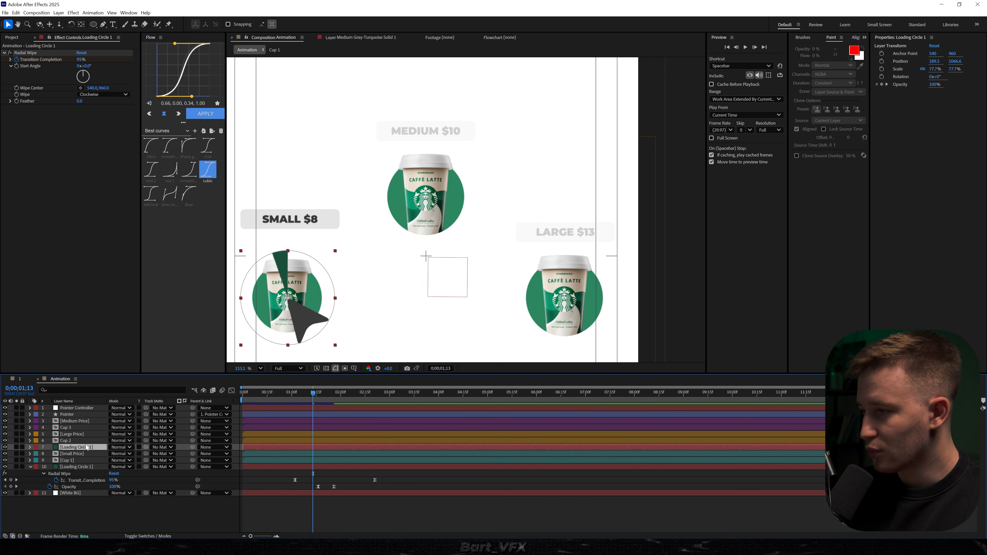
drag(281, 313, 557, 313)
Step: Shift the copied circle's wipe and opacity keyframes together so its wipe starts at about 0;00;02;05, previewing the timing
key(u)
drag(419, 453, 344, 464)
key(space)
click(343, 395)
mouse_move(343, 395)
mouse_down()
mouse_move(365, 394)
mouse_move(343, 403)
mouse_up()
key(space)
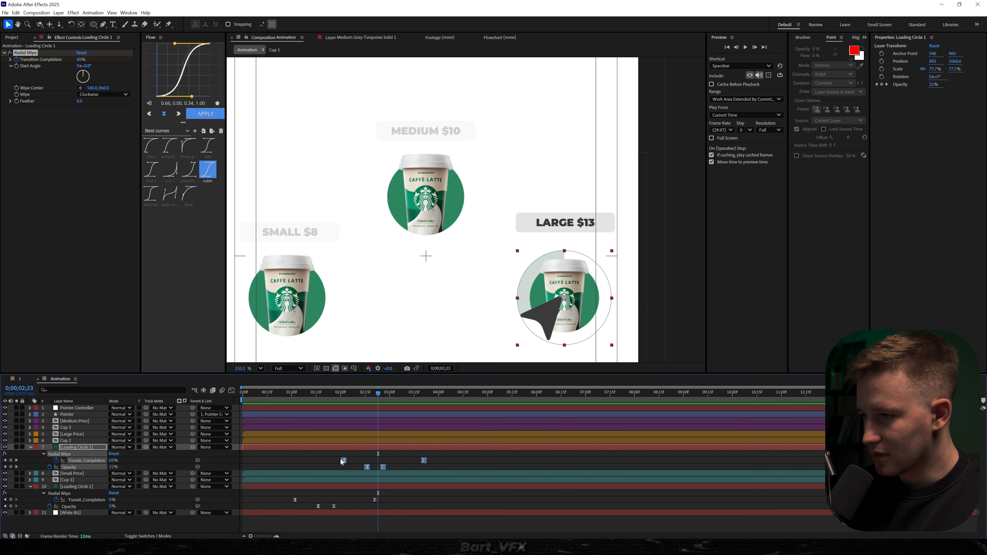
drag(342, 461, 348, 462)
drag(369, 401, 335, 403)
key(space)
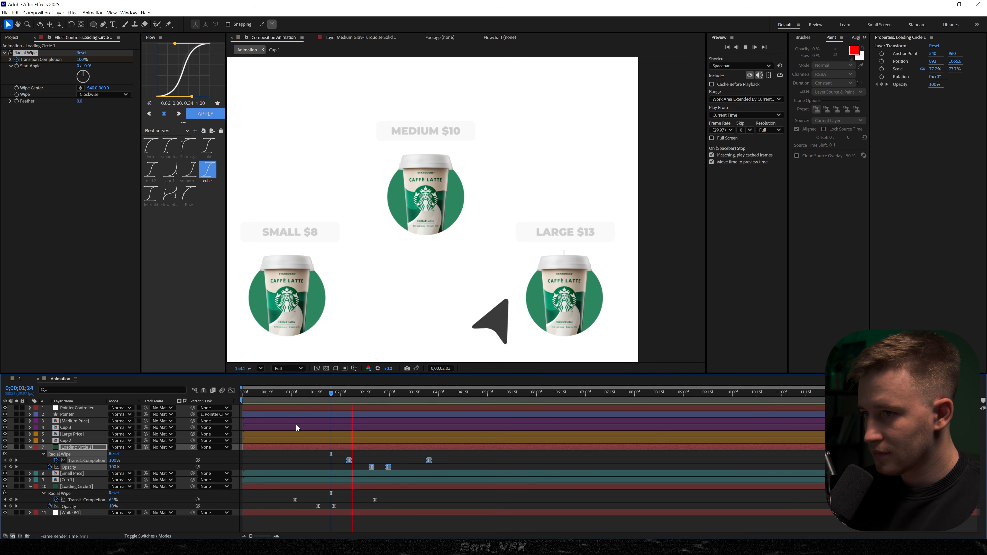
key(space)
Step: Delay the large cup circle's Opacity keyframes so its fade starts at about 0;00;02;28, and preview the result
click(348, 394)
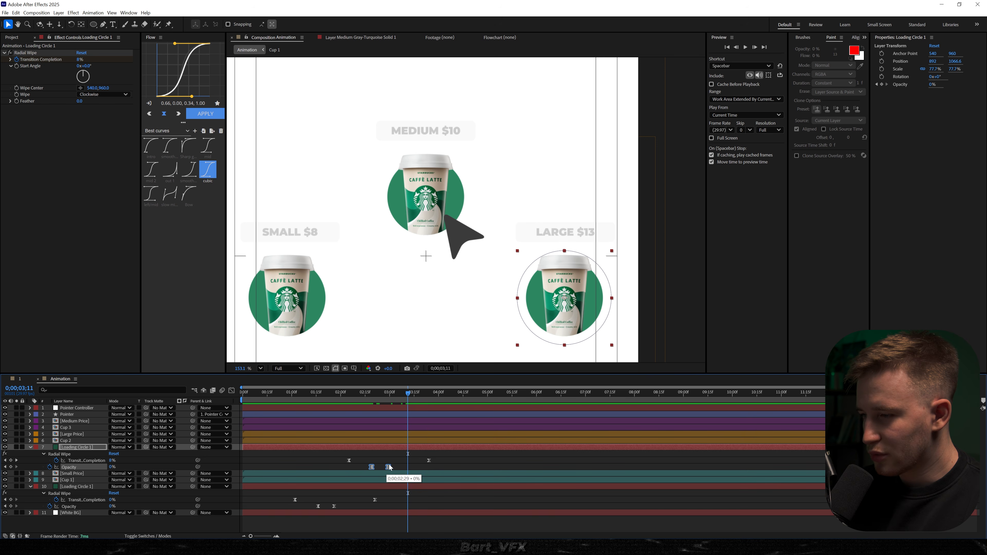
drag(369, 391, 379, 397)
drag(389, 467, 403, 468)
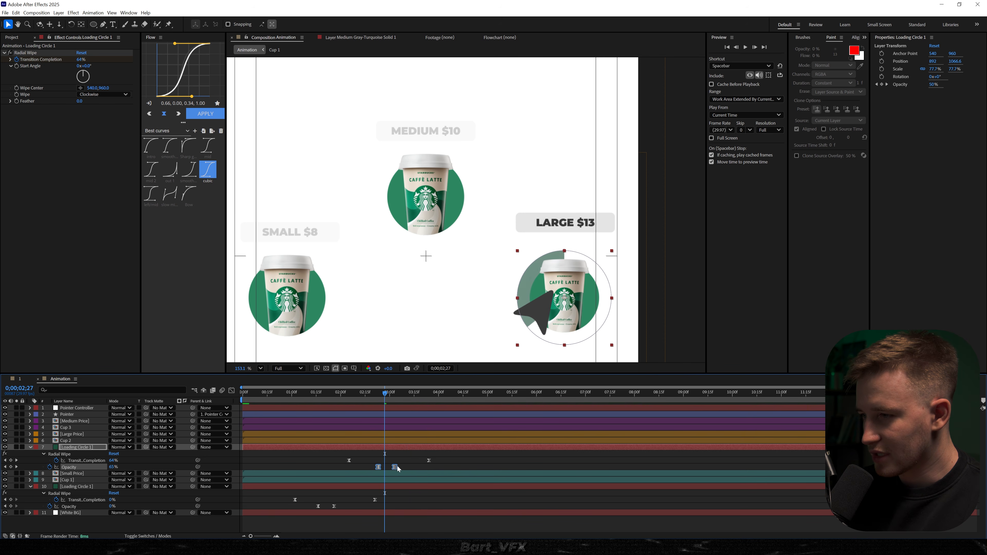
key(space)
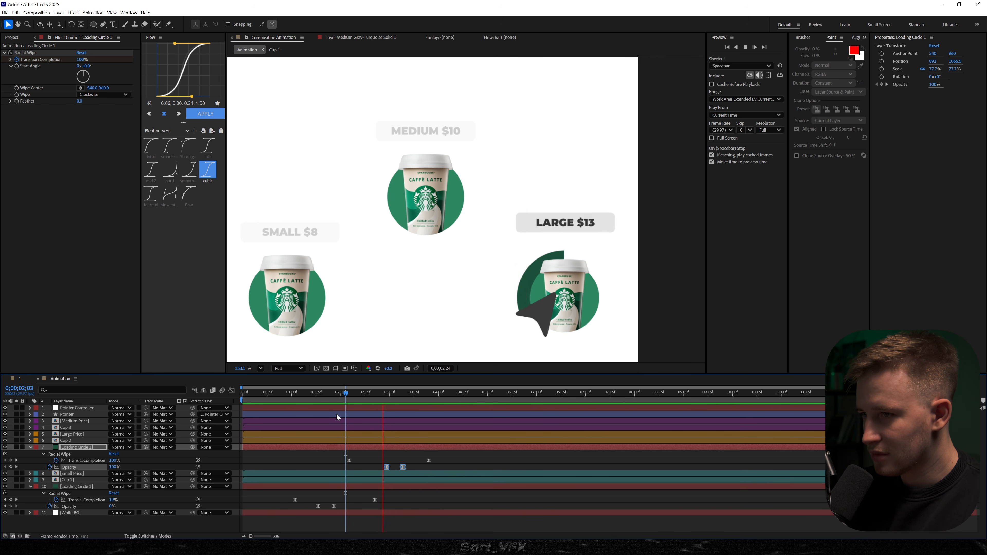
key(space)
click(369, 396)
key(space)
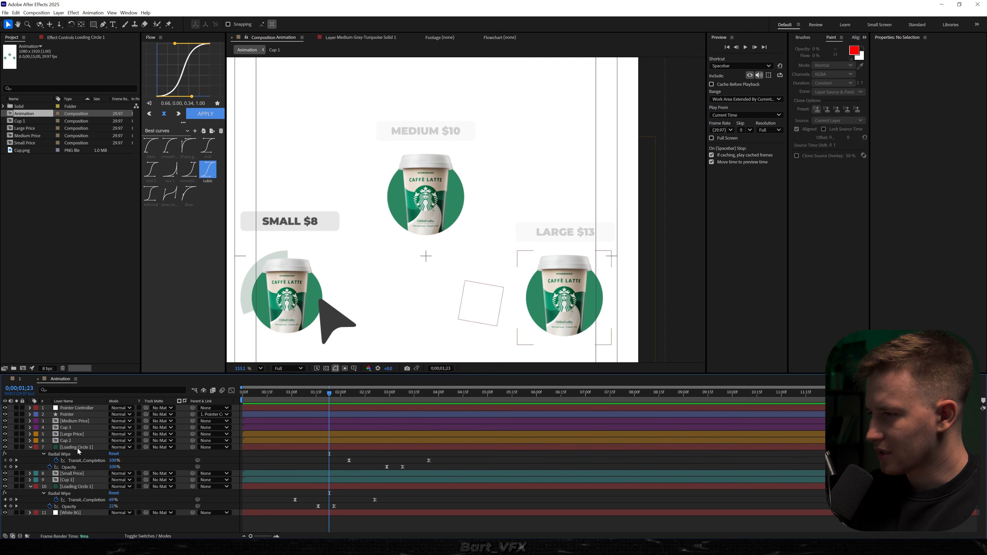
Step: Rename the large cup's circle layer as Loading Circle 2
click(91, 448)
key(Return)
key(BackSpace)
text(2)
key(Return)
Step: Duplicate Loading Circle 2, place the copy directly below Cup 3 and move it behind the medium cup at about 541.9, 815.8
key(ctrl+d)
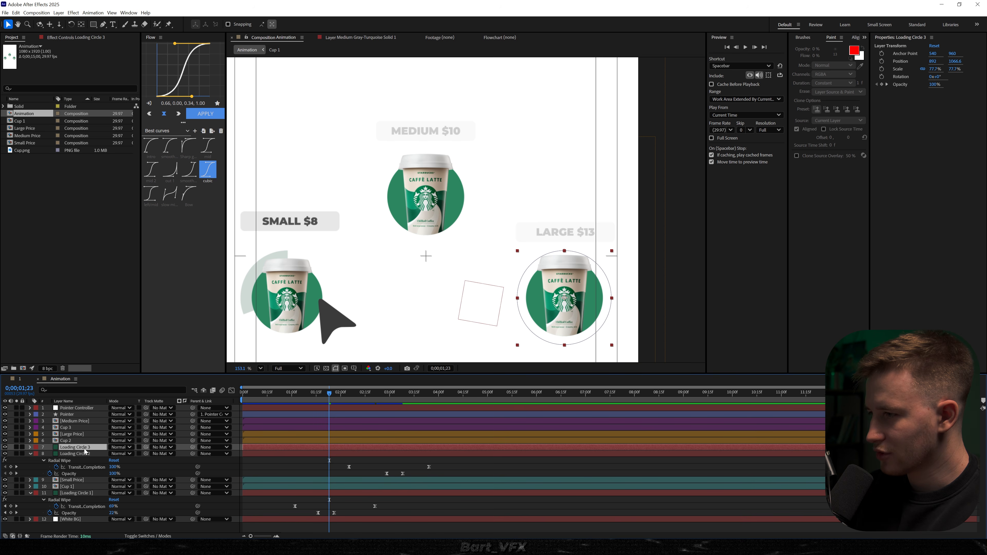
drag(79, 448, 83, 432)
key(u)
drag(329, 394, 314, 408)
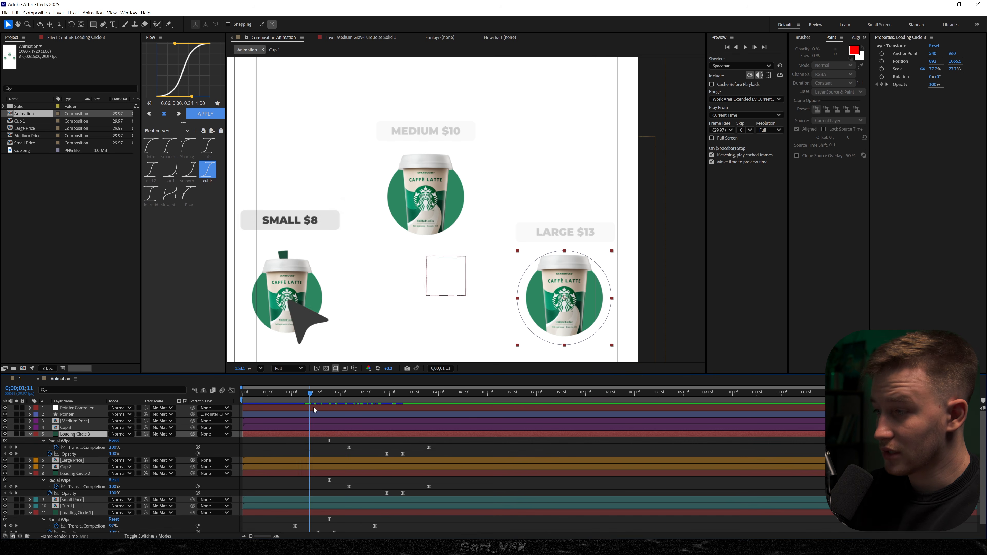
key(space)
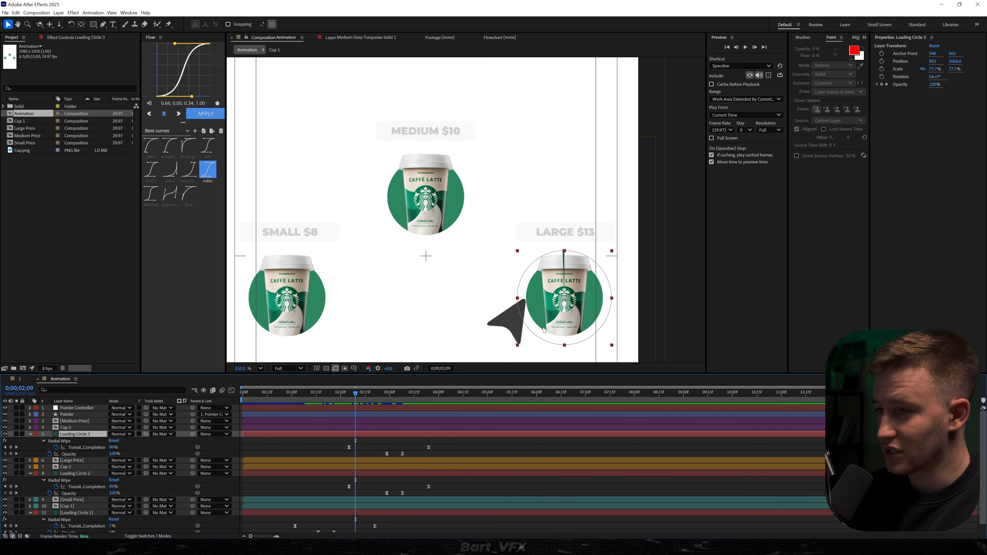
drag(555, 323, 420, 222)
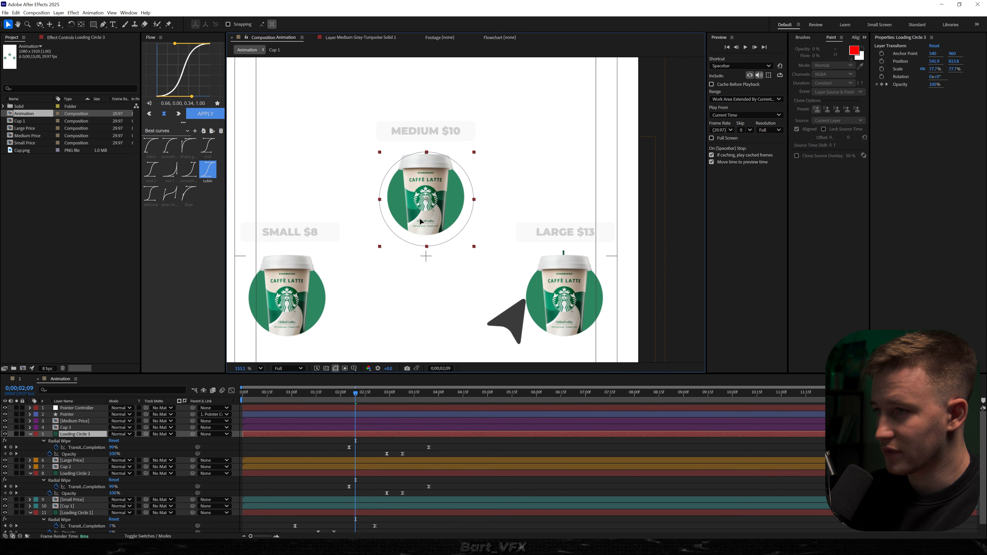
Step: Delay Loading Circle 3's wipe and opacity keyframes so the wipe starts at about 0;00;03;19, and position the circle at about 540.3, 809.1
mouse_move(436, 444)
mouse_down()
mouse_move(343, 458)
mouse_move(421, 448)
mouse_up()
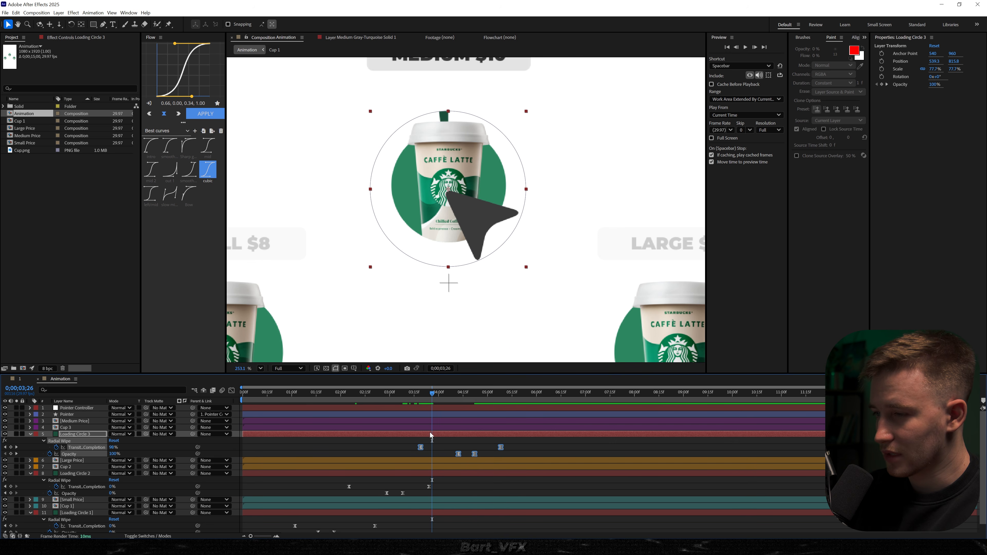
drag(432, 394, 462, 393)
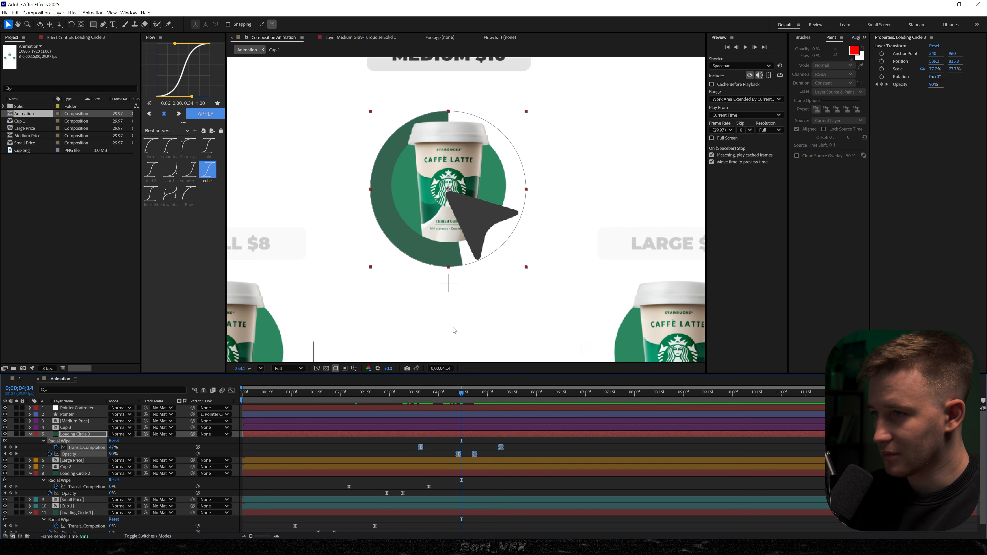
drag(433, 215, 447, 211)
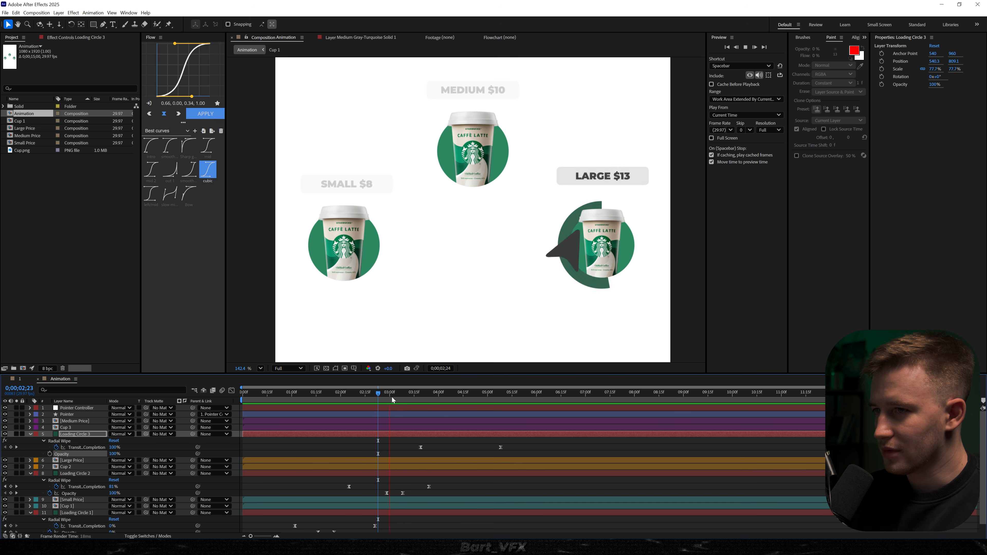
Step: Move Loading Circle 3's wipe keyframes earlier so the wipe starts at about 0;00;03;12, and preview the animation
drag(385, 400, 419, 399)
drag(522, 443, 417, 449)
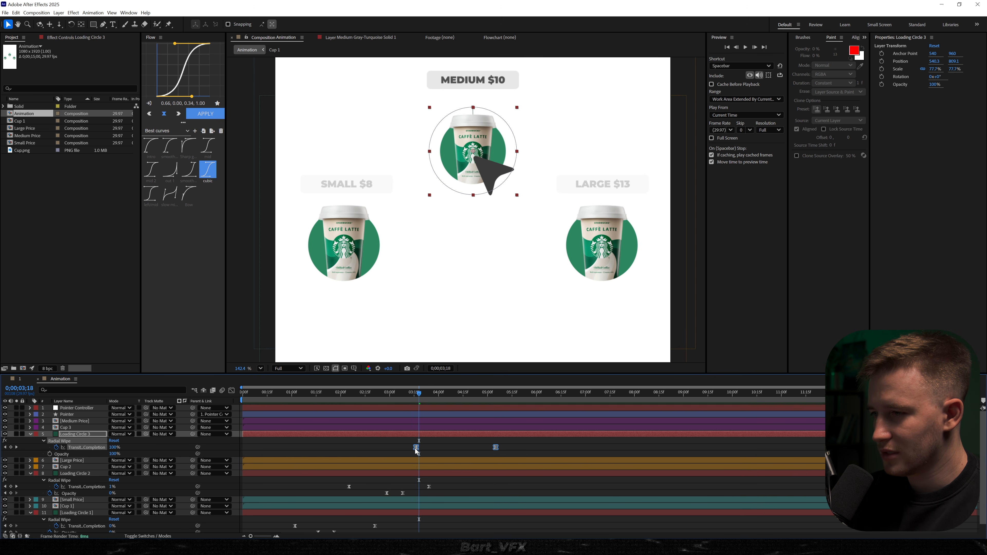
drag(417, 449, 409, 449)
key(space)
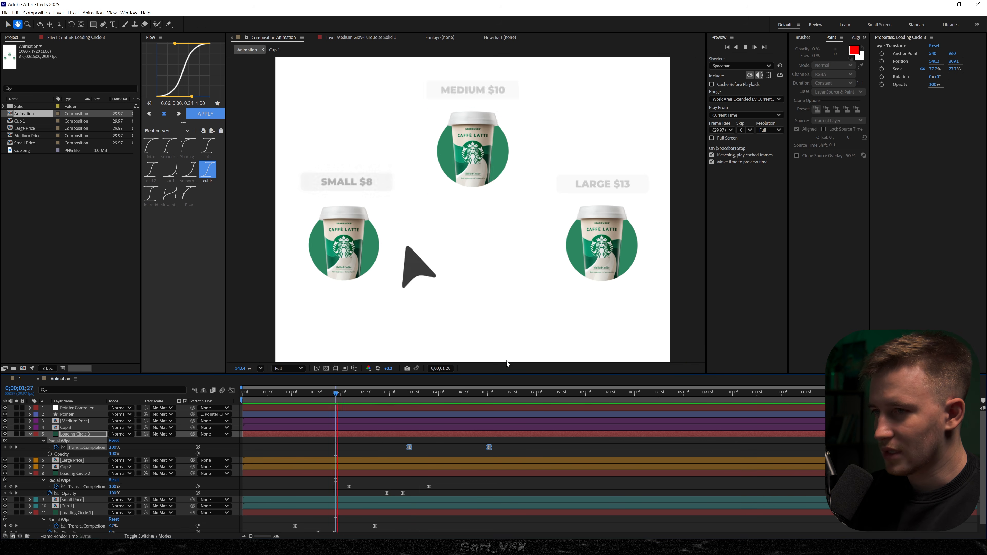
key(space)
Step: Adjust the timing of Loading Circle 2's wipe and opacity keyframes, and preview the circles up to about 0;00;04;16
drag(449, 481, 356, 487)
drag(422, 493, 388, 494)
key(space)
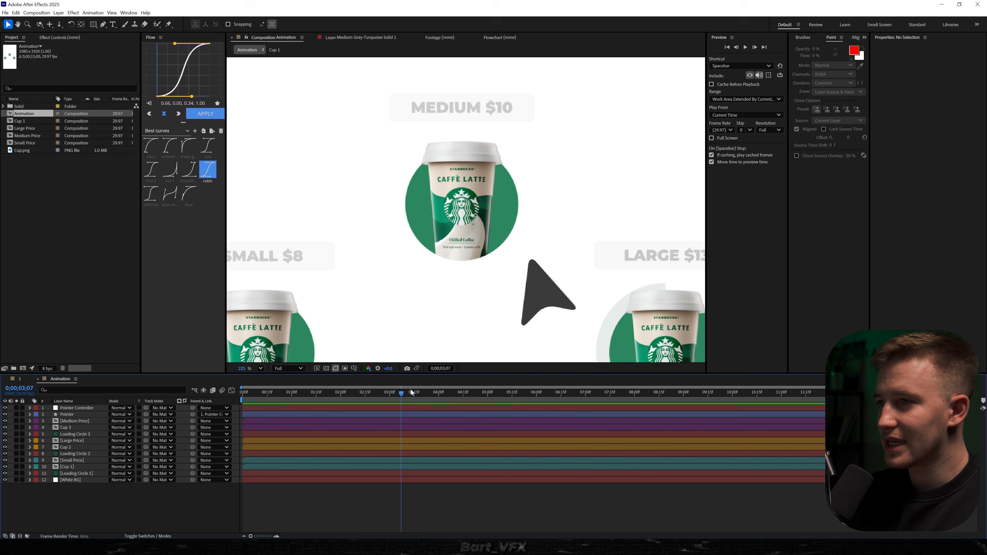
key(space)
drag(417, 396, 464, 392)
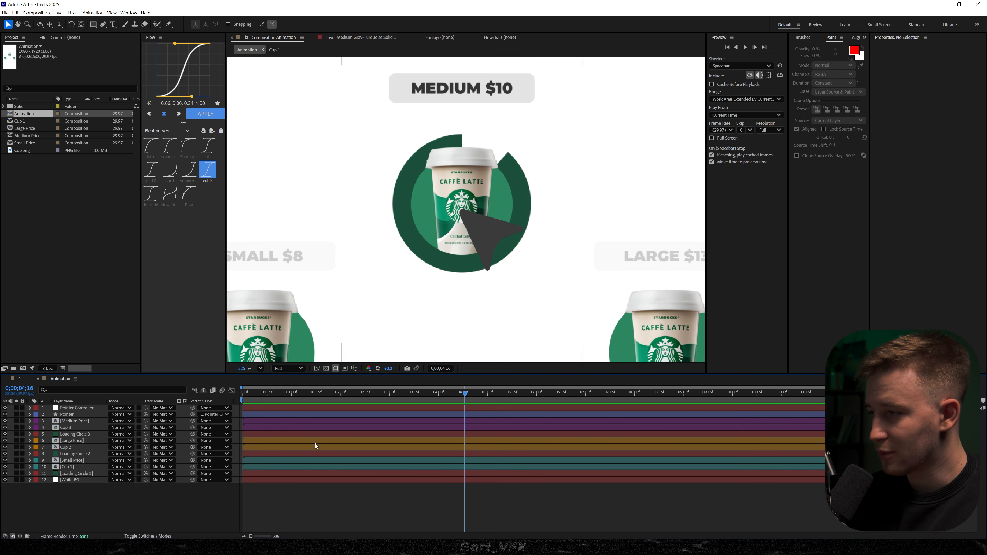
Step: Open Cup 3's nested composition and add a Position keyframe to Cup.png at 0;00;04;16
double_click(88, 428)
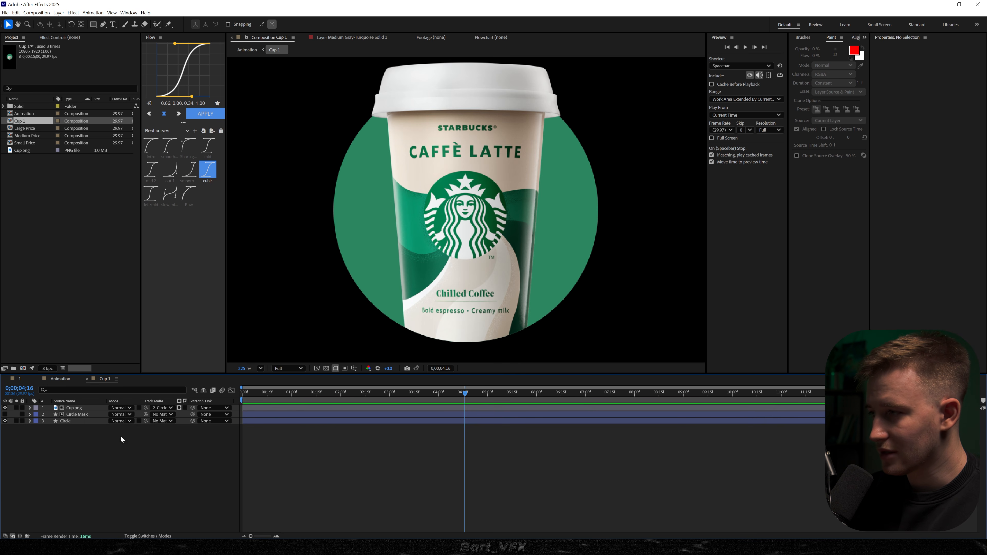
click(88, 408)
key(alt+shift+p)
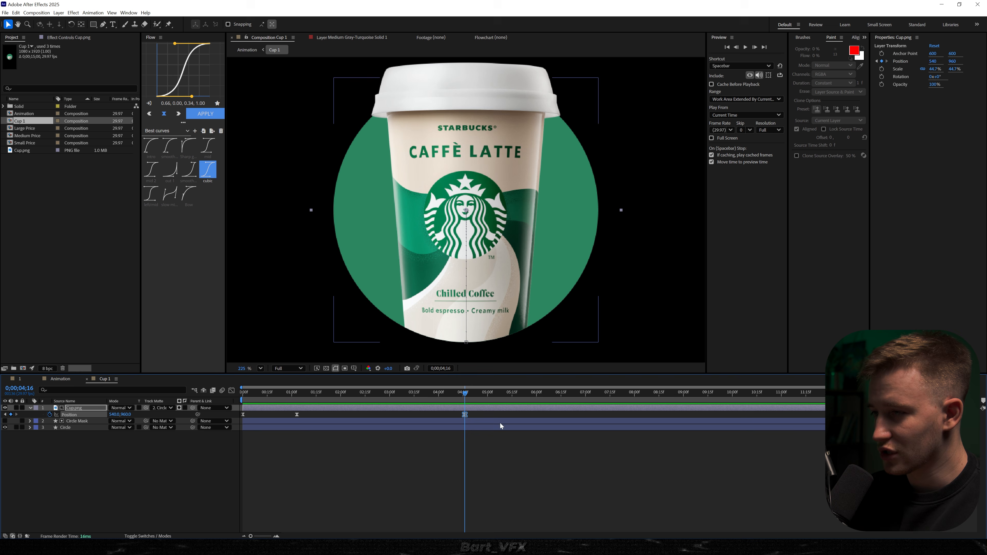
Step: At 0;00;05;08, lower Cup.png to about 540, 1284.7 and ease the exit movement with the cubic curve
drag(488, 397, 500, 397)
scroll(477, 186, down, 5)
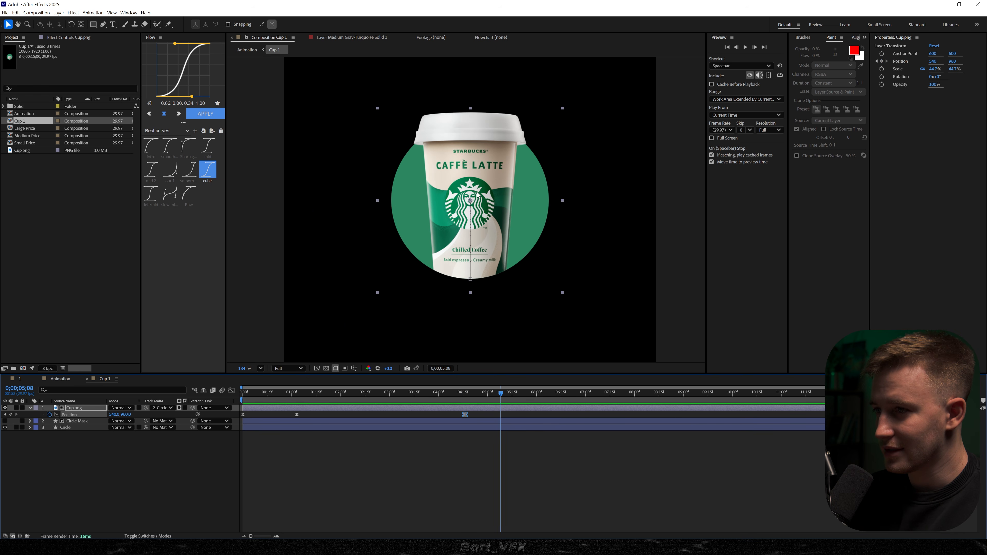
drag(493, 191, 496, 289)
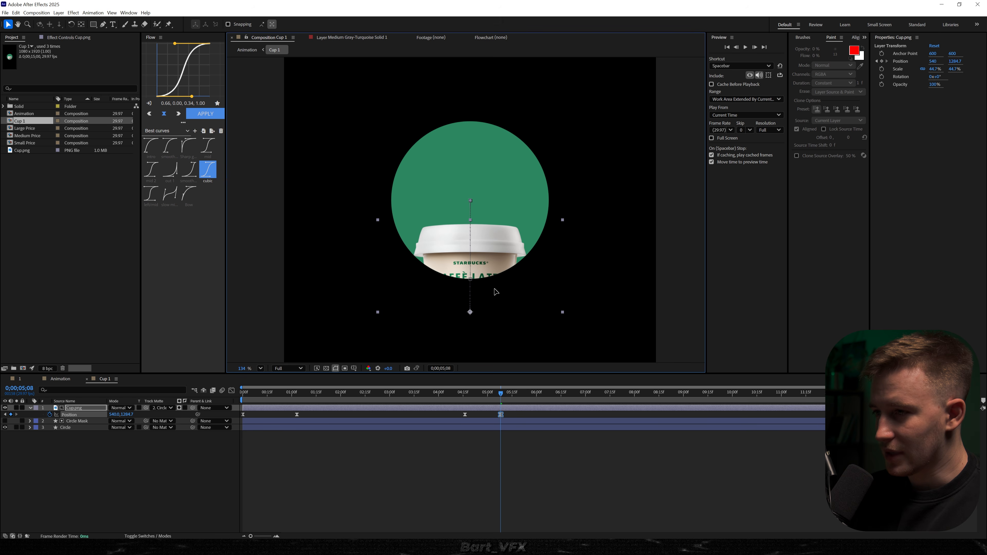
drag(512, 415, 447, 432)
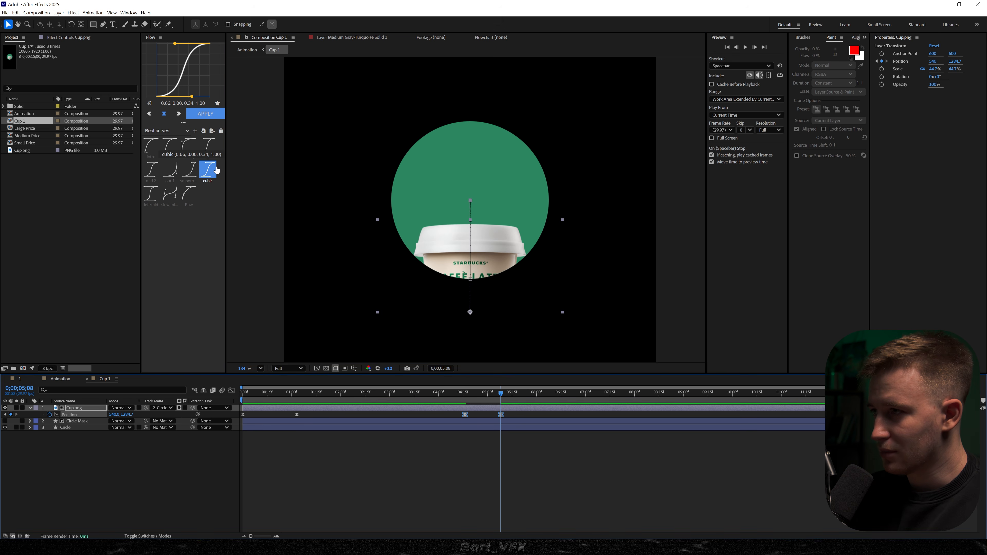
Step: Preview the cup's exit movement inside Cup 1 and against the medium loading circle in the Animation composition
click(455, 396)
key(space)
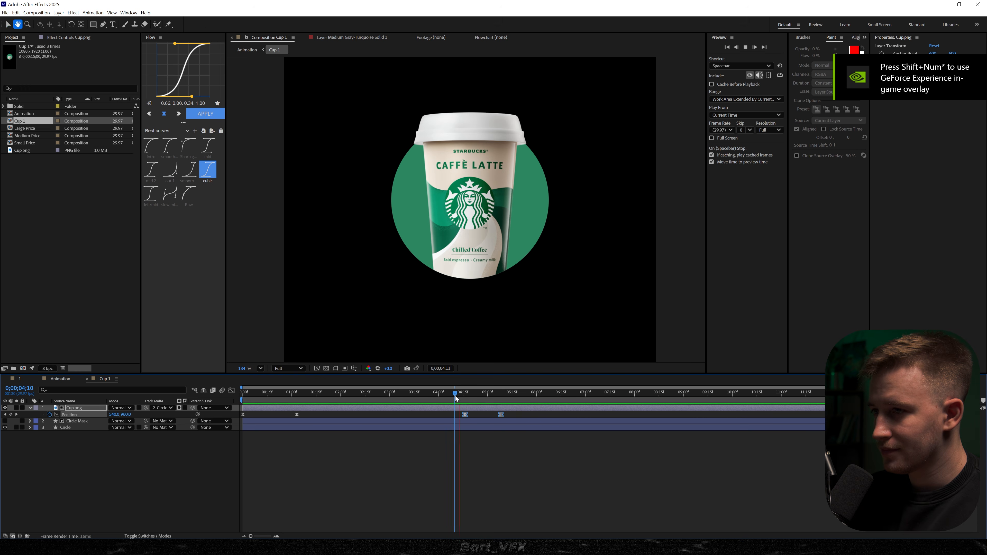
key(space)
click(479, 469)
key(Tab)
click(405, 472)
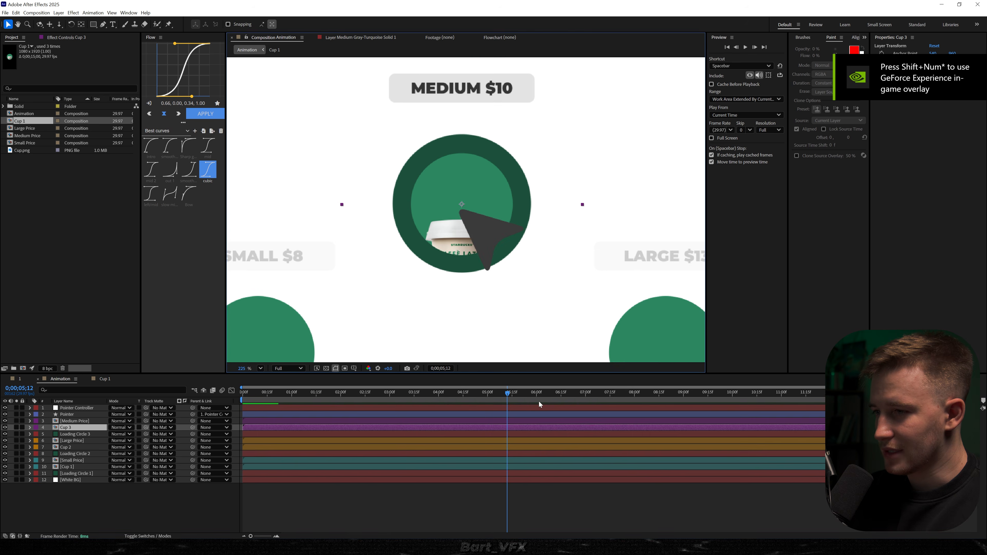
click(406, 392)
key(space)
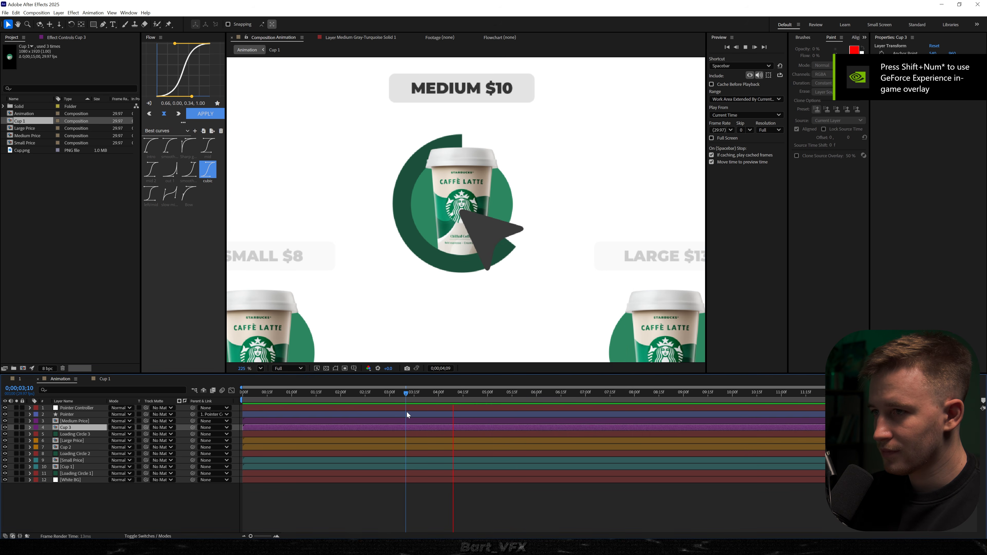
key(space)
Step: In the cup's nested composition, delay Cup.png's two exit Position keyframes so the drop starts at about 0;00;04;22
double_click(490, 428)
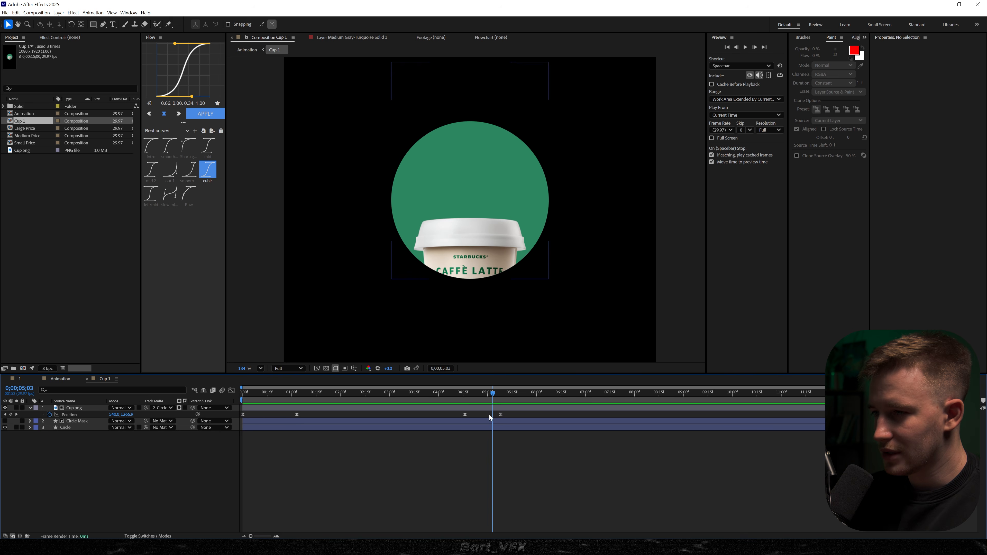
click(509, 410)
key(p)
drag(465, 415, 476, 415)
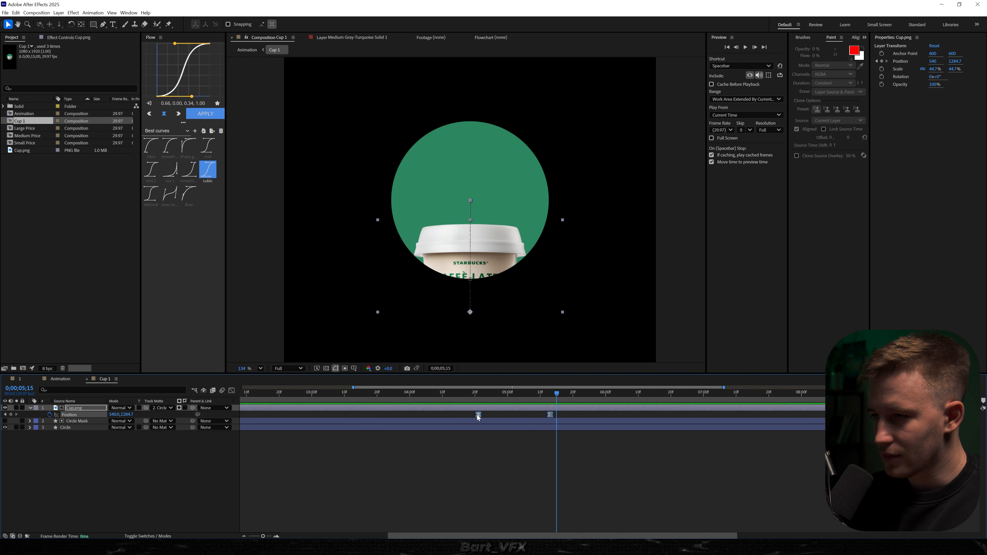
Step: Return to the Animation composition and preview the retimed cup exit with the whole frame in view
key(Tab)
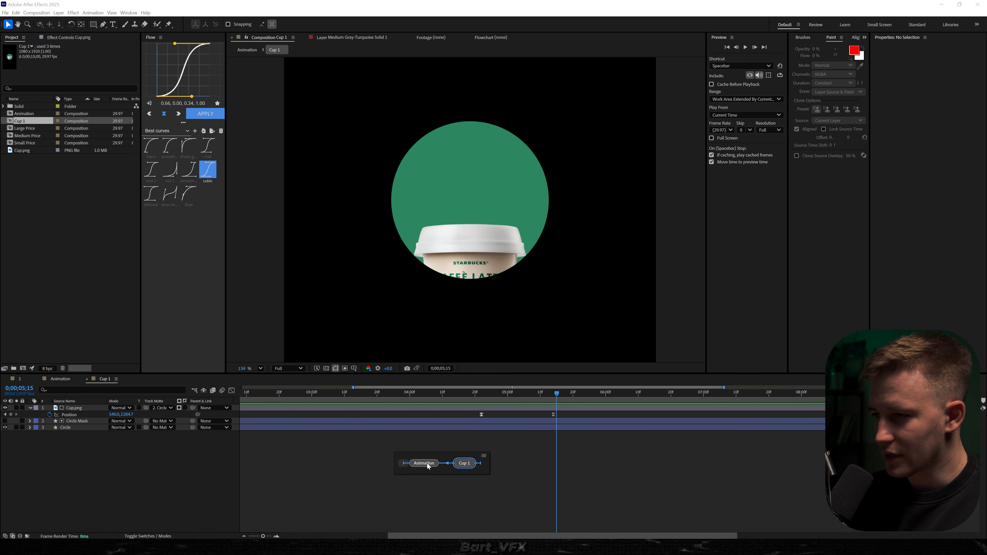
click(428, 464)
key(space)
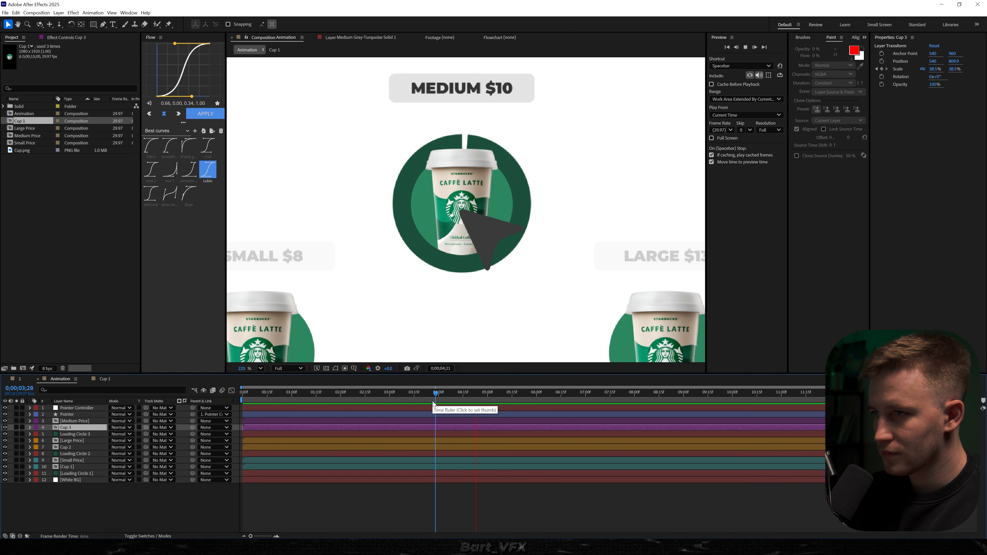
key(shift+slash)
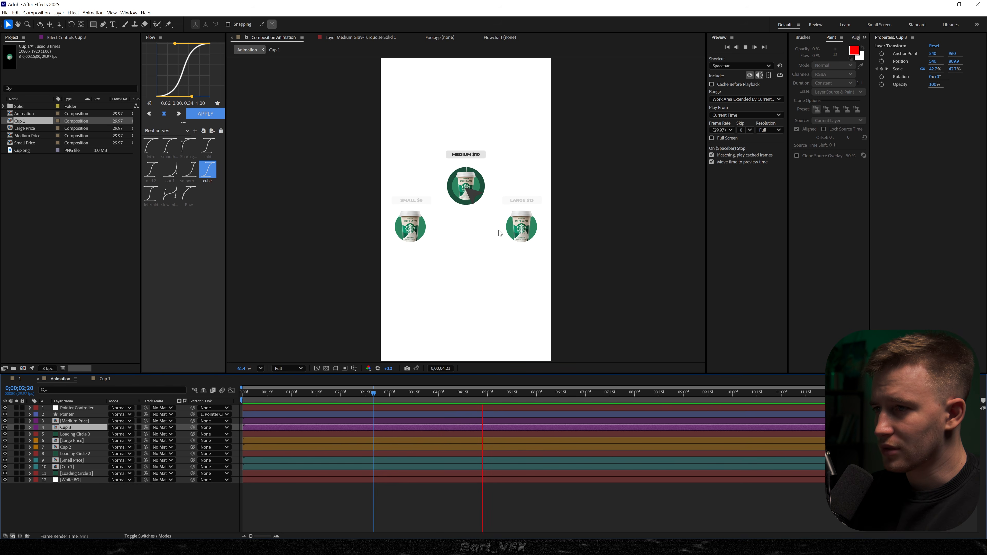
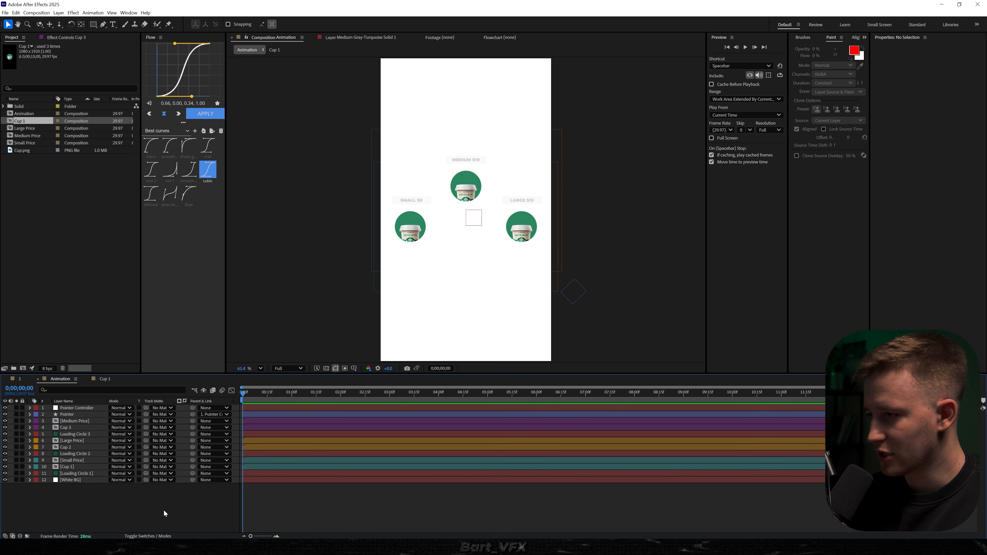
Step: Create a null object in the Animation composition and name it All Controler 1
right_click(82, 496)
mouse_move(122, 409)
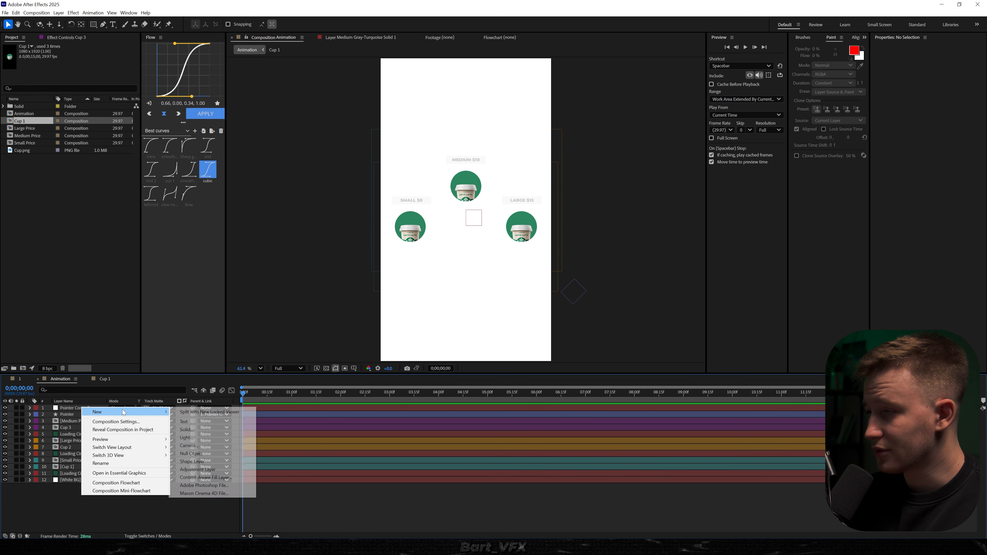
click(192, 453)
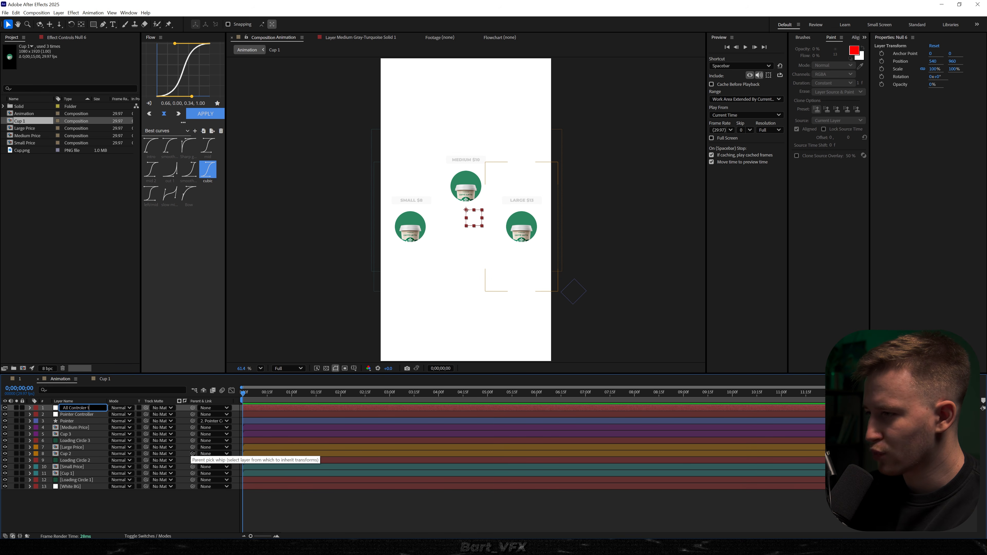
key(Return)
click(128, 506)
Step: Parent the pointer controller, prices, cups and loading circles to All Controler 1, leaving out Pointer and White BG
click(80, 415)
shift+click(80, 486)
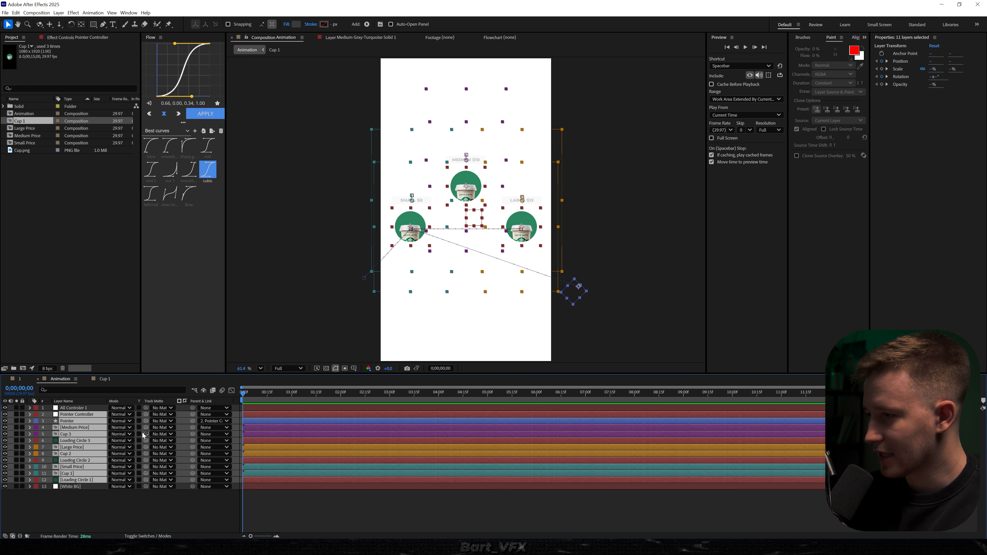
ctrl+click(69, 422)
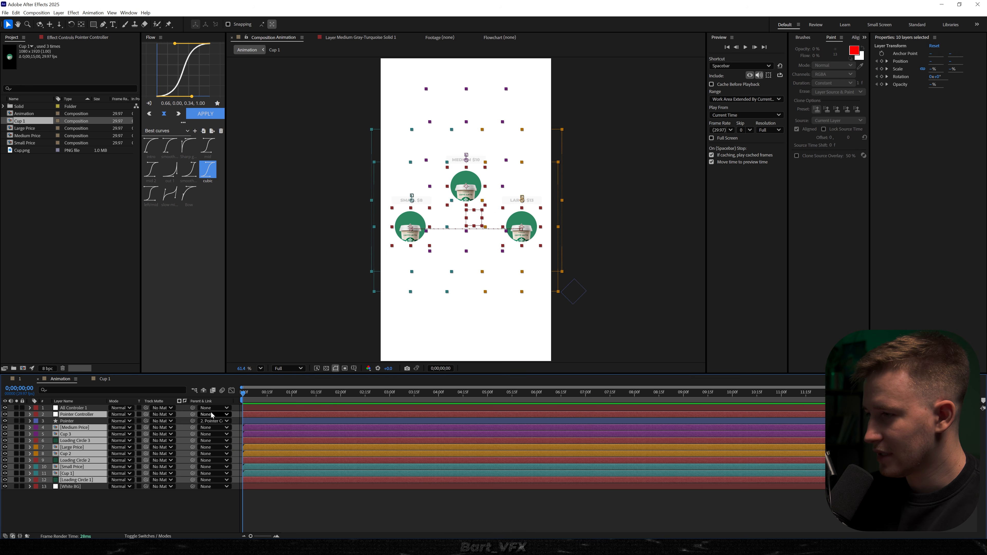
drag(104, 411, 93, 408)
Step: Animate All Controler 1's Position from 540, 960 at the start to 729, 960 at 0;00;01;13 with the cubic curve, and preview it
drag(248, 393, 294, 394)
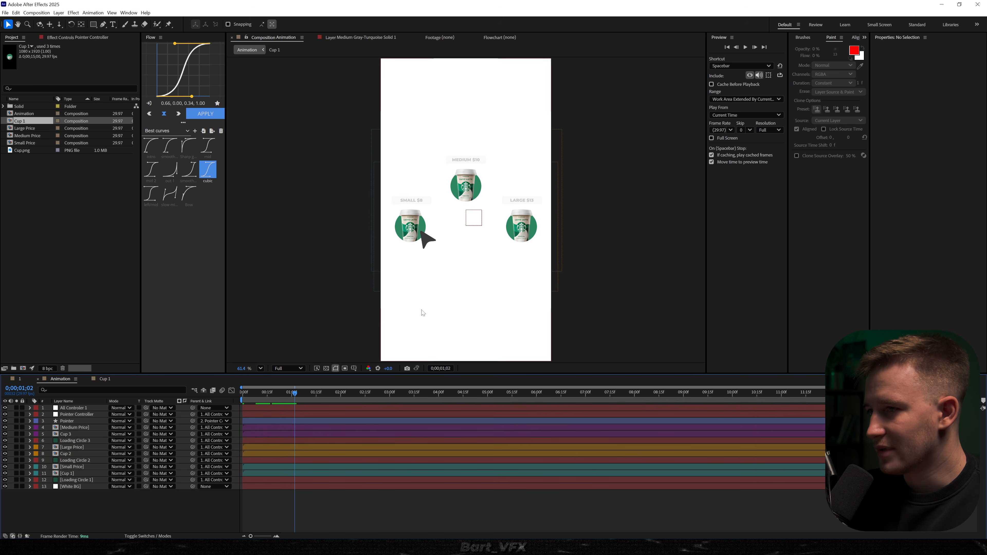
click(78, 408)
key(alt+shift+p)
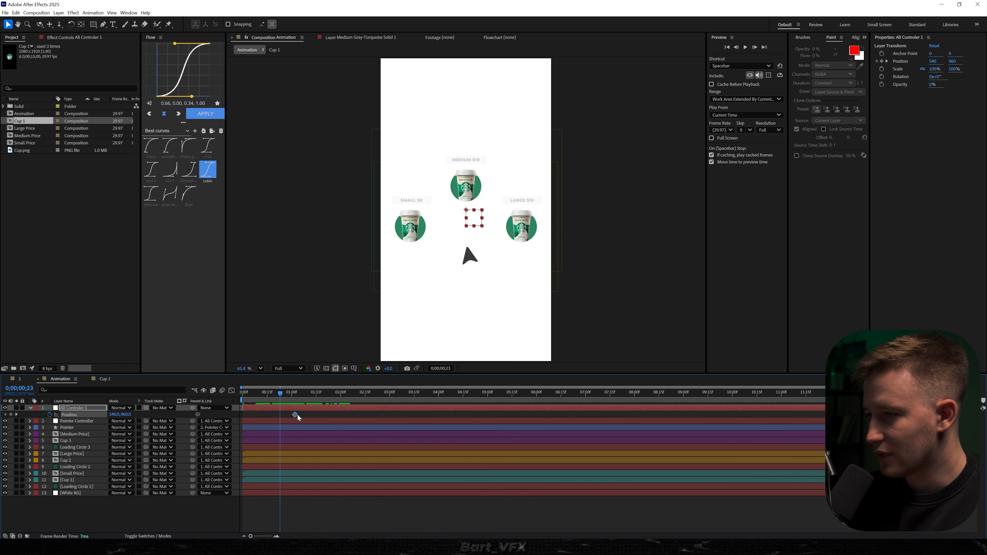
drag(280, 393, 313, 397)
drag(114, 414, 838, 411)
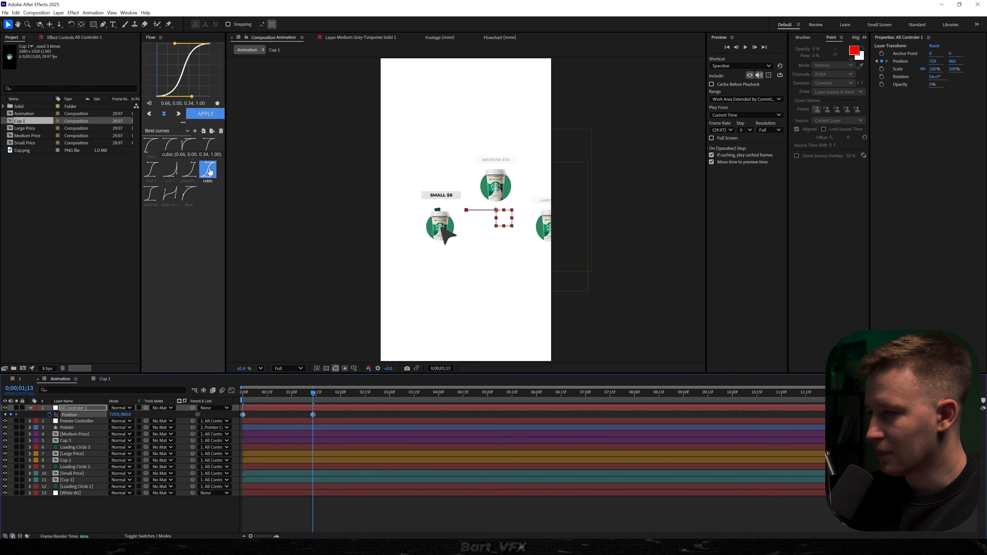
click(210, 172)
key(space)
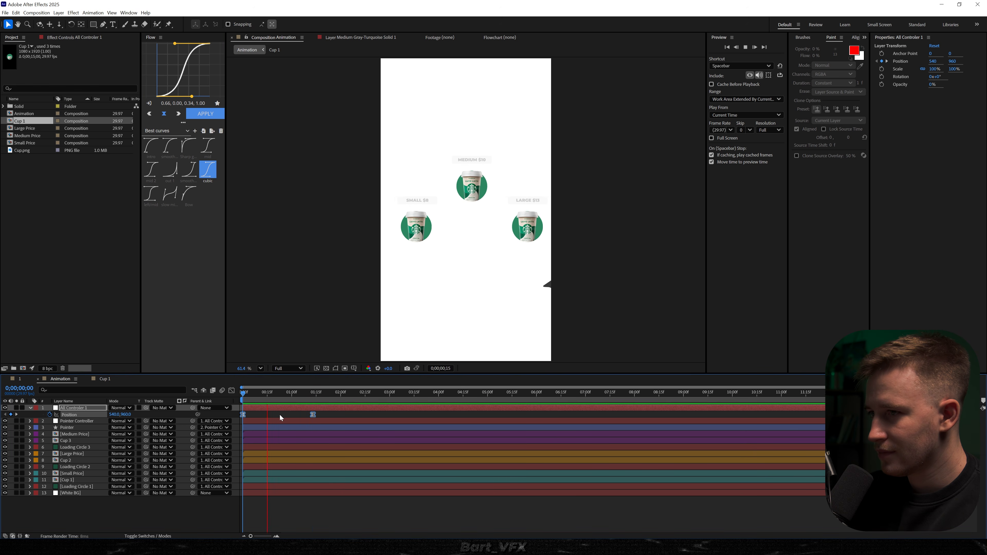
click(302, 405)
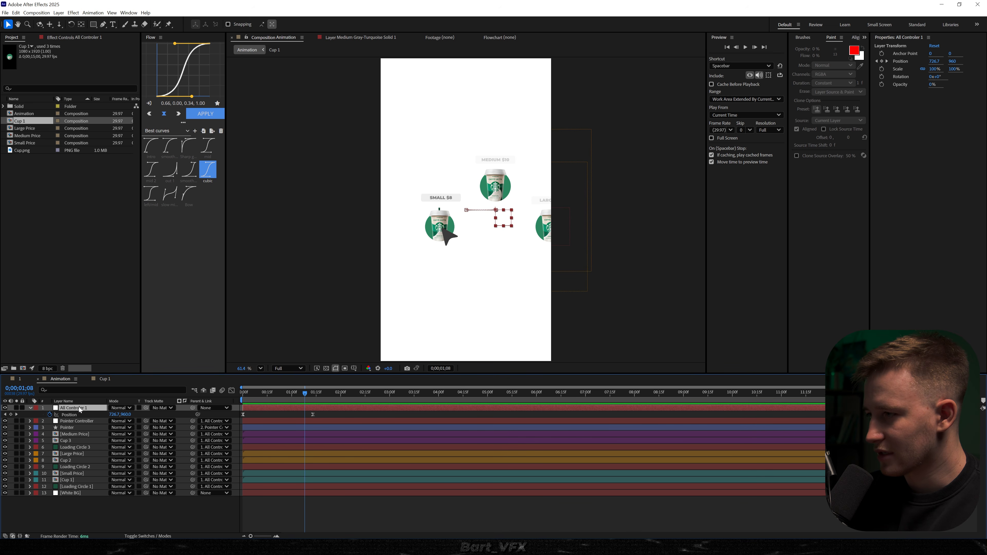
Step: Duplicate All Controler 1, clear the copy's Position keyframes, and parent All Controler 1 to All Controler 2
key(ctrl+d)
drag(322, 412, 303, 419)
key(Delete)
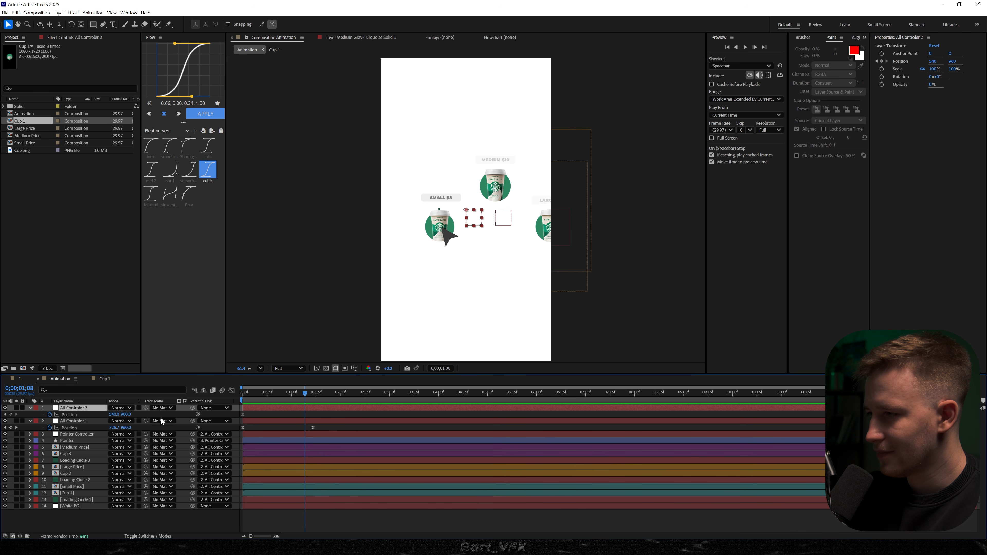
drag(193, 420, 94, 408)
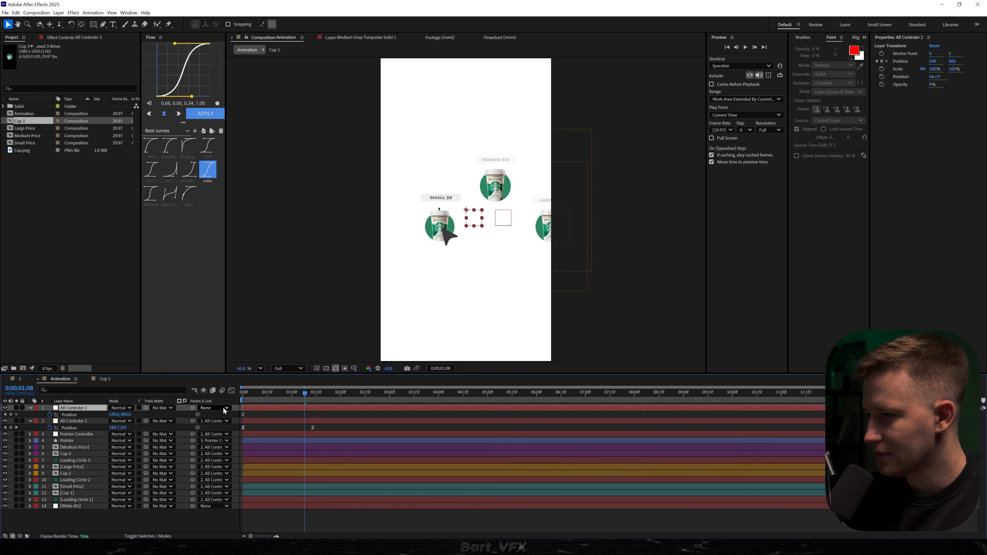
Step: Animate All Controler 2's Position from 540, 960 at about 0;00;01;01 to 69, 960 at 0;00;02;08 with the cubic curve, and preview it
drag(283, 414, 294, 412)
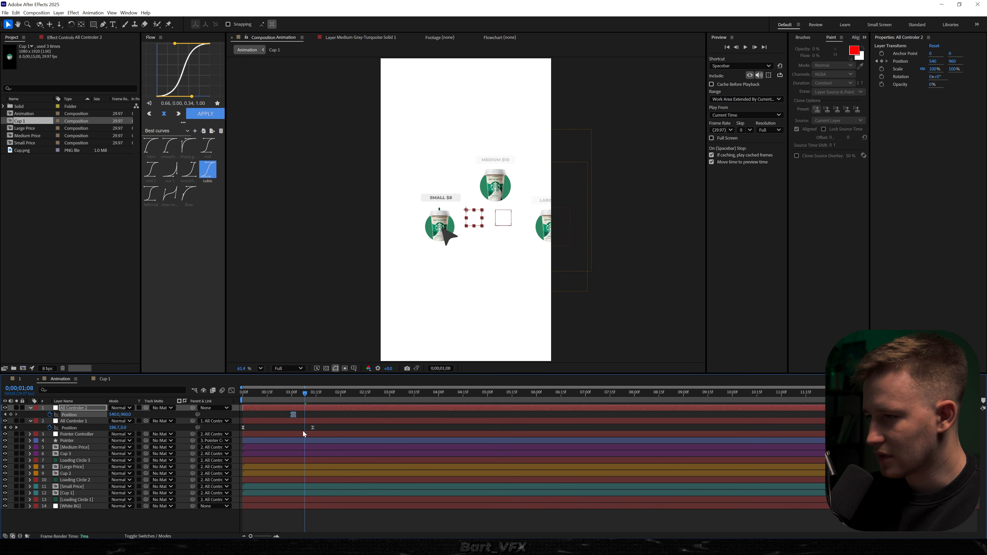
key(space)
drag(117, 415, 24, 414)
drag(245, 411, 375, 424)
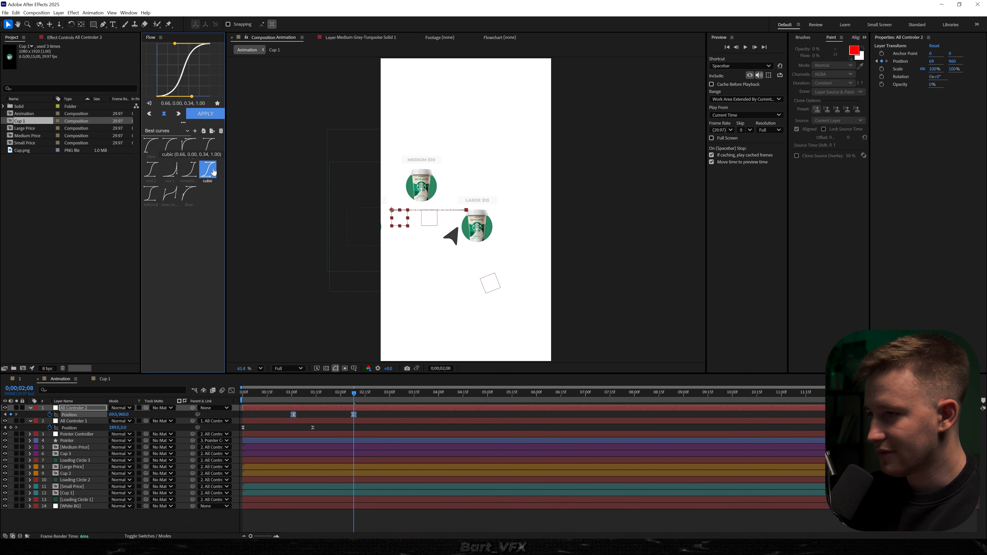
key(Home)
key(space)
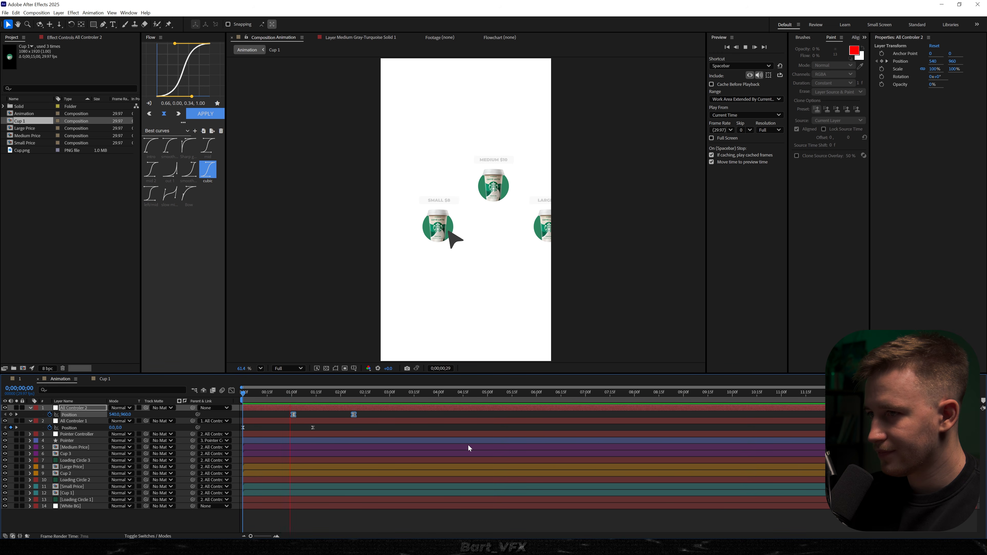
Step: Retime All Controler 2's Position keyframes to about 0;00;01;07 and 0;00;02;27, and preview the slower shift
drag(353, 414, 363, 414)
click(246, 395)
key(space)
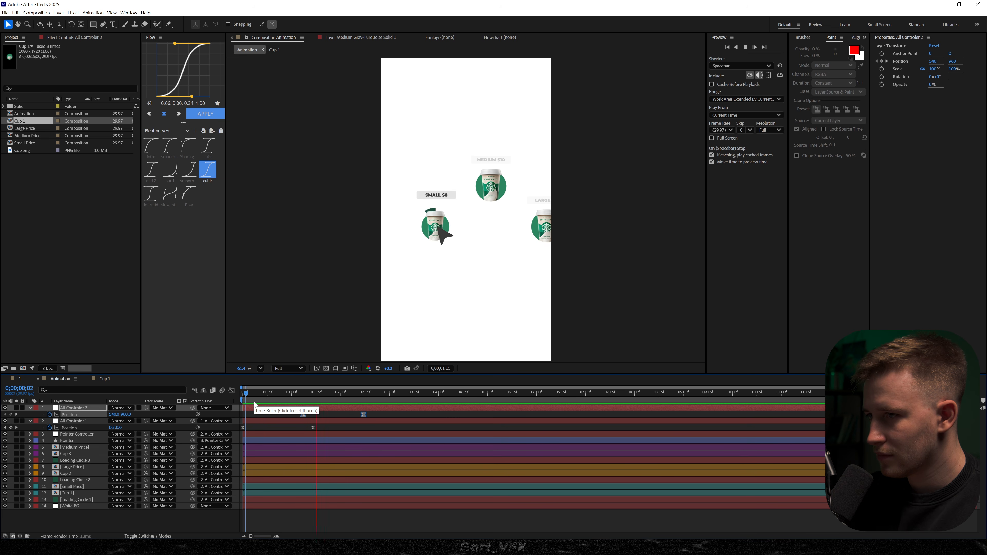
key(space)
drag(364, 414, 385, 415)
click(276, 395)
key(space)
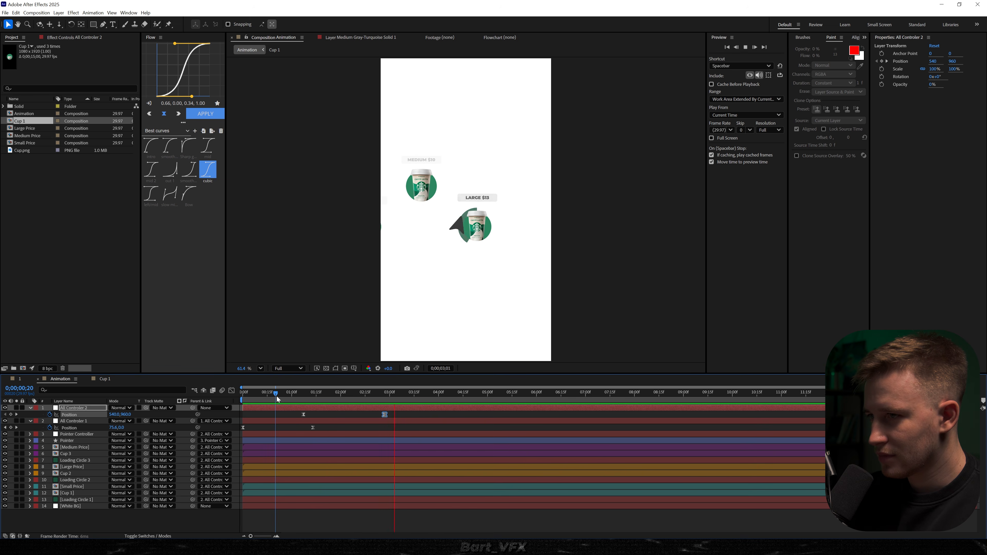
key(space)
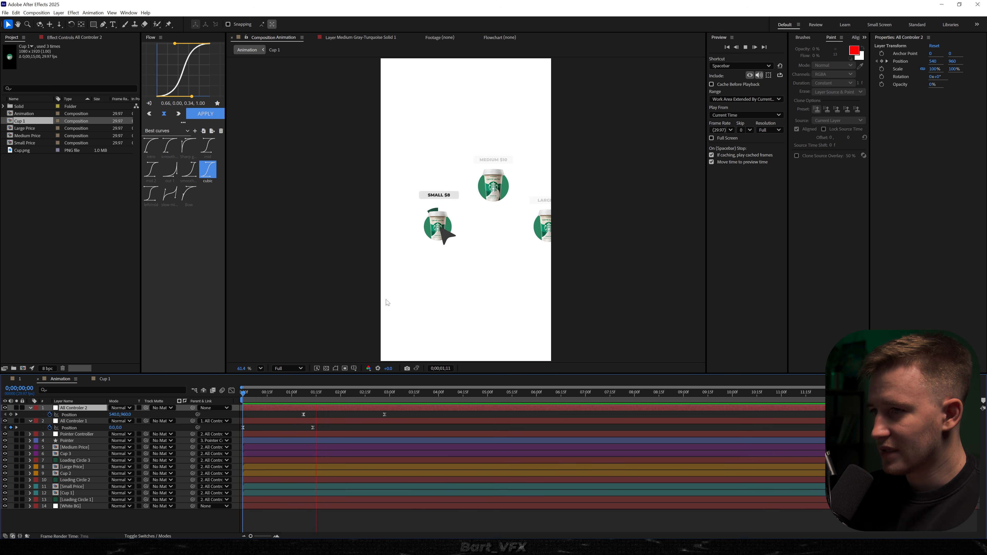
key(space)
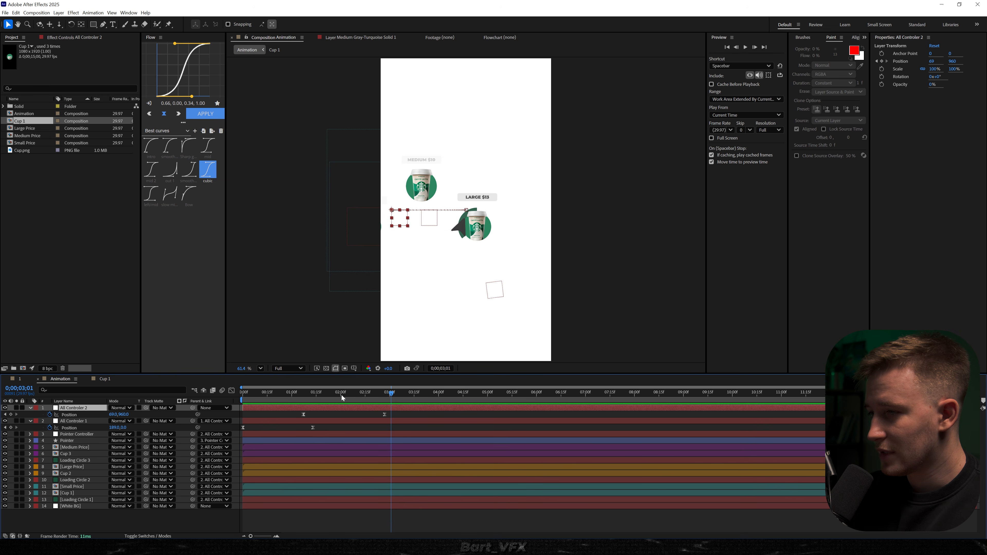
Step: Duplicate All Controler 2 as All Controler 3, delete the copy's end Position keyframe, and parent All Controler 2 to All Controler 3
click(362, 393)
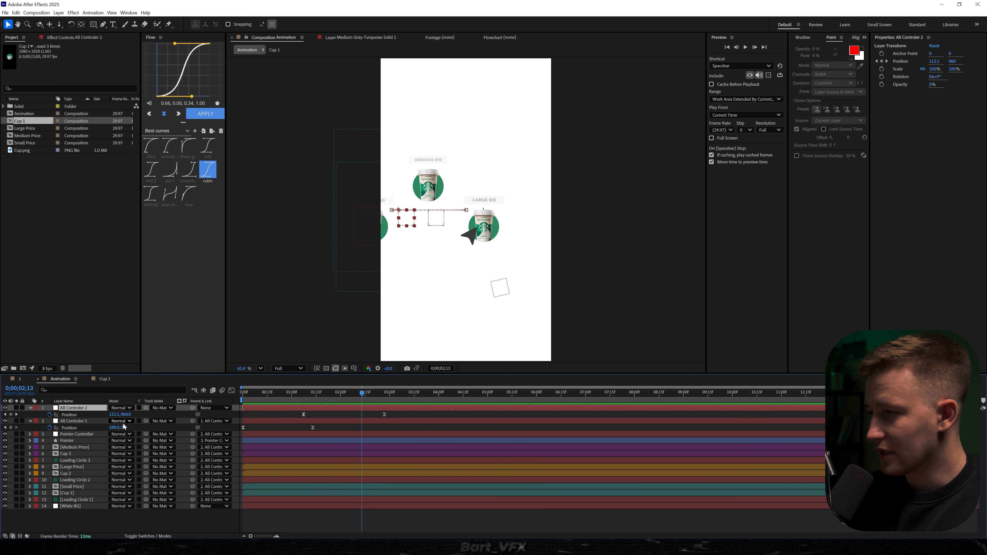
key(ctrl+d)
key(u)
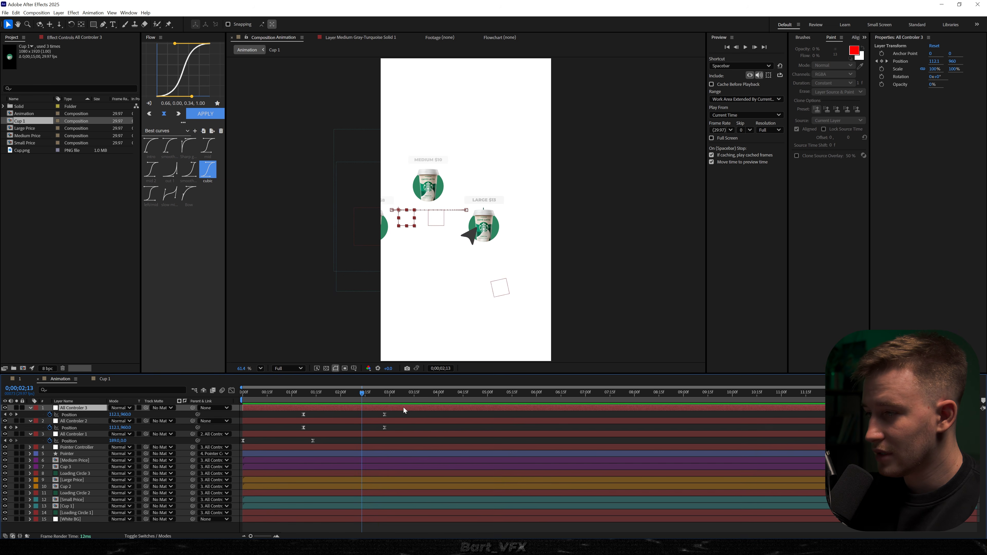
drag(396, 411, 377, 419)
key(Delete)
drag(193, 421, 90, 410)
click(336, 401)
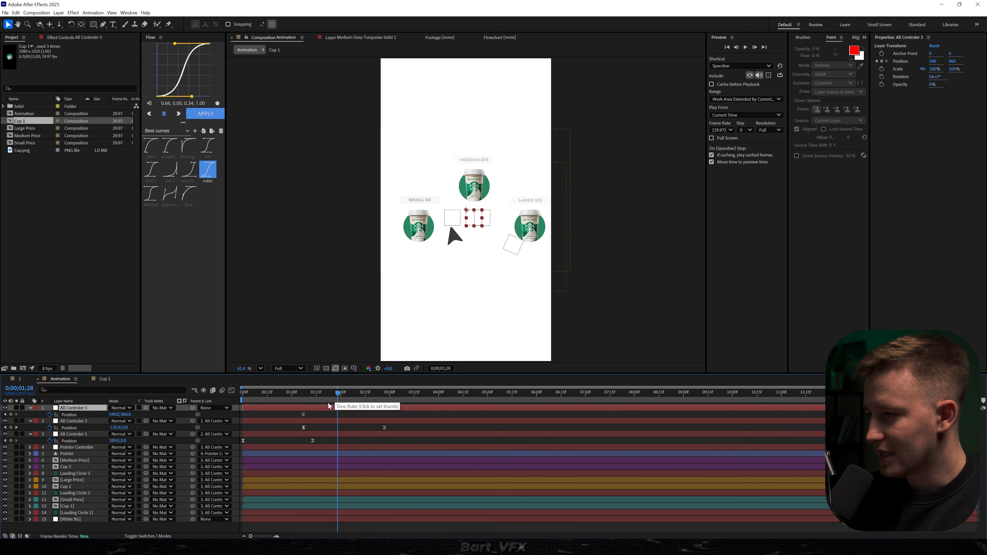
Step: Move All Controler 3's remaining Position keyframe to 0;00;02;14 and add a 100% Scale keyframe at that time
drag(303, 415, 339, 415)
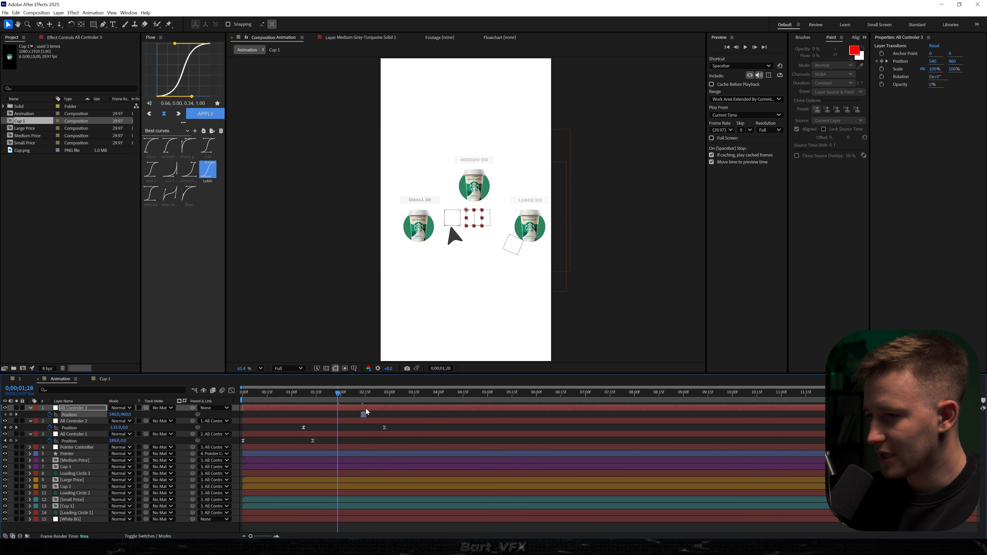
click(361, 398)
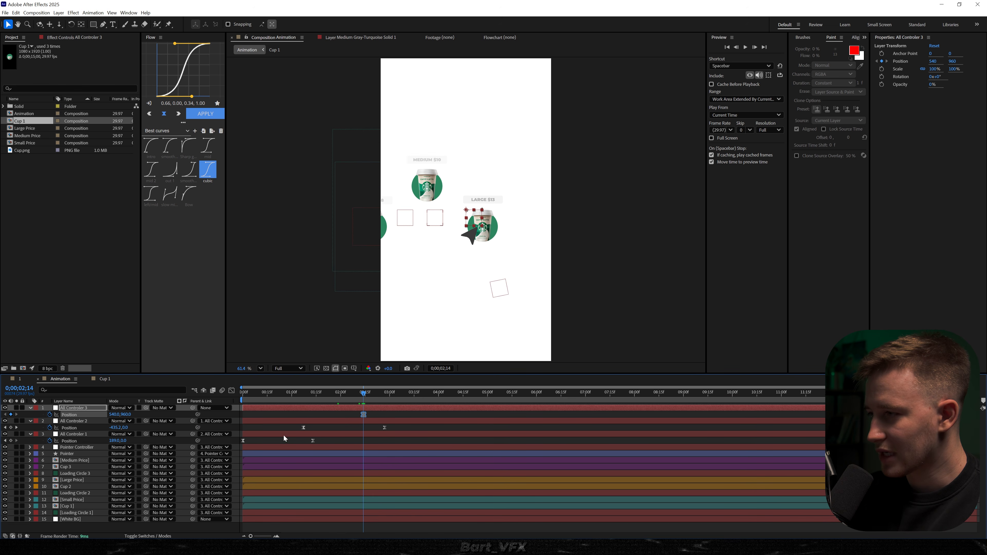
key(alt+shift+s)
Step: At 0;00;04;01, set All Controler 3's Scale to 214.3% and Position to 1140.9, 1320, centring the medium cup with the safe-area guides shown
drag(368, 397, 440, 396)
click(230, 424)
drag(123, 423, 237, 391)
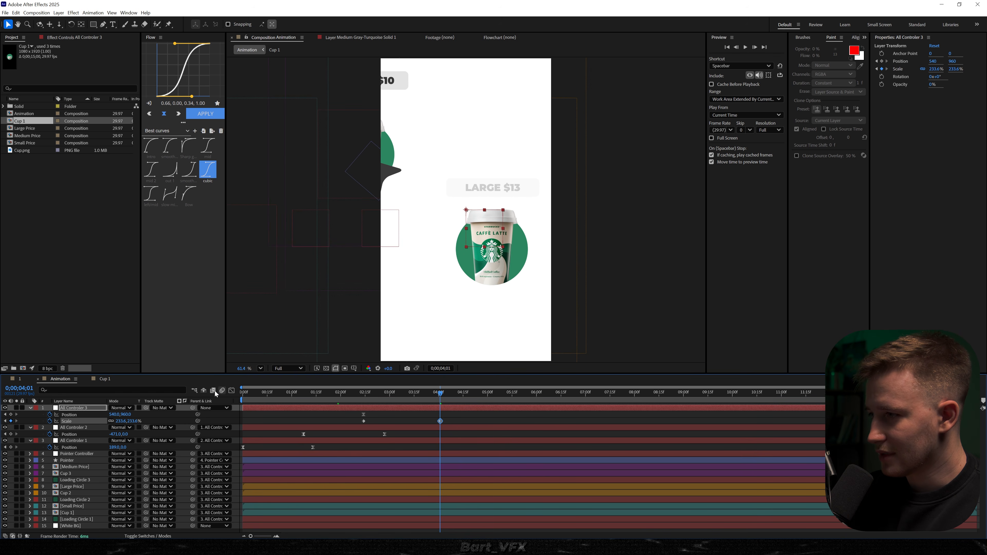
drag(115, 416, 367, 422)
drag(127, 416, 176, 420)
drag(136, 422, 63, 438)
mouse_move(117, 414)
mouse_down()
mouse_move(91, 415)
mouse_move(135, 414)
mouse_move(94, 414)
mouse_move(120, 415)
mouse_up()
click(137, 415)
key(apostrophe)
drag(128, 414, 139, 413)
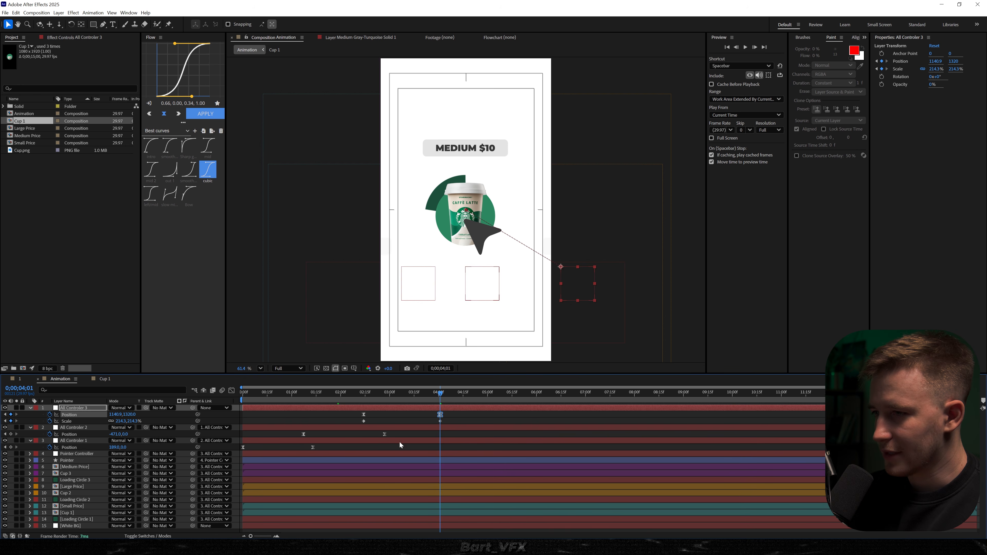
Step: Apply the cubic curve to All Controler 3's Position and Scale keyframes and preview the zoom
drag(448, 413, 326, 426)
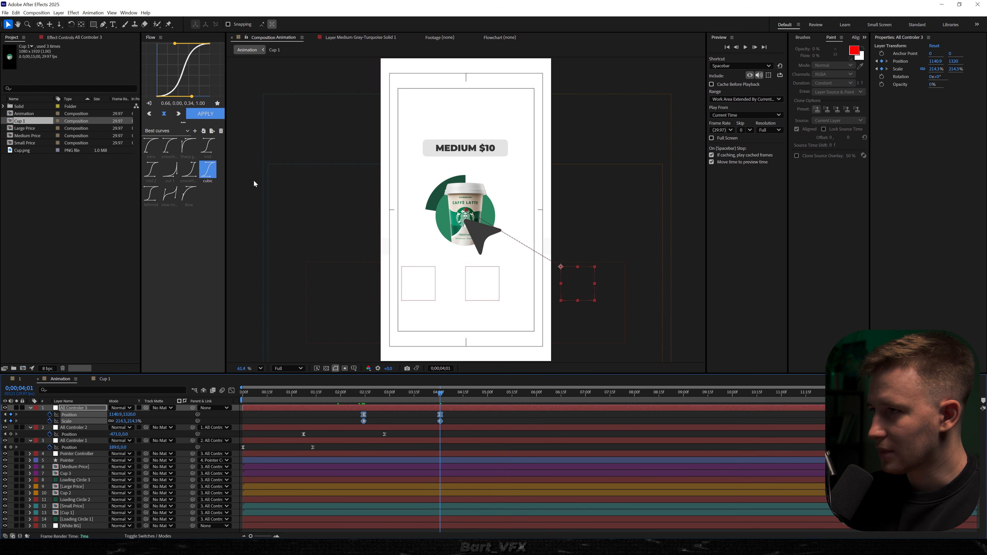
click(215, 181)
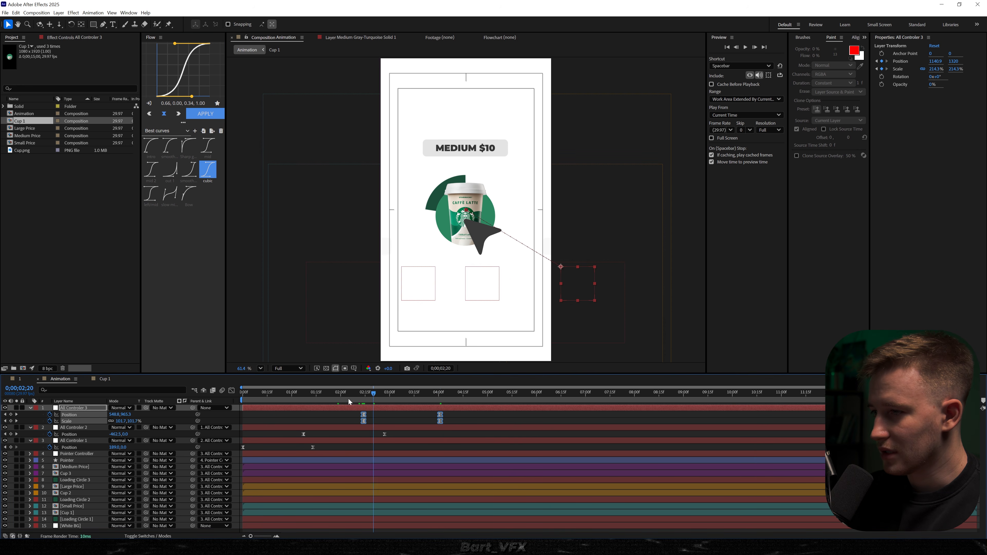
click(278, 397)
key(space)
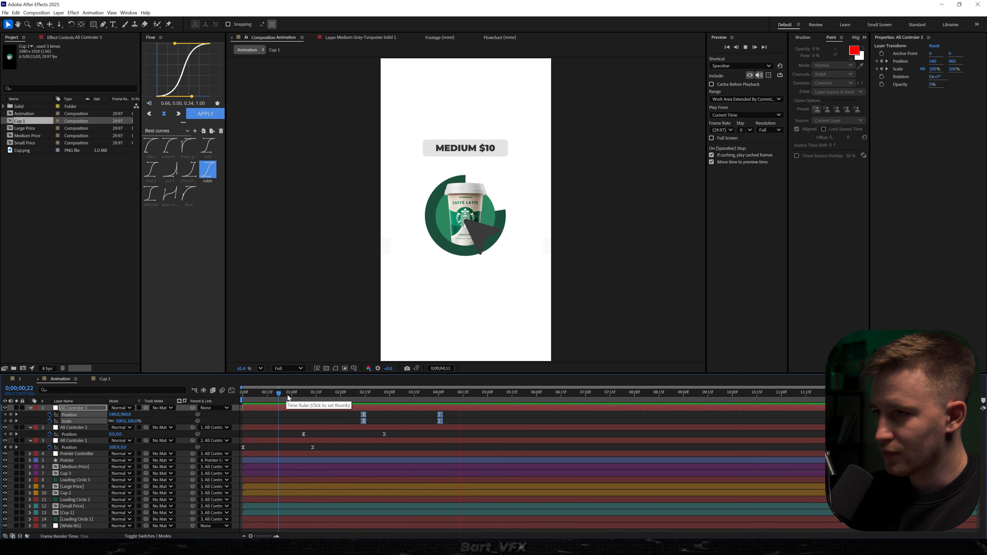
key(space)
Step: Retime All Controler 3's Position and Scale keyframes to start at about 0;00;02;18 and end at about 0;00;04;14, and preview them
drag(350, 426, 370, 420)
drag(461, 412, 343, 393)
drag(473, 421, 462, 421)
drag(420, 394, 365, 394)
key(space)
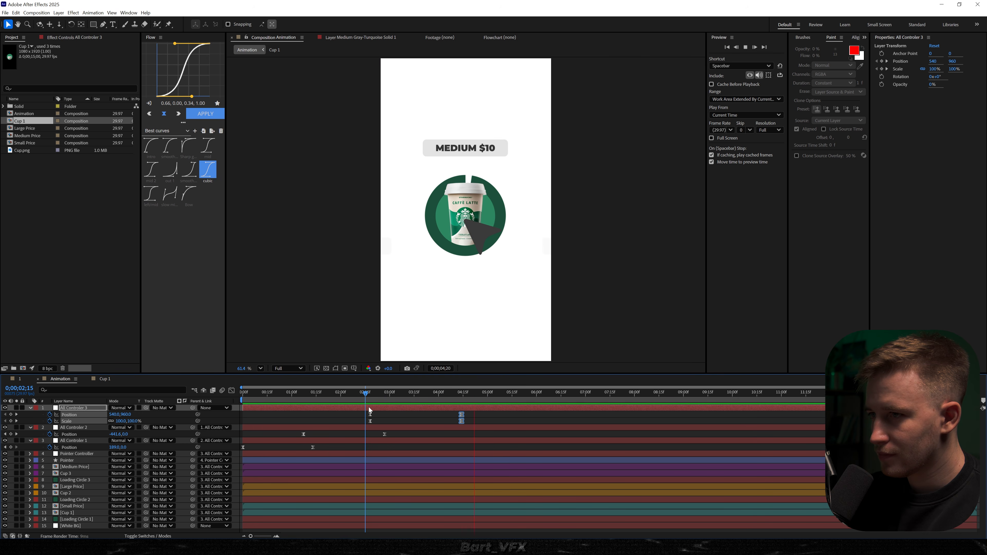
click(368, 408)
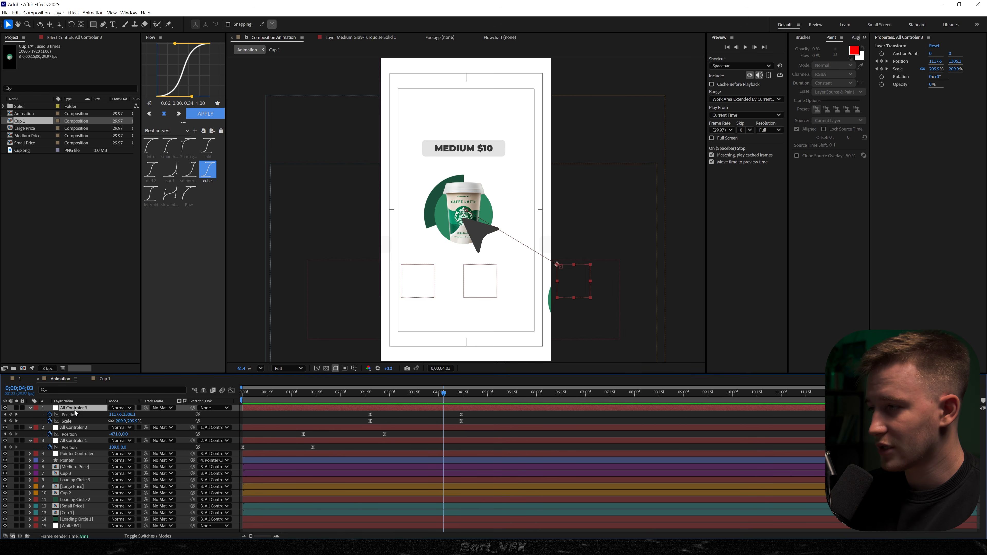
Step: Duplicate All Controler 3, clear the copy's end keyframes and Scale keyframe, and parent All Controler 3 to All Controler 4
key(ctrl+d)
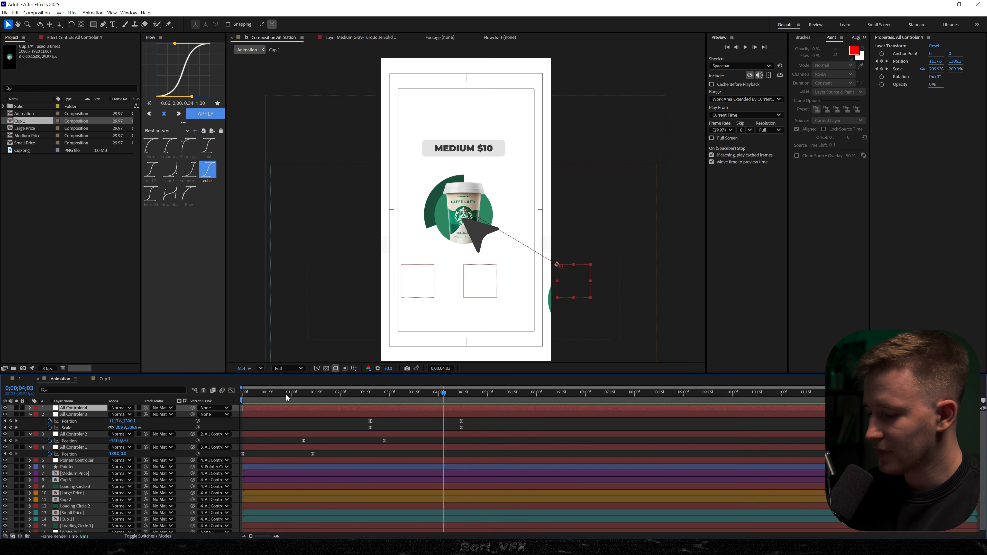
drag(469, 416, 454, 424)
key(Delete)
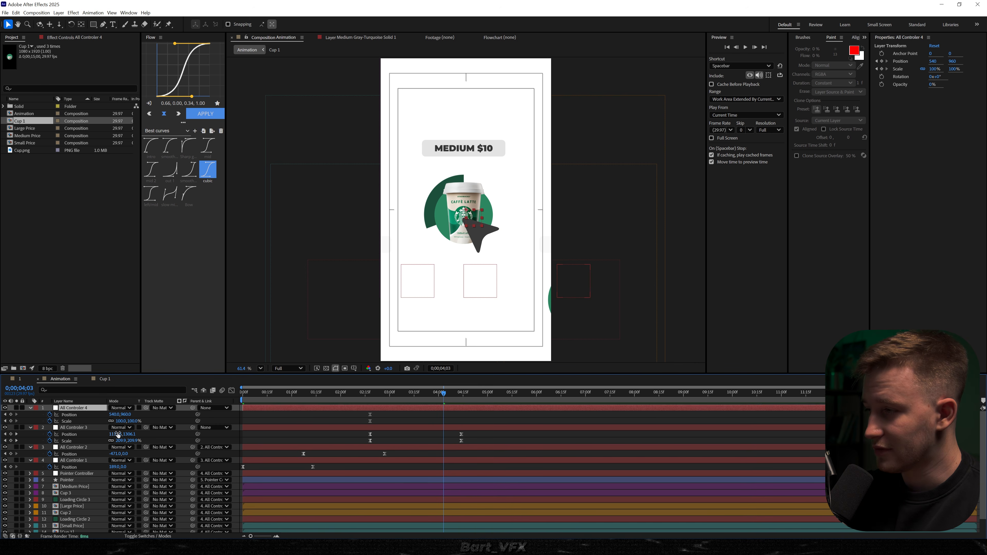
drag(146, 423, 108, 415)
drag(380, 421, 355, 424)
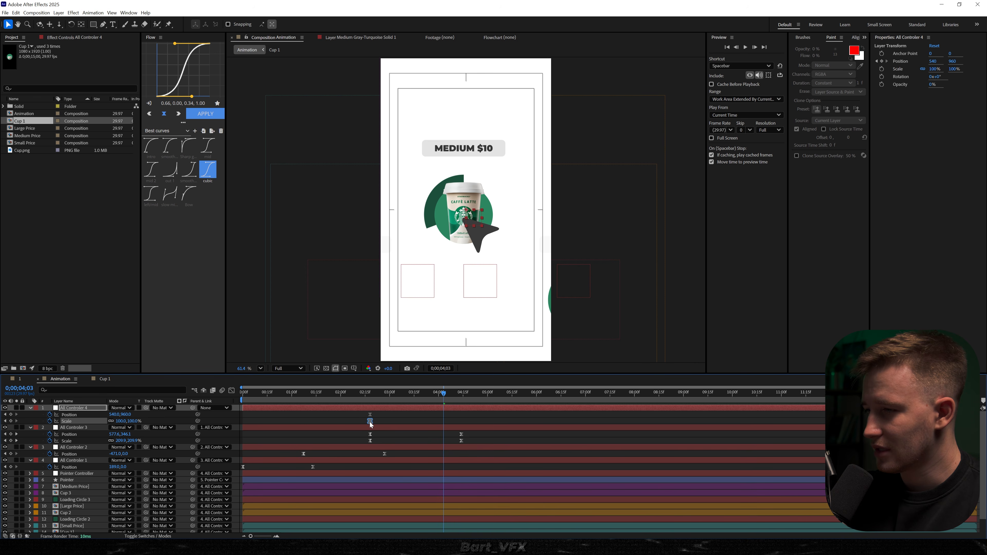
key(Delete)
Step: Animate All Controler 4's Position from 540, 960 at about 0;00;04;00 to 540, 782.1 at 0;00;05;17, and preview it
drag(370, 414, 436, 414)
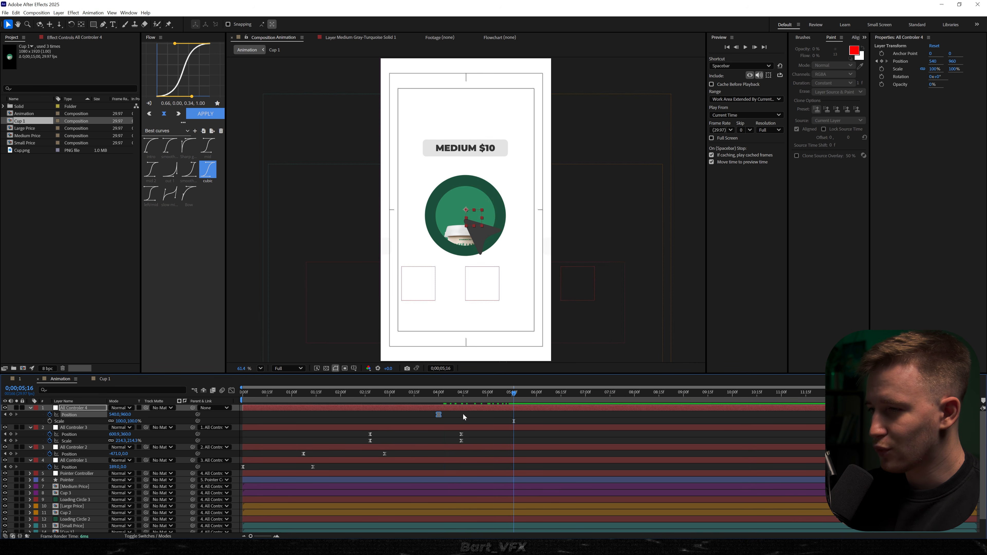
drag(459, 397, 516, 397)
drag(128, 418, 91, 417)
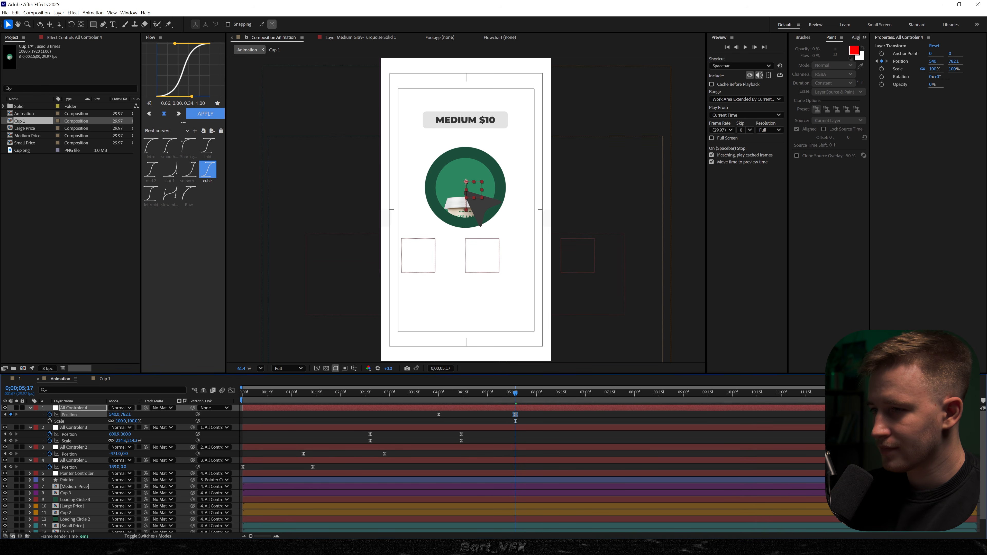
drag(523, 413, 411, 417)
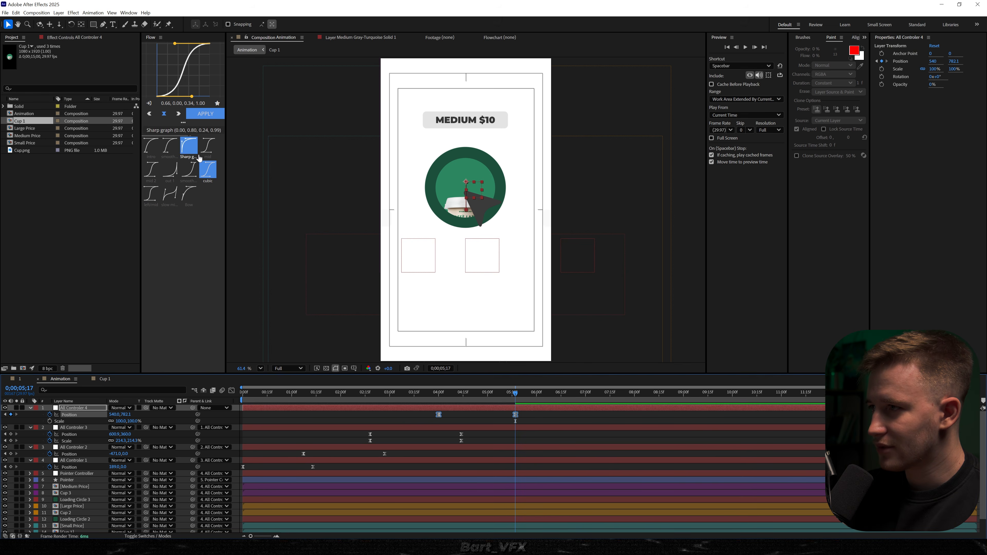
drag(516, 392, 470, 393)
click(385, 393)
key(space)
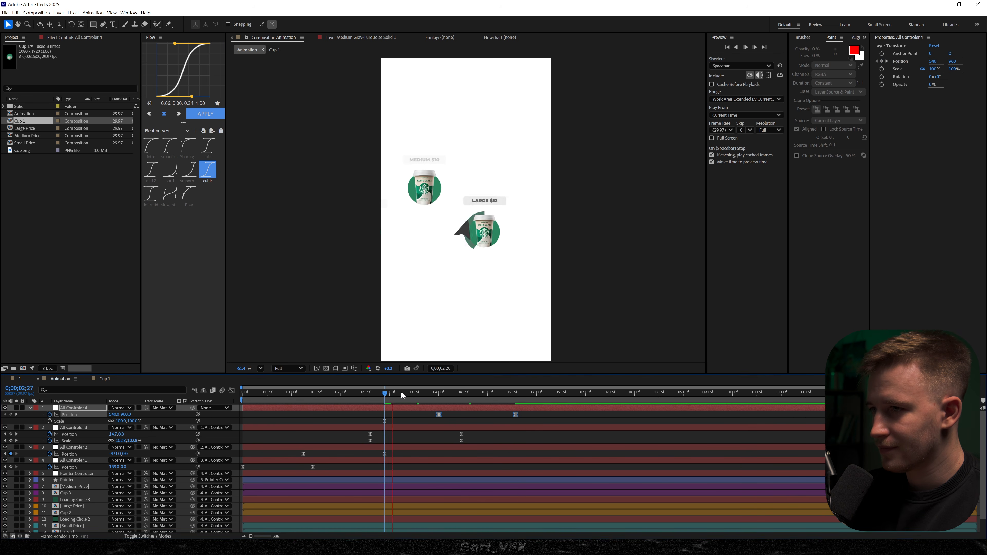
Step: Shift both All Controler 4 Position keyframes to about 0;00;04;11 and 0;00;05;28, preview the move, and collapse the layers
key(space)
drag(516, 414, 533, 415)
click(402, 395)
key(space)
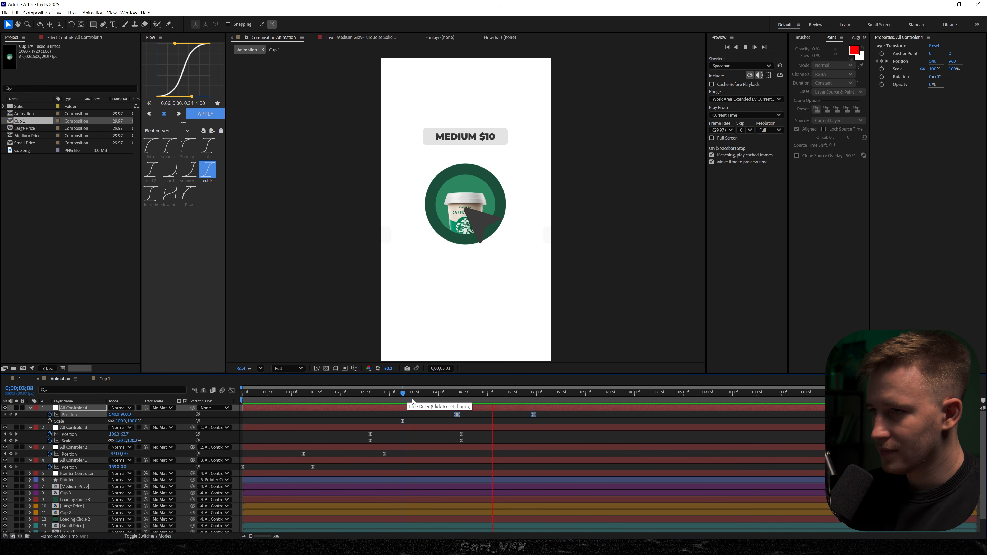
click(444, 399)
key(space)
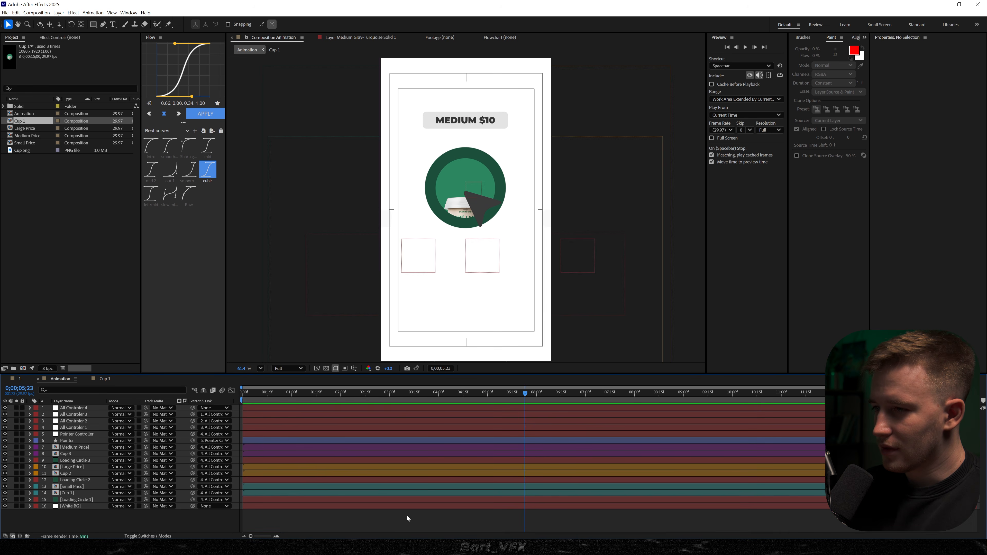
Step: Go to 0;00;05;00 and create a 1080 x 1920 solid named Green BG with the colour 2D8761
drag(466, 395, 487, 386)
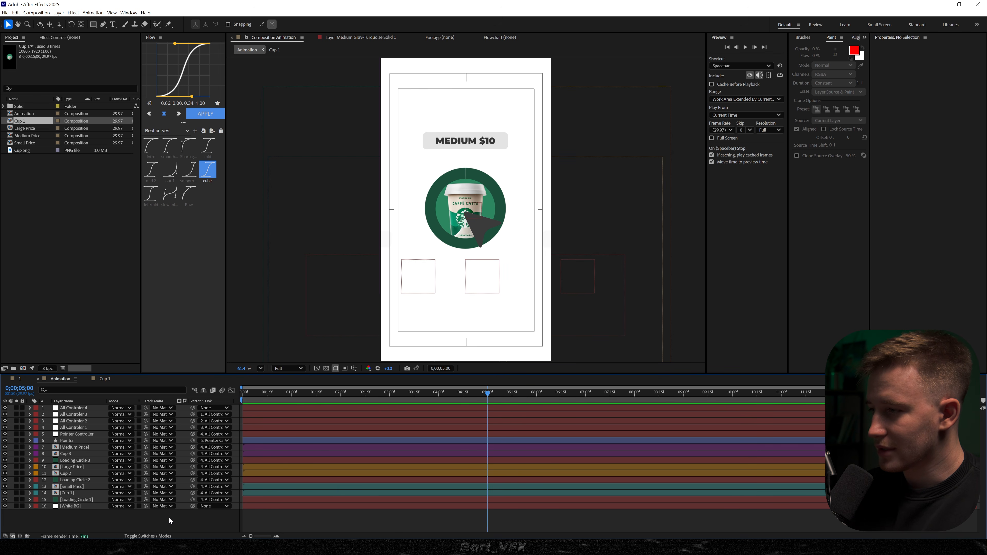
right_click(150, 533)
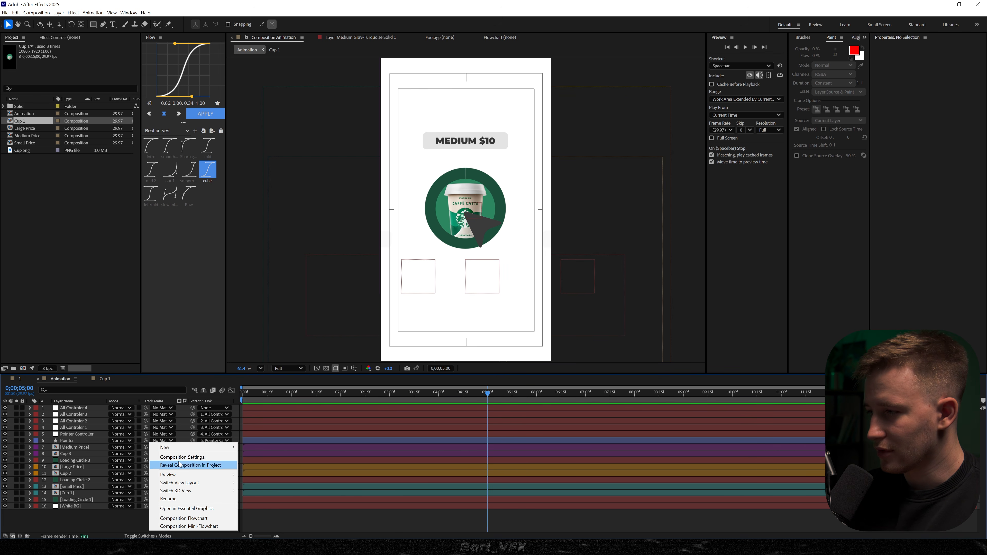
mouse_move(186, 450)
click(256, 465)
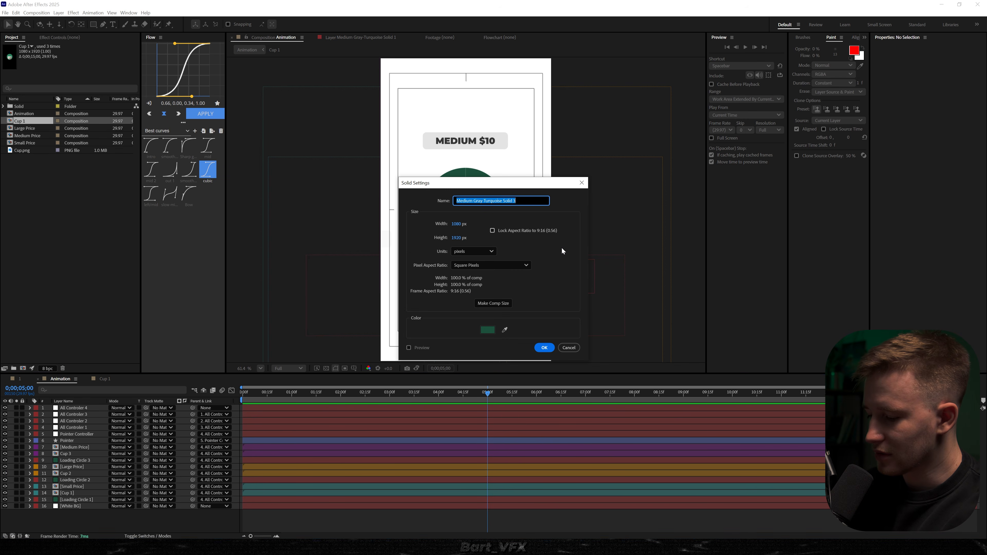
text(FG)
click(488, 330)
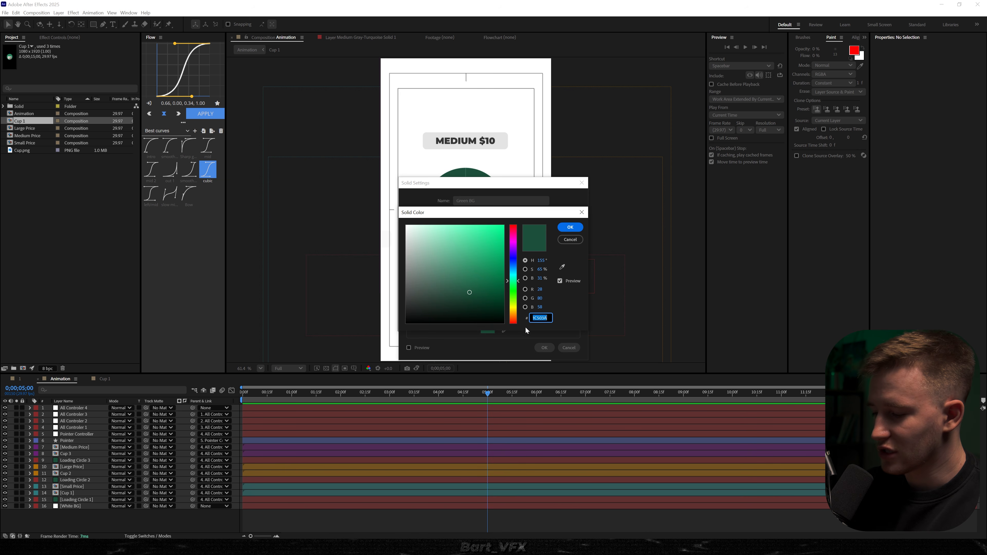
text(2D8761)
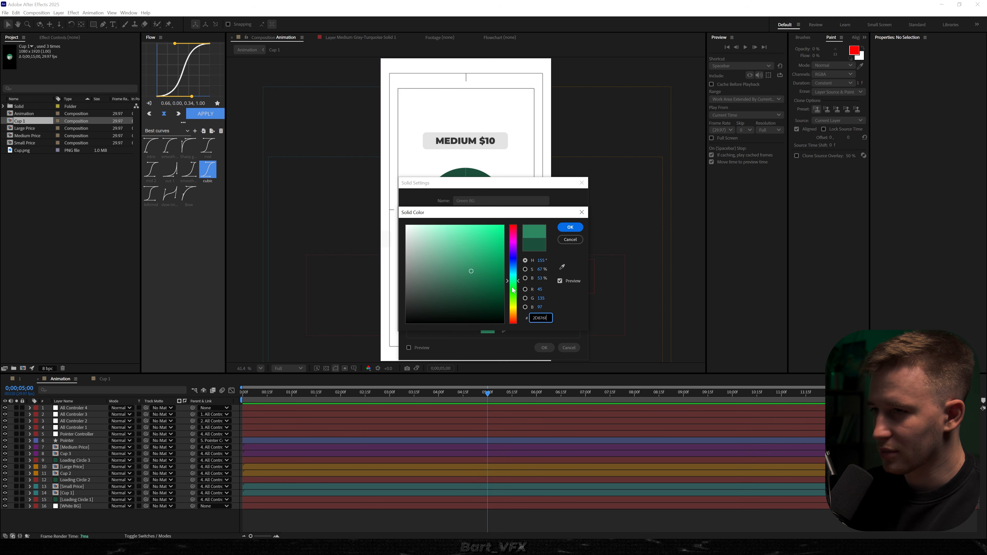
click(570, 228)
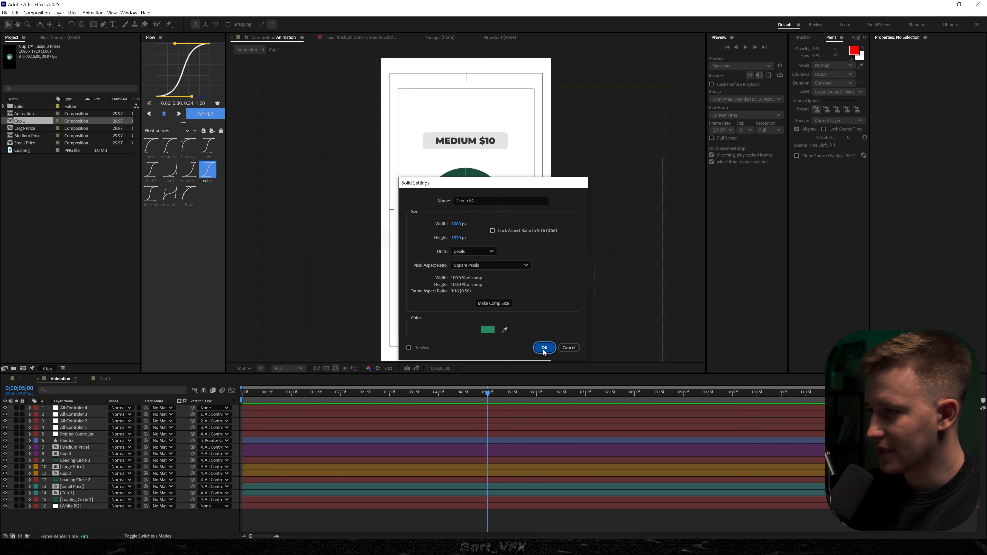
click(543, 350)
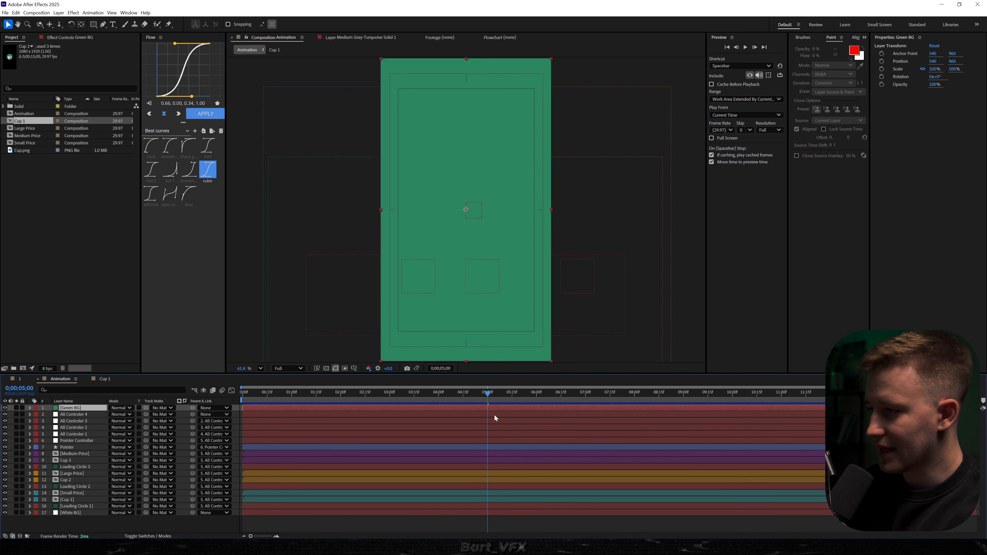
Step: Apply the Wave Warp effect to Green BG and scale the layer up to about 120%
key(ctrl+space)
text(wave)
key(Down)
key(Return)
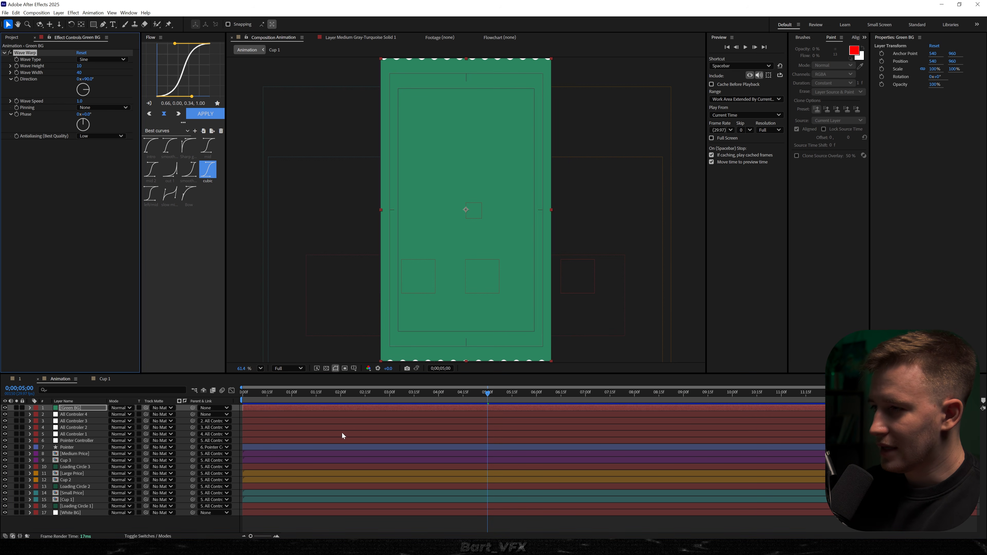
click(324, 407)
key(s)
drag(119, 414, 123, 415)
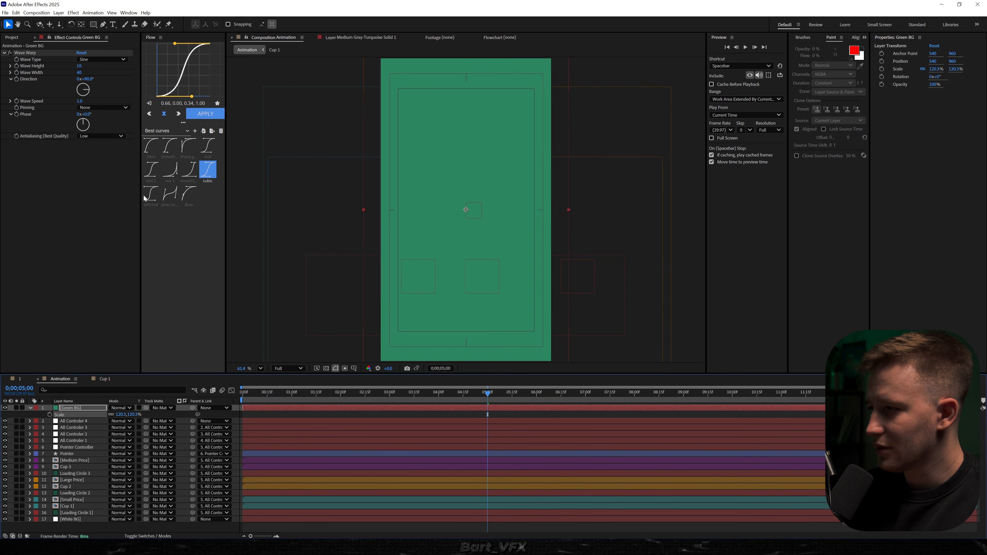
Step: Draw a rectangular mask on Green BG that extends slightly beyond the frame on every side
click(93, 24)
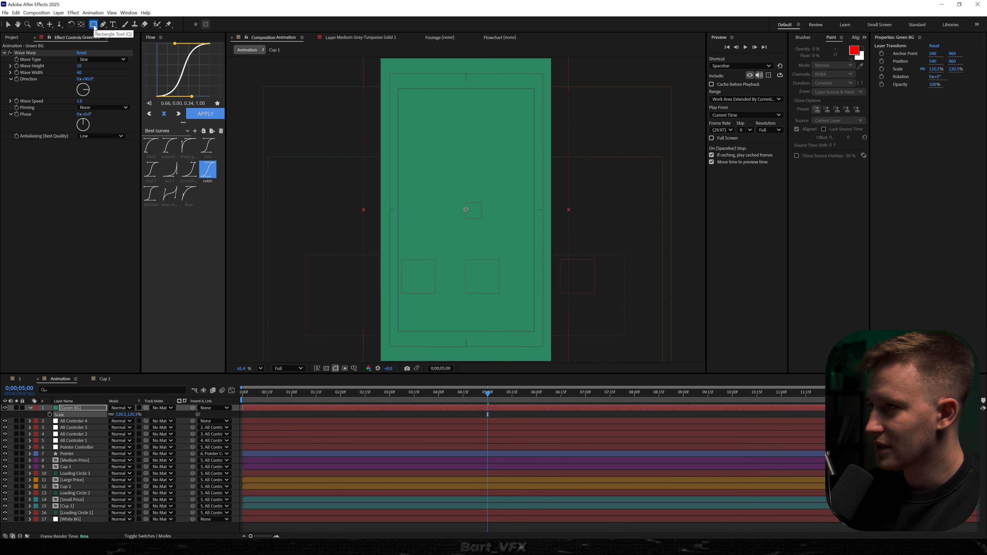
scroll(462, 195, down, 3)
drag(454, 199, 463, 219)
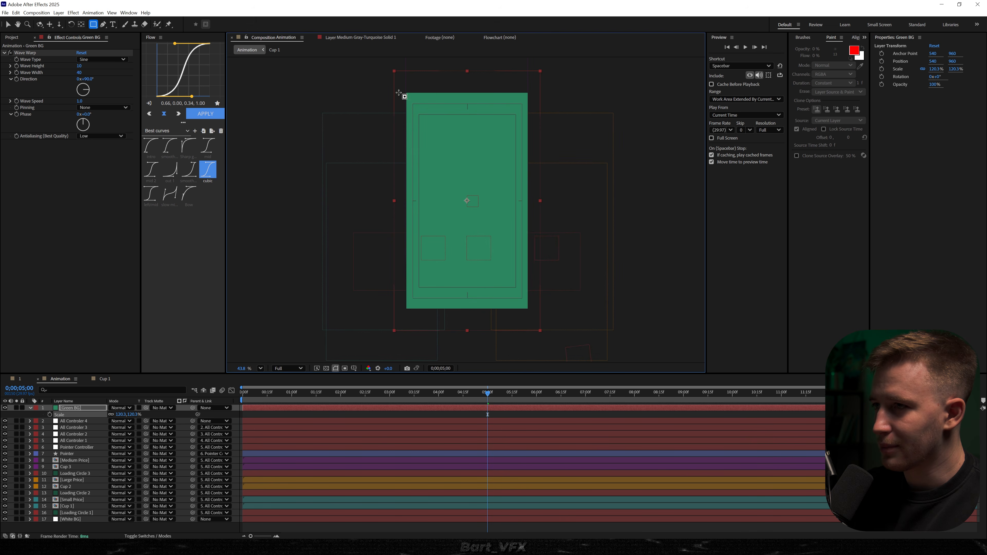
drag(394, 80, 540, 320)
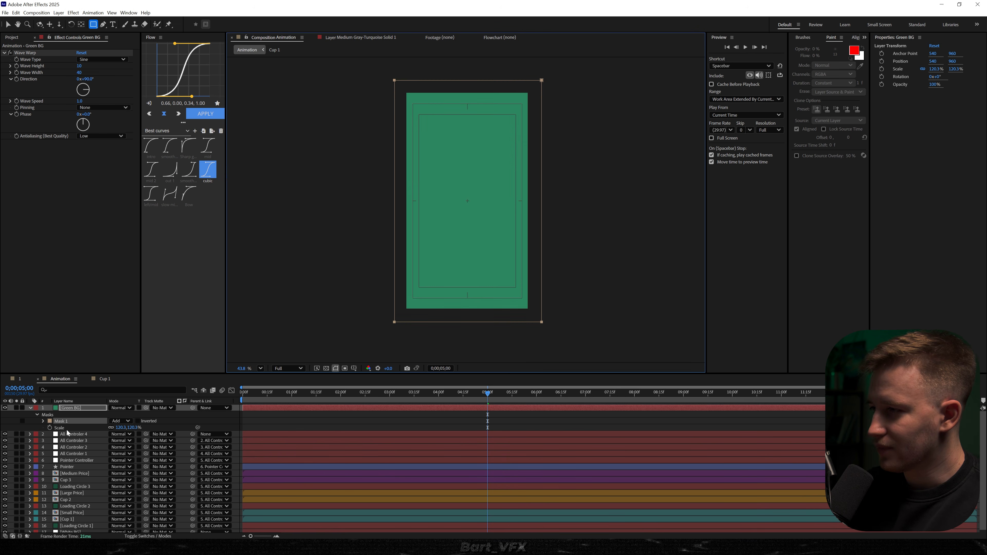
Step: Keyframe Green BG's Mask Path at 0;00;05;00, and about one second earlier collapse the mask to a thin strip below the frame
click(42, 421)
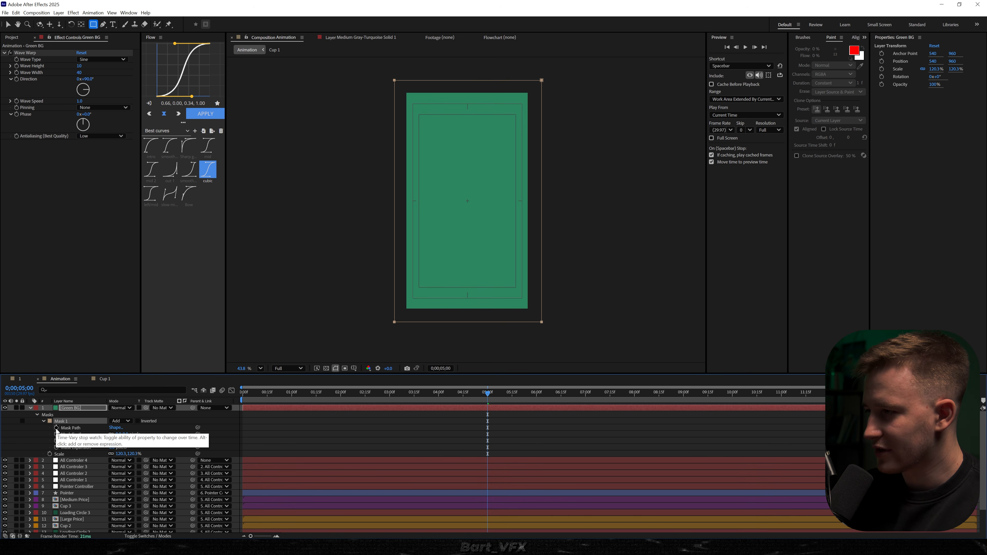
click(56, 428)
drag(488, 394, 436, 403)
key(v)
drag(565, 70, 408, 315)
Step: Shift both Green BG Mask Path keyframes to about 0;00;04;18 and 0;00;05;20, apply Easy Ease to them, and preview the reveal
mouse_move(437, 391)
mouse_down()
mouse_move(462, 390)
mouse_move(452, 391)
mouse_up()
drag(528, 425, 454, 427)
drag(458, 392, 430, 391)
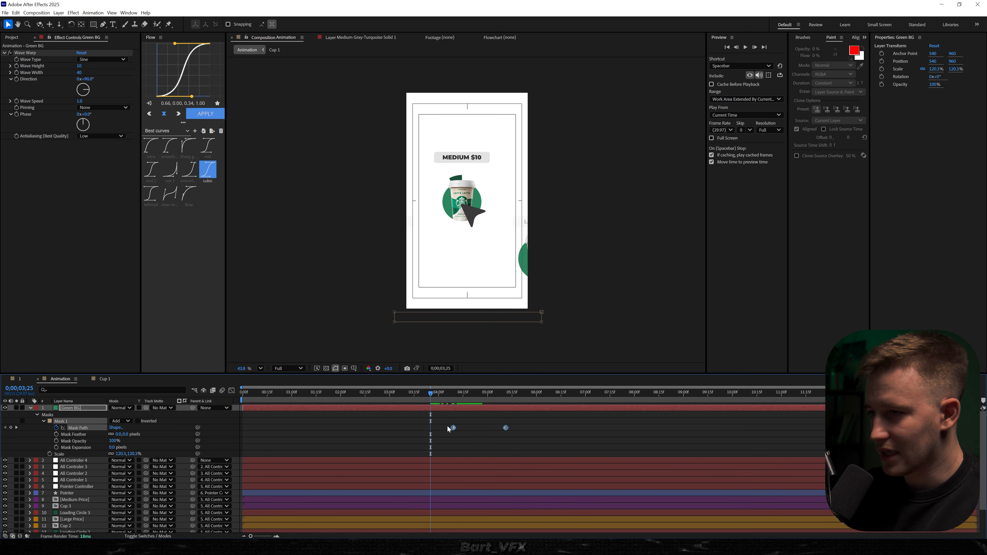
drag(569, 424, 405, 447)
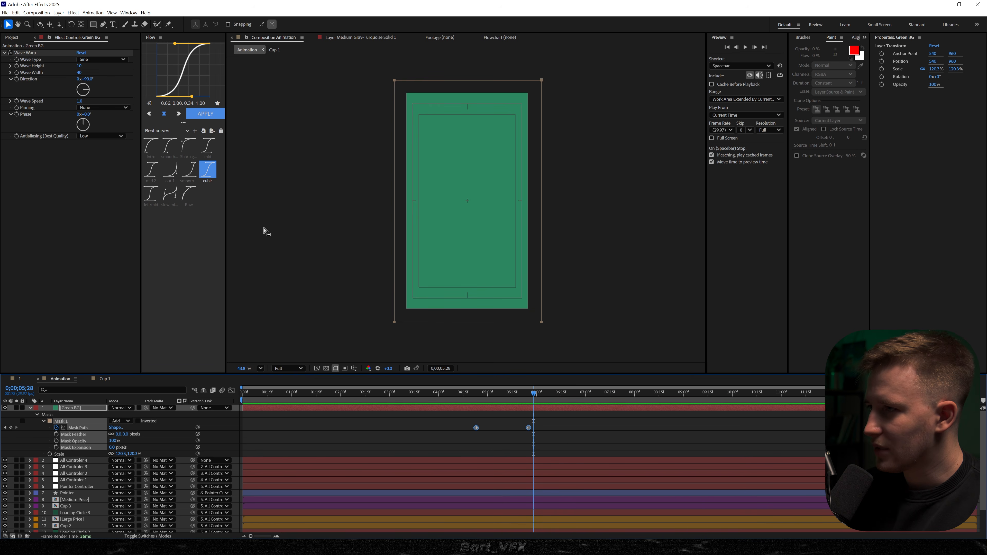
key(F9)
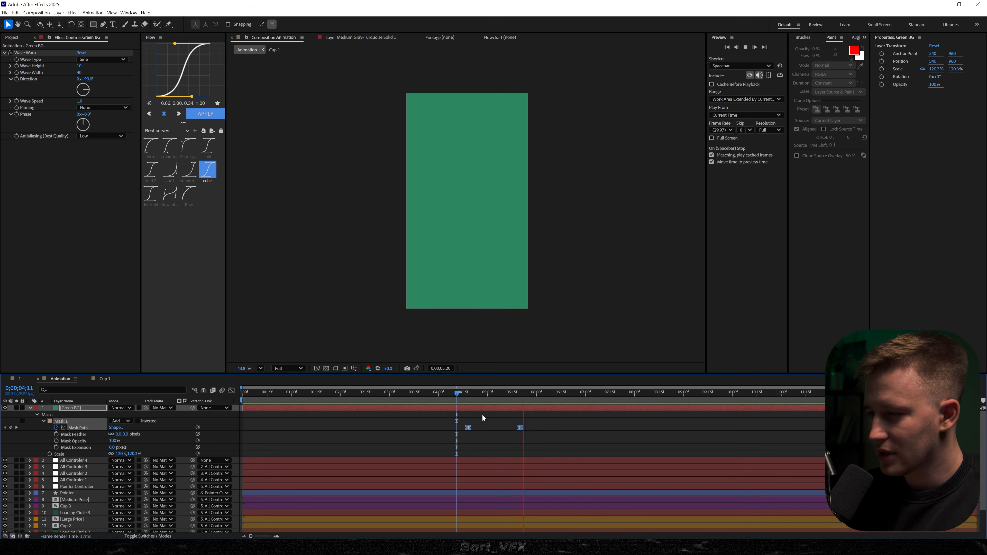
click(456, 392)
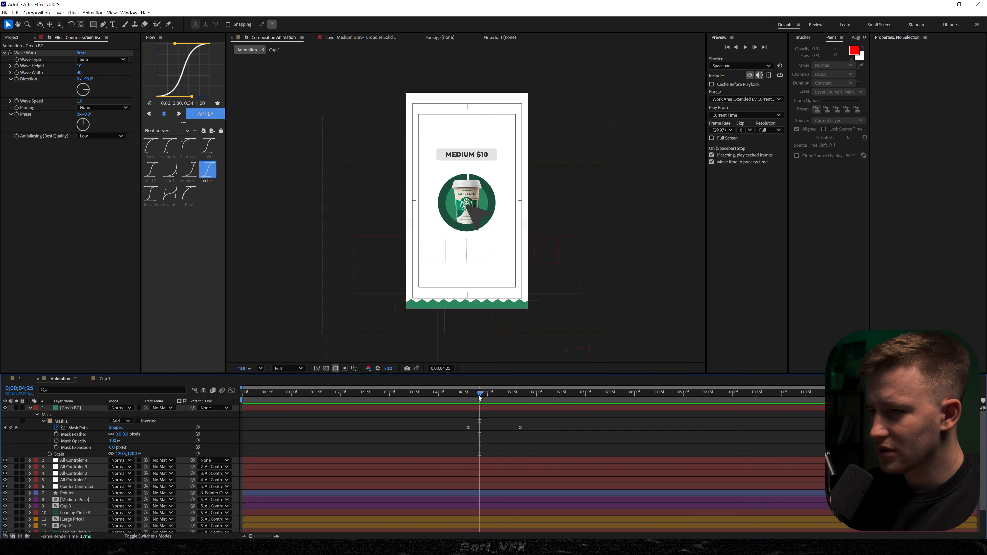
Step: Set Green BG's Wave Warp width to about 143, adjust its wave speed, and preview the rising wave
drag(478, 395, 492, 388)
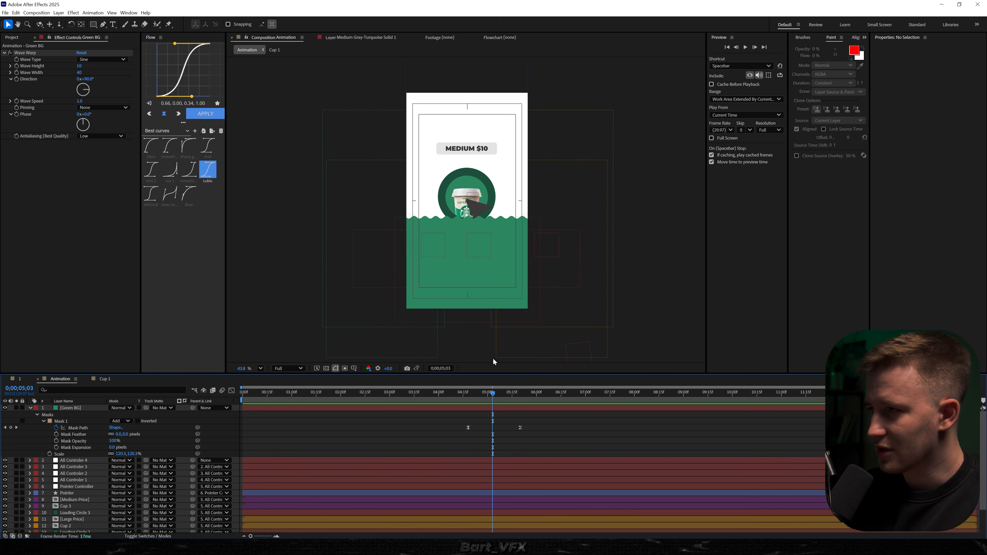
scroll(436, 208, up, 3)
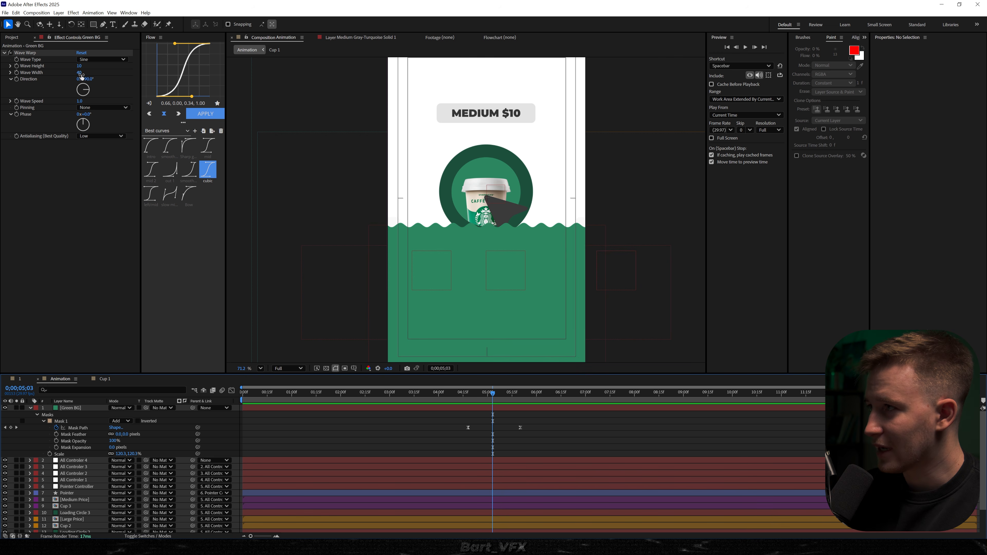
drag(79, 74, 520, 117)
click(72, 163)
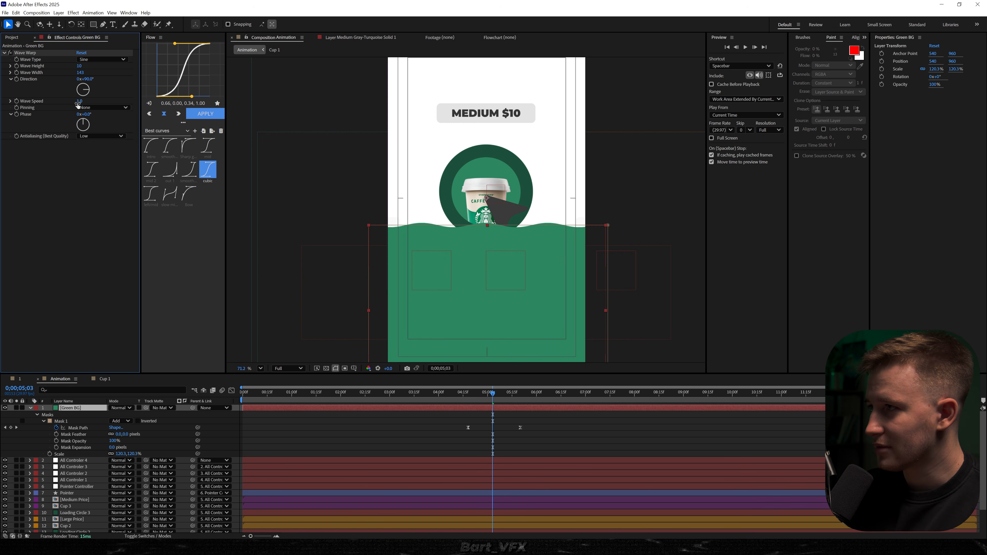
click(86, 189)
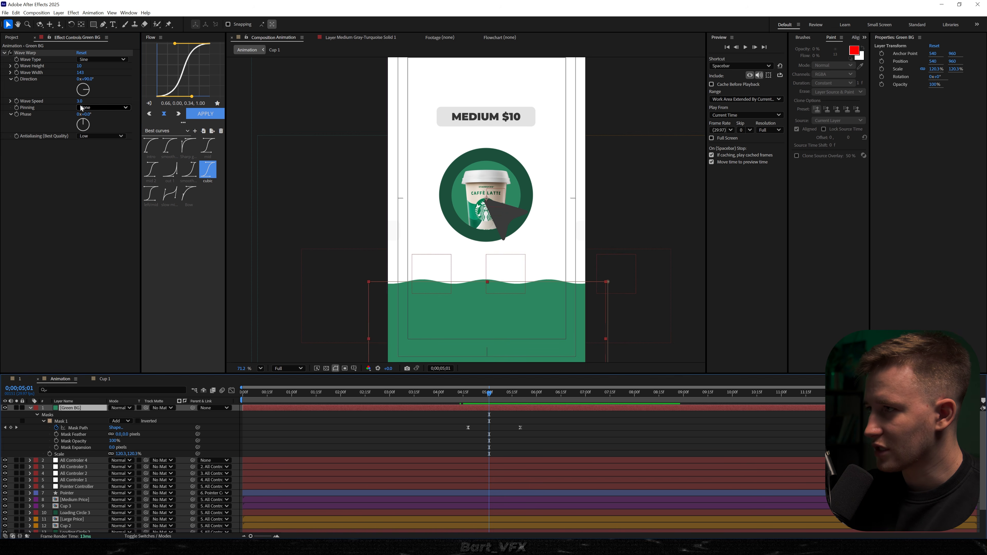
click(100, 232)
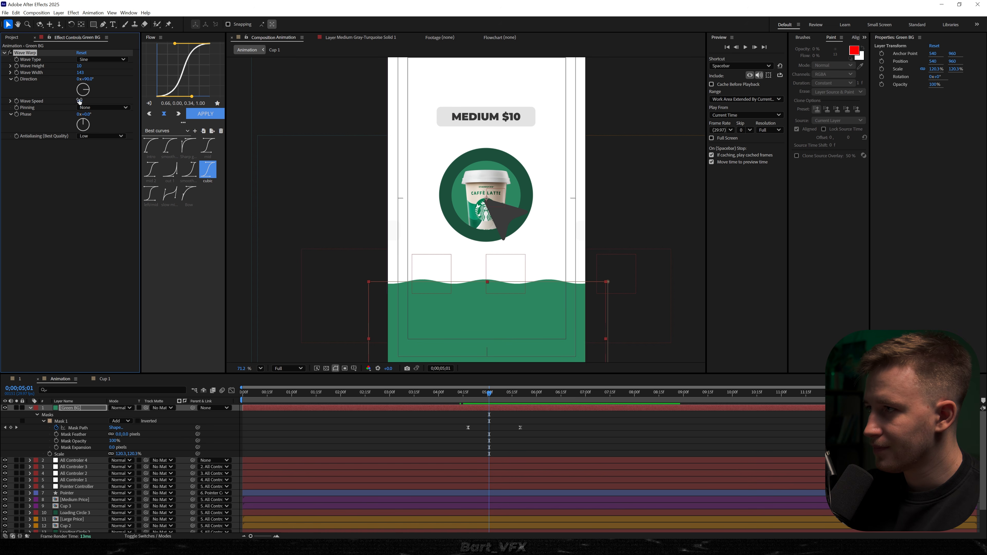
drag(484, 399, 469, 402)
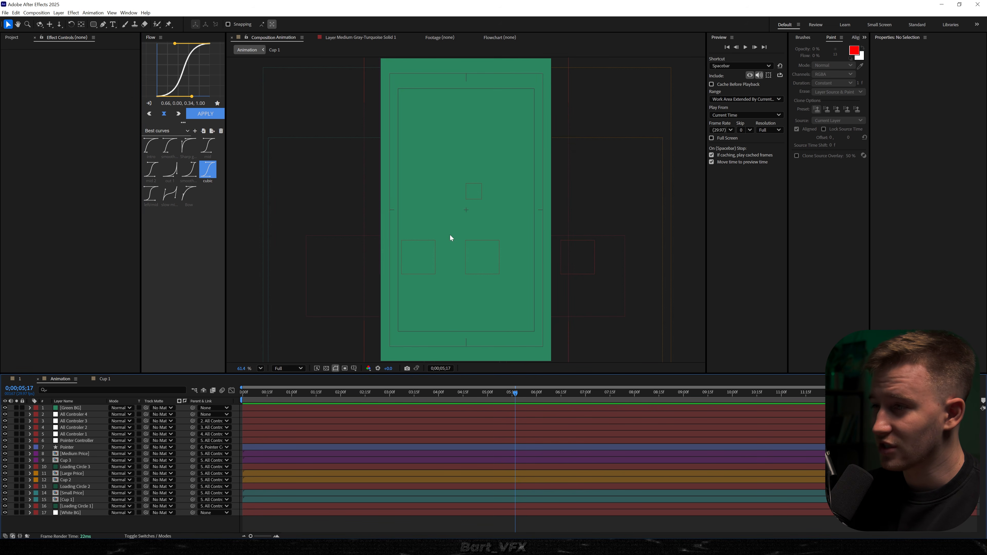
Step: At 0;00;05;17, draw a rounded square shape about 708 px wide and centre it in the frame
drag(93, 26, 124, 33)
drag(431, 167, 532, 279)
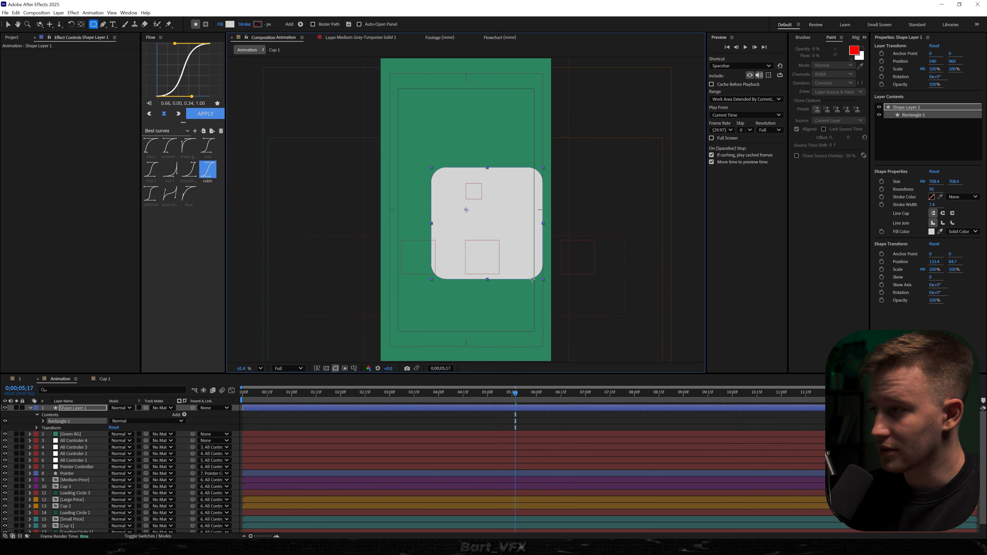
key(ctrl+Home)
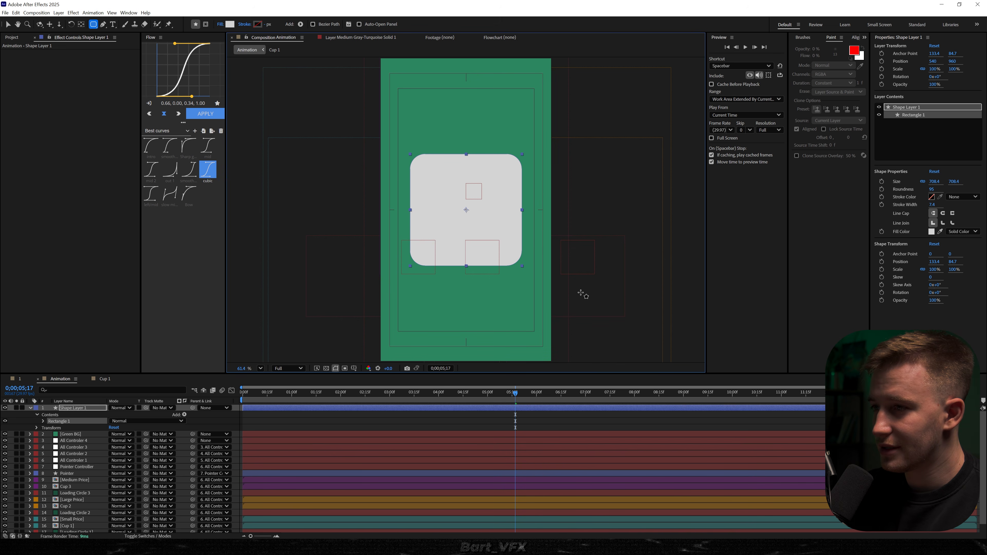
Step: Fill the rounded square with white FFFFFF, set its roundness to 83.1, and set only its height to about 745 px
click(932, 232)
drag(435, 241, 401, 221)
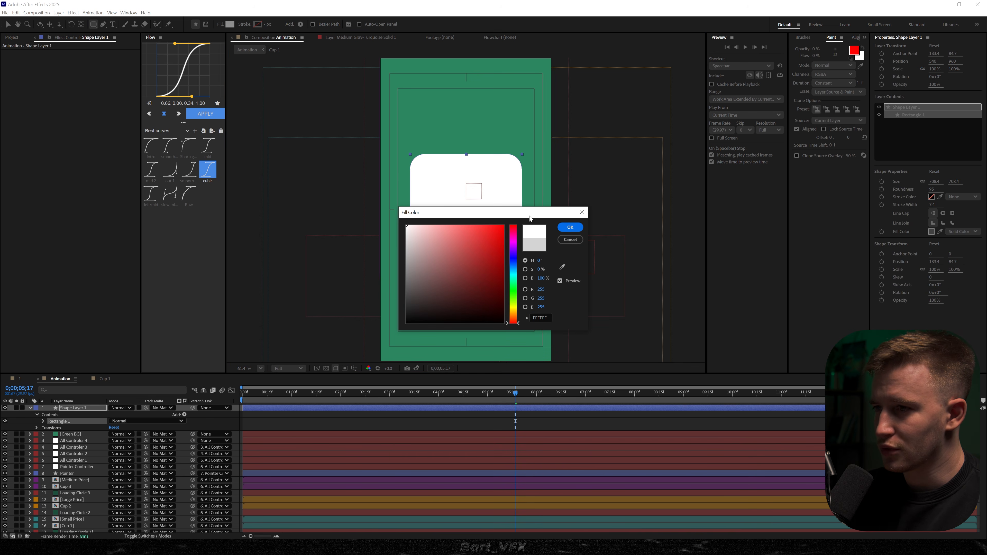
click(570, 228)
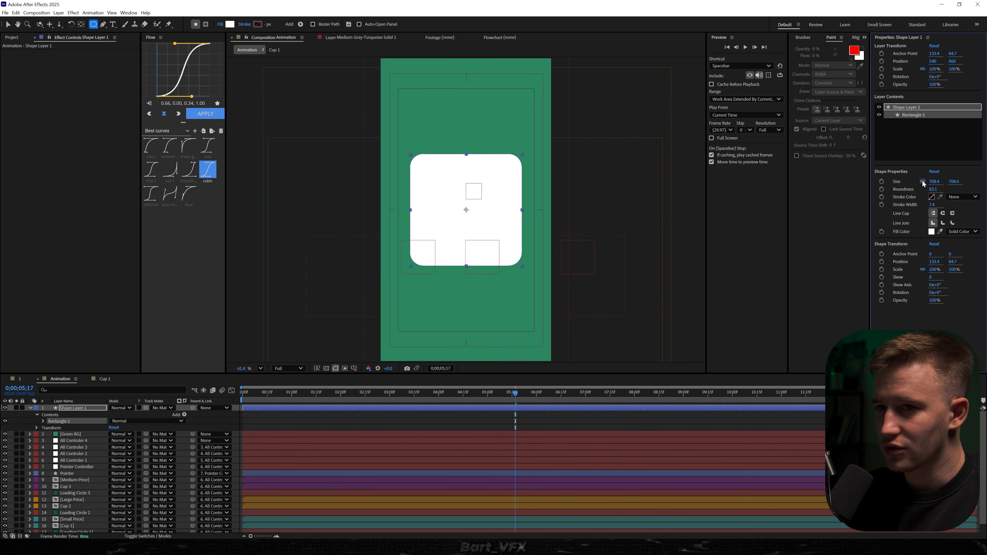
drag(953, 179, 968, 180)
click(544, 422)
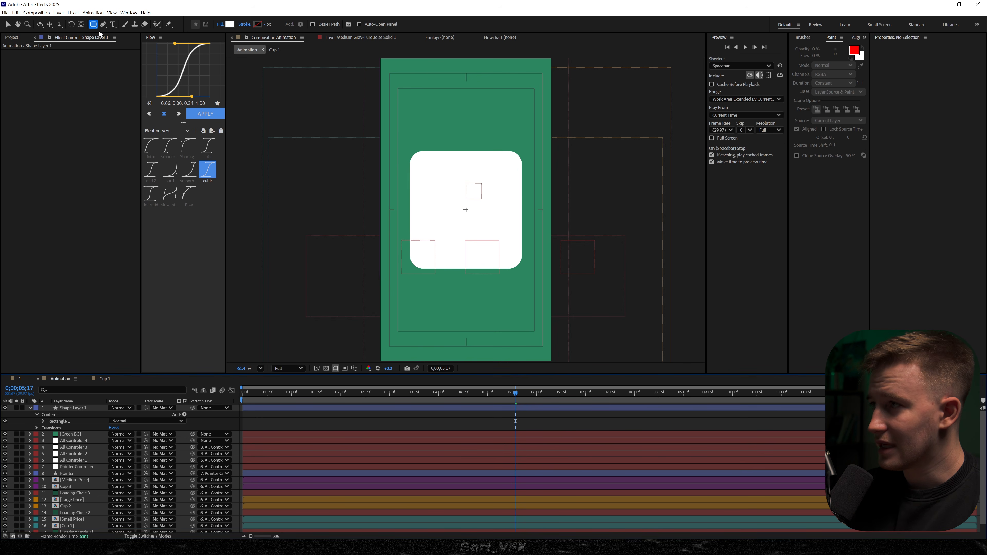
Step: Draw a rounded rectangle about 581 x 117 px as a separate shape layer near the white card's lower edge and reduce its roundness
scroll(439, 307, up, 5)
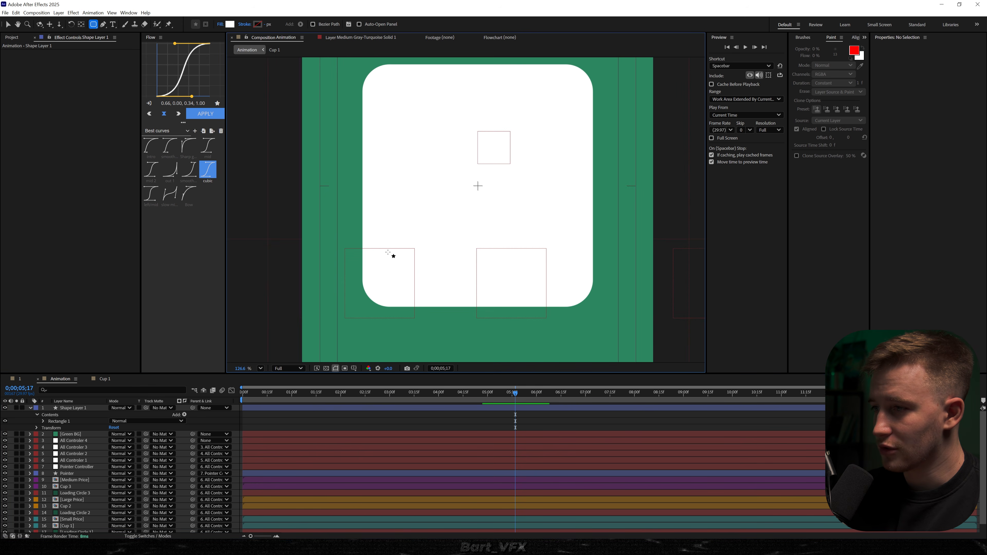
click(334, 408)
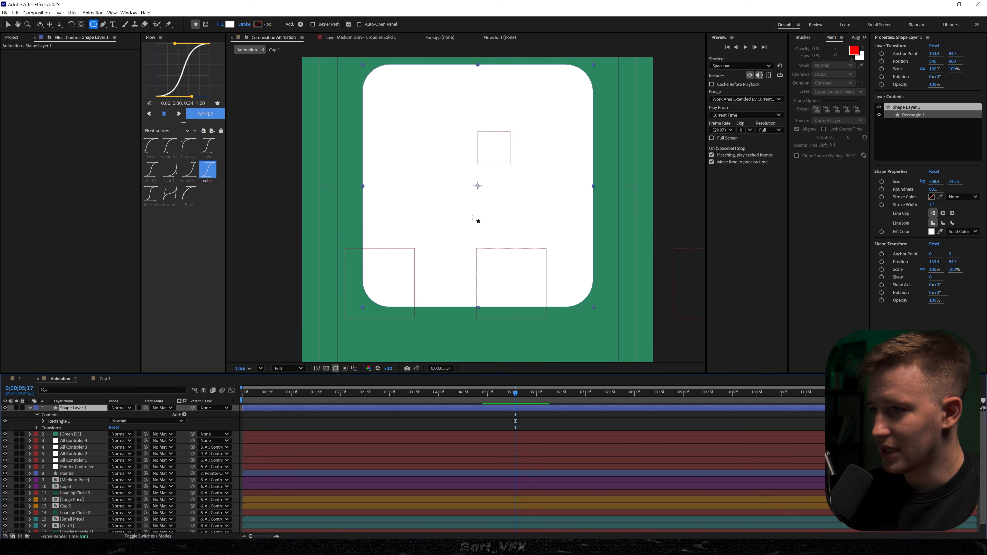
click(394, 422)
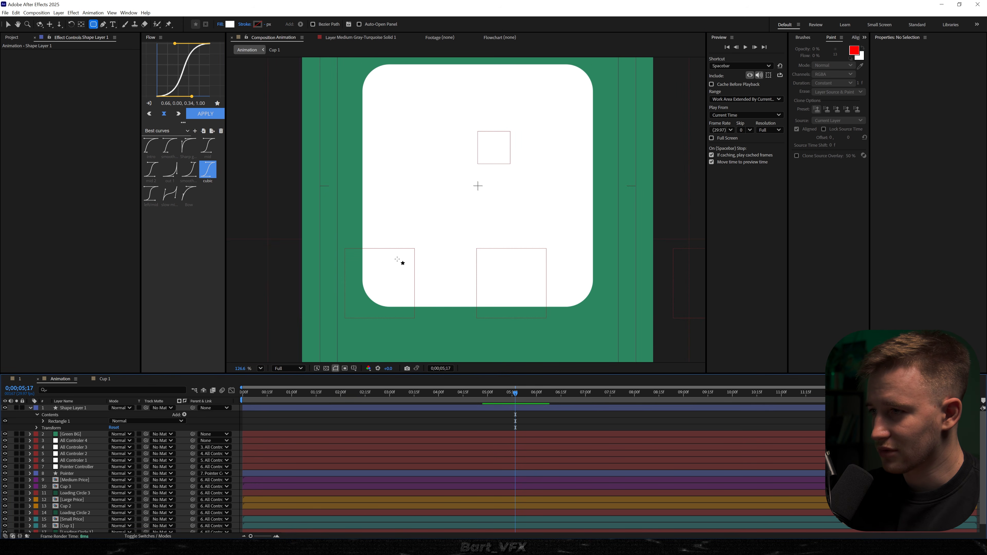
drag(382, 249, 571, 288)
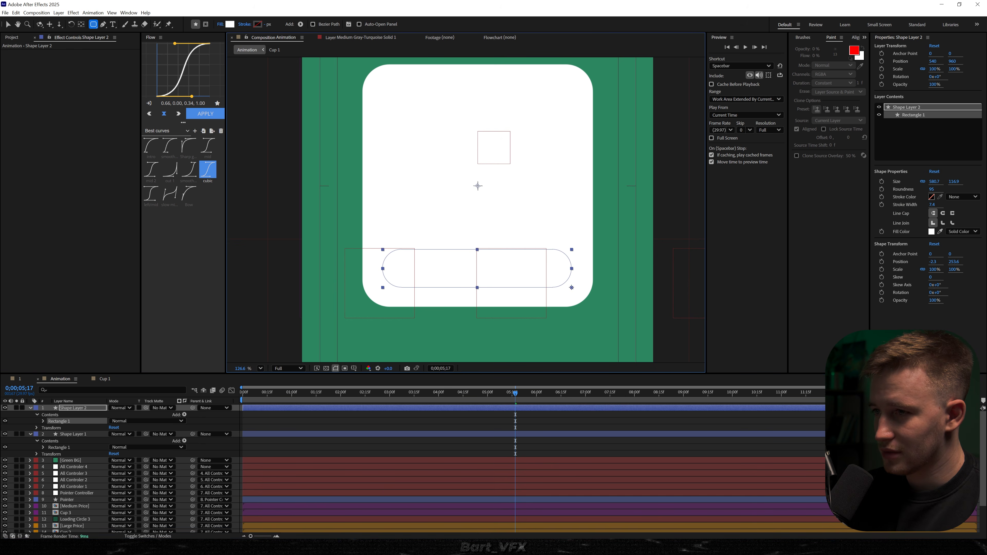
click(931, 189)
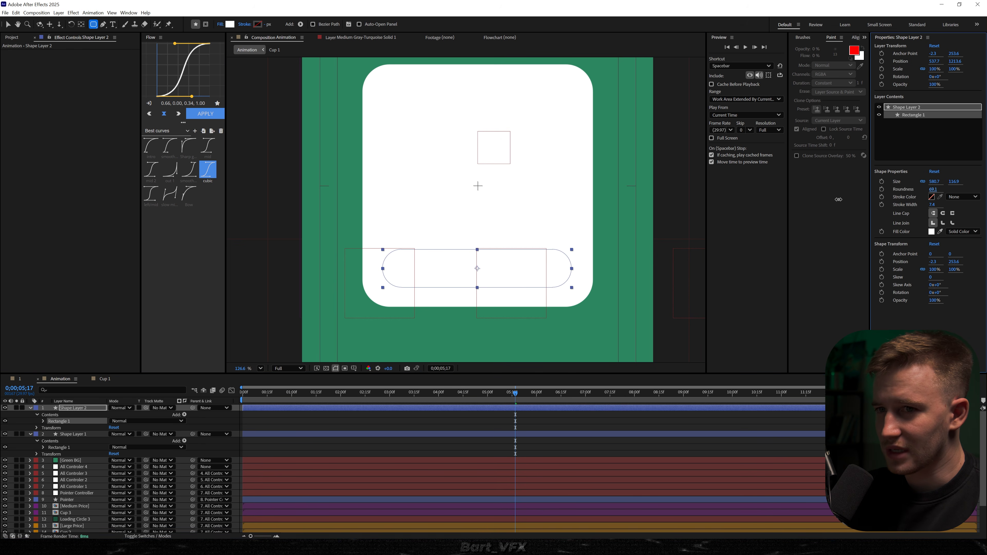
drag(799, 207, 878, 242)
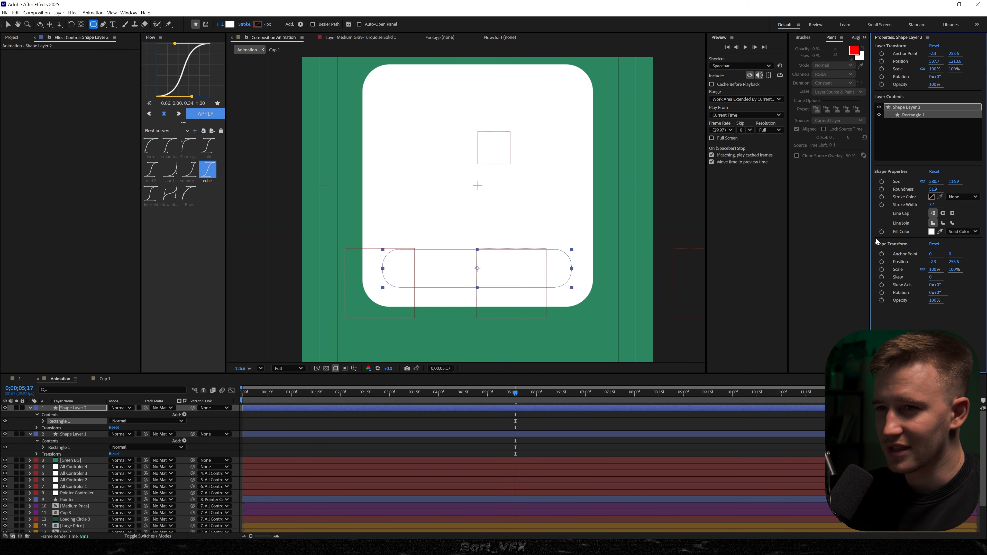
Step: Fill the lower rounded rectangle with the green background colour and set its roundness to 33.6
click(931, 233)
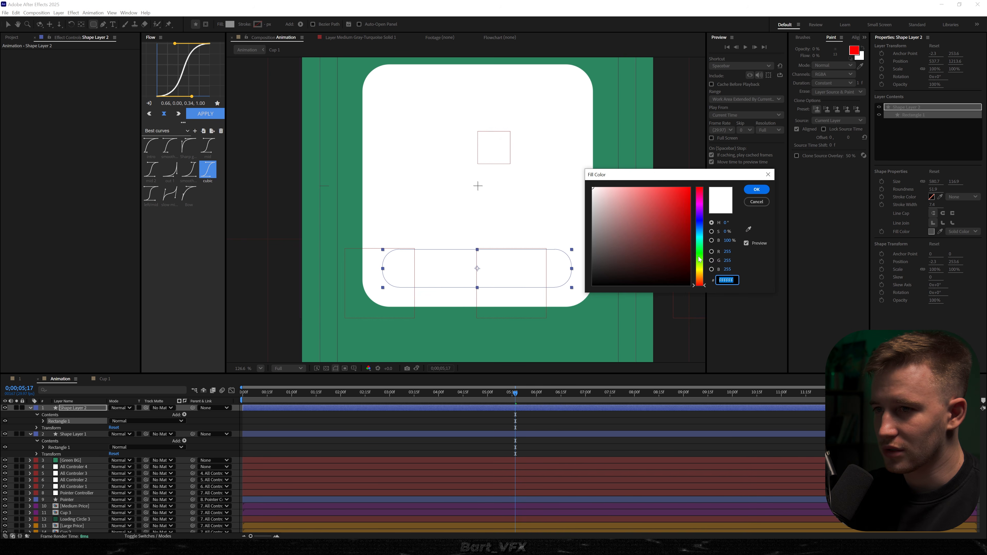
click(698, 256)
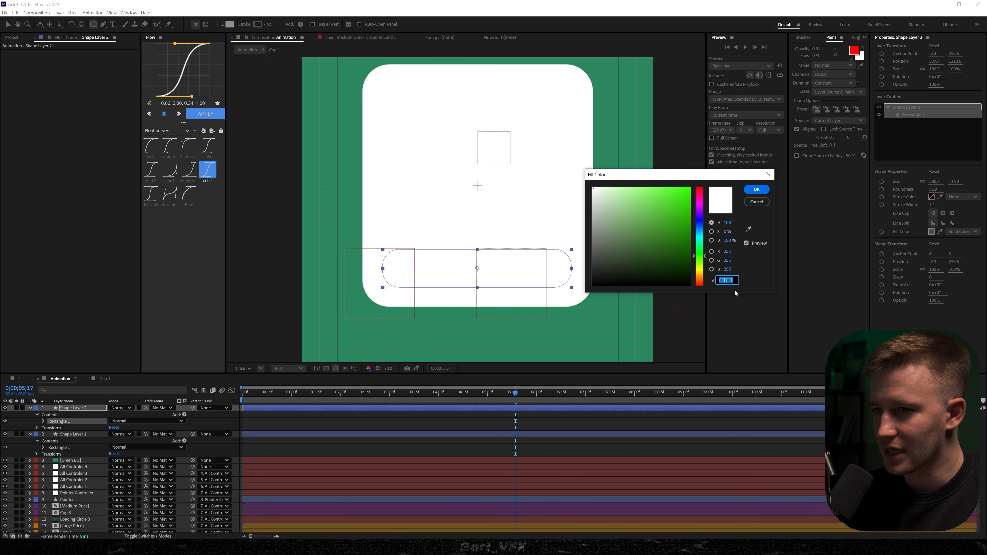
key(ctrl+v)
click(758, 190)
key(v)
drag(932, 189, 858, 194)
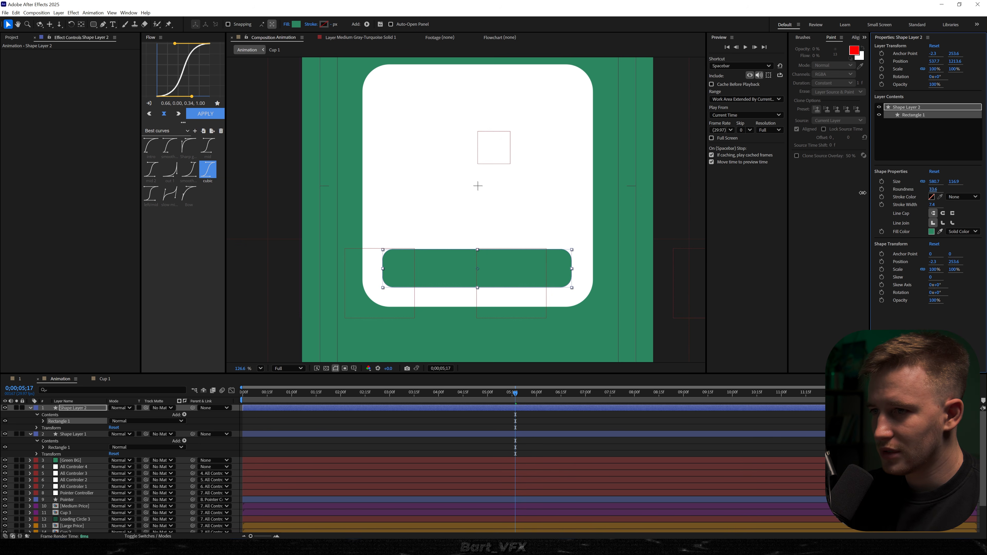
click(505, 422)
Step: Add a text layer reading "order recived" over the green button and select all of its text
scroll(475, 343, down, 1)
scroll(456, 288, up, 3)
key(space)
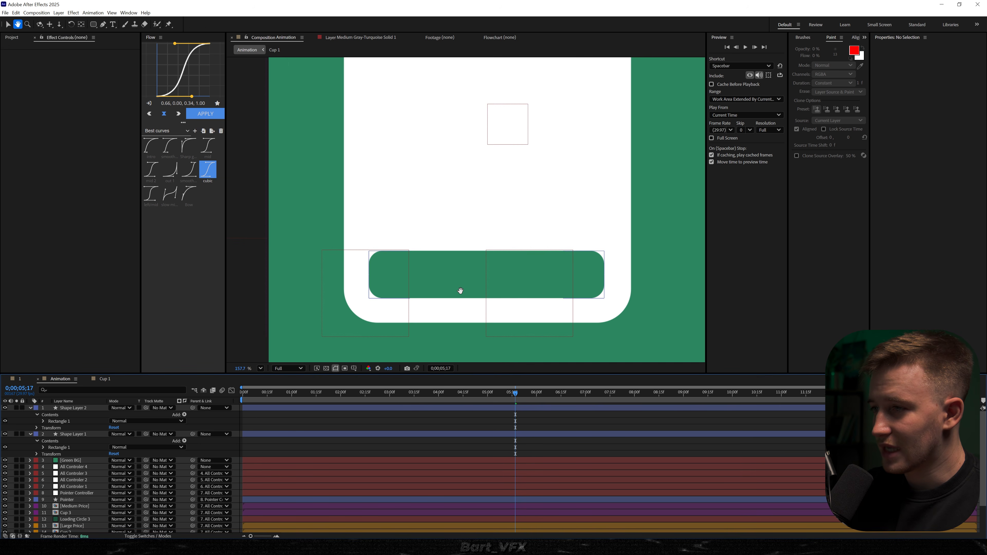
scroll(370, 209, down, 1)
key(ctrl+t)
click(401, 260)
text(order recived)
key(ctrl+a)
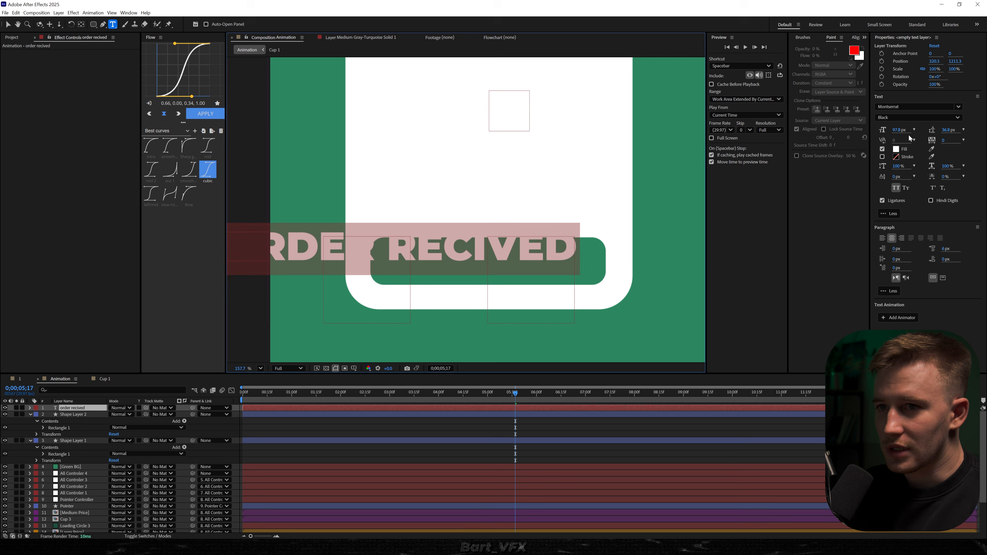
Step: Set the "order recived" text size to about 41.3 px and place the text in the middle of the green button
drag(899, 130, 703, 184)
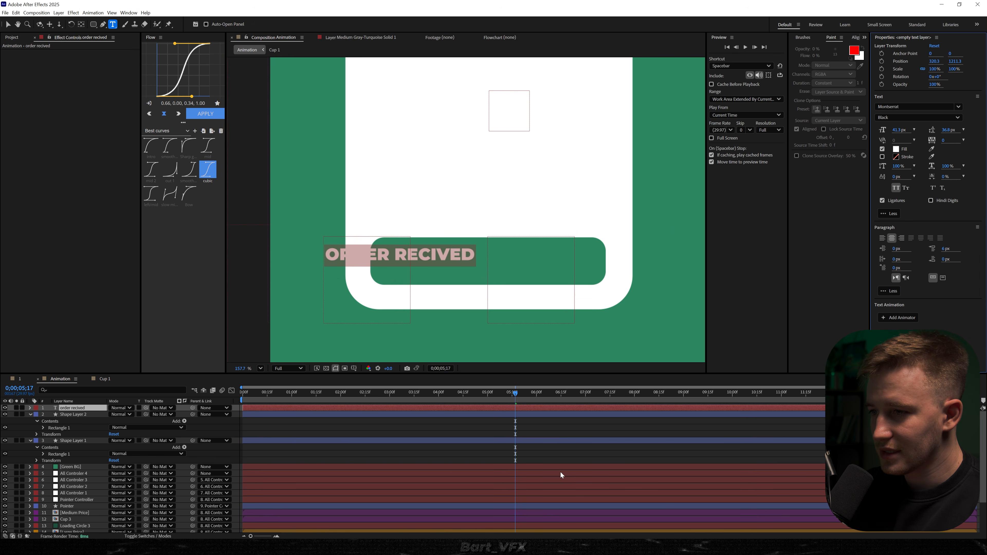
key(Escape)
key(v)
drag(419, 256, 491, 265)
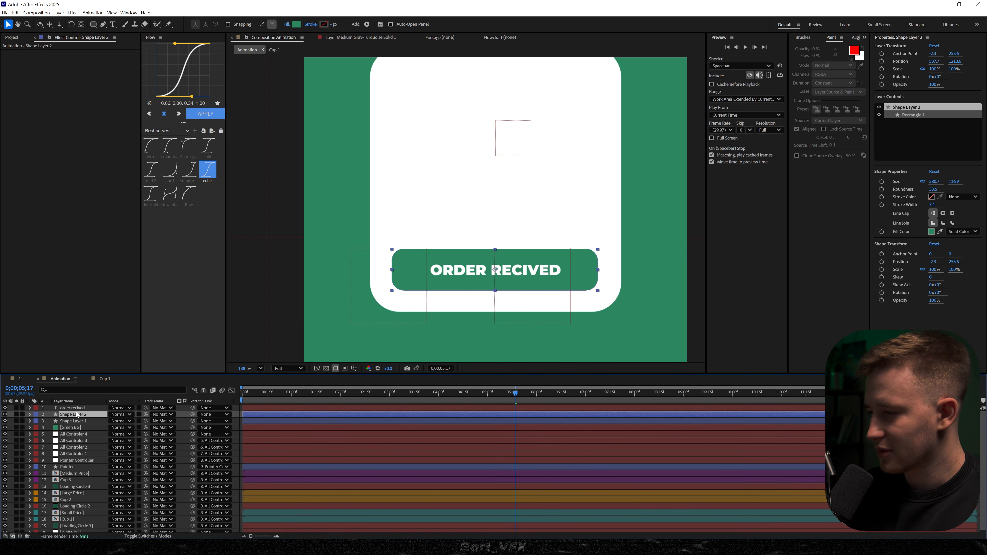
Step: Apply the CC Light Sweep effect to the green button's layer, Shape Layer 2
key(ctrl+space)
text(cc light)
key(Down)
key(Down)
key(Return)
scroll(497, 83, down, 4)
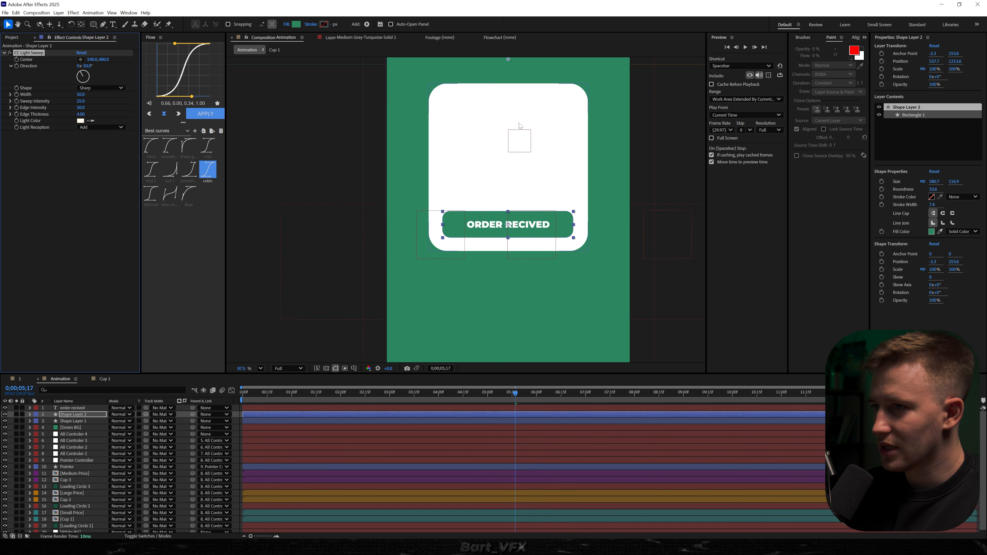
Step: Move the CC Light Sweep centre onto the button at about 540, 1218.5, and set its shape to Smooth and width to about 144
drag(498, 89, 498, 255)
scroll(493, 253, up, 3)
click(100, 88)
click(101, 104)
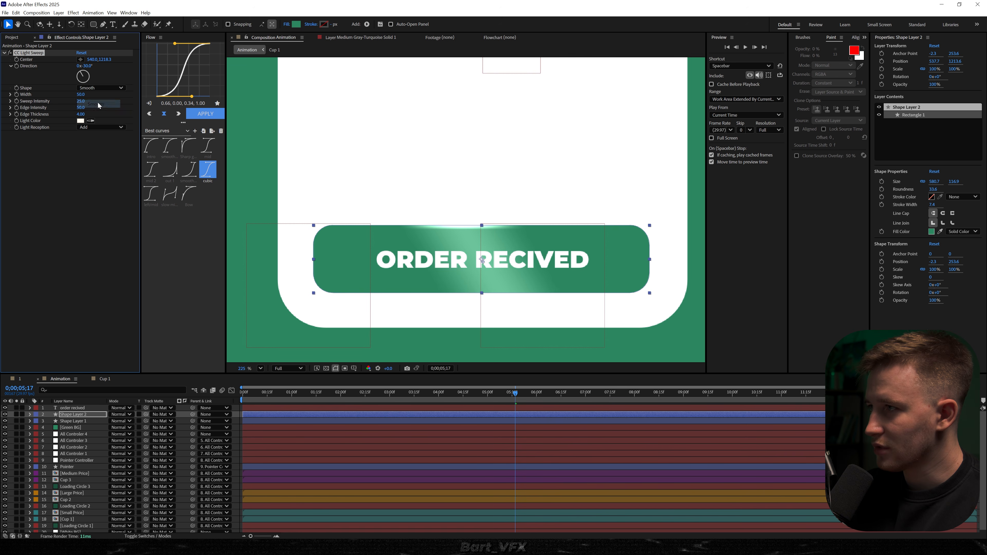
drag(81, 95, 111, 91)
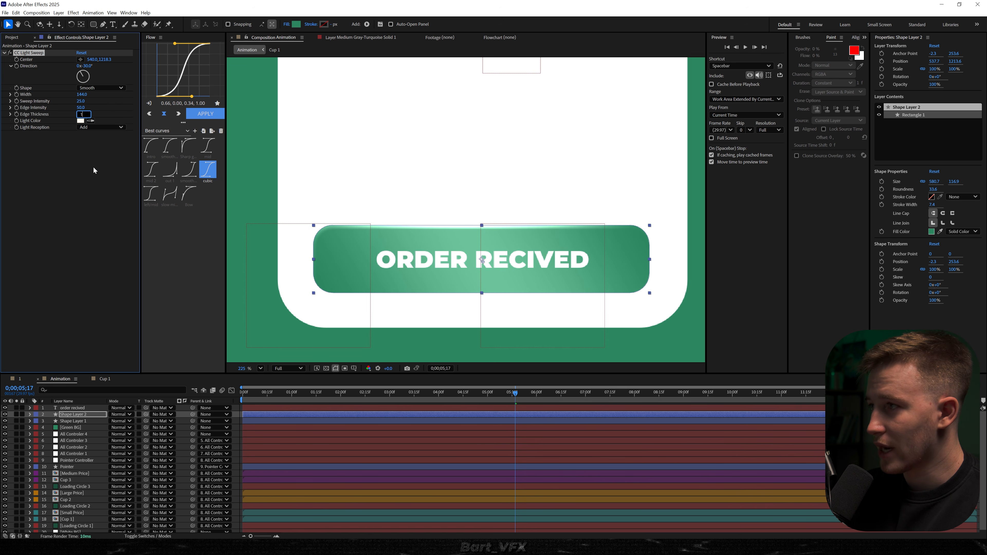
Step: Set the green button's CC Light Sweep edge thickness to 1 and clear the layer selection
key(Return)
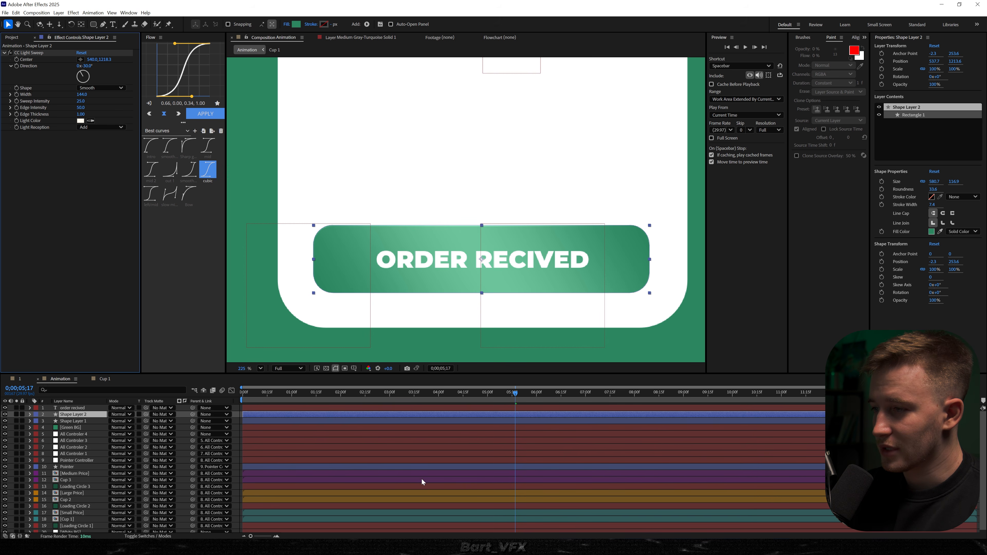
click(421, 479)
Step: Duplicate the "order recived" text layer and place the copy on the green background below the white card
scroll(485, 273, down, 3)
drag(513, 219, 497, 143)
click(72, 407)
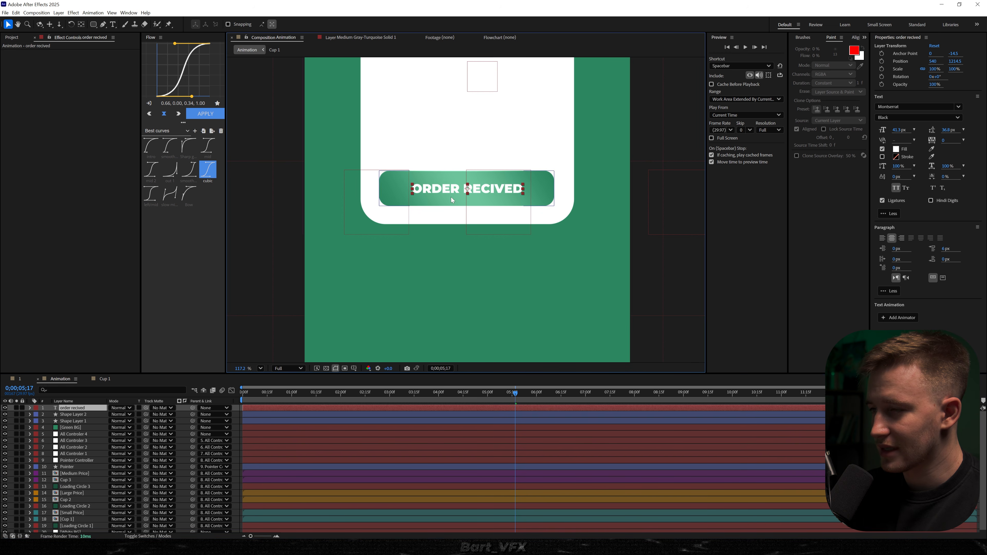
key(ctrl+d)
drag(448, 191, 453, 250)
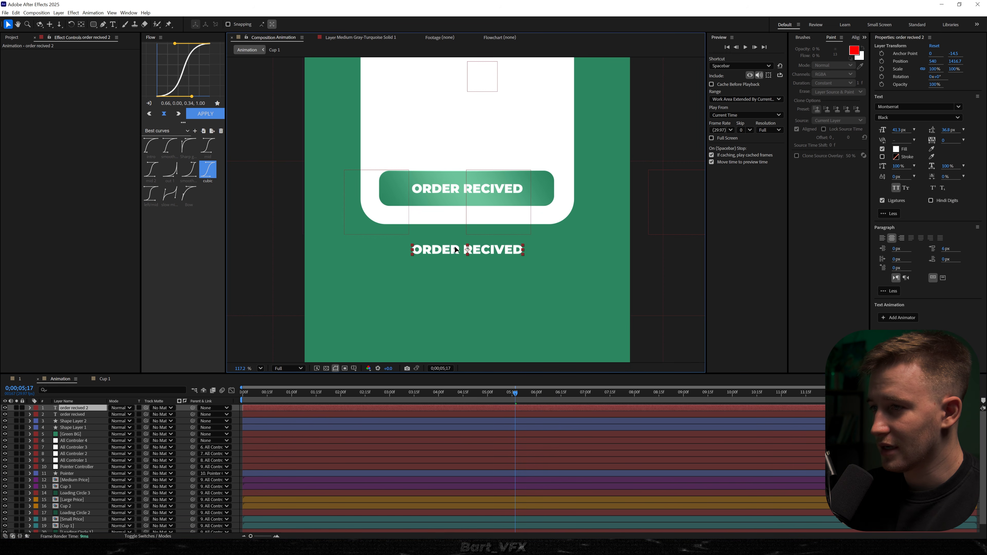
Step: Change the copied text below the card to "Total Payment" and align it with the card's left part
double_click(455, 245)
text(Total Pa)
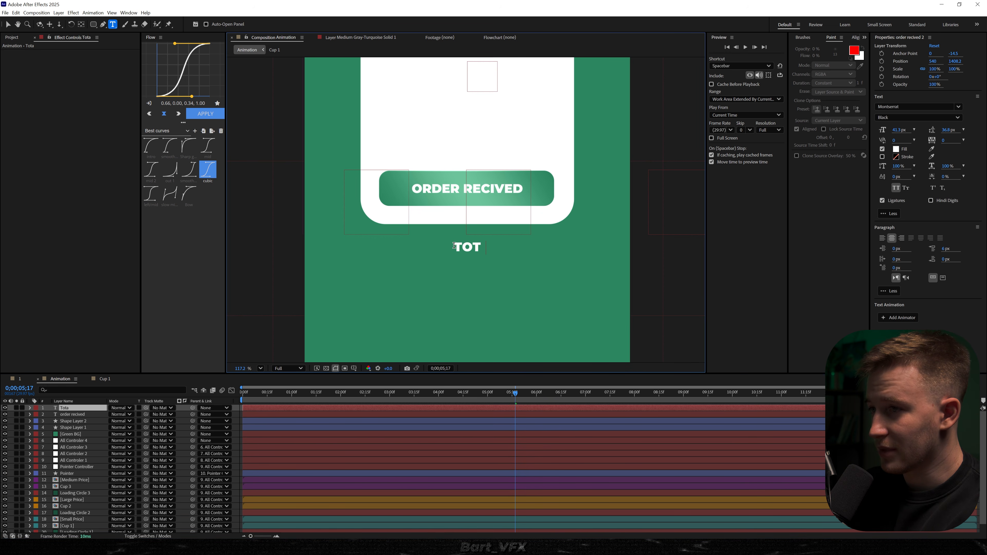
text(NT)
key(Escape)
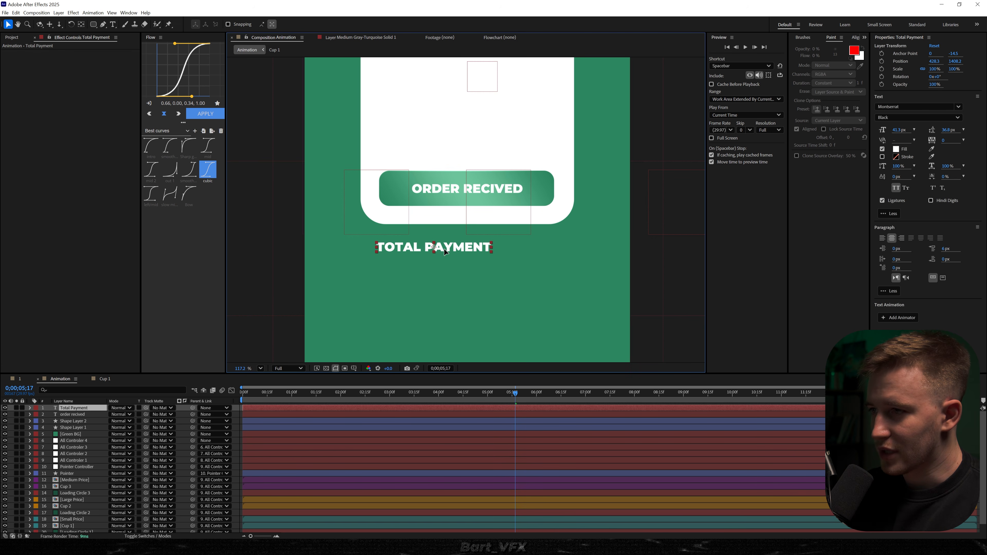
Step: Set the font style of the "Total Payment" text to ExtraBold
click(905, 116)
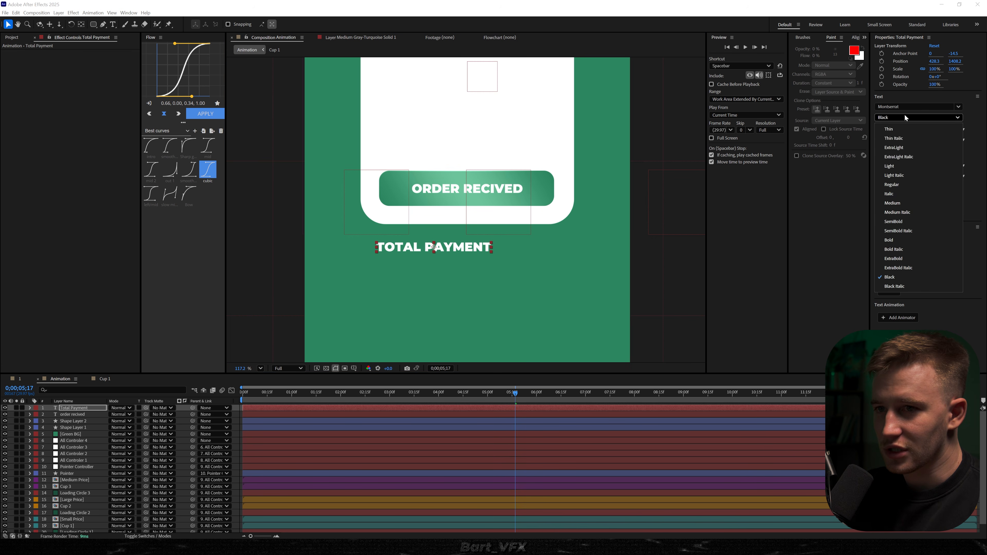
click(919, 222)
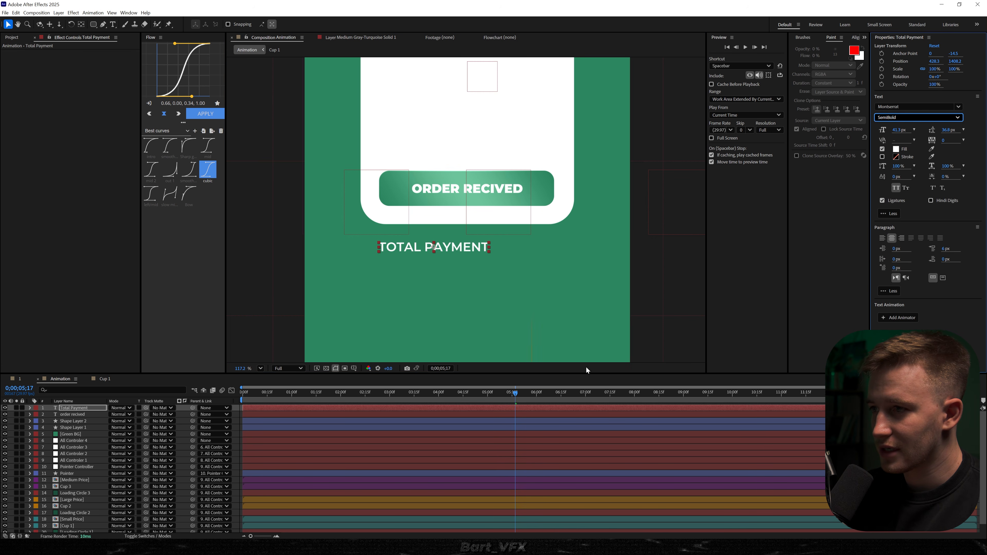
click(917, 259)
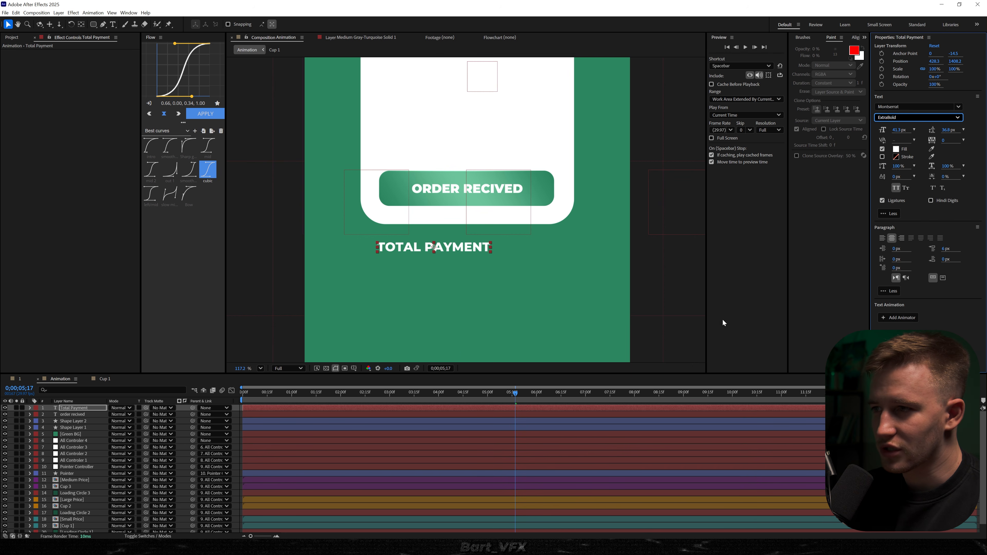
Step: Duplicate the "Total Payment" text to its right and change the copy's text to "$10"
drag(442, 249, 564, 249)
key(ctrl+d)
double_click(561, 245)
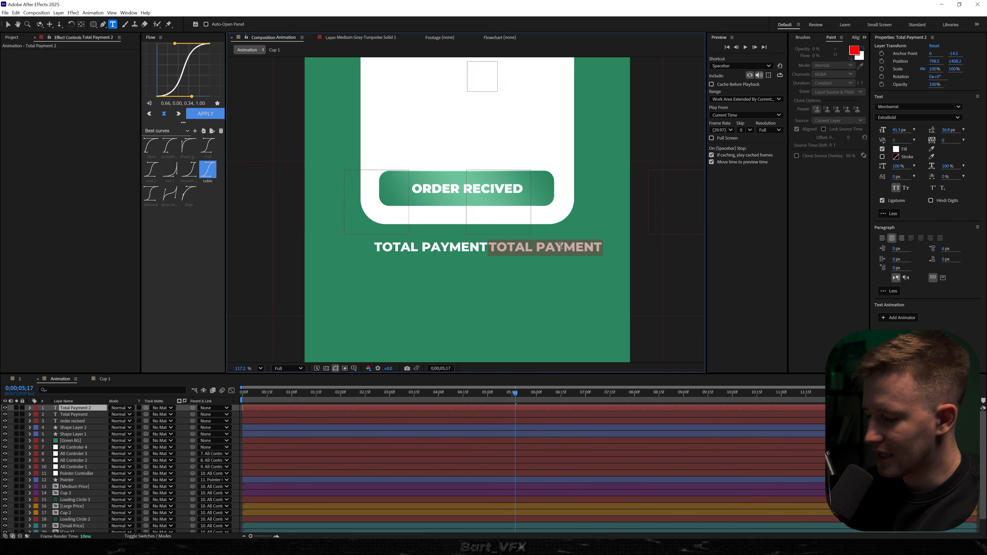
text($10)
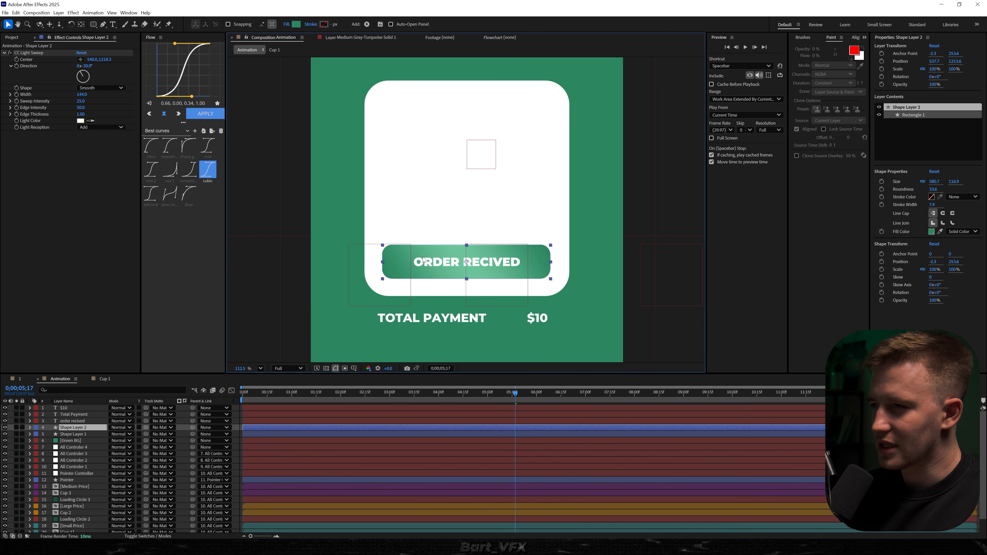
Step: Increase the green button's roundness until its ends are fully round, and scale the "Total Payment" and "$10" texts down slightly
drag(933, 189, 959, 189)
click(74, 415)
shift+click(73, 408)
key(s)
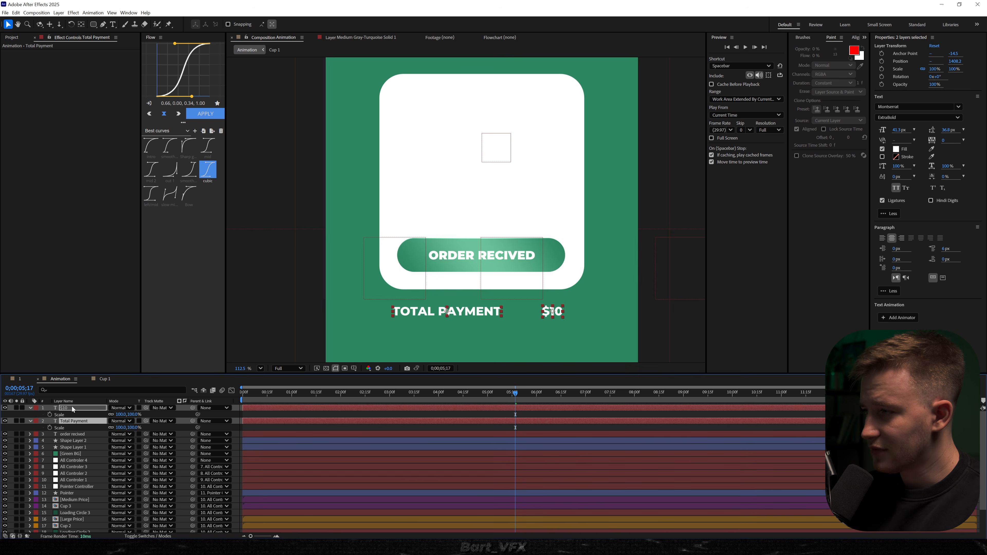
drag(122, 415, 115, 415)
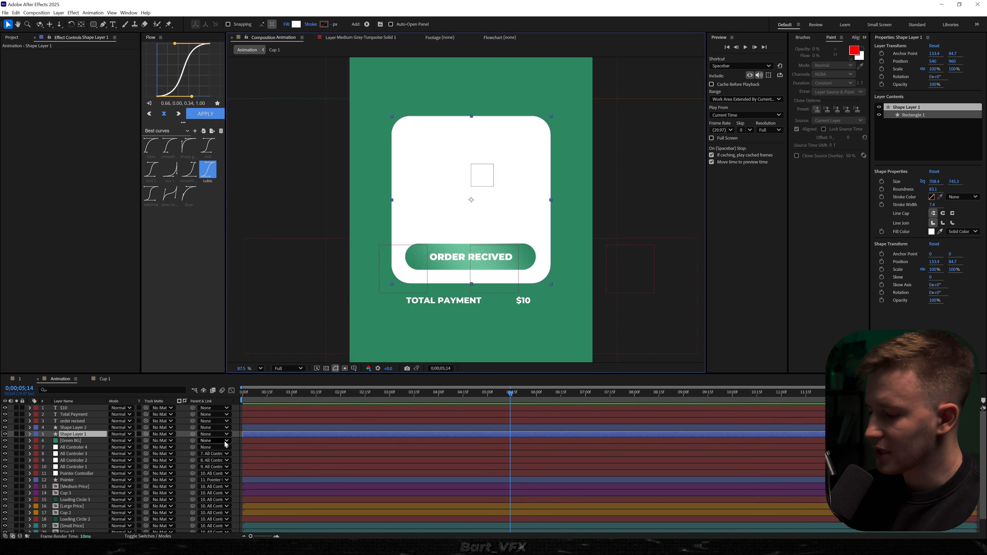
Step: Keyframe Shape Layer 1's opacity from 0% at 0;00;05;08 to 100% at 0;00;05;14
key(alt+shift+t)
drag(510, 395, 501, 399)
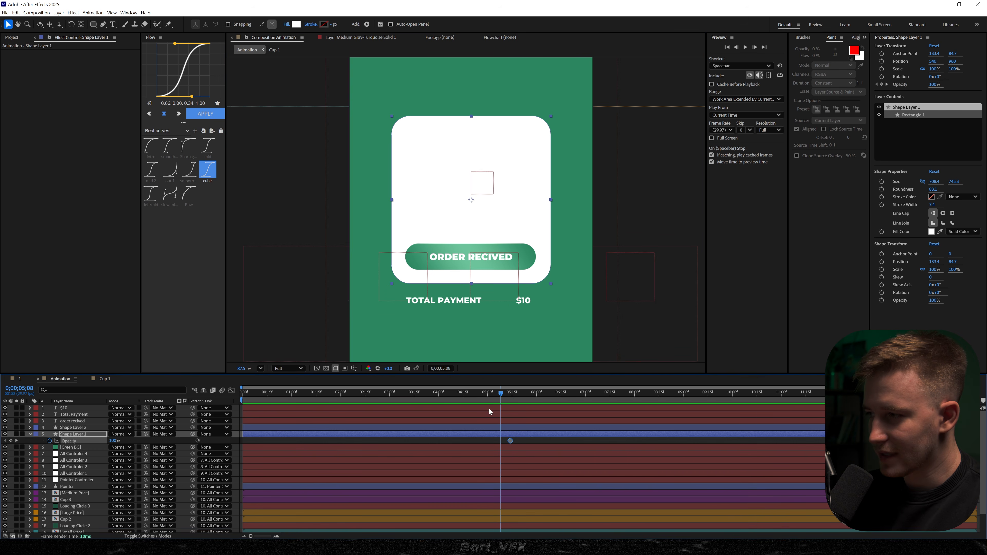
drag(115, 440, 64, 447)
drag(500, 394, 515, 394)
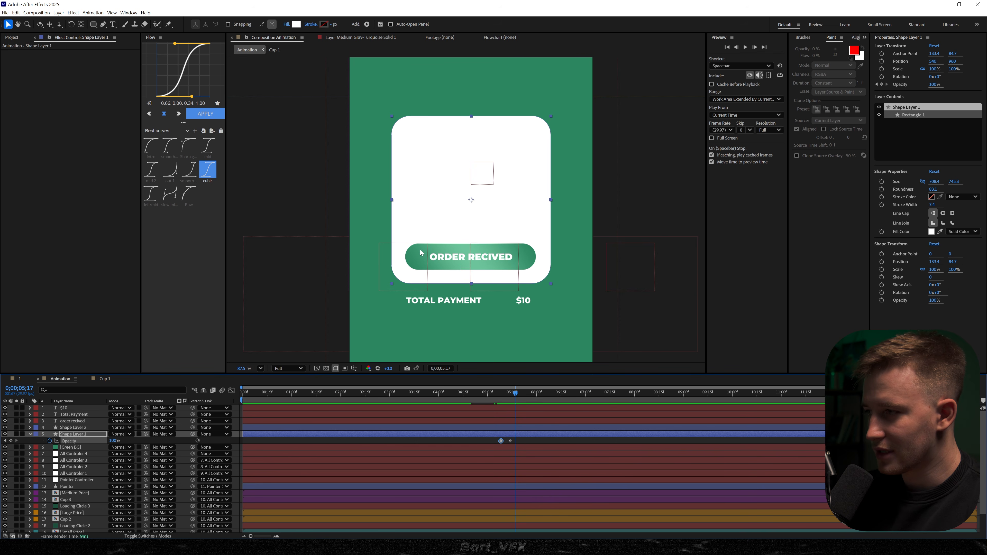
Step: Set Shape Layer 1 as the track matte of both the "order recived" text and Shape Layer 2
click(66, 435)
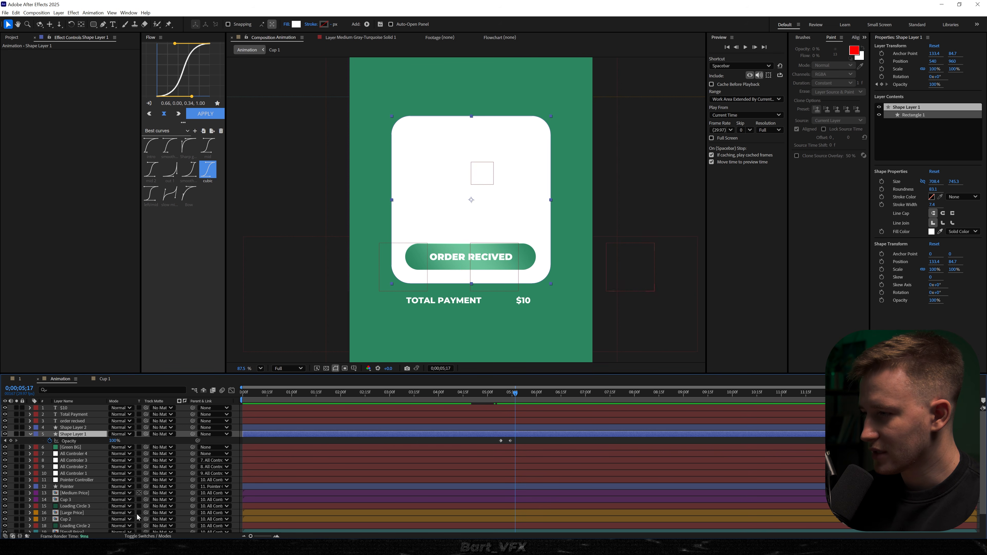
click(73, 428)
ctrl+click(75, 422)
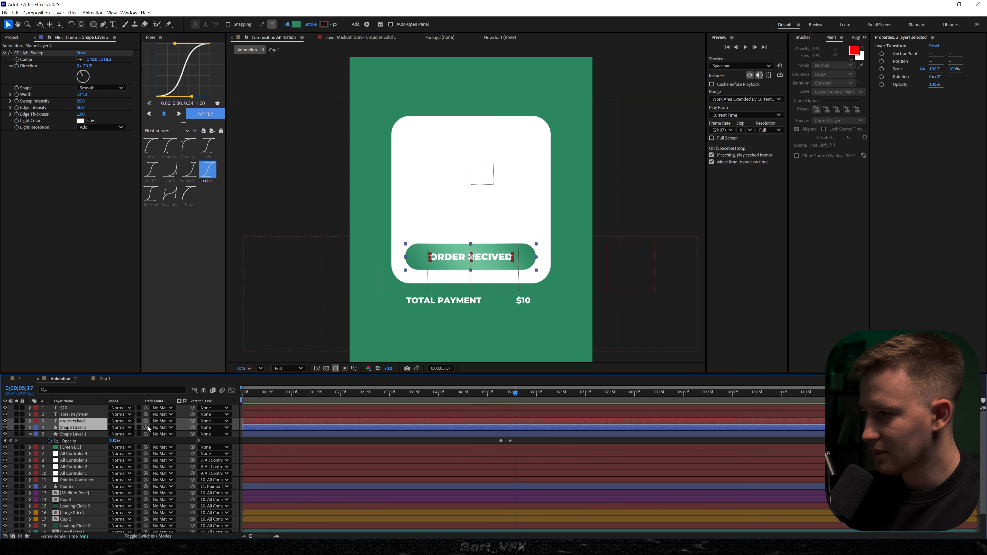
click(162, 428)
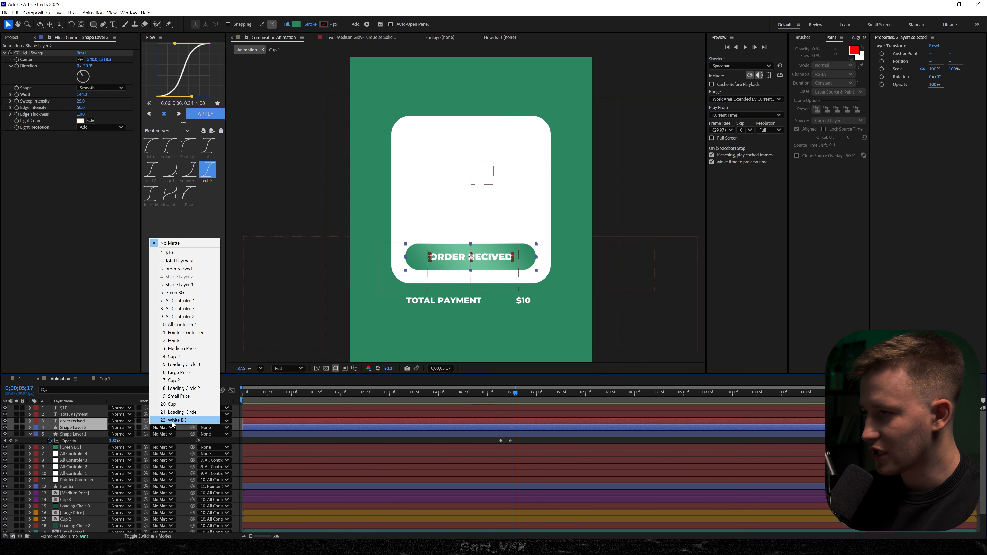
click(192, 285)
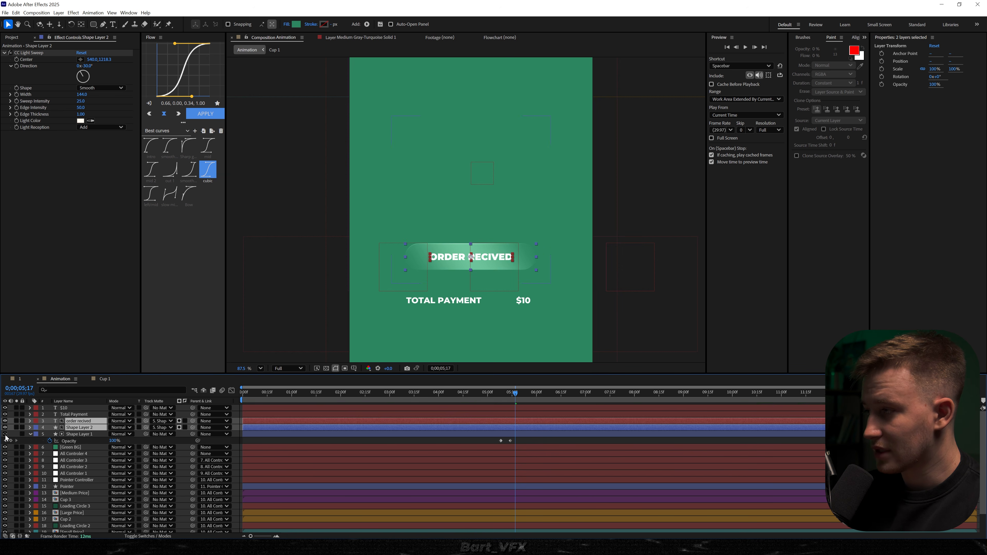
Step: Retime Shape Layer 1's opacity keyframes to about 0;00;05;04 and 0;00;05;11, apply Easy Ease to both, and preview the transition
mouse_move(515, 393)
mouse_down()
mouse_move(490, 393)
mouse_move(531, 392)
mouse_up()
mouse_move(481, 397)
mouse_down()
mouse_move(497, 395)
mouse_move(488, 396)
mouse_up()
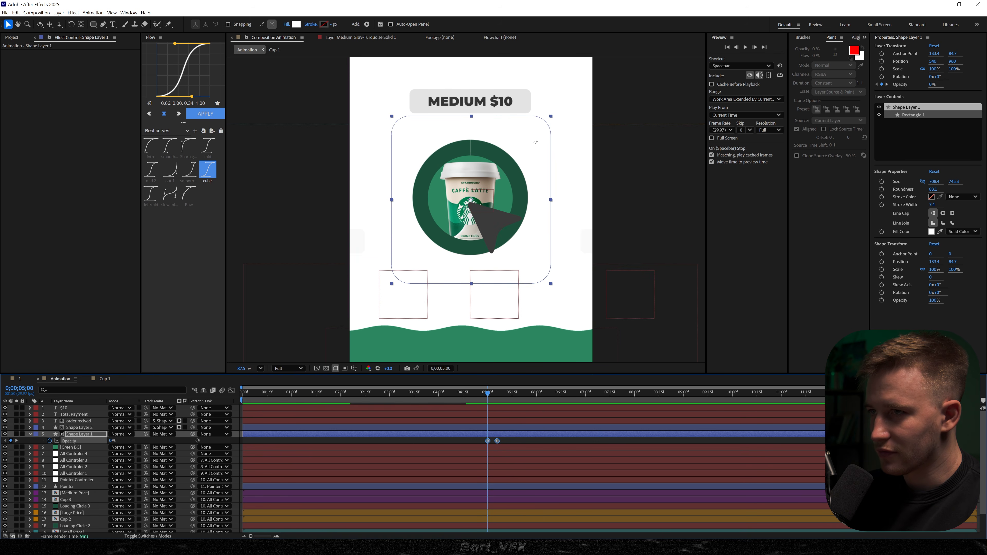
drag(487, 440, 505, 441)
click(505, 441)
drag(430, 439, 503, 455)
key(F9)
key(space)
mouse_move(494, 393)
mouse_down()
mouse_move(536, 391)
mouse_move(480, 392)
mouse_up()
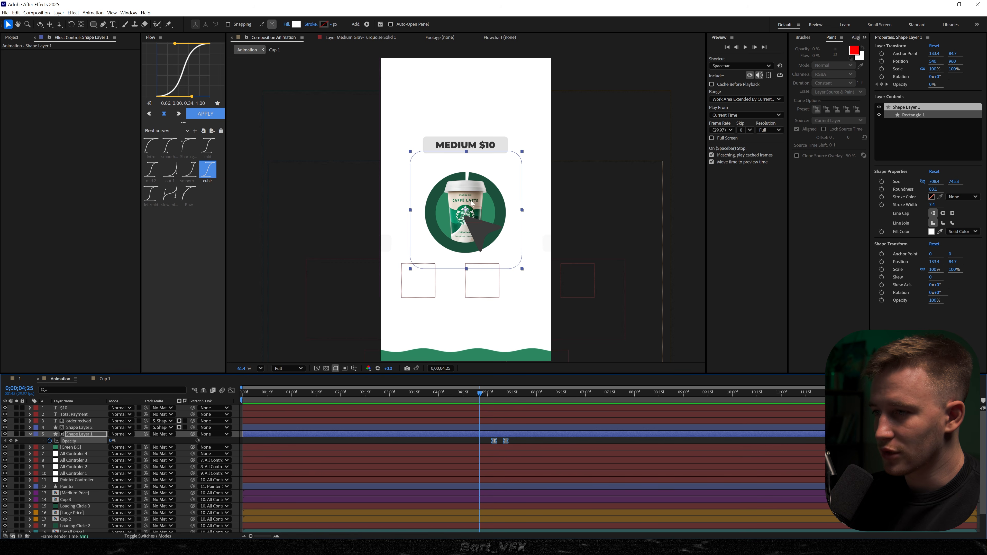
key(space)
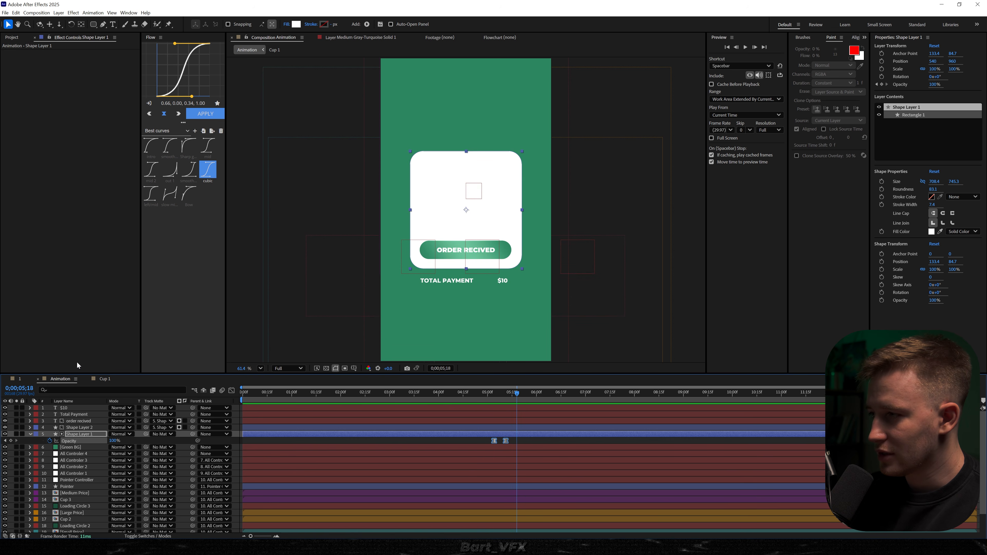
Step: Copy the Cup.png layer from the Cup 1 composition into the Animation composition and bring it to the top of the layer stack
click(107, 380)
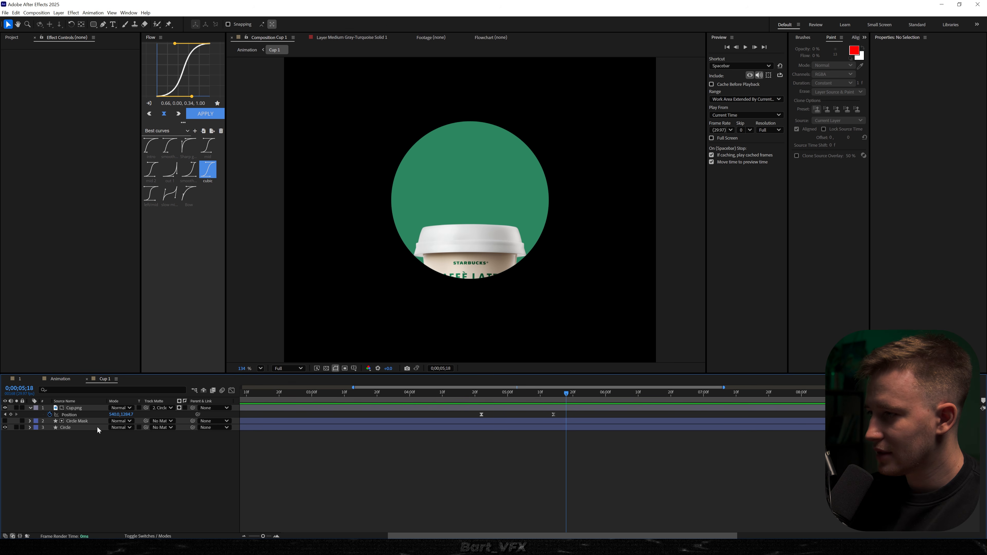
click(78, 408)
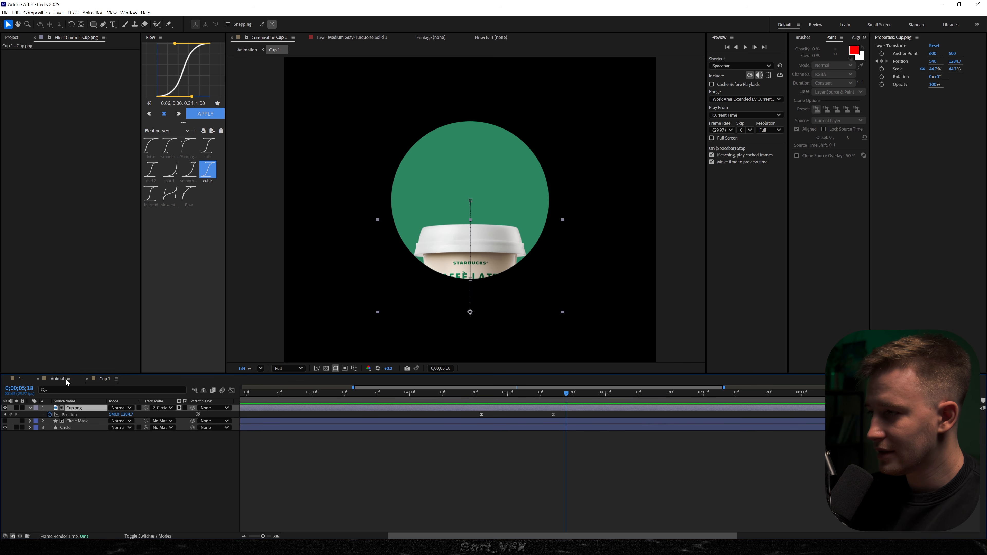
click(66, 380)
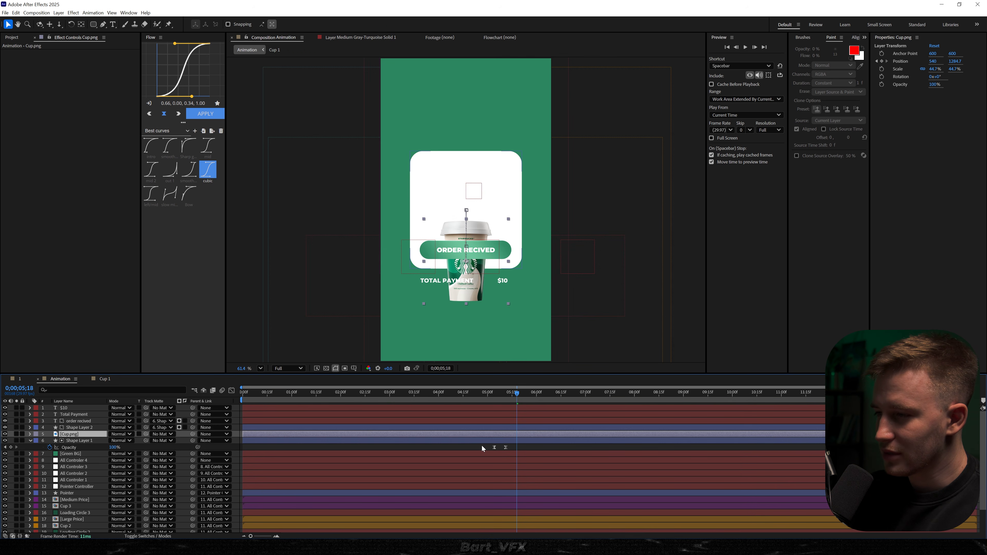
key(ctrl+shift+bracketright)
Step: Delete all position keyframes of the copied Cup.png layer
key(u)
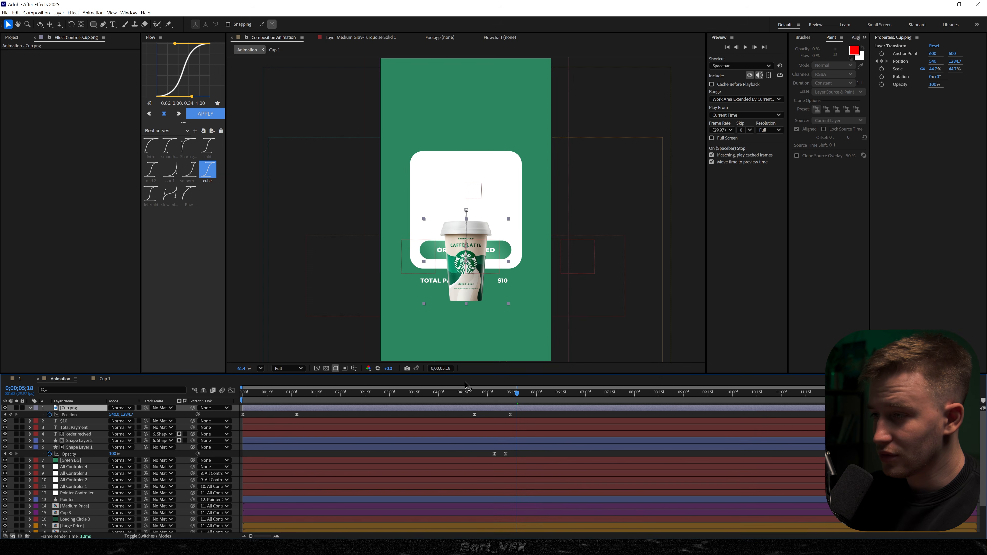
drag(531, 414, 206, 427)
key(Delete)
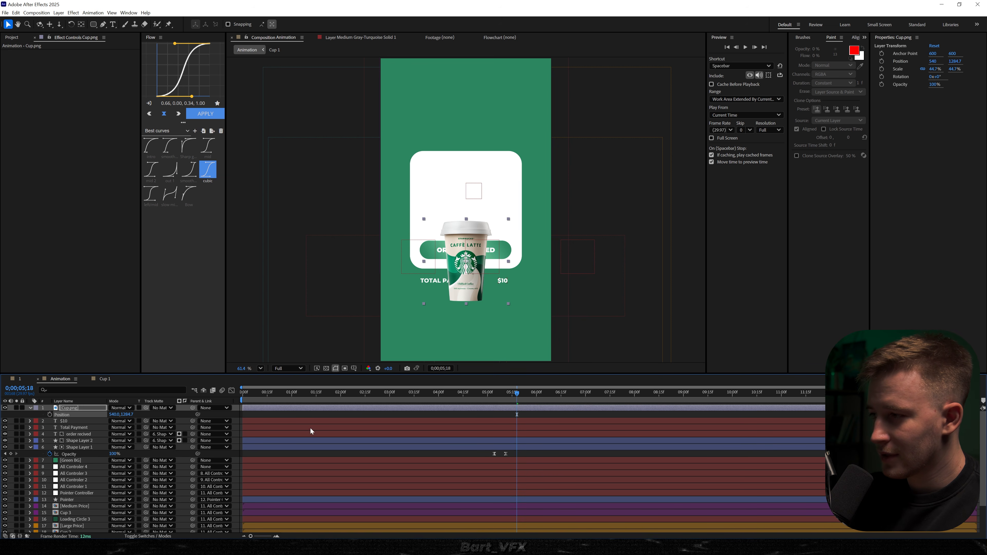
Step: Scale Cup.png to about 29.7% and place it inside the white card above the "order recived" button
key(s)
drag(119, 415, 112, 415)
drag(475, 263, 480, 198)
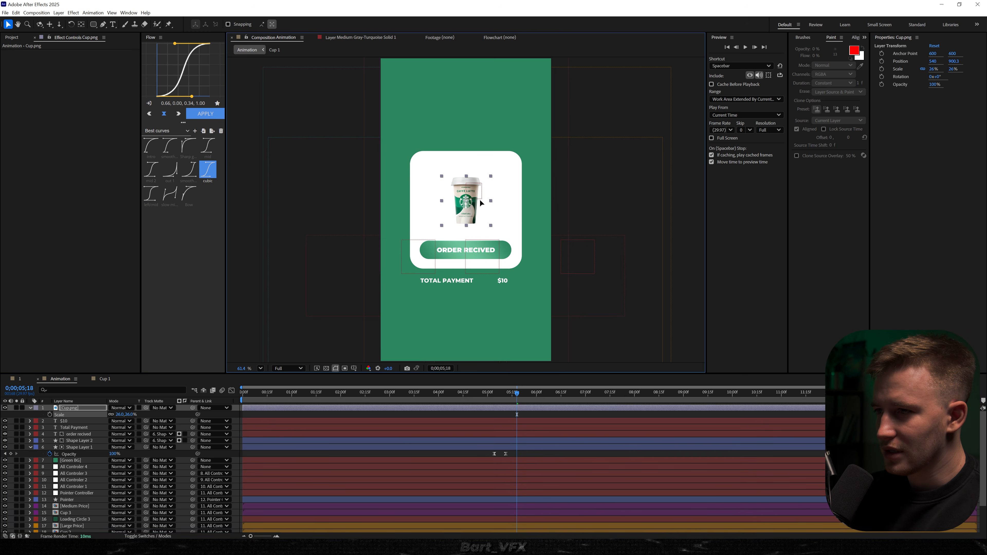
drag(120, 414, 123, 415)
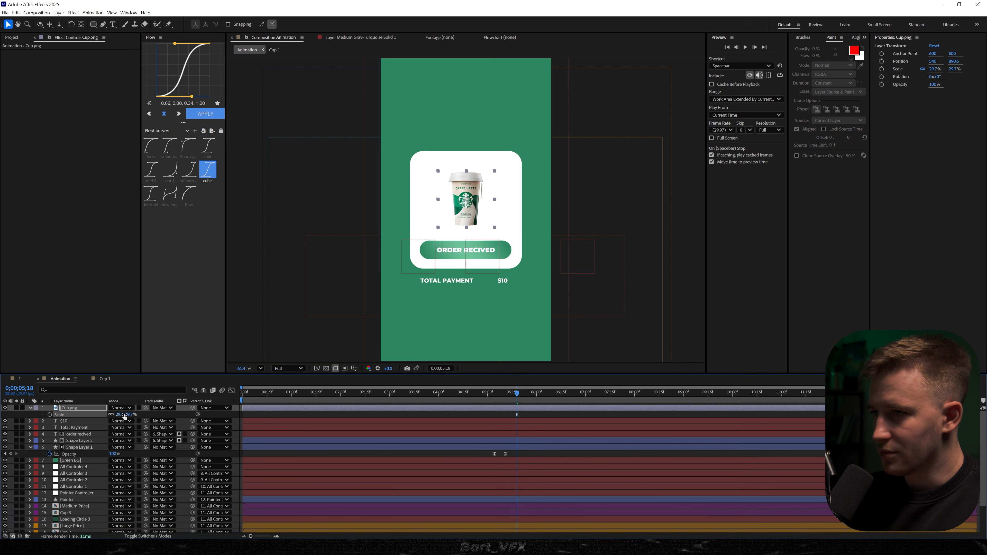
Step: Locate the Cup 1 position keyframe at 0;00;04;22 and add a position keyframe to the Animation composition's Cup.png at that time
drag(513, 396, 475, 393)
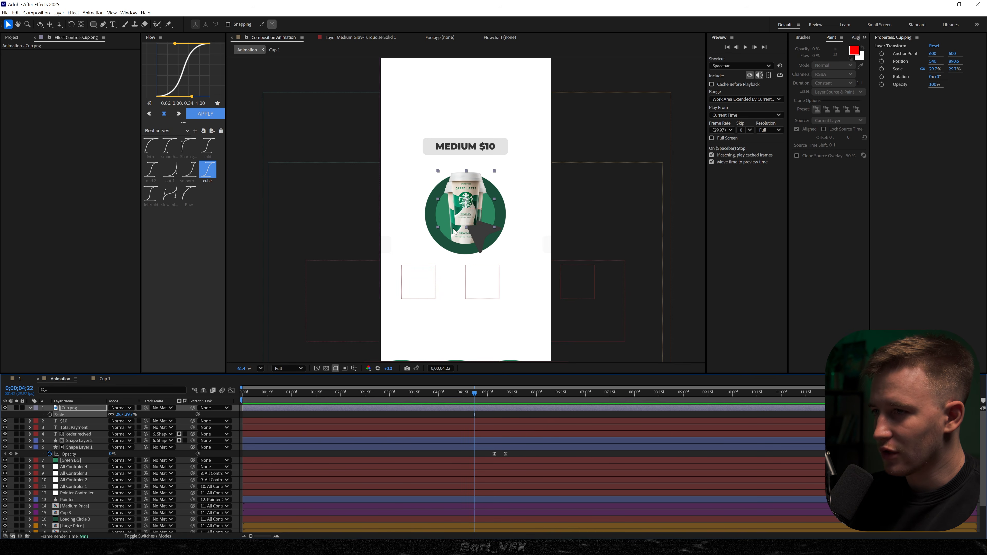
mouse_move(474, 393)
mouse_down()
mouse_move(436, 394)
mouse_move(457, 394)
mouse_up()
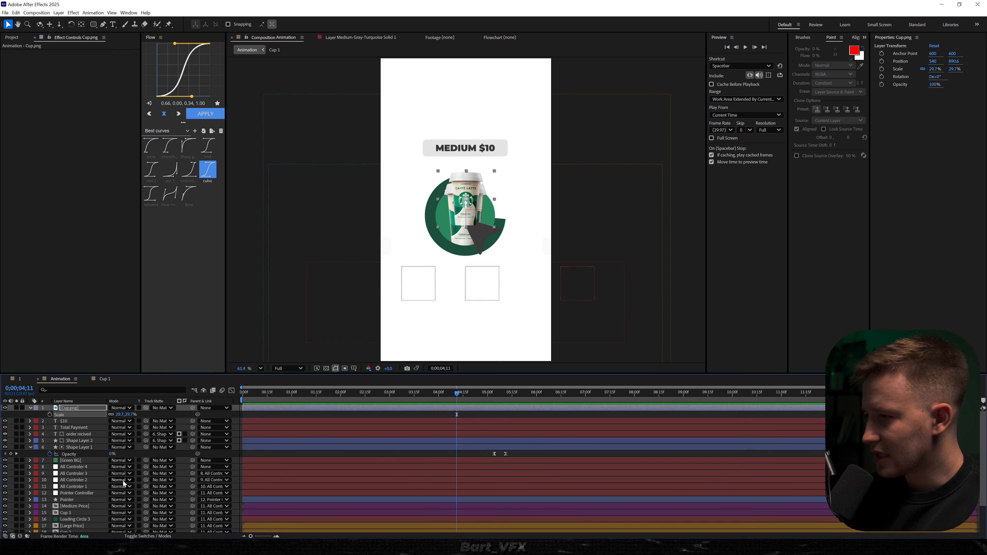
click(105, 379)
drag(460, 394, 476, 396)
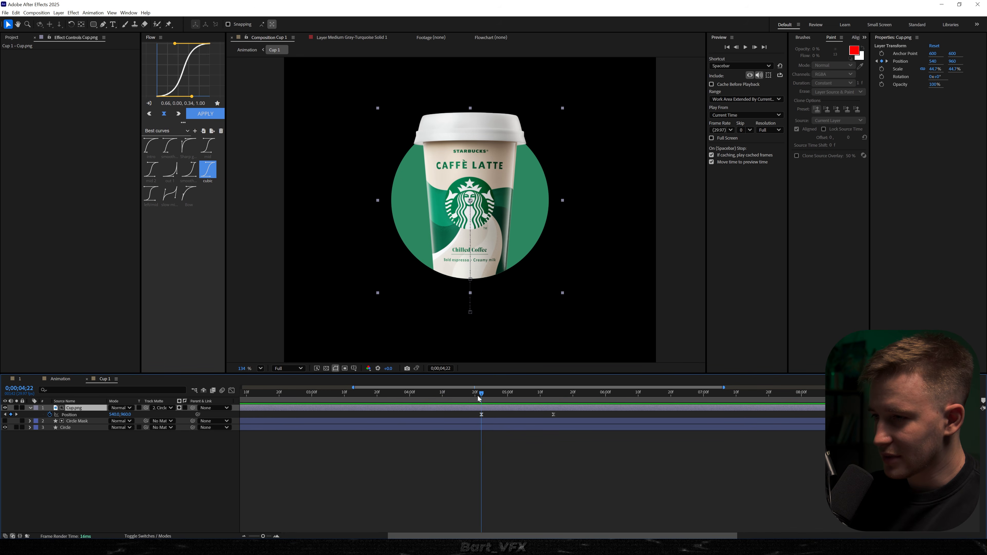
key(minus)
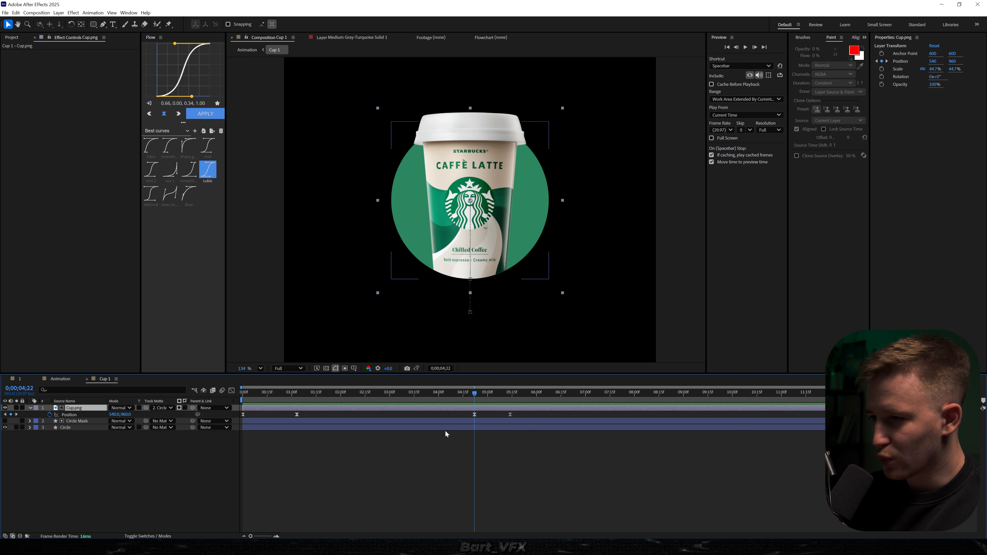
key(Tab)
click(230, 464)
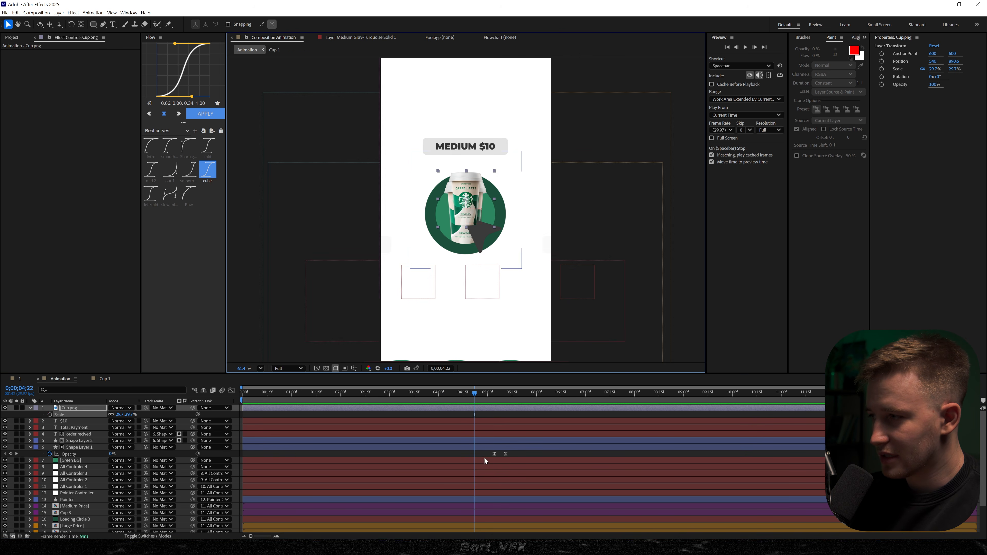
key(shift+p)
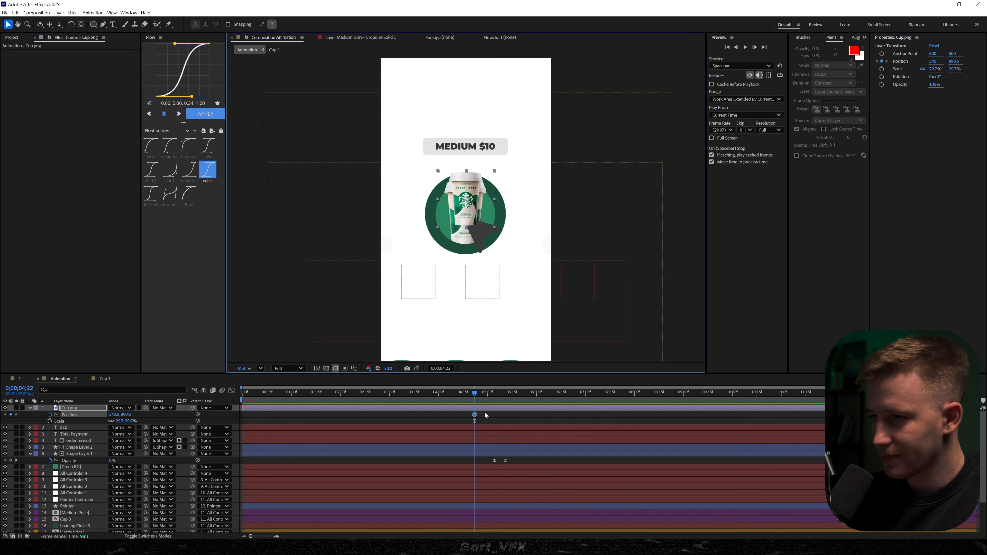
Step: Locate Cup 1's position keyframe at 0;00;05;14 and set the Animation composition's Cup.png Y position to 1018.2 at that time
click(107, 379)
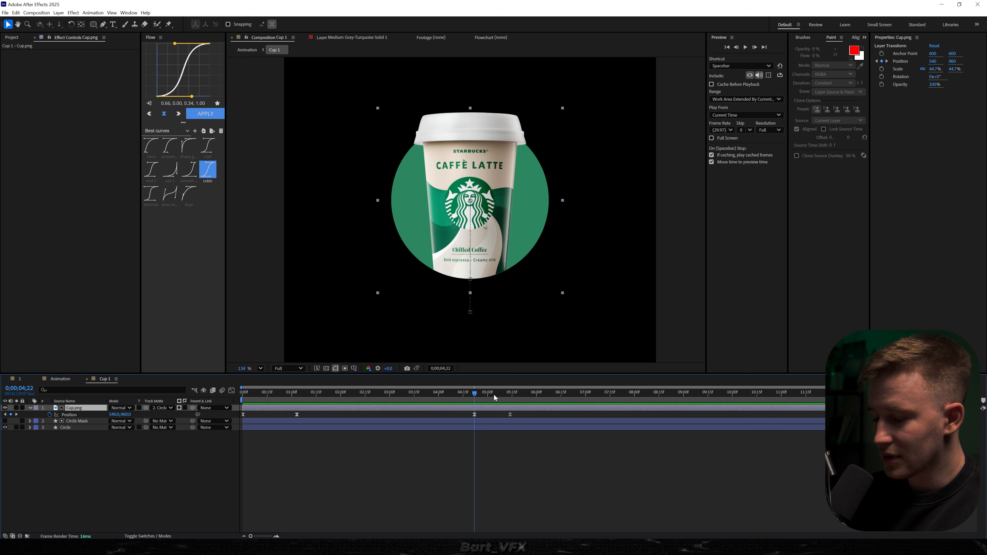
drag(481, 395, 507, 395)
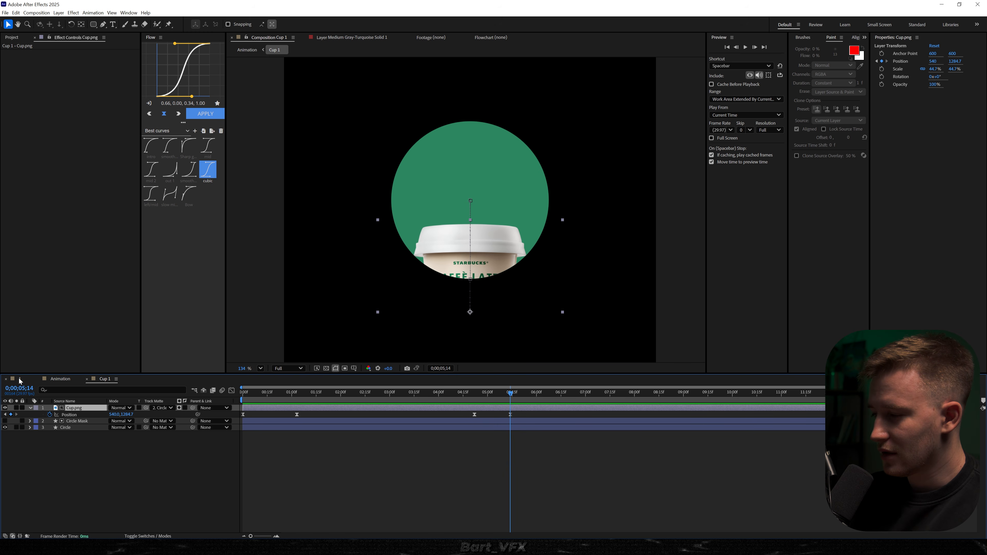
click(56, 379)
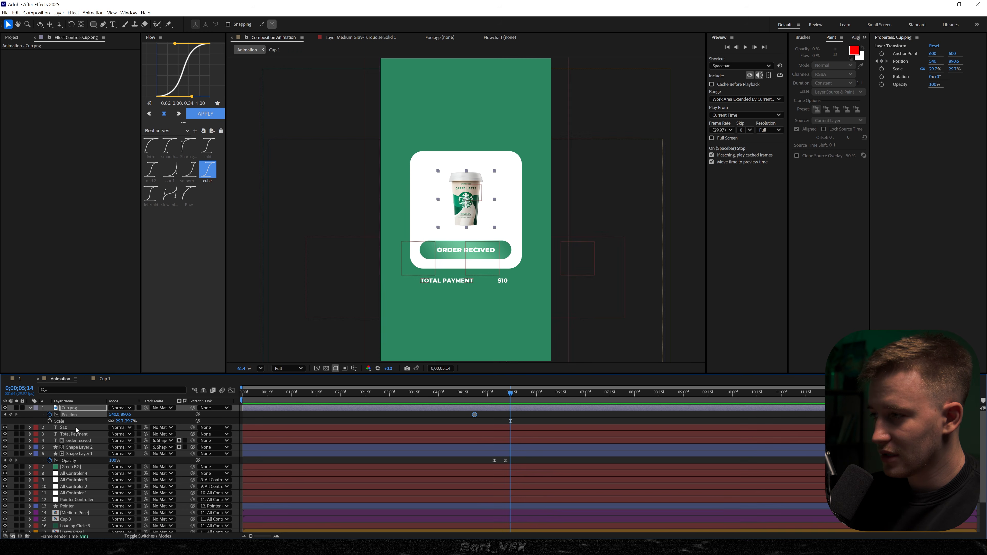
drag(119, 415, 654, 387)
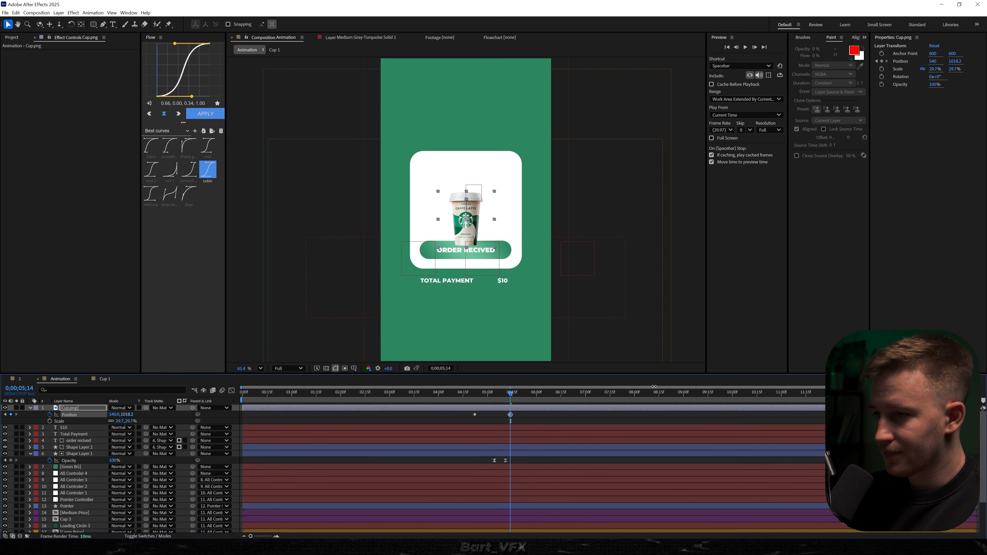
Step: Shift both Cup.png position keyframes up together until Y is 892.2 at 0;00;05;14, apply the 0.66, 0.00, 0.34, 1.00 easing curve and preview the motion
scroll(481, 199, up, 4)
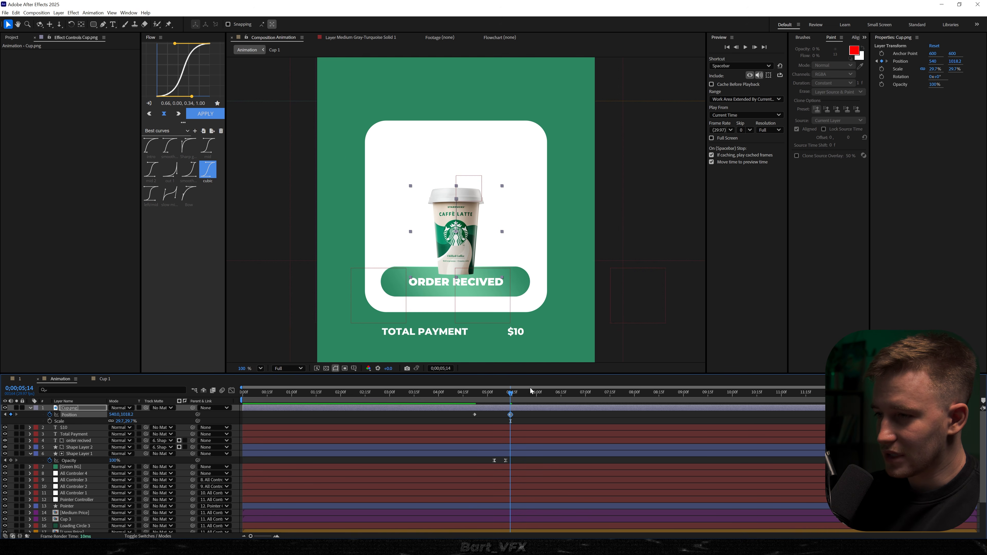
drag(535, 411, 461, 416)
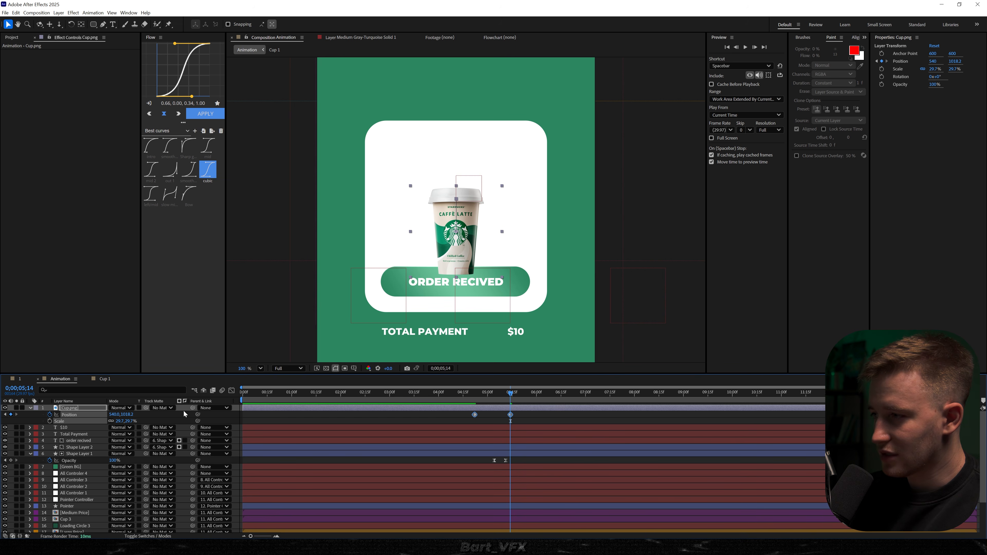
drag(128, 414, 71, 418)
drag(562, 423, 418, 407)
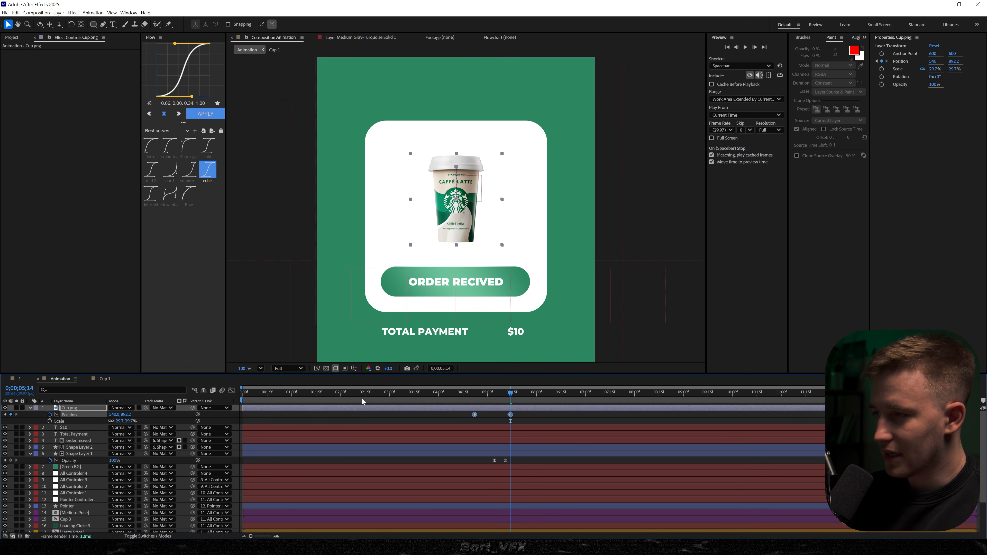
click(209, 115)
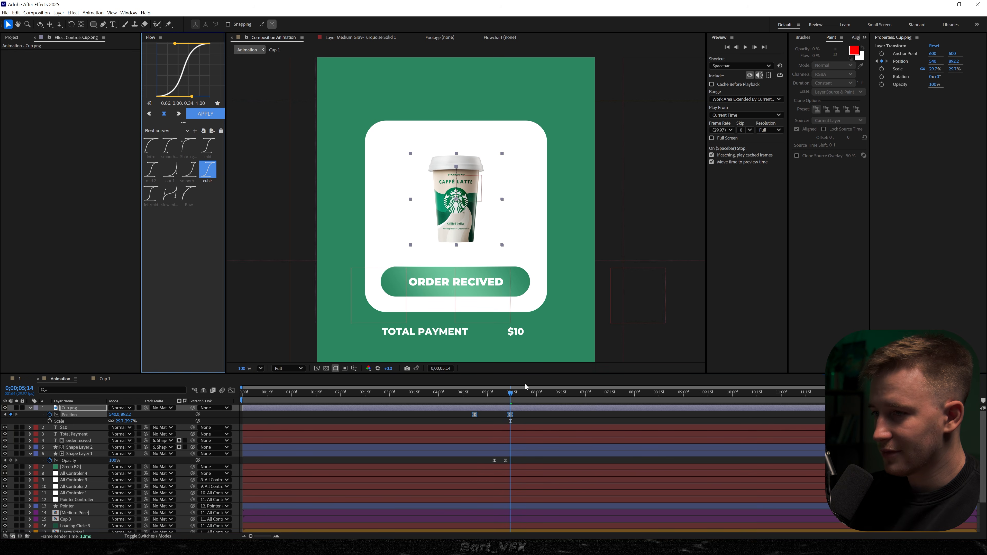
click(434, 393)
key(space)
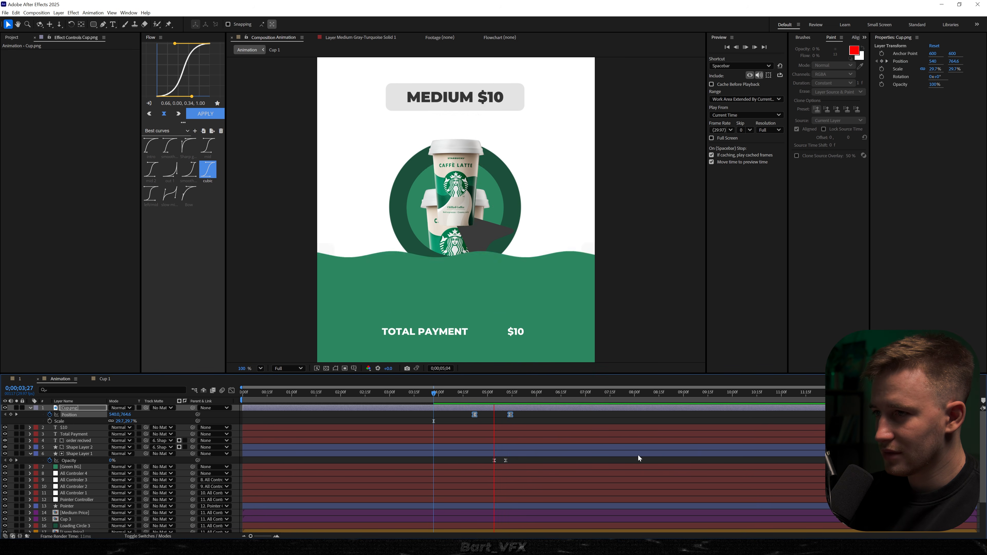
click(457, 400)
mouse_move(476, 401)
mouse_down()
mouse_move(498, 393)
mouse_move(464, 395)
mouse_up()
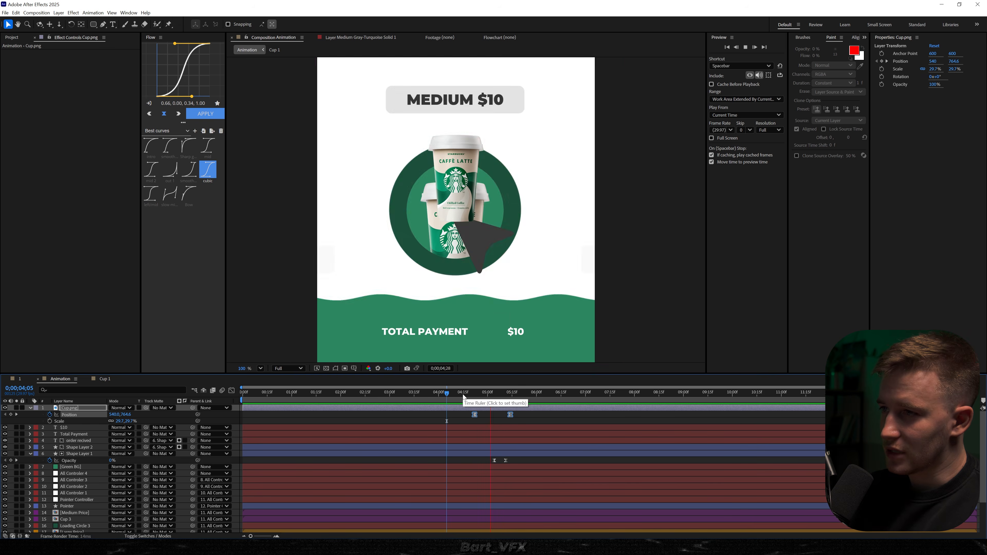
Step: Fade in the Cup.png, $10 and Total Payment layers with opacity keyframes from 0% at 0;00;04;25 to 100% at 0;00;05;05
click(495, 398)
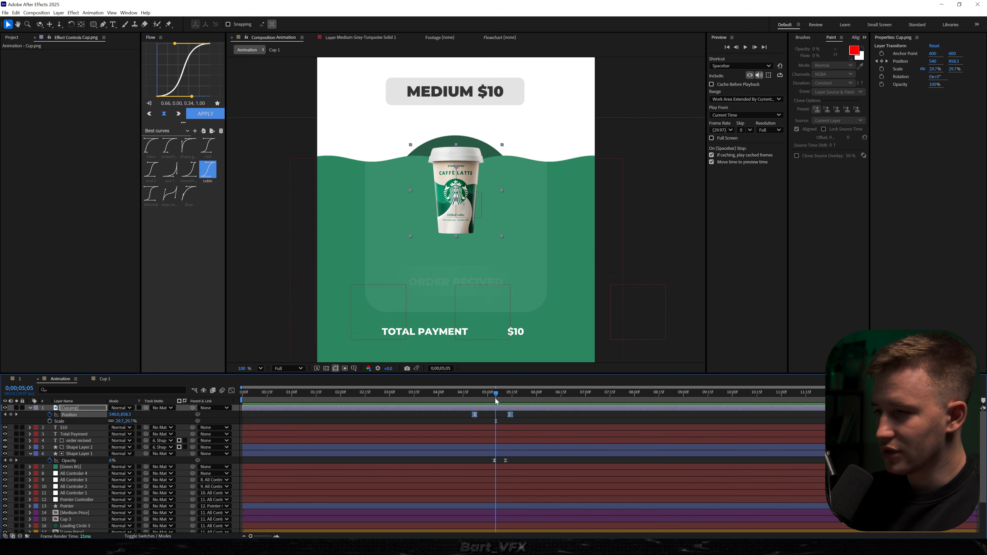
click(541, 434)
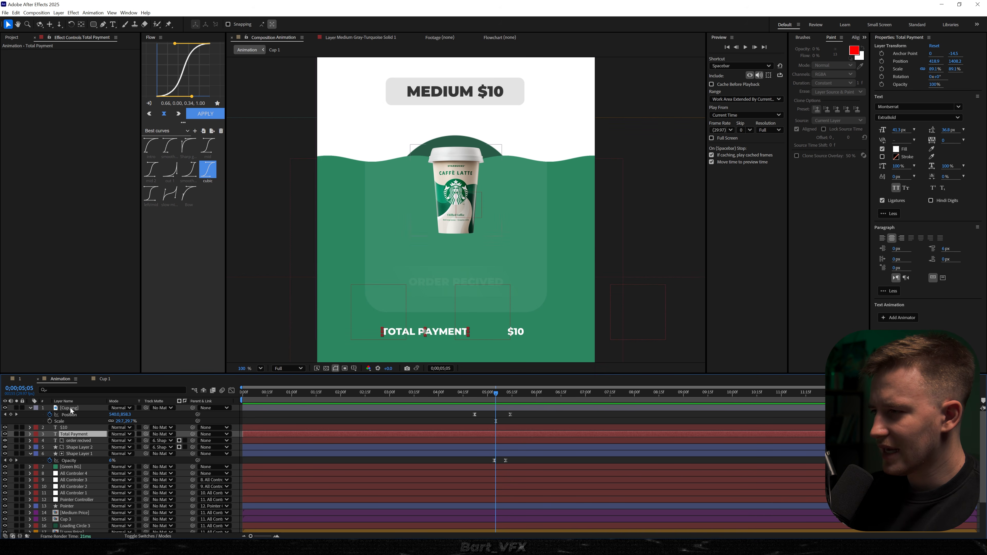
shift+click(69, 408)
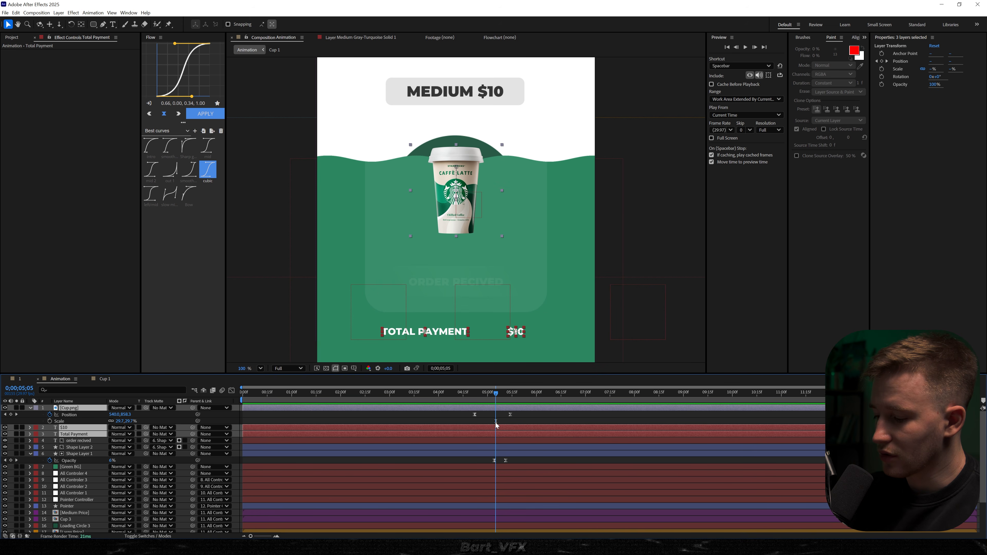
key(alt+shift+t)
drag(496, 389, 479, 393)
click(115, 454)
text(0)
key(Return)
key(space)
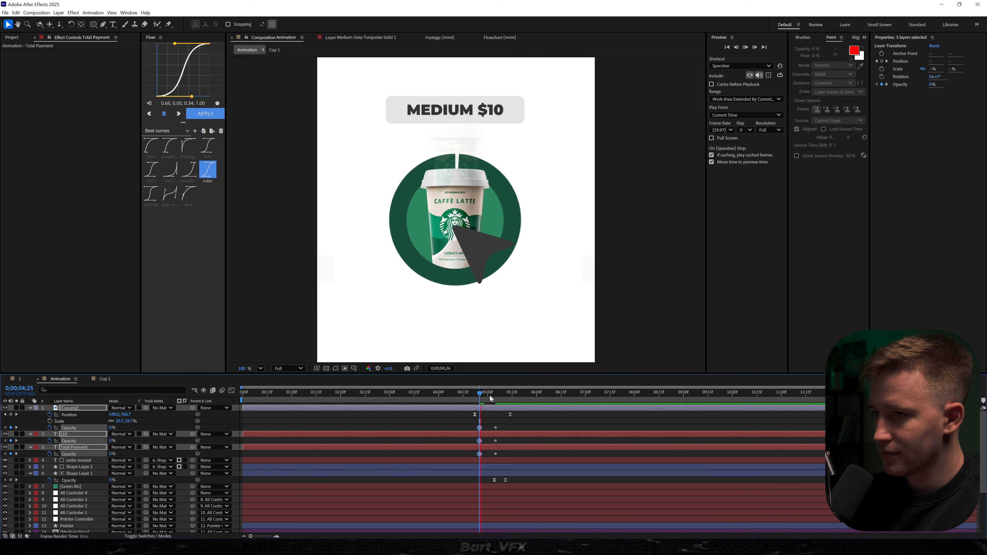
Step: Apply Easy Ease to the opacity keyframes of Cup.png, $10 and Total Payment and shift them about four frames later
drag(505, 427, 437, 473)
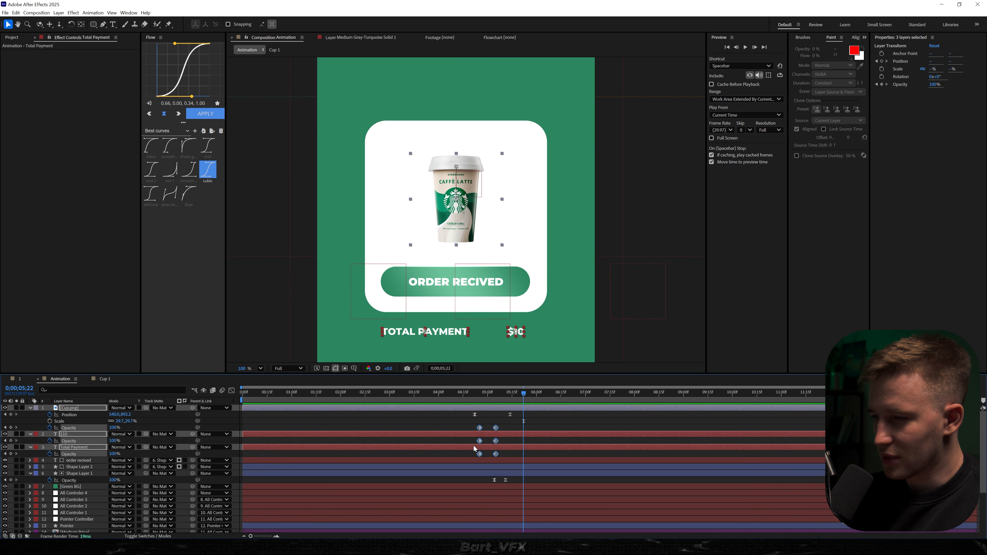
key(F9)
scroll(474, 449, up, 4)
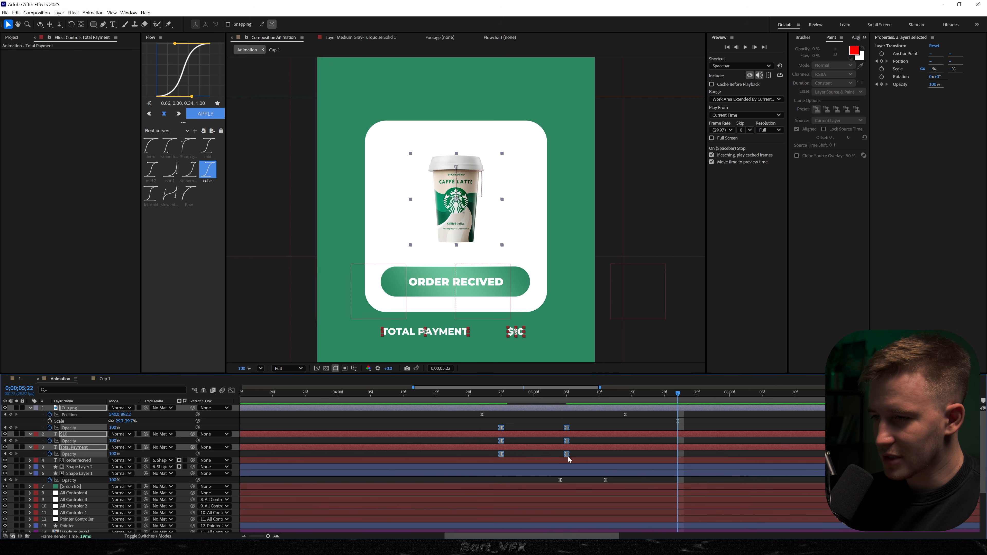
drag(570, 456, 596, 456)
click(487, 398)
key(space)
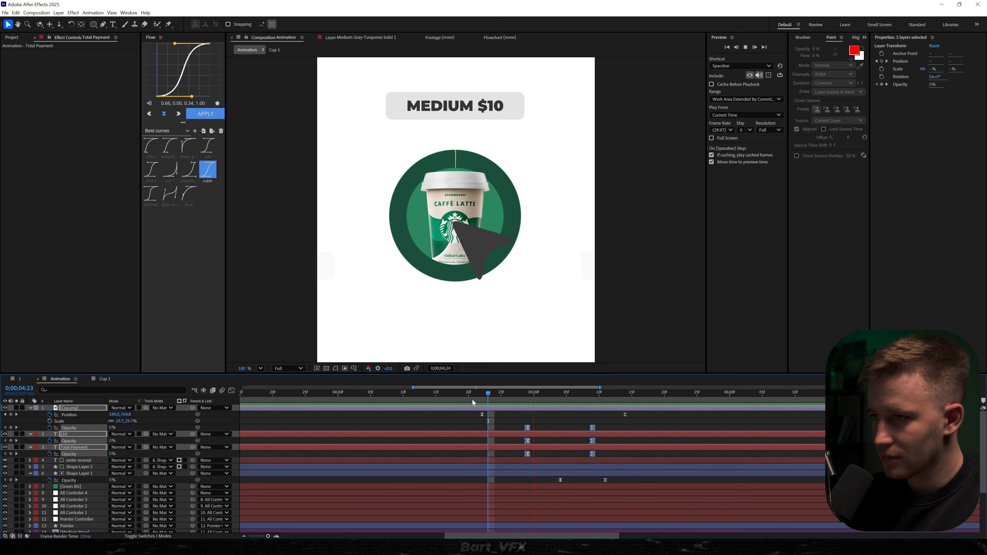
key(space)
Step: Move the three layers' opacity keyframes so the fade starts at 0;00;05;00, and preview the transition to the order card
drag(527, 428, 535, 427)
drag(525, 394, 466, 396)
key(shift+slash)
key(space)
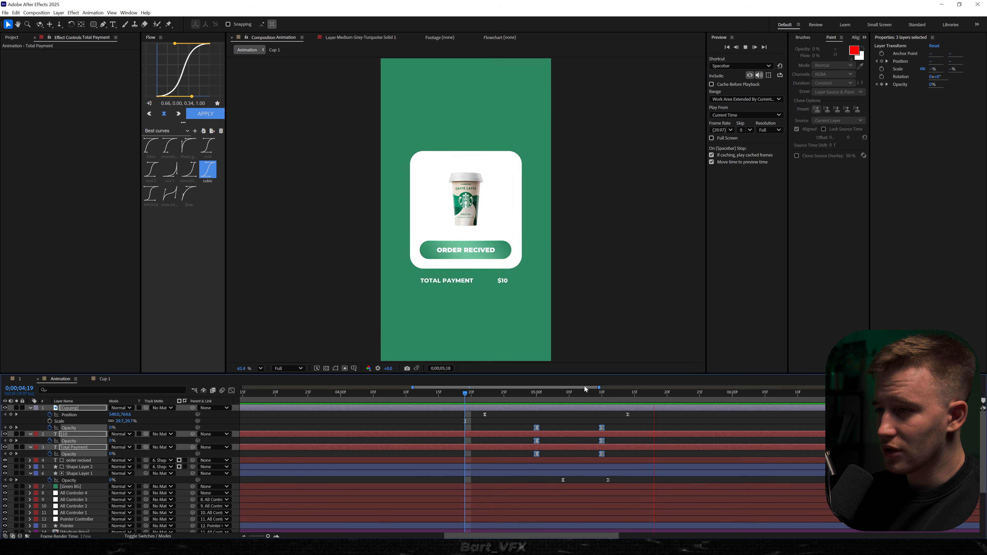
key(space)
drag(592, 393, 524, 394)
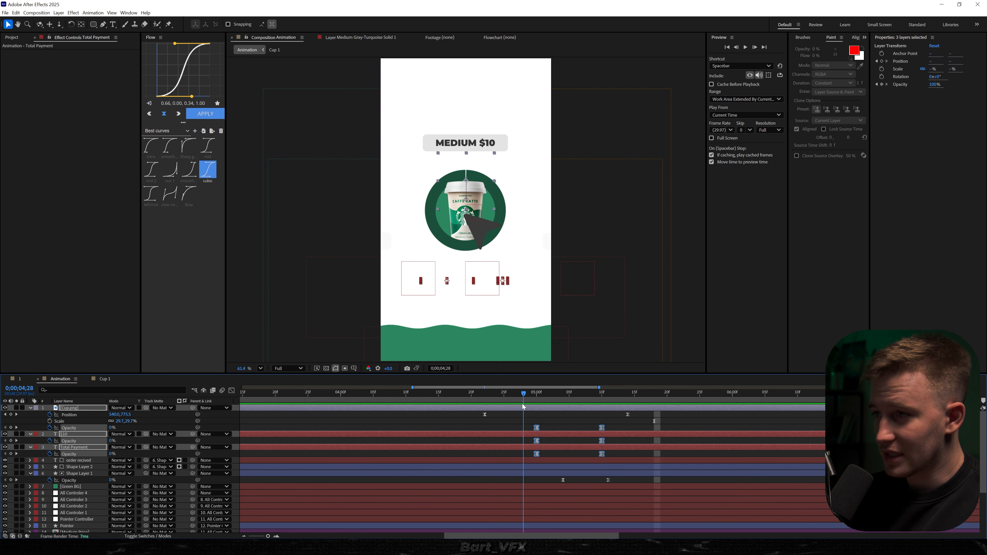
click(536, 394)
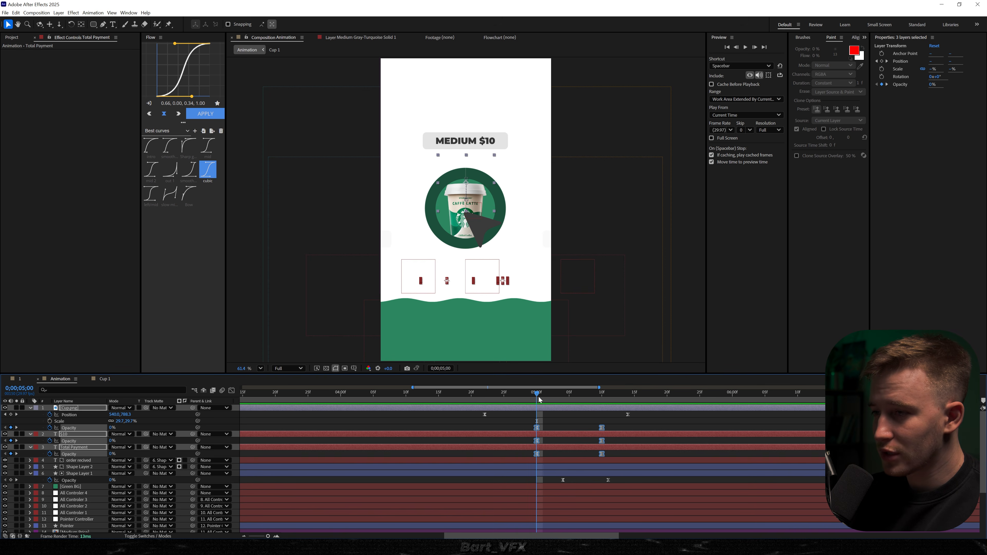
key(space)
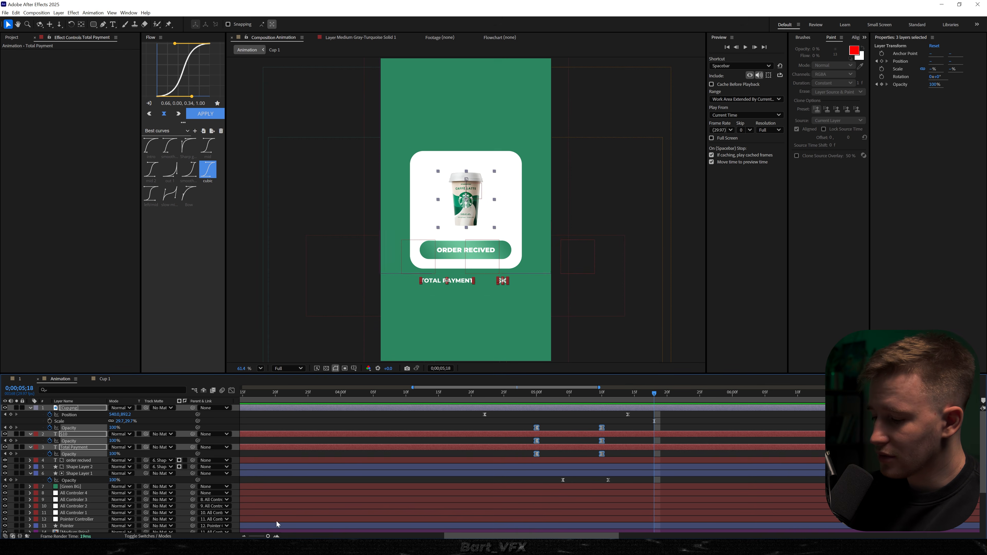
Step: Collapse the revealed properties of all layers in the Animation composition
key(ctrl+a)
key(u)
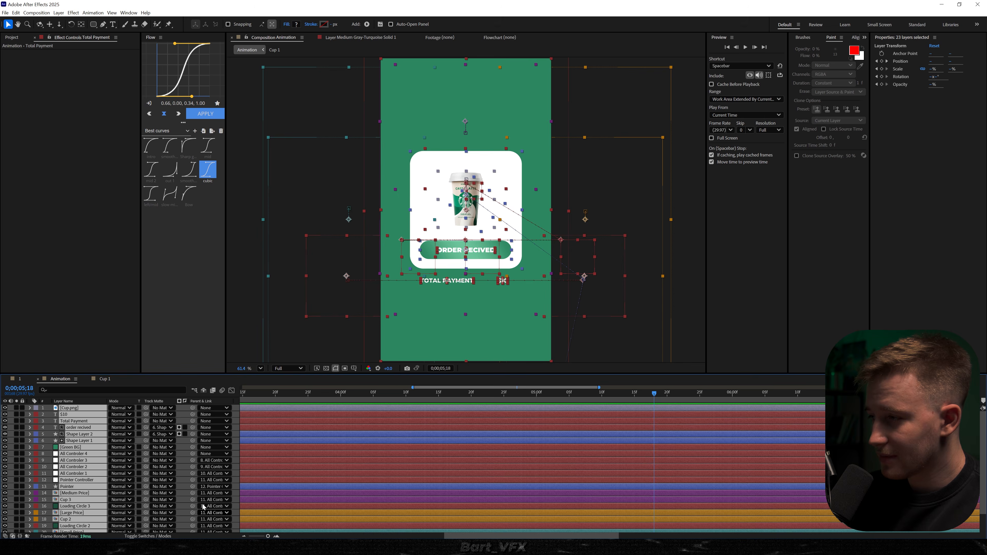
click(202, 504)
Step: Parent the six layers from Cup.png down to Shape Layer 1 to All Controler 1 at 0;00;05;28 and preview the transition
click(80, 406)
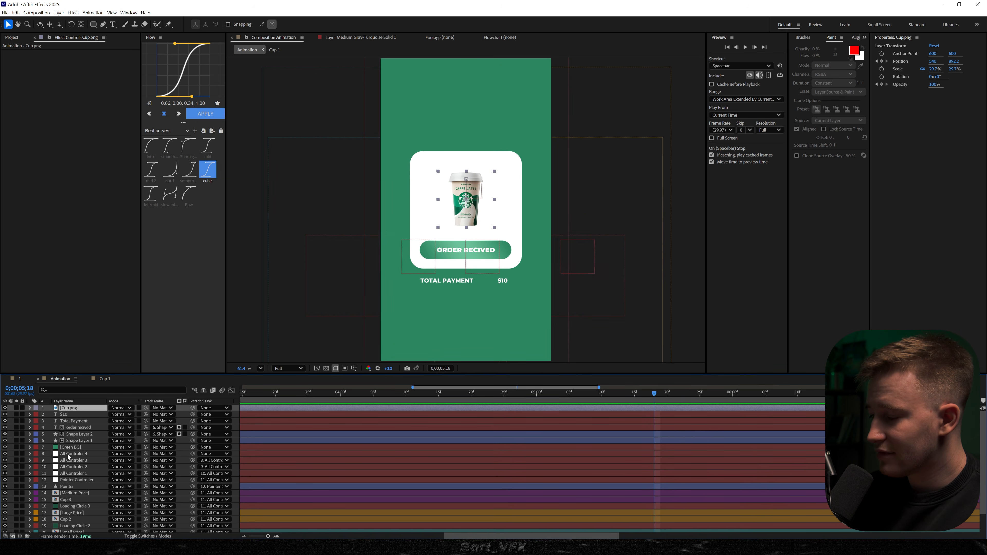
shift+click(80, 441)
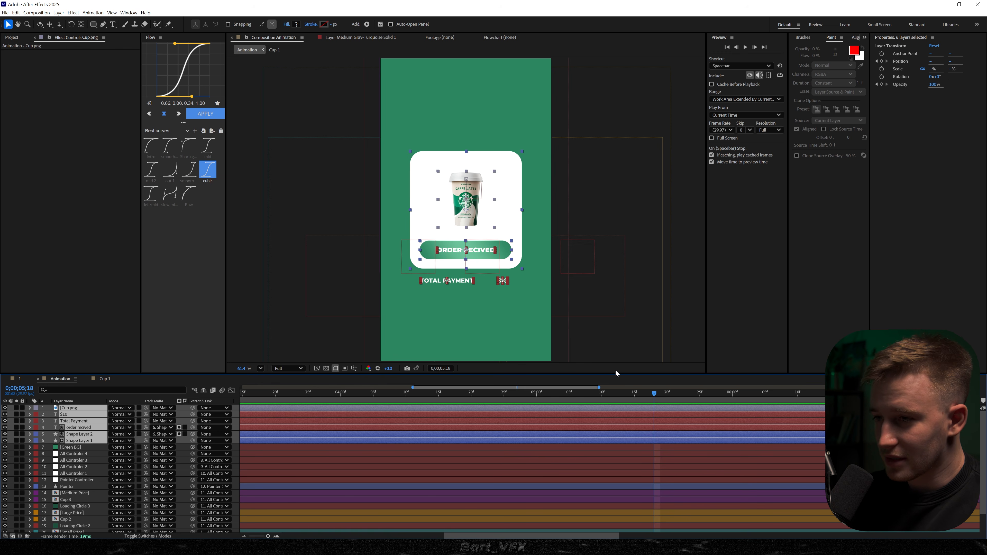
click(663, 395)
drag(664, 396, 719, 396)
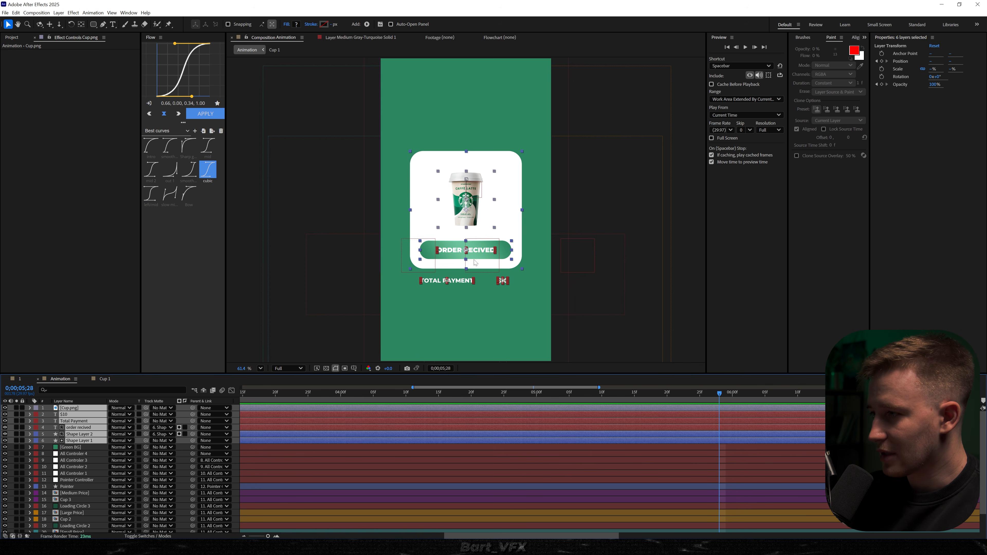
drag(192, 440, 70, 474)
drag(669, 401, 504, 404)
key(space)
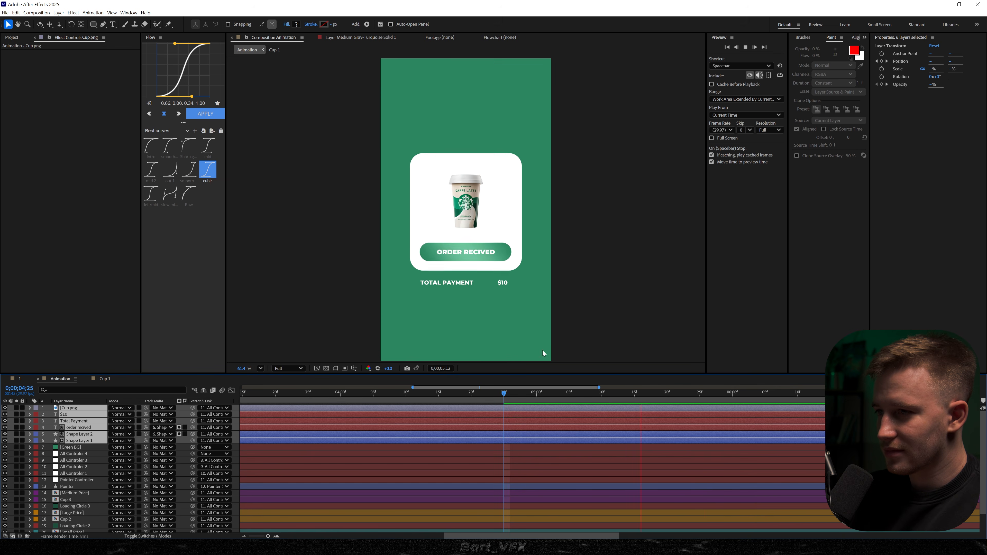
key(space)
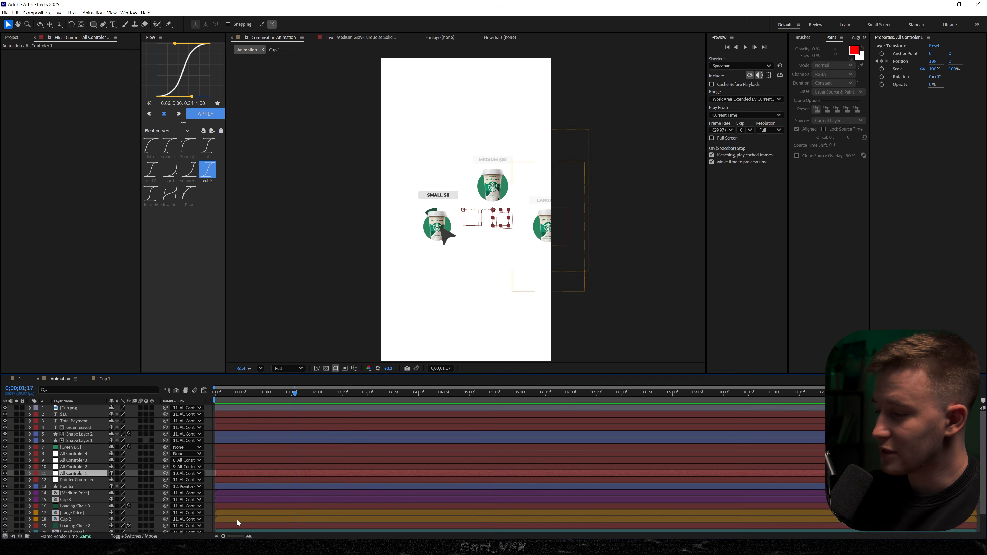
Step: Add the expression wiggle(1,8) to All Controler 1's position and preview the animation from the start
key(p)
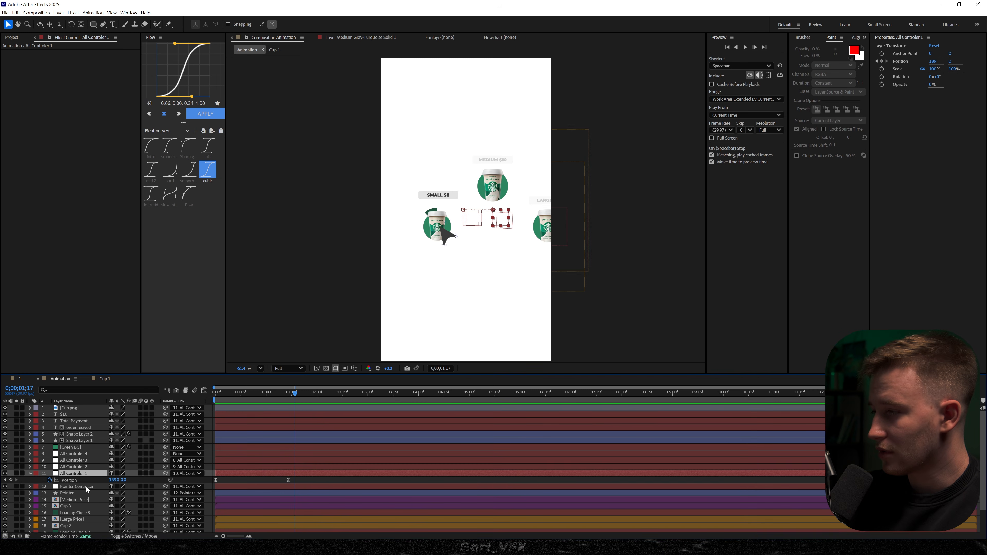
alt+click(51, 482)
text(wiggle(1,8)
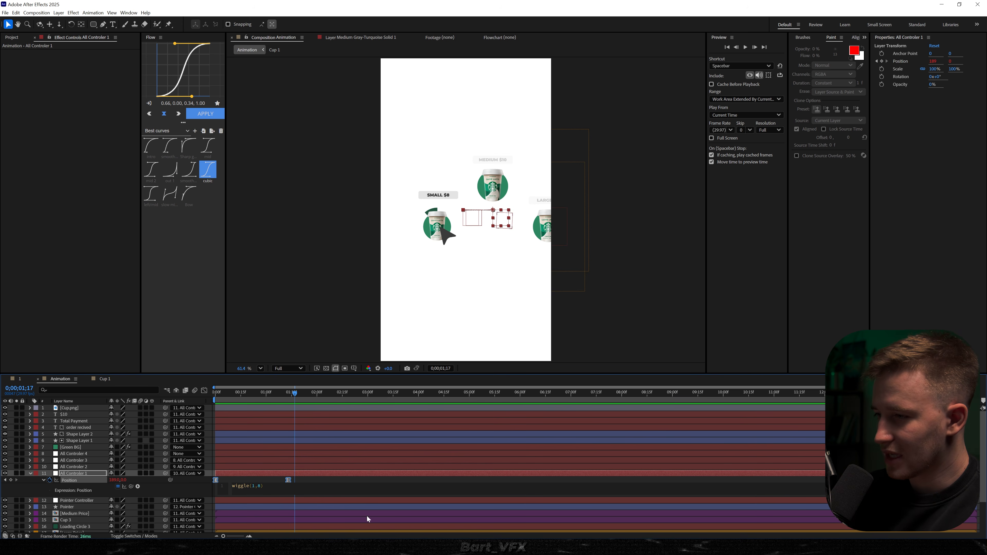
click(389, 482)
drag(261, 392, 183, 390)
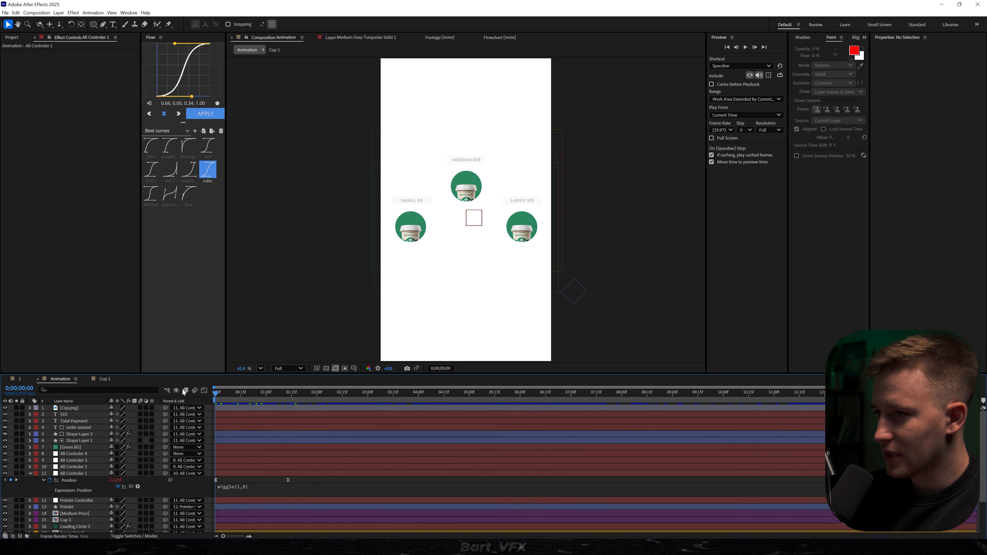
scroll(489, 276, up, 3)
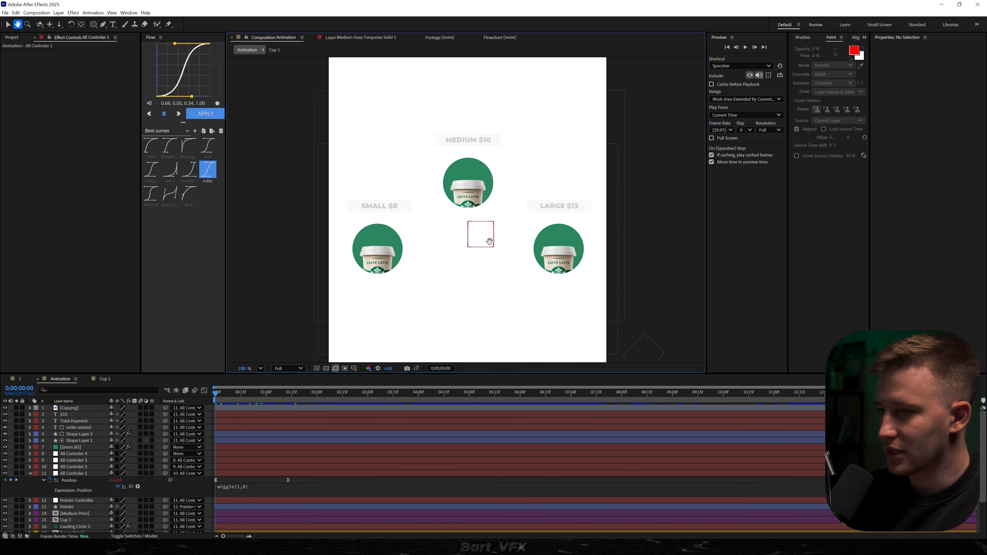
key(space)
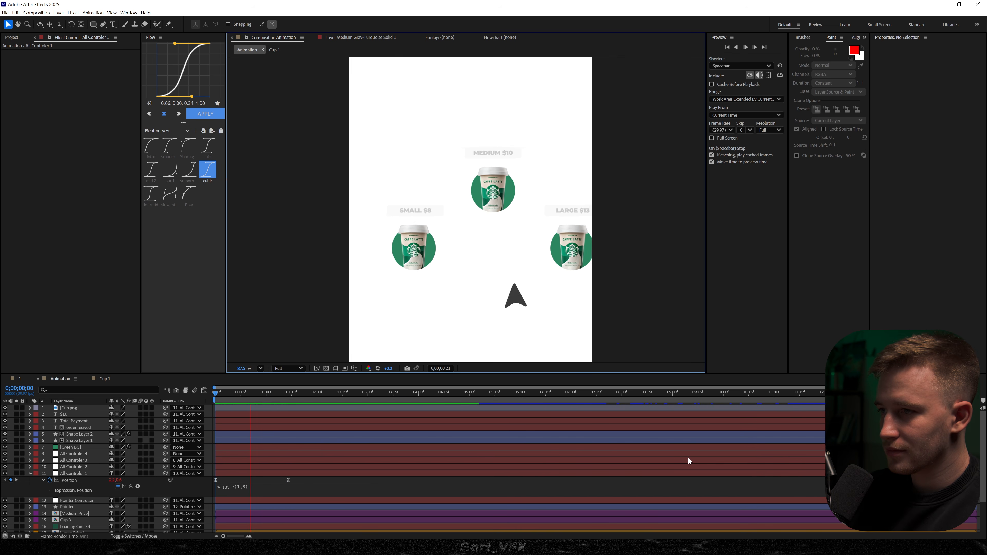